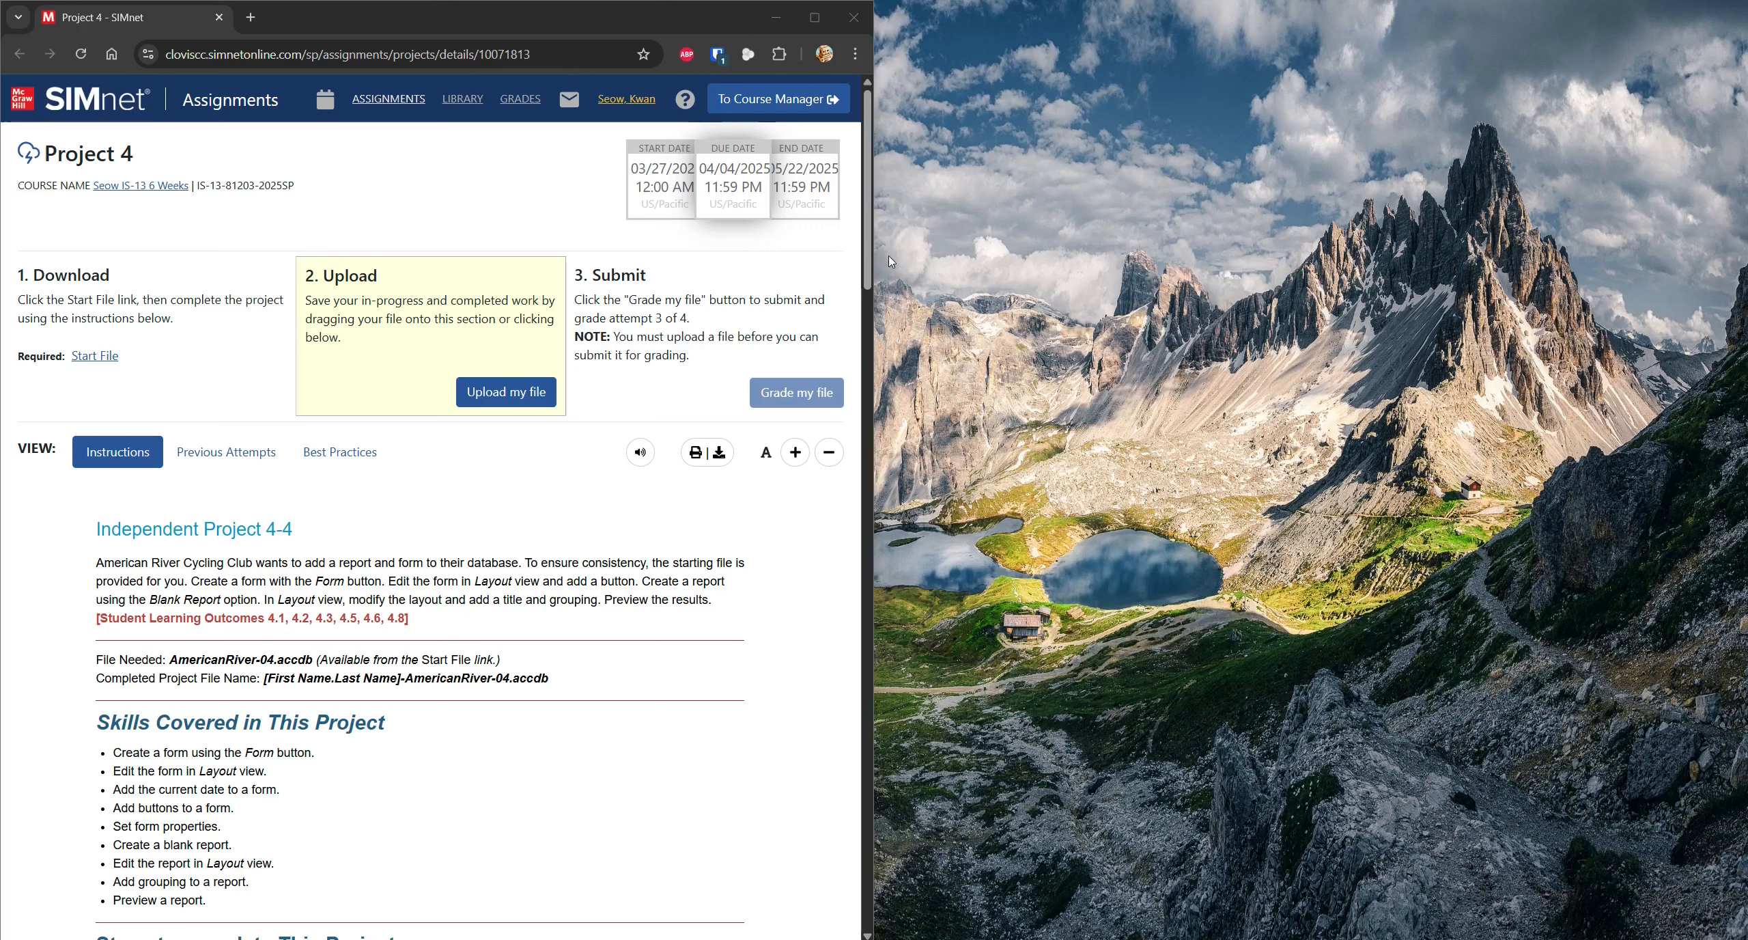
- Download the AmericanRiver-04 start file for Project 4 and save it in the Project 4 folder
click(103, 356)
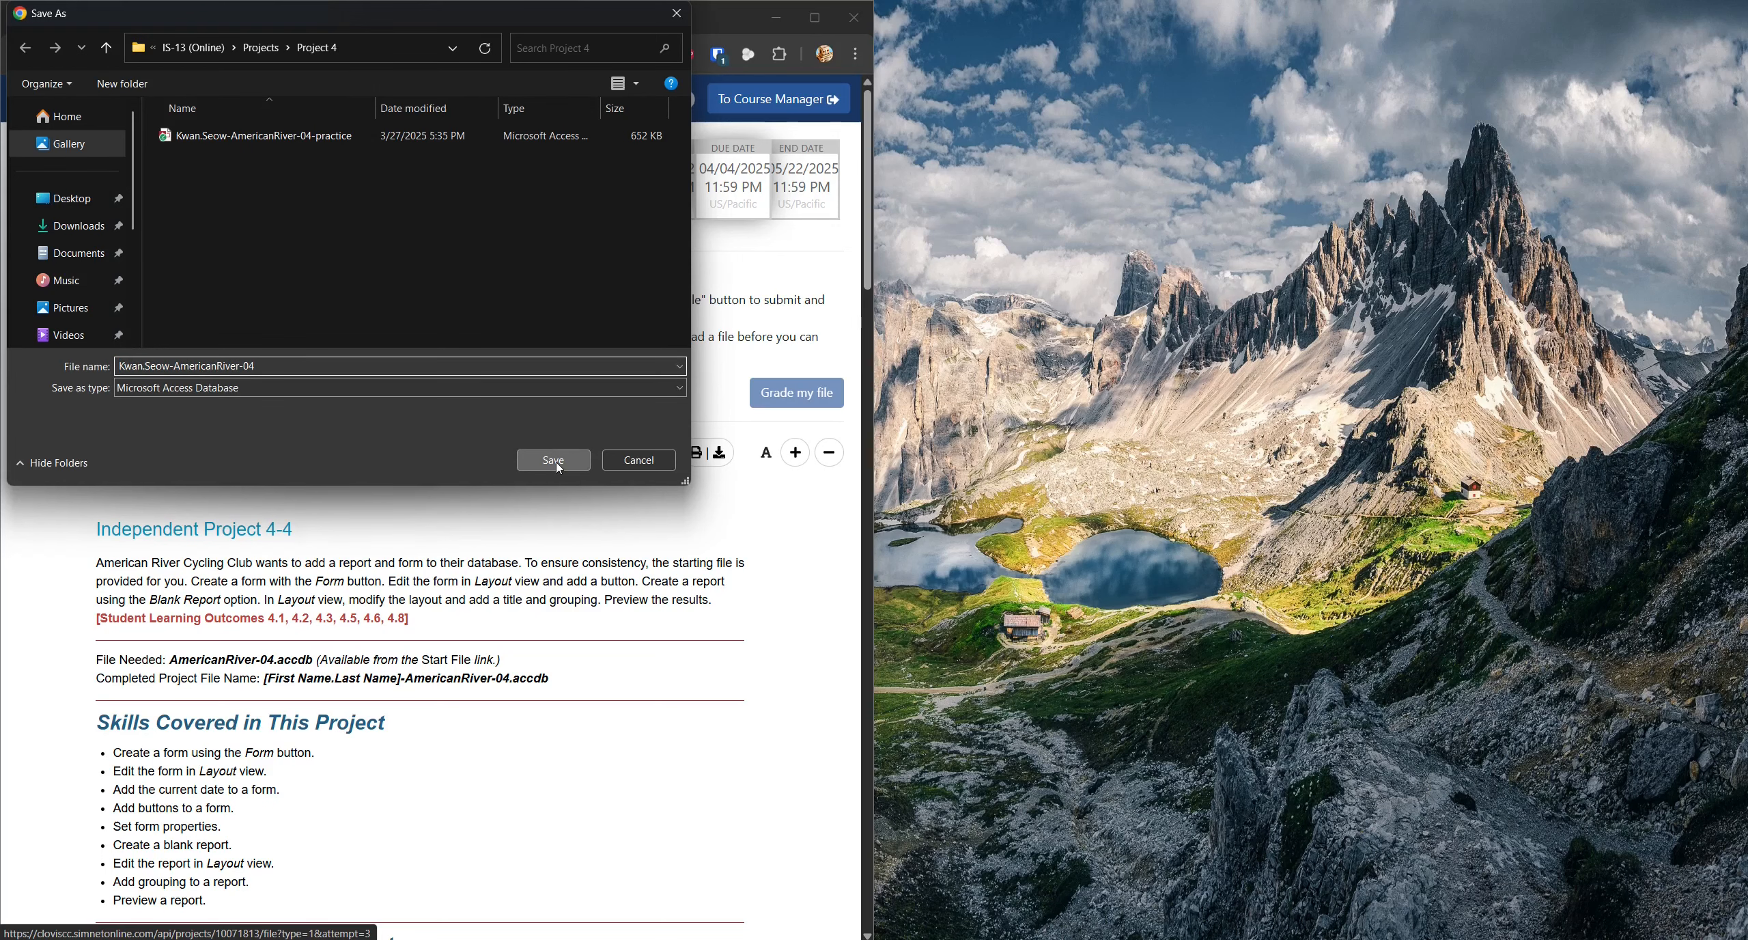
click(554, 460)
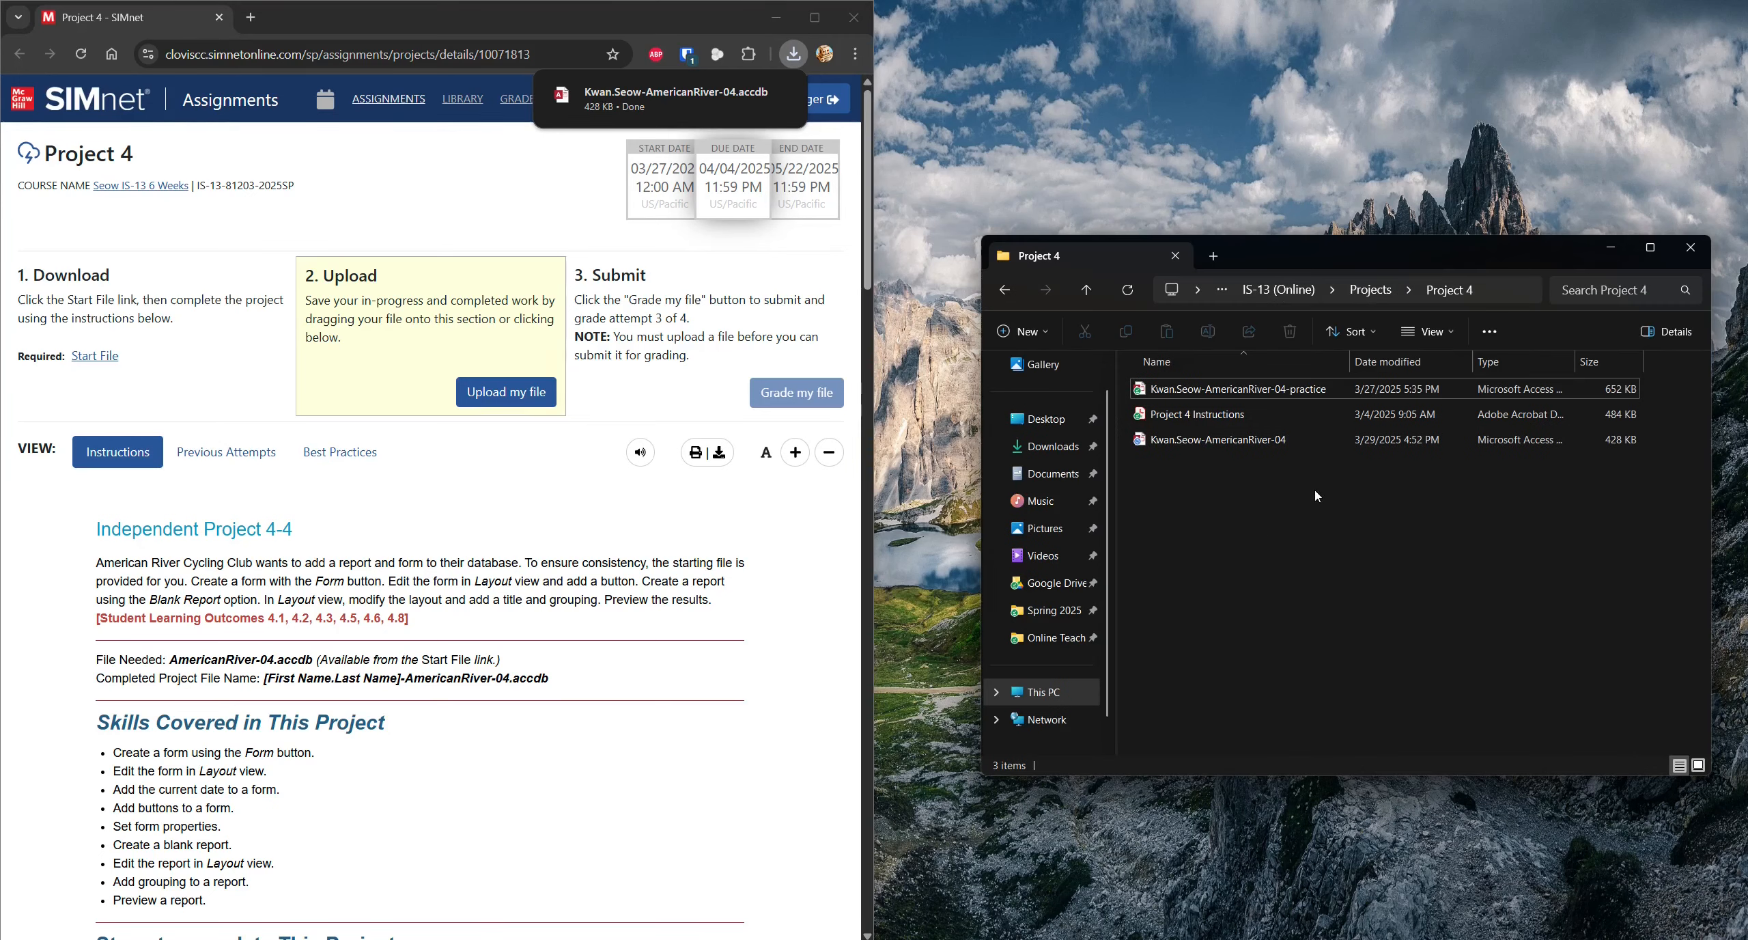
- Look at the file properties of the AmericanRiver-04 practice database and close them without changes
click(1308, 393)
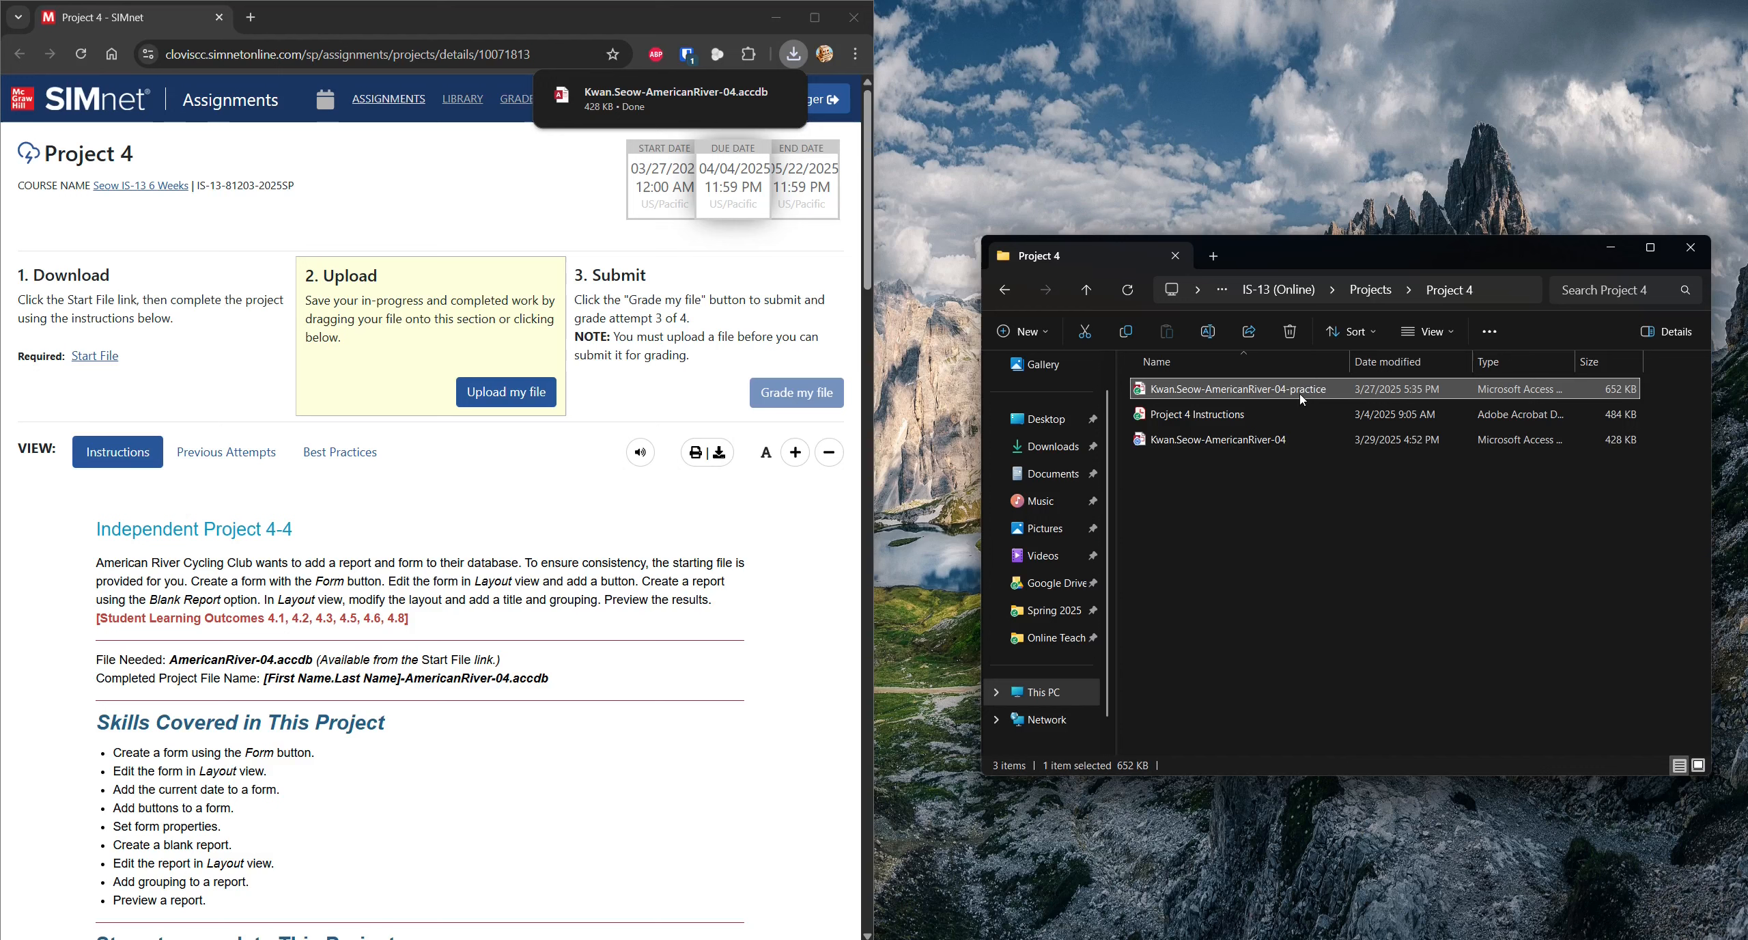
right_click(1293, 393)
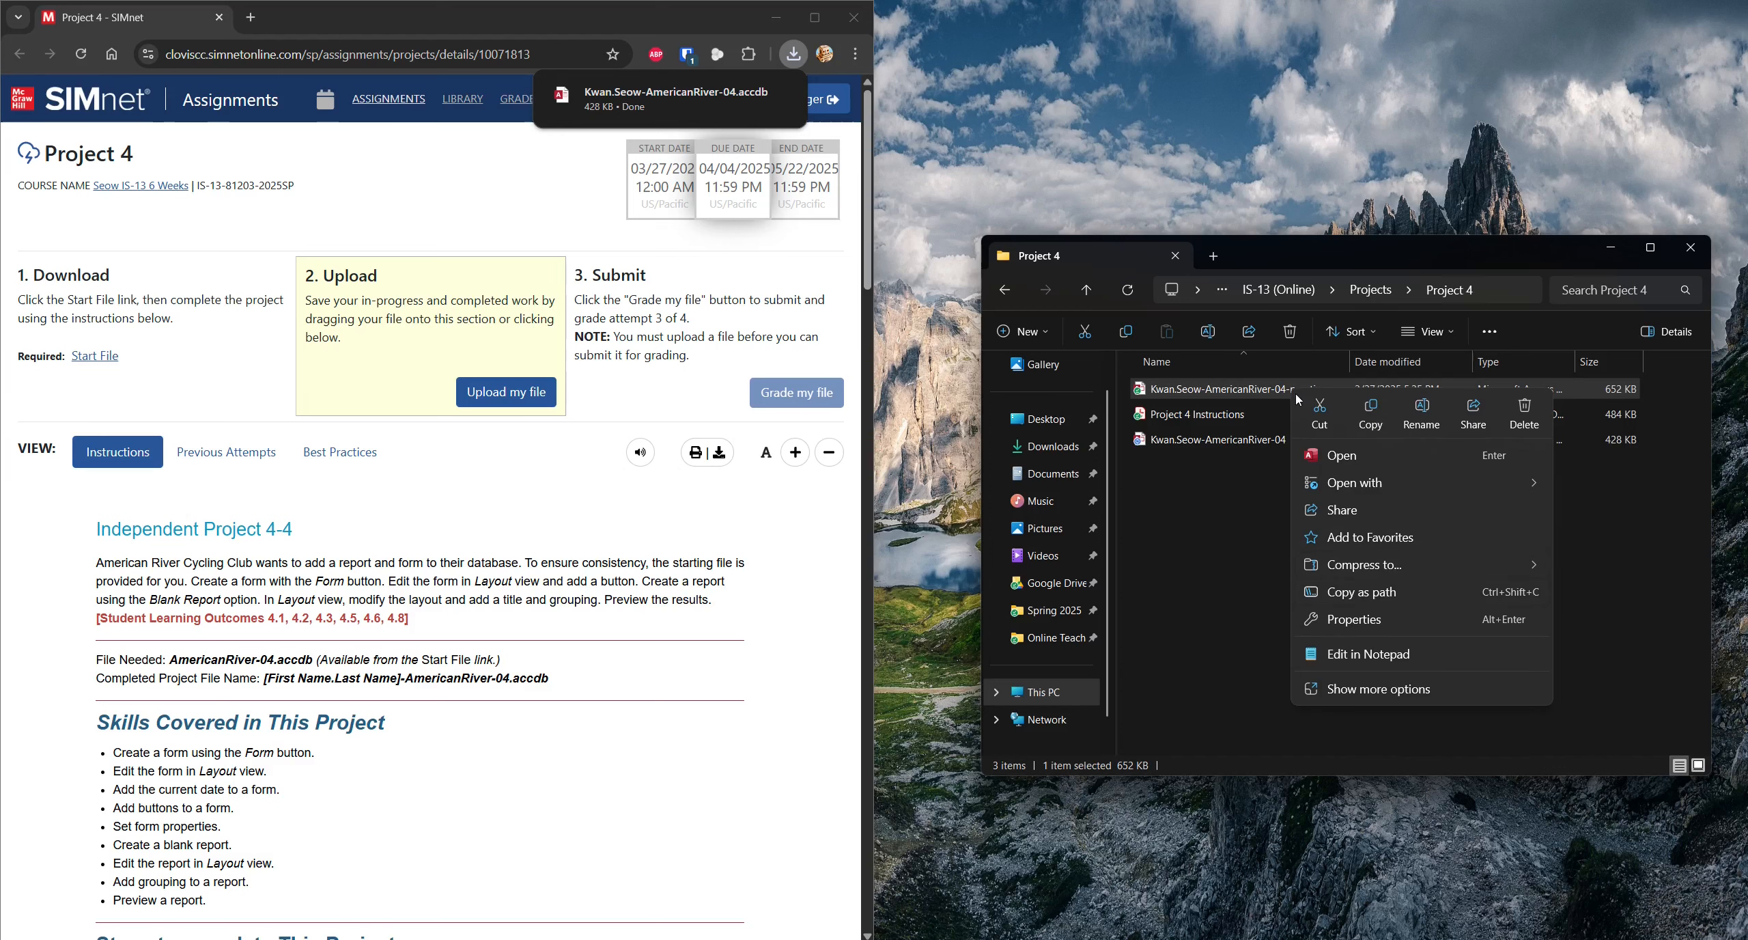
click(1369, 627)
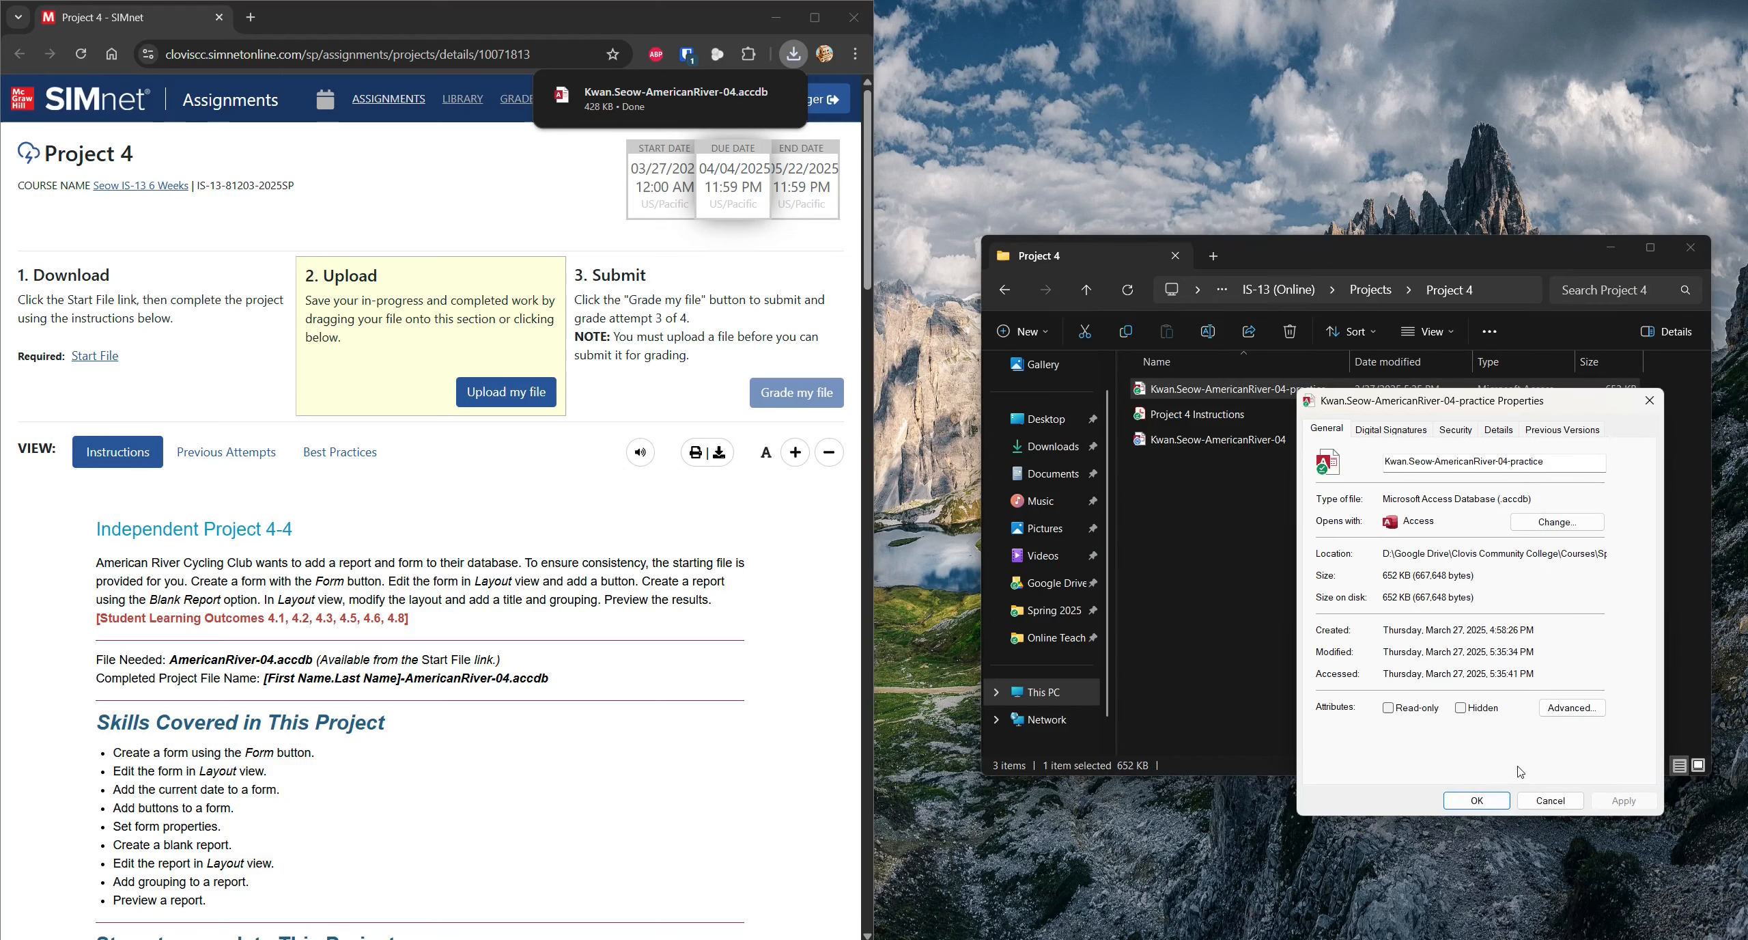
click(1554, 796)
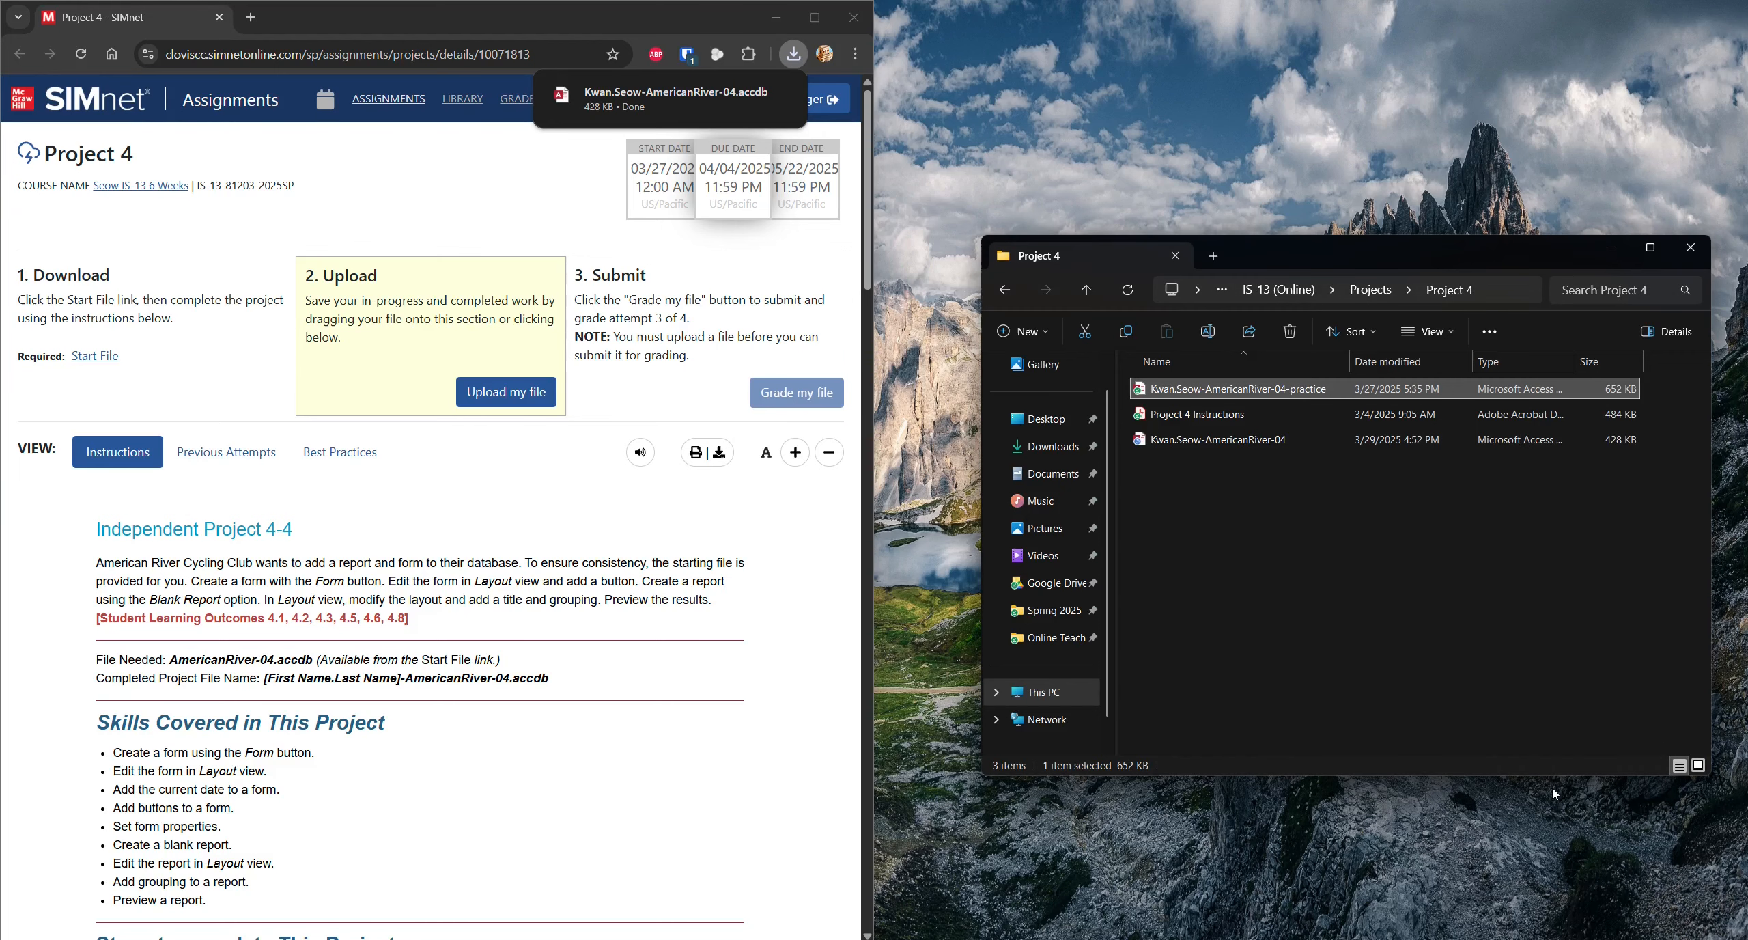
- Unblock the newly downloaded AmericanRiver-04 database in its file properties and apply the change
click(1247, 439)
right_click(1248, 439)
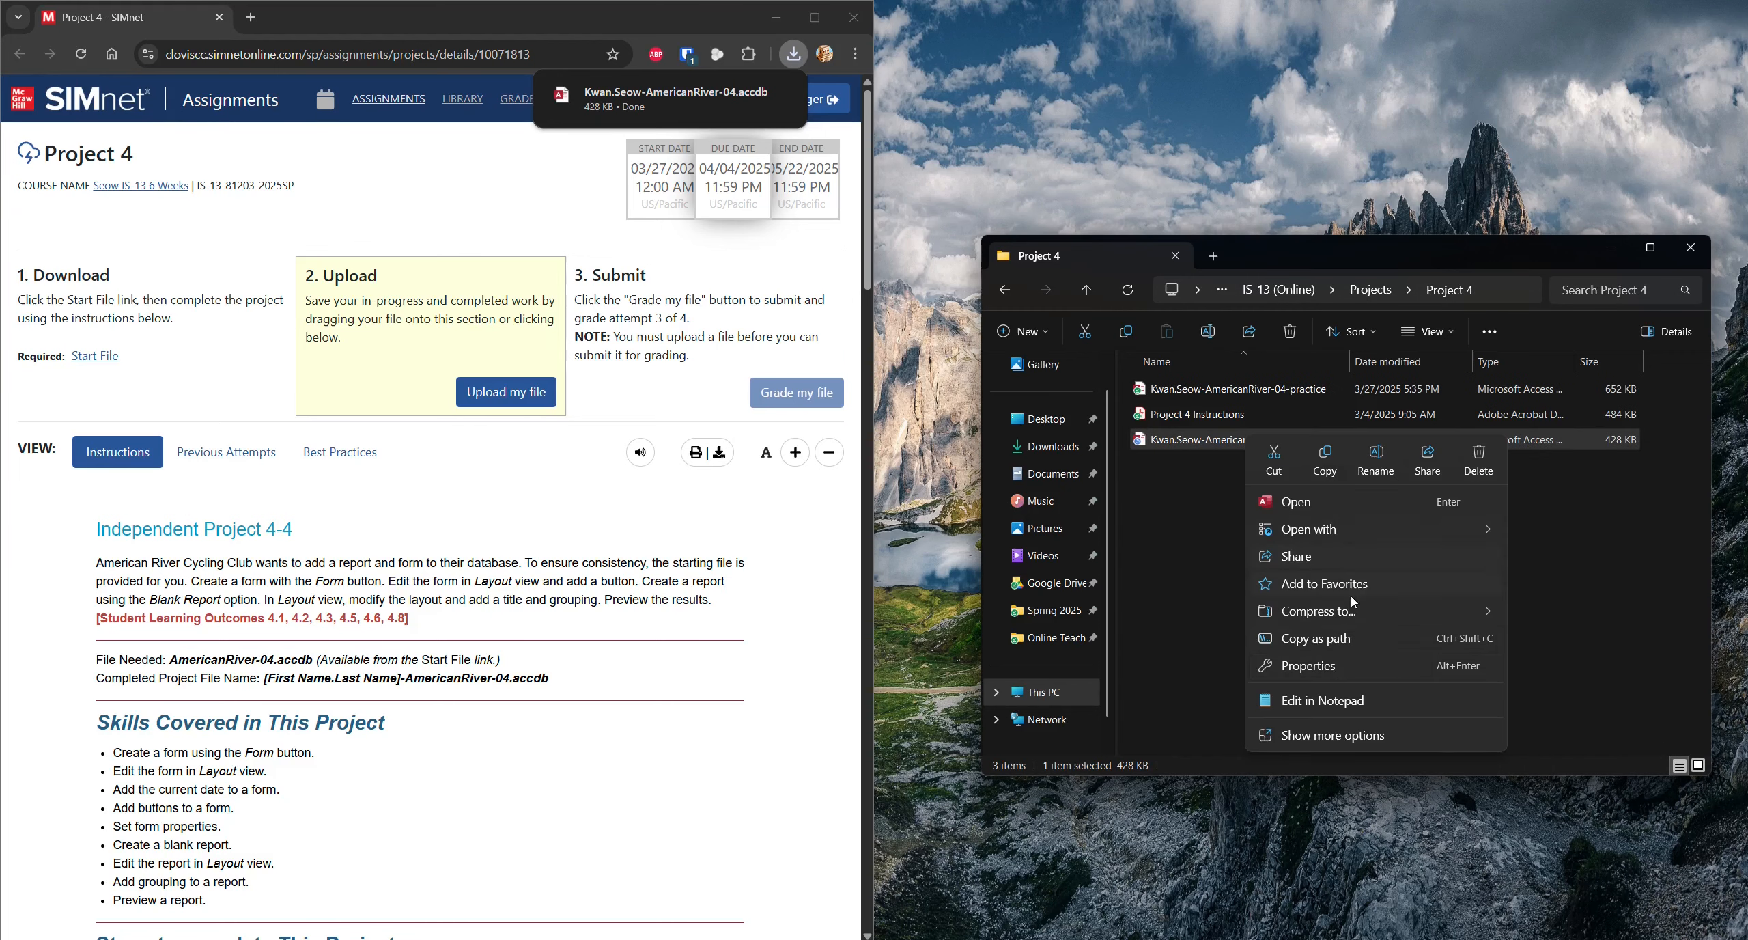
click(1359, 666)
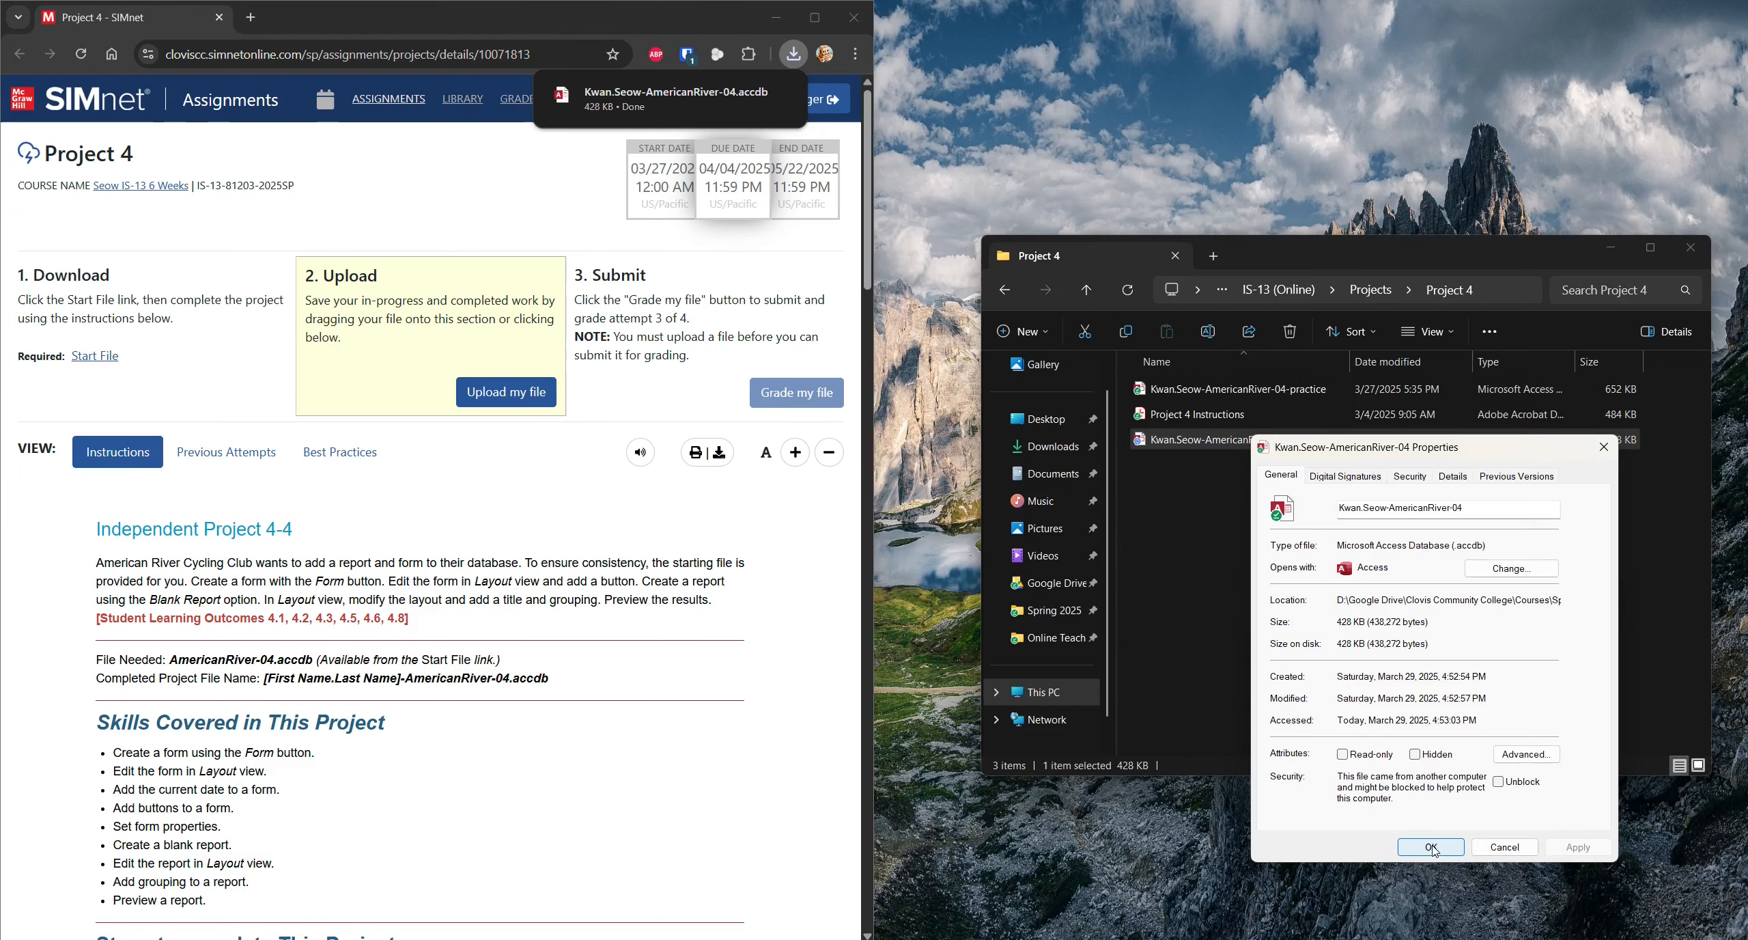
click(1499, 782)
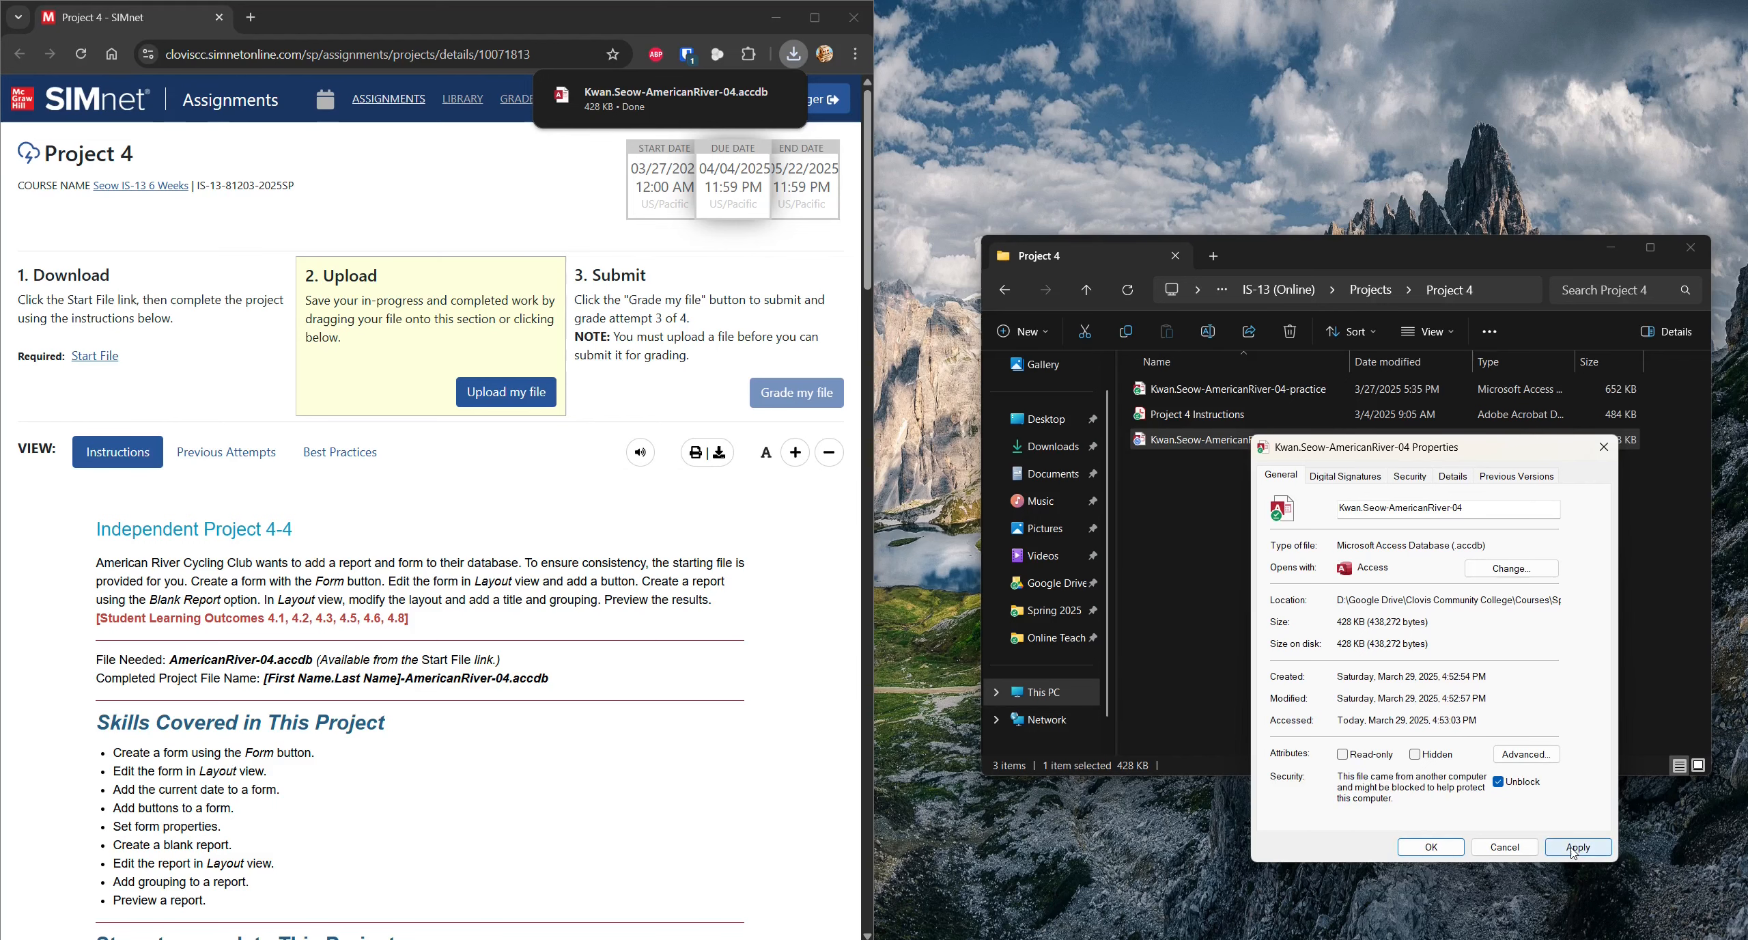
click(1578, 846)
click(1432, 846)
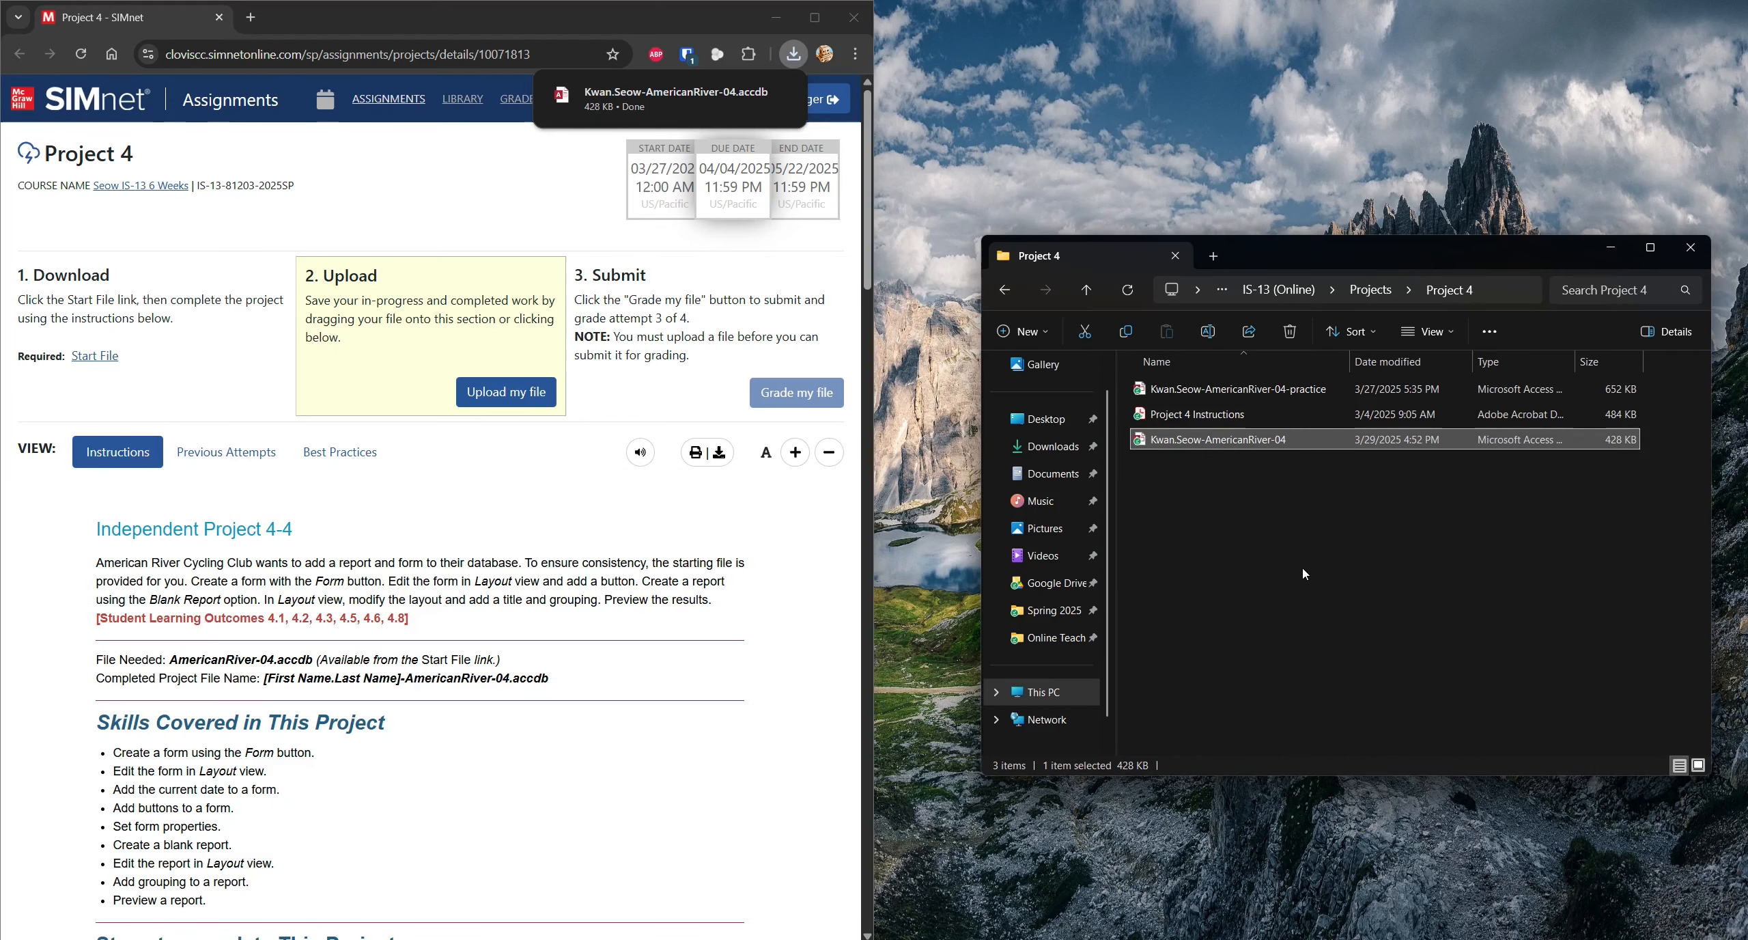
- Open the downloaded AmericanRiver-04 database in Access and place its window beside the project instructions
double_click(1147, 438)
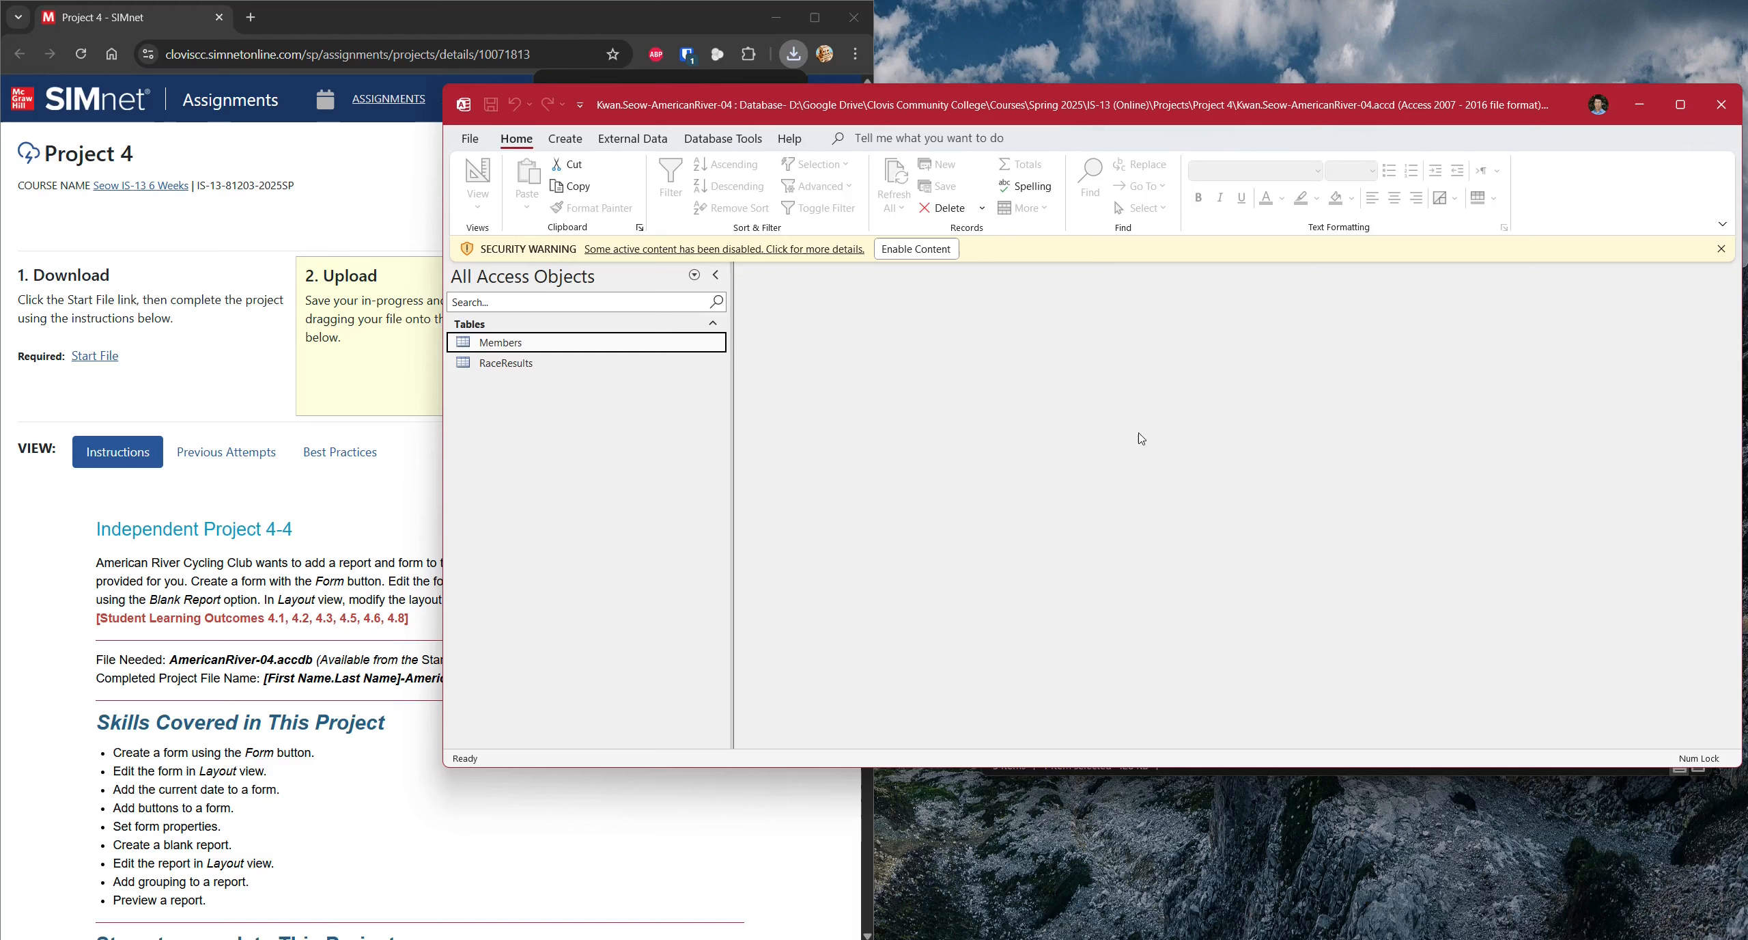
key(super+Right)
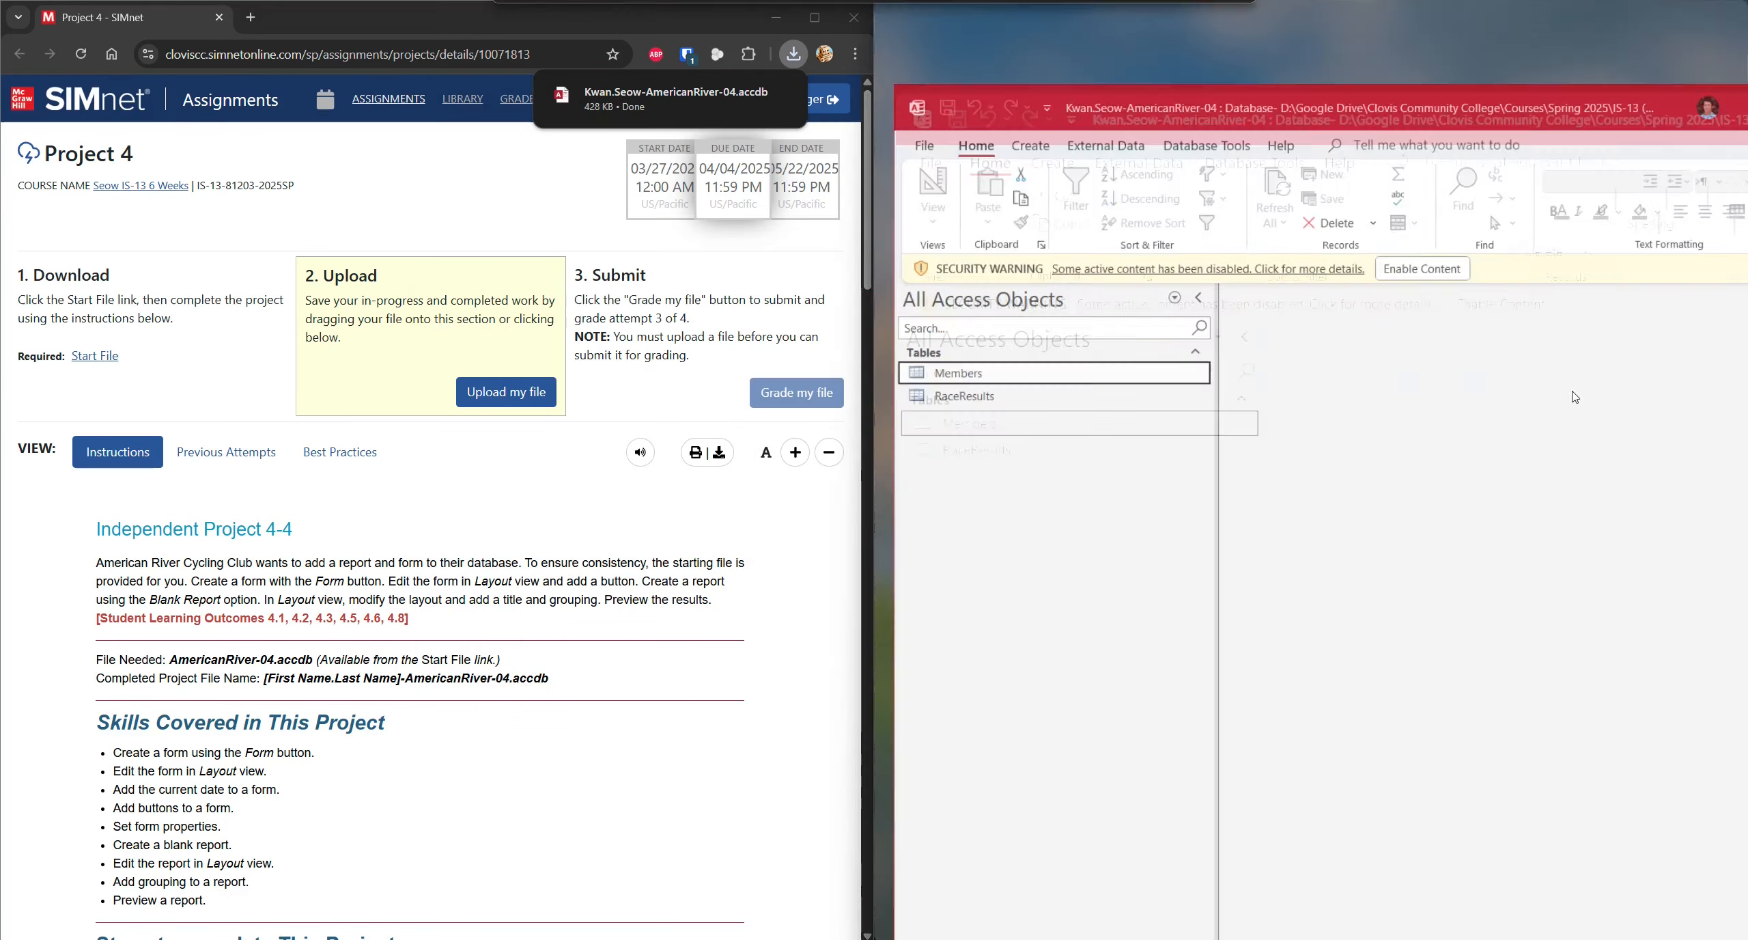
click(1347, 165)
- Mark instruction steps 1, 2 and 3 as completed on the SIMnet project page
scroll(194, 683, down, 5)
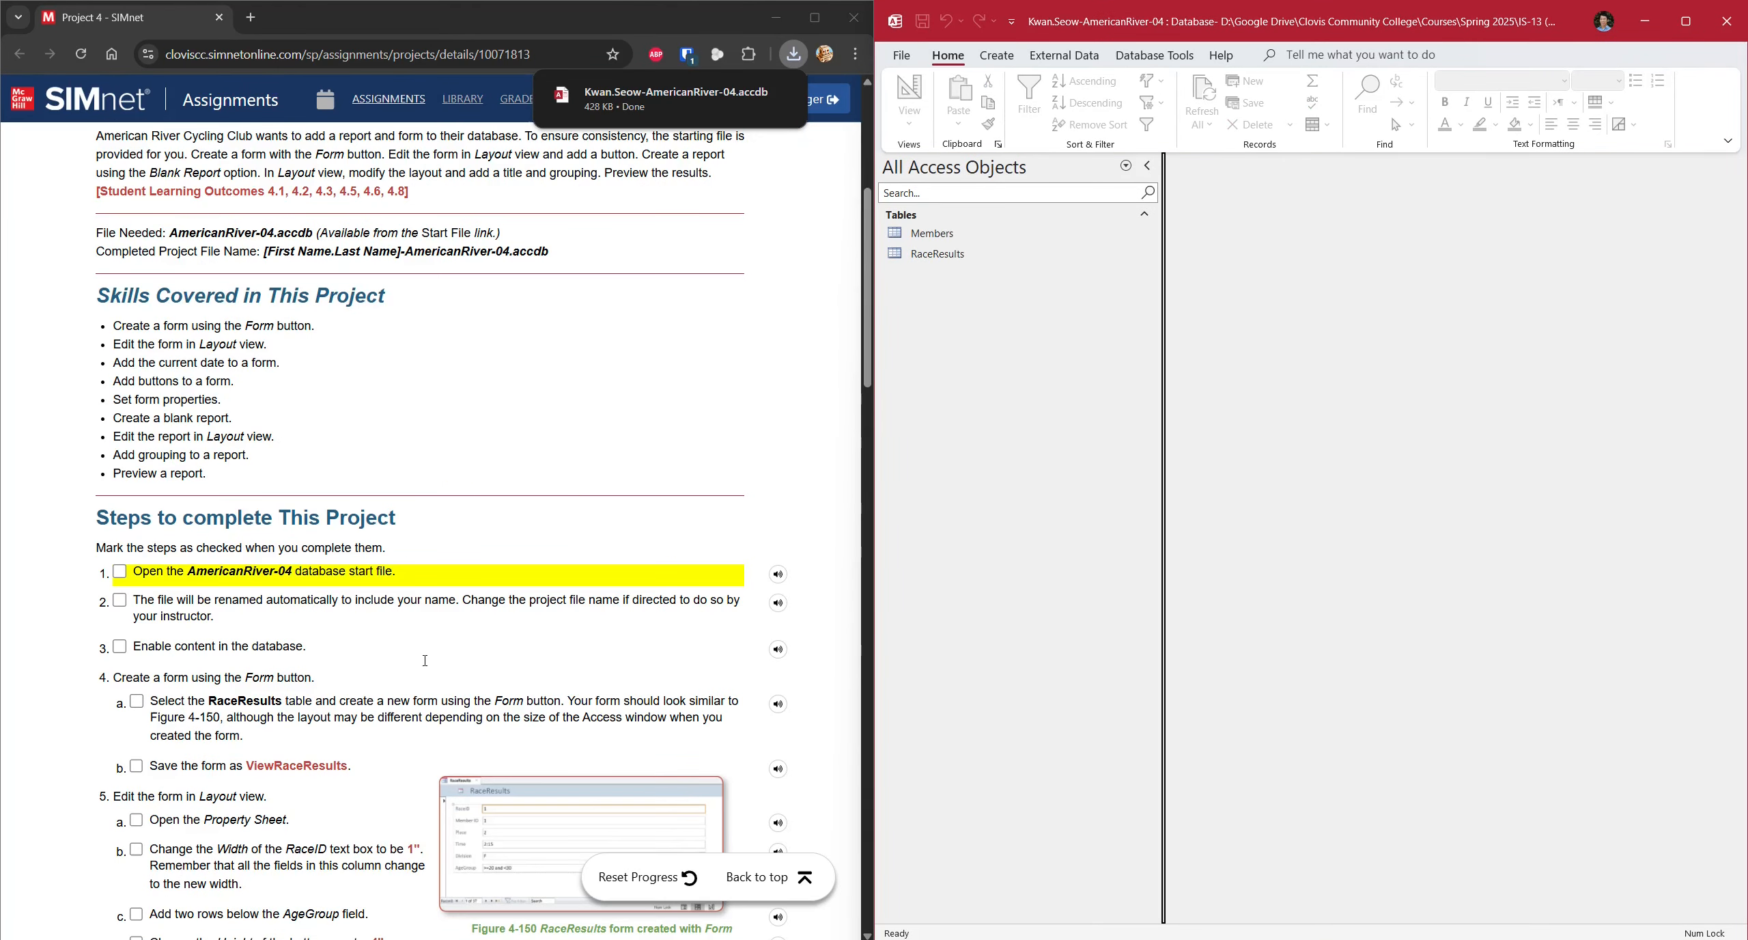
click(120, 571)
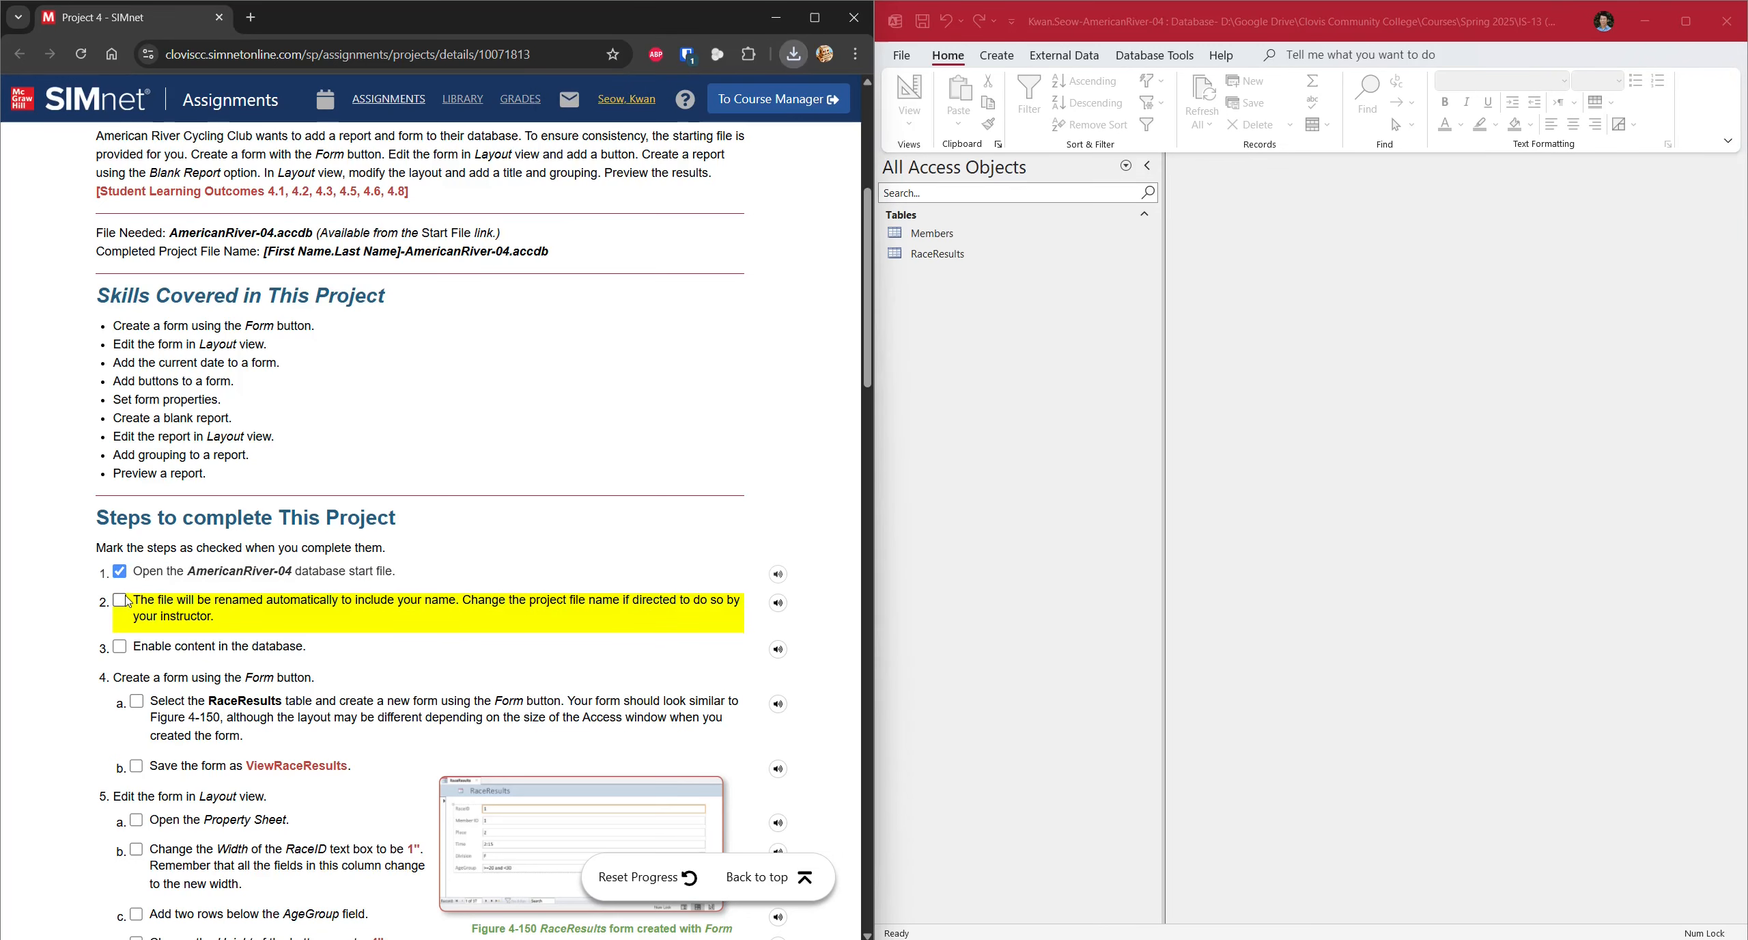
click(119, 599)
click(122, 645)
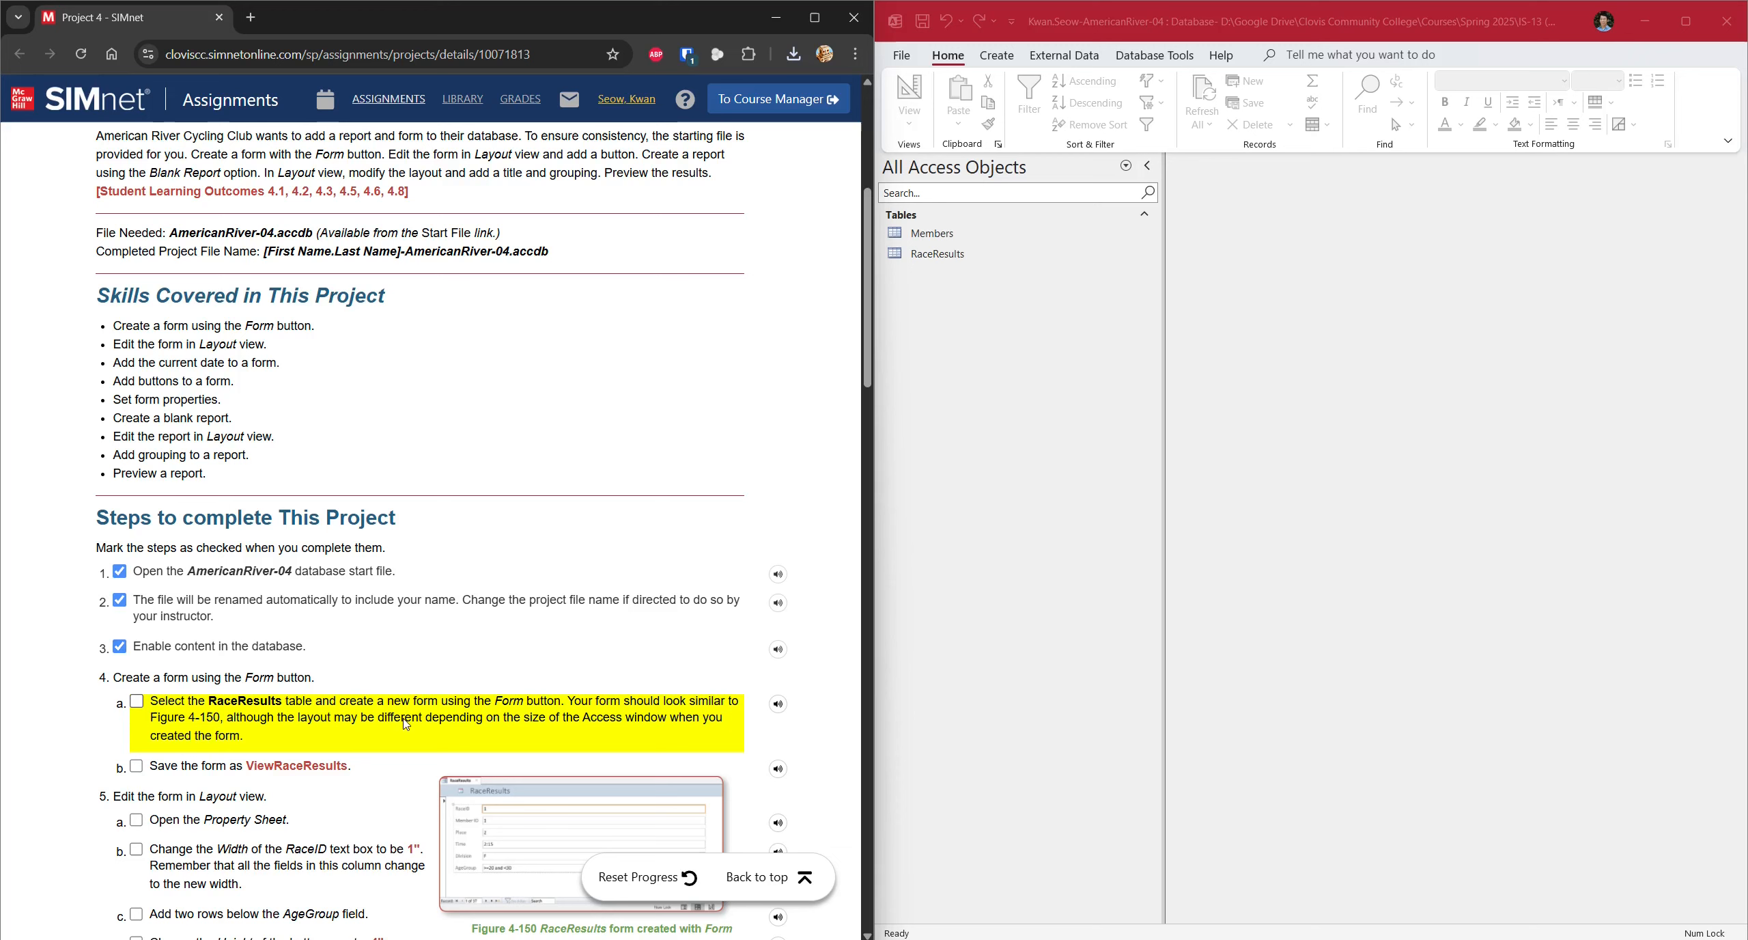
- Create a form from the RaceResults table with the Form command and mark instruction step 4a as completed
click(940, 258)
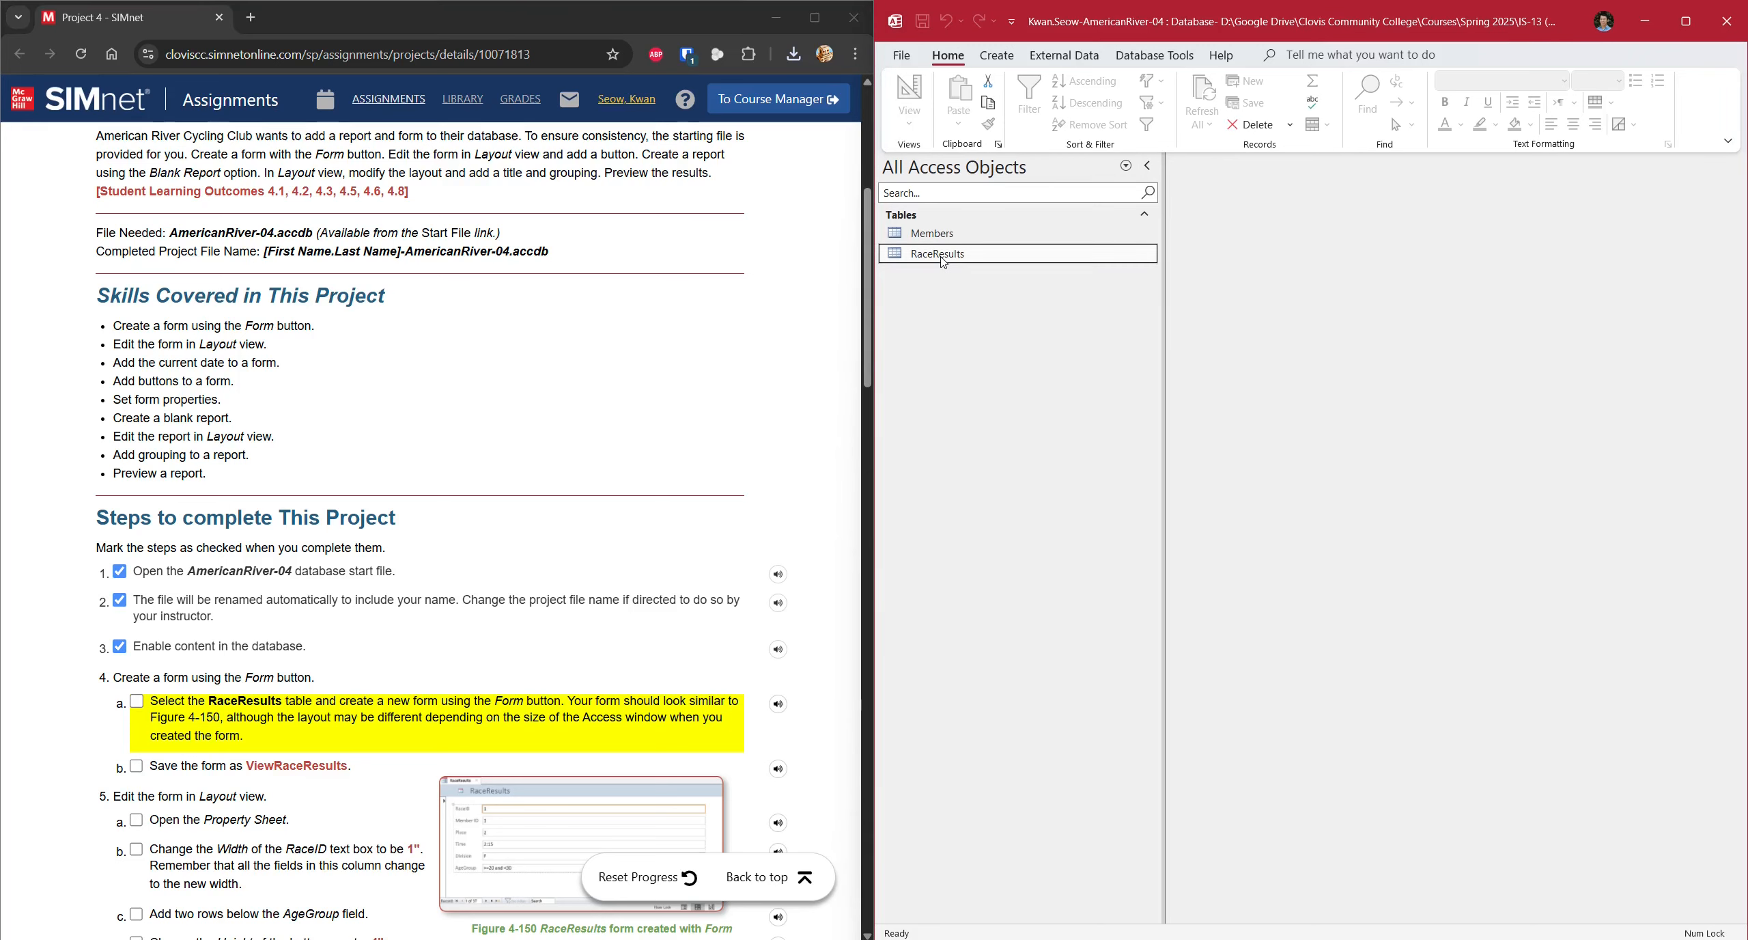
click(1002, 61)
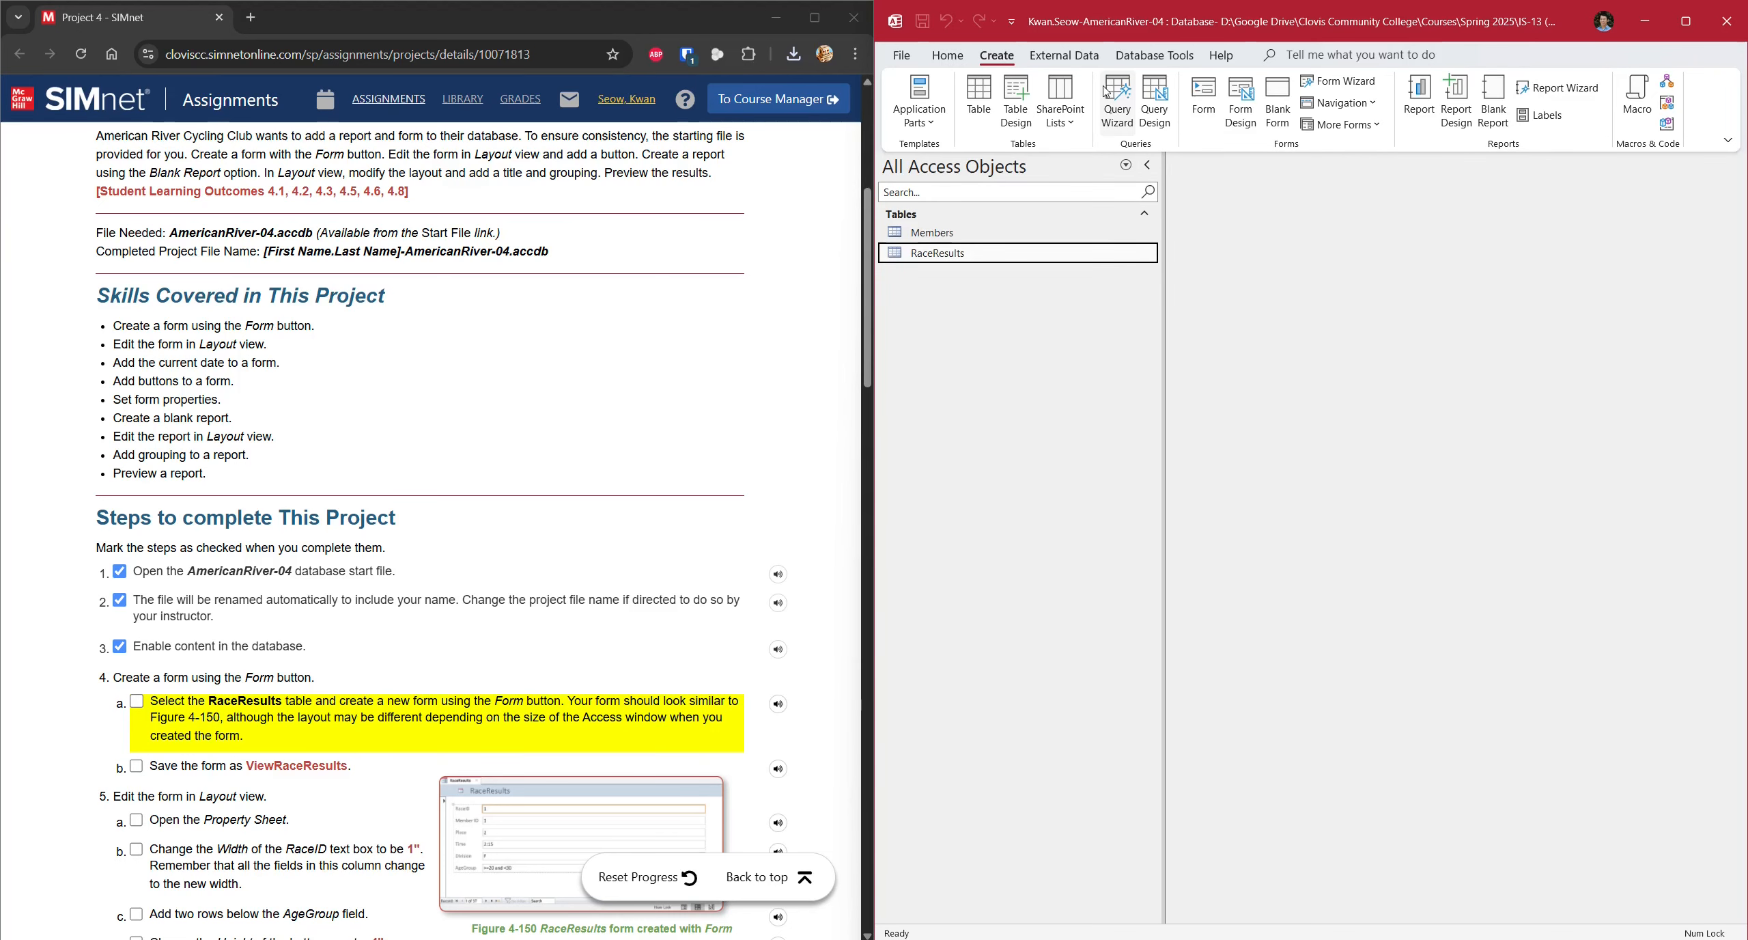
click(1207, 104)
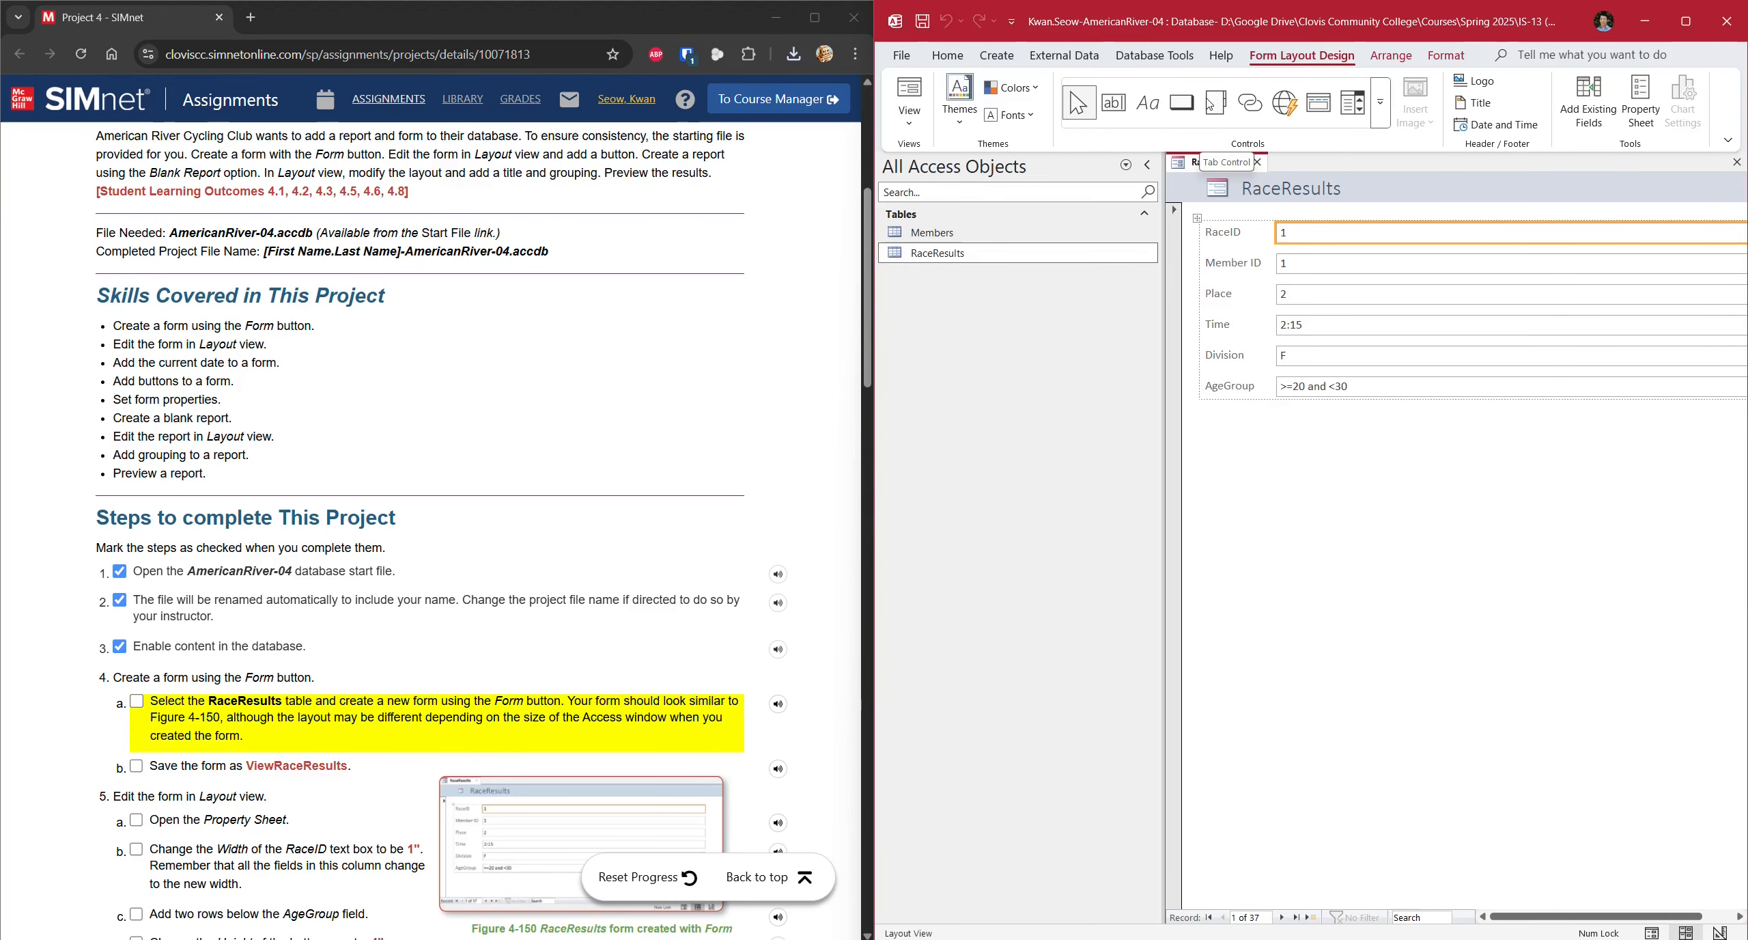
scroll(575, 729, down, 3)
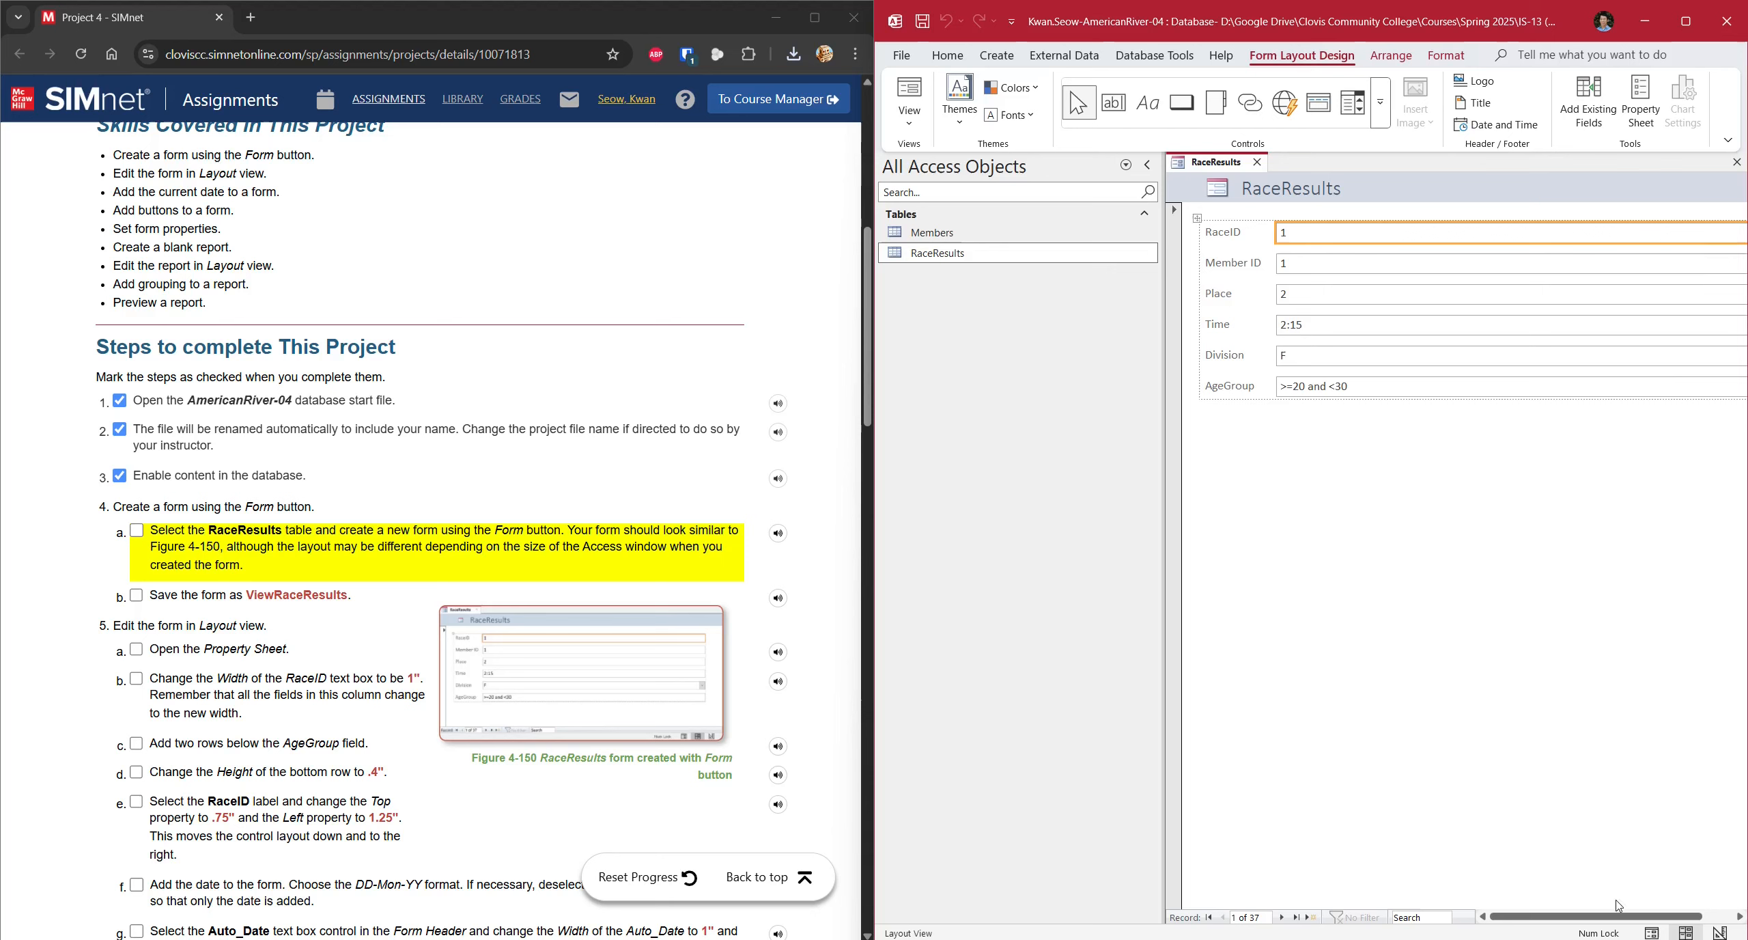
drag(1605, 922, 1694, 931)
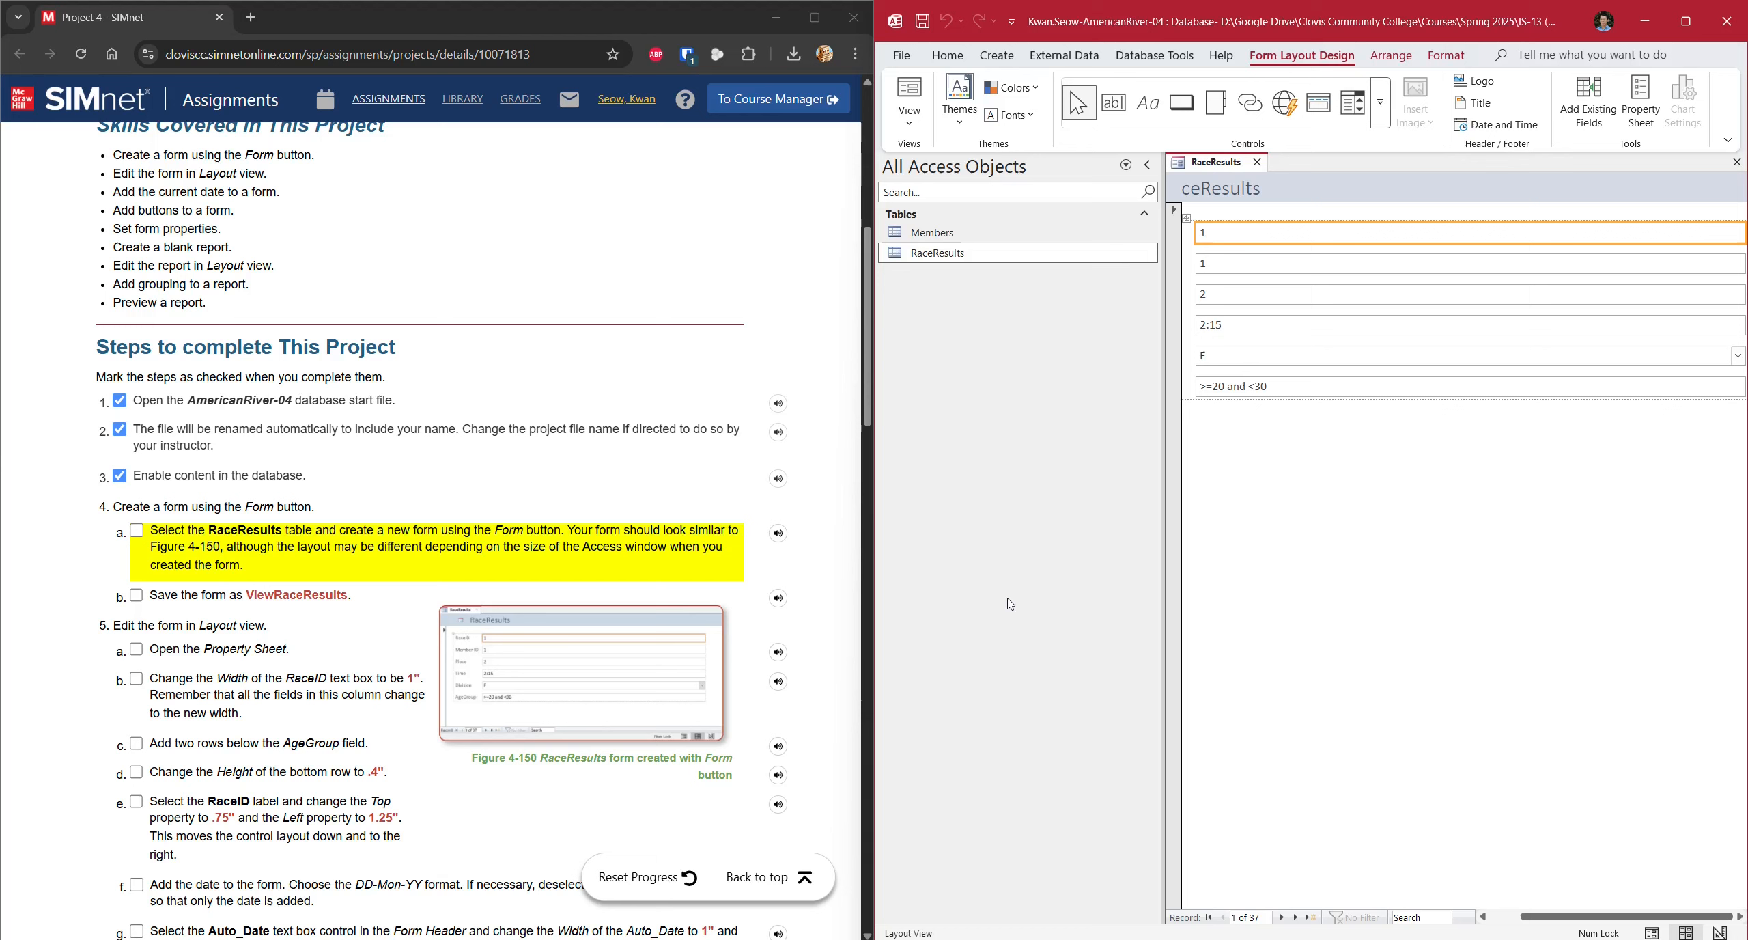
click(140, 534)
click(140, 535)
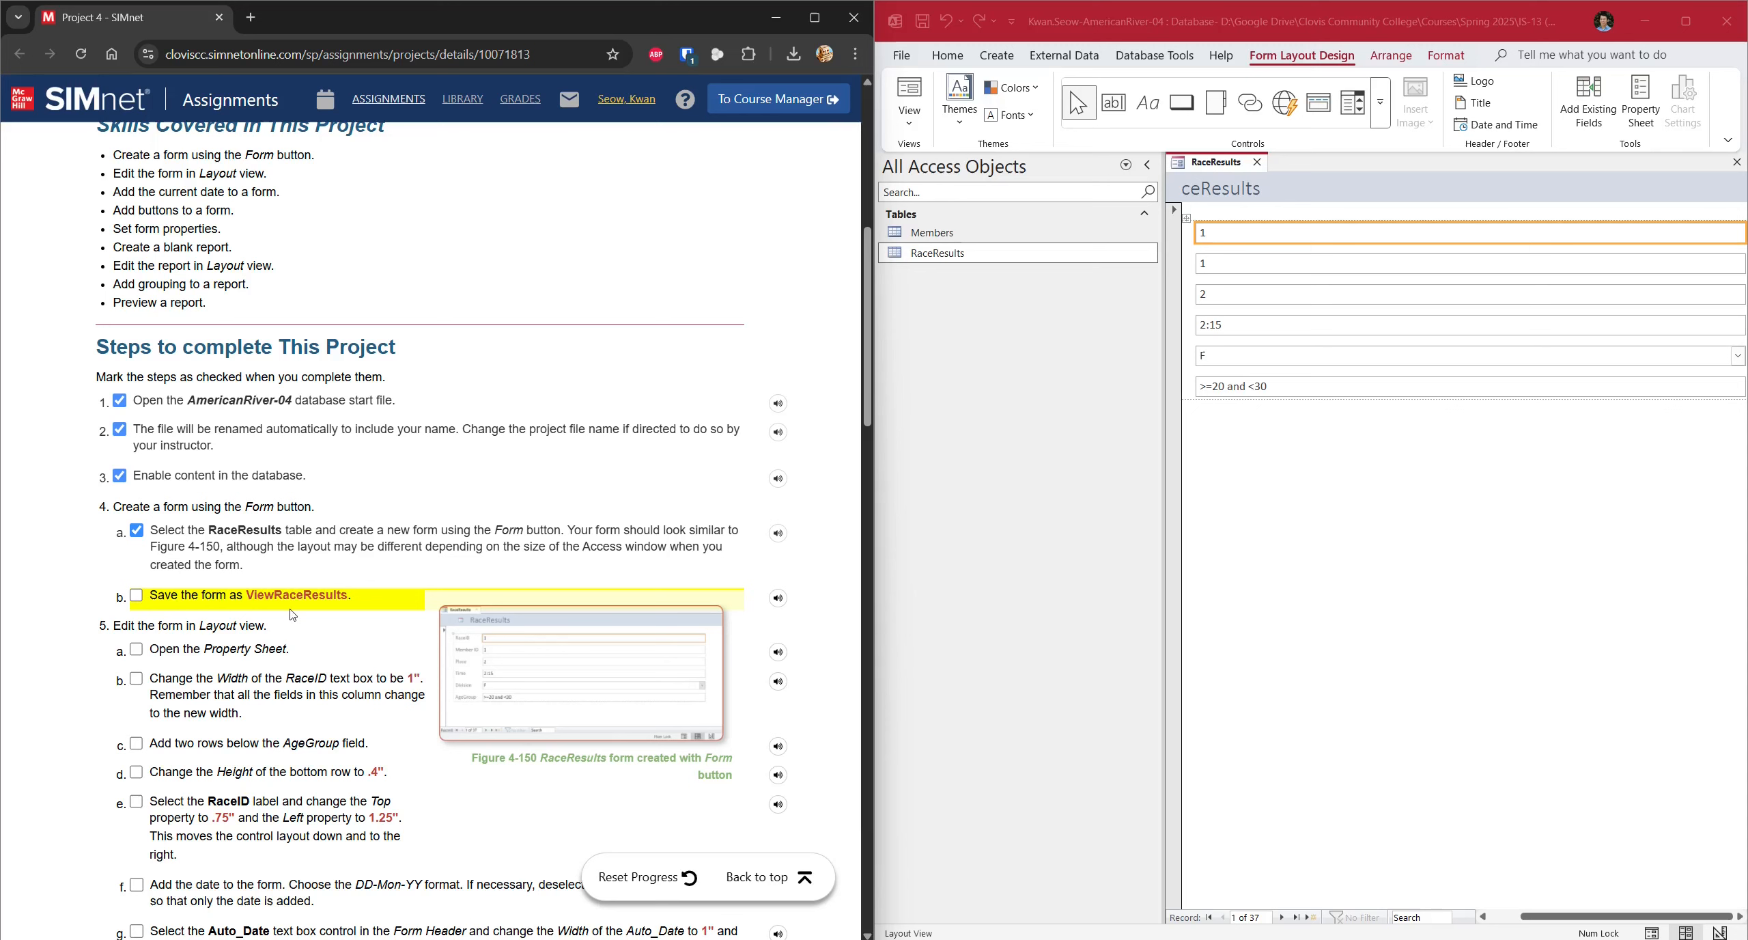
- Save the new form as ViewRaceResults and mark instruction step 4b as completed
right_click(1218, 167)
click(1250, 178)
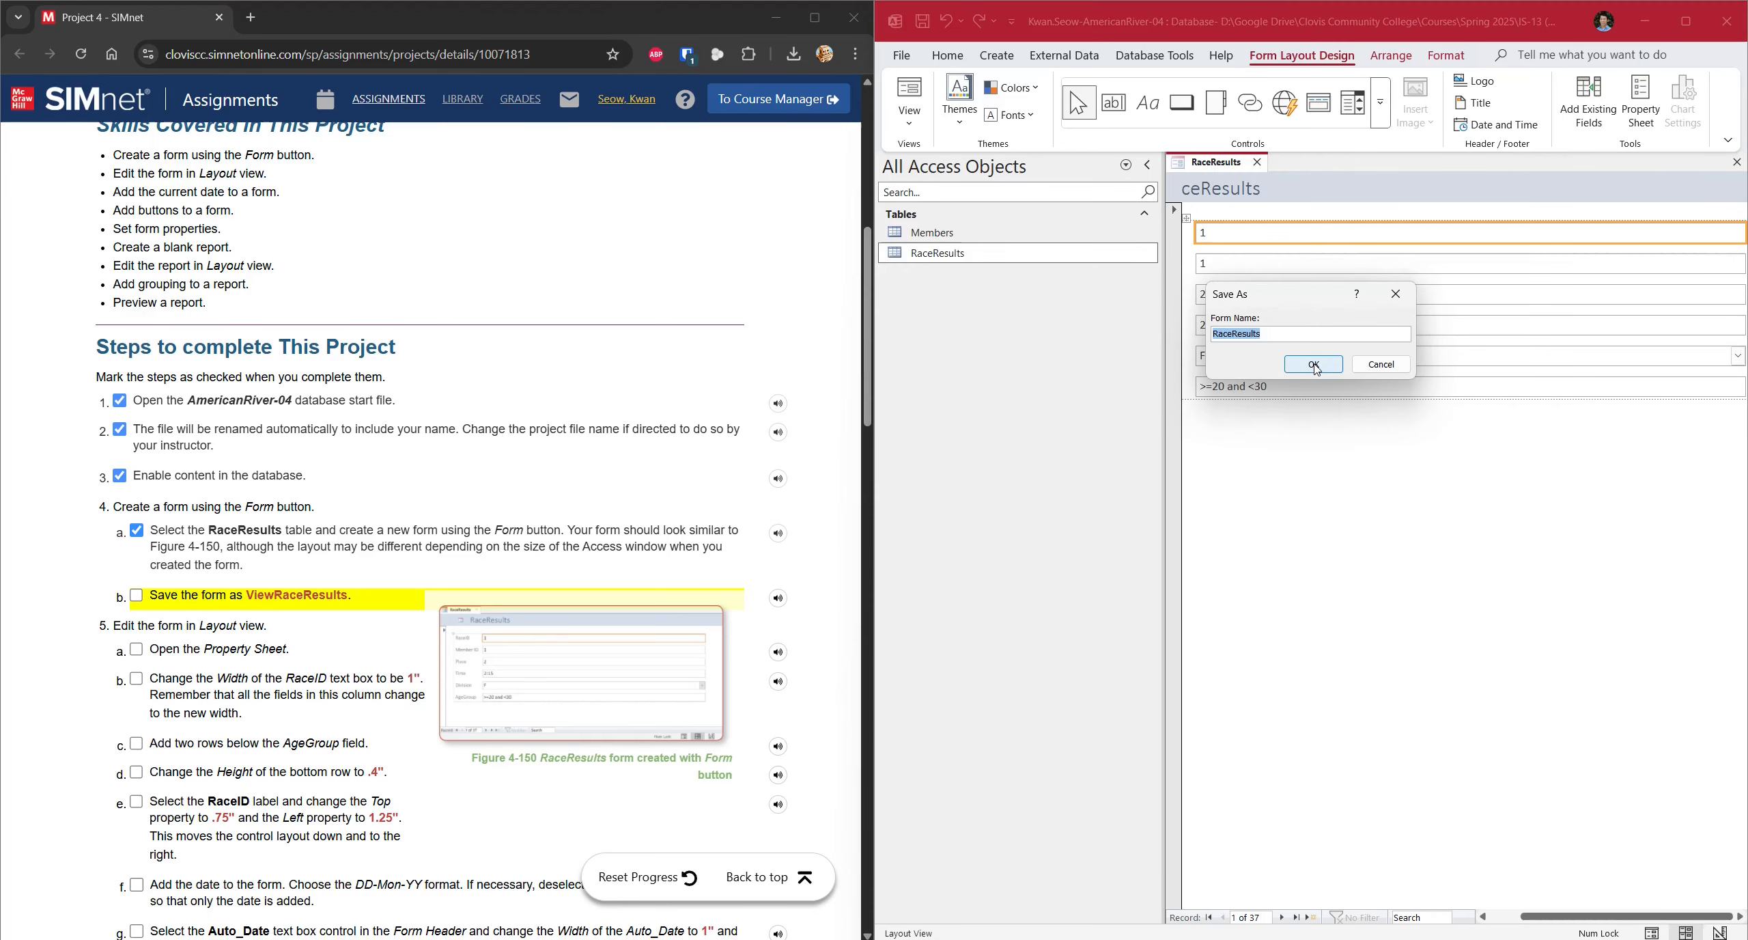
click(1214, 335)
text(View)
click(1304, 366)
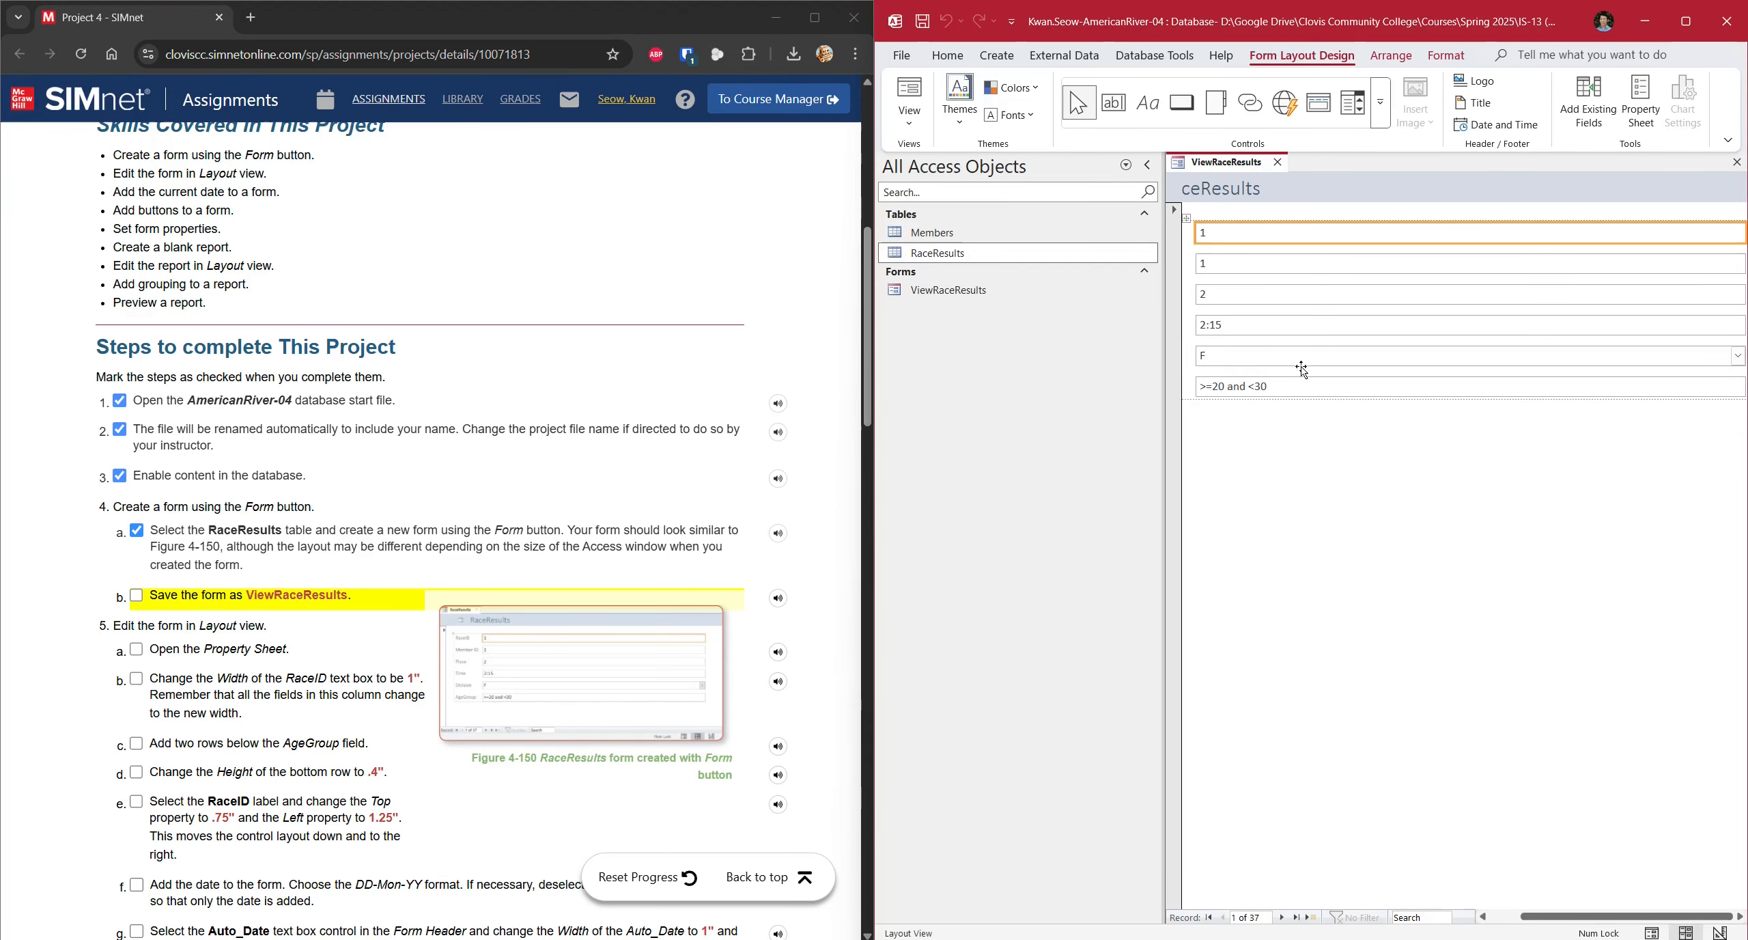
click(137, 595)
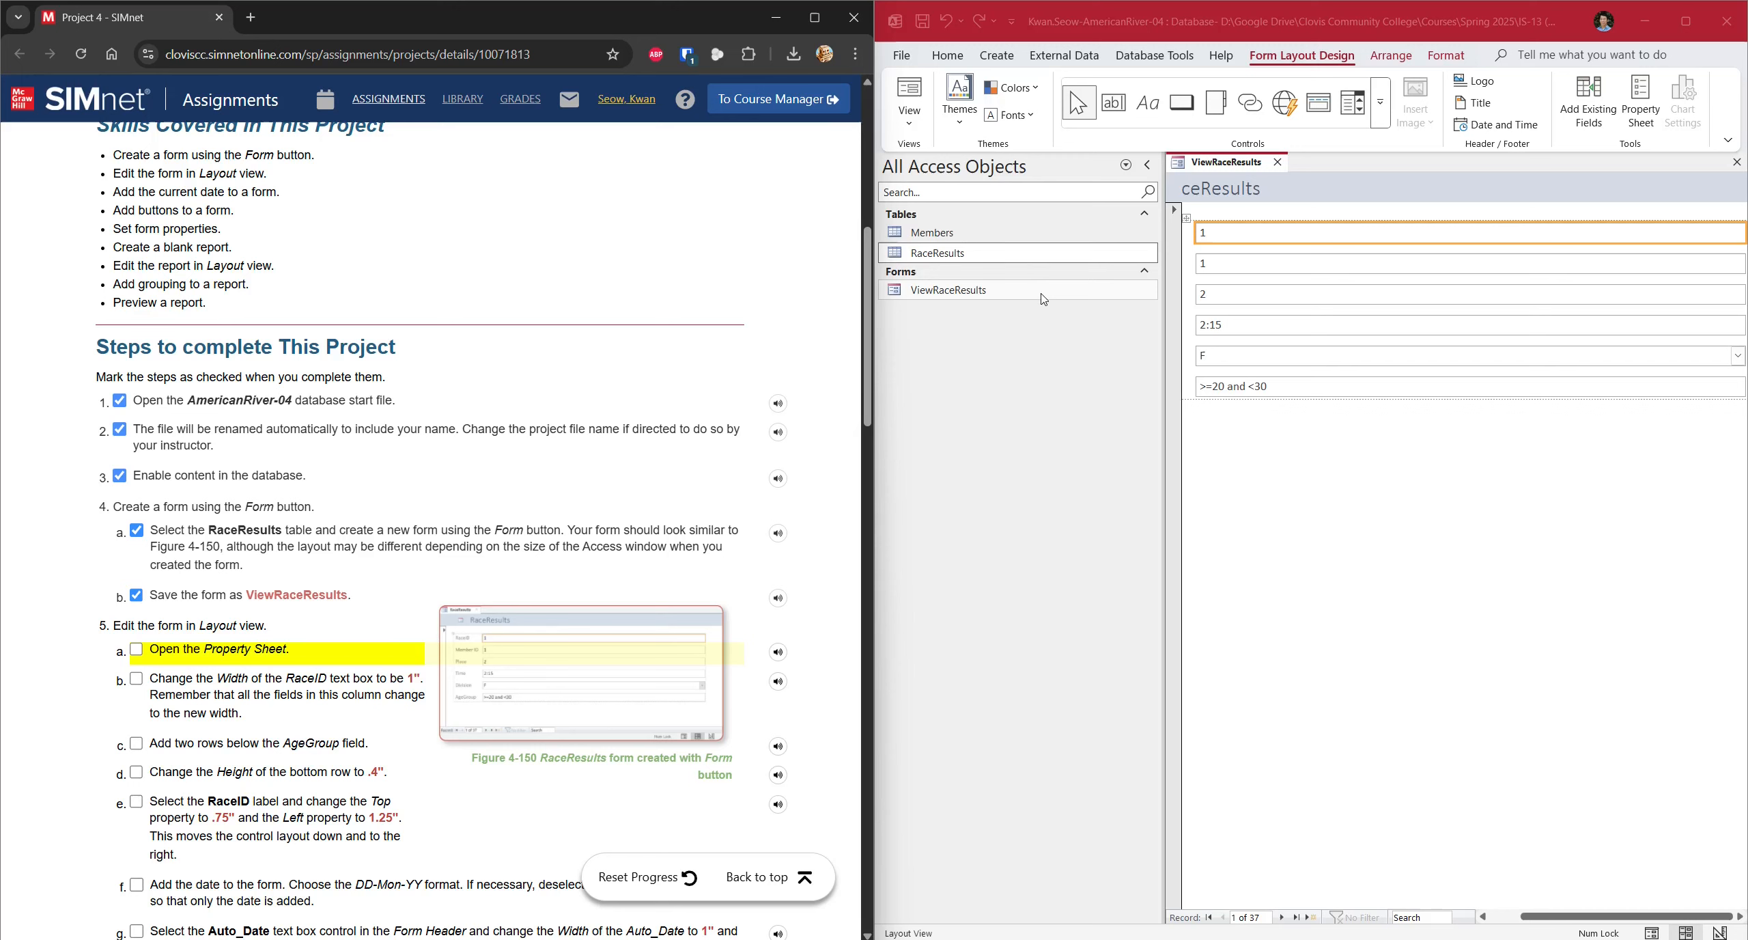
- Open the Property Sheet for the ViewRaceResults form in Layout view and mark instruction step 5a as completed
click(1022, 298)
right_click(1023, 297)
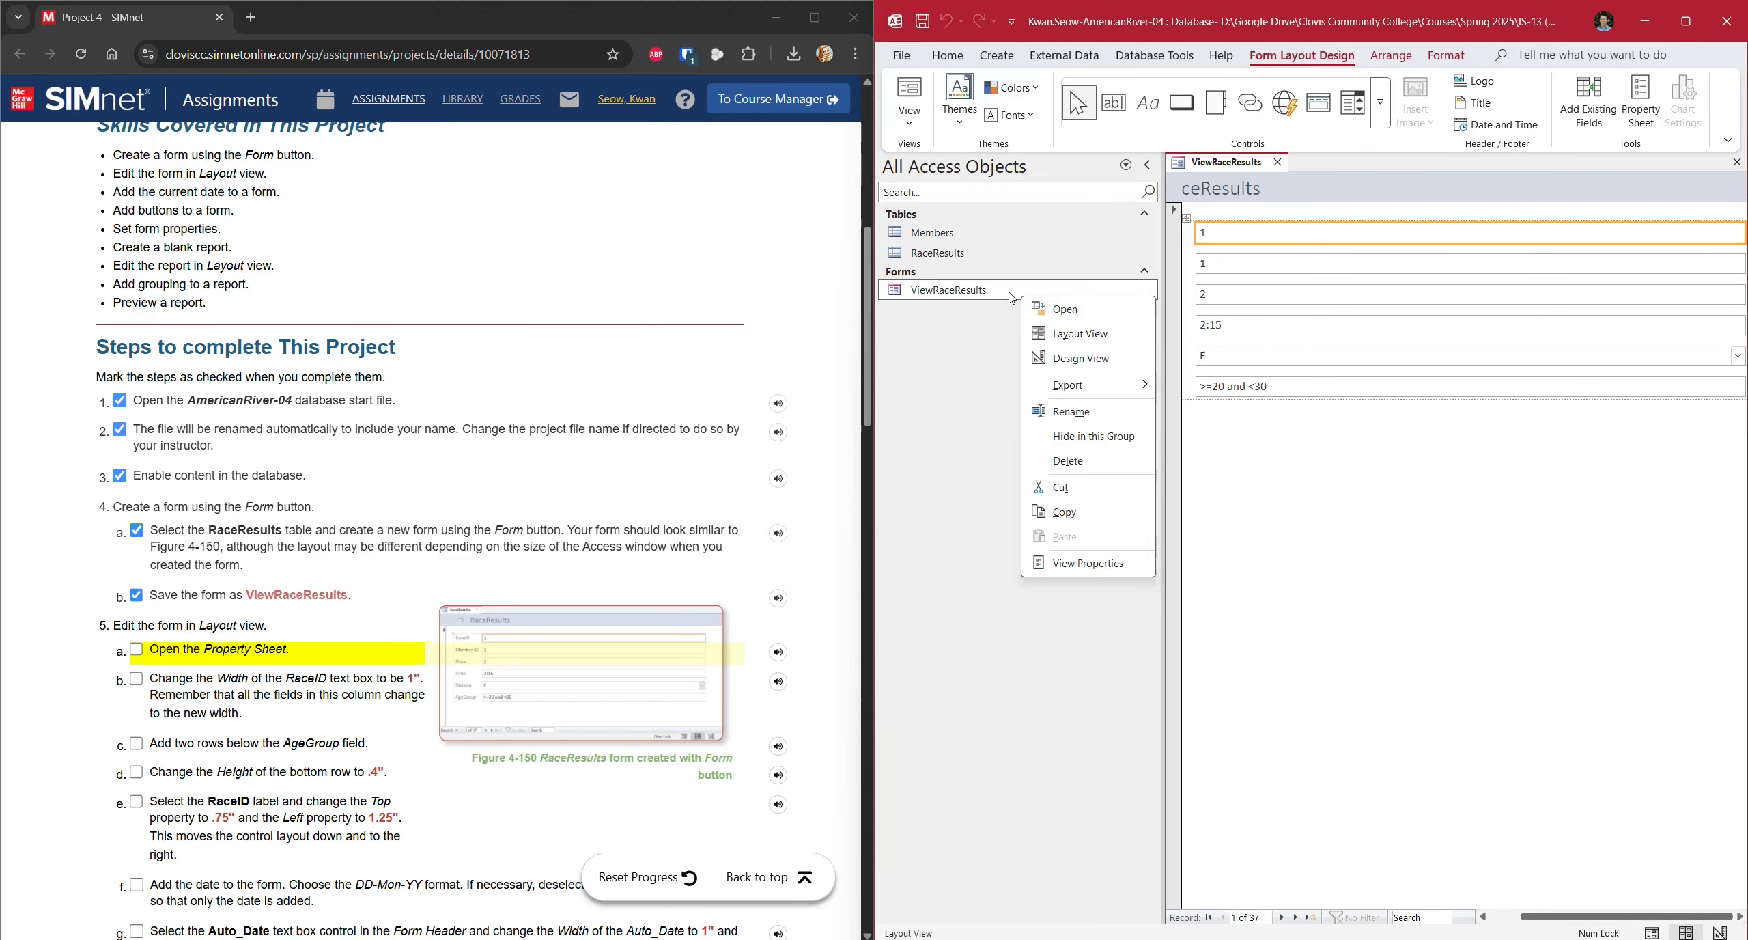
click(987, 297)
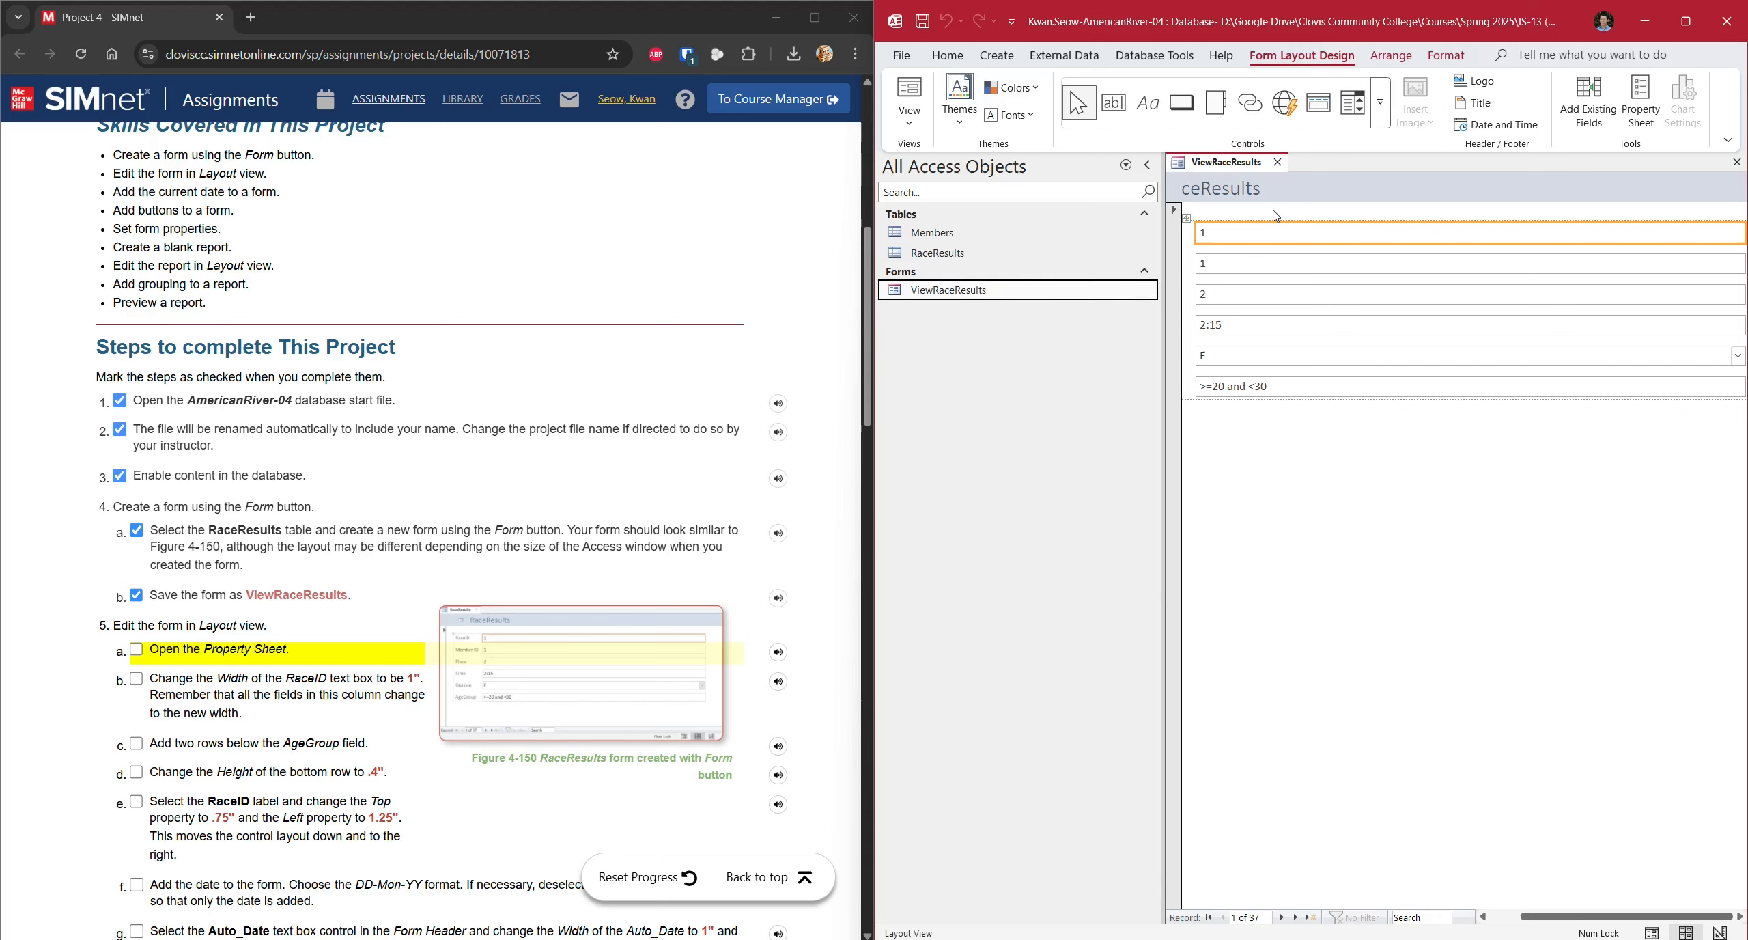
right_click(1010, 290)
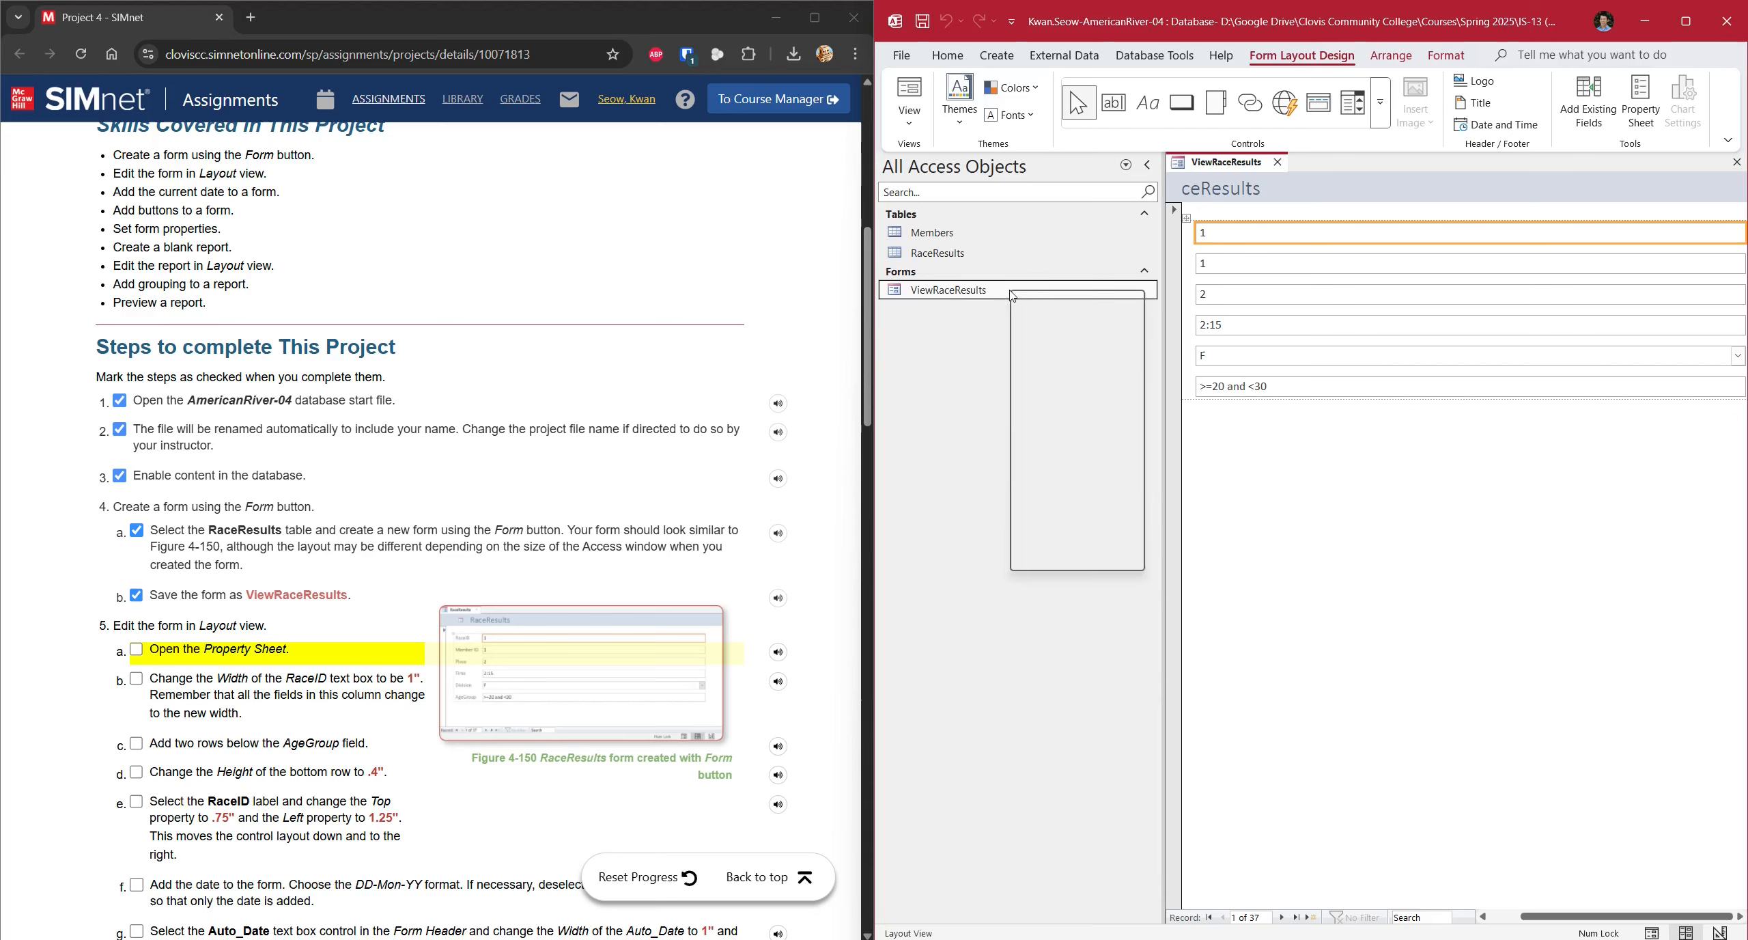
click(1056, 329)
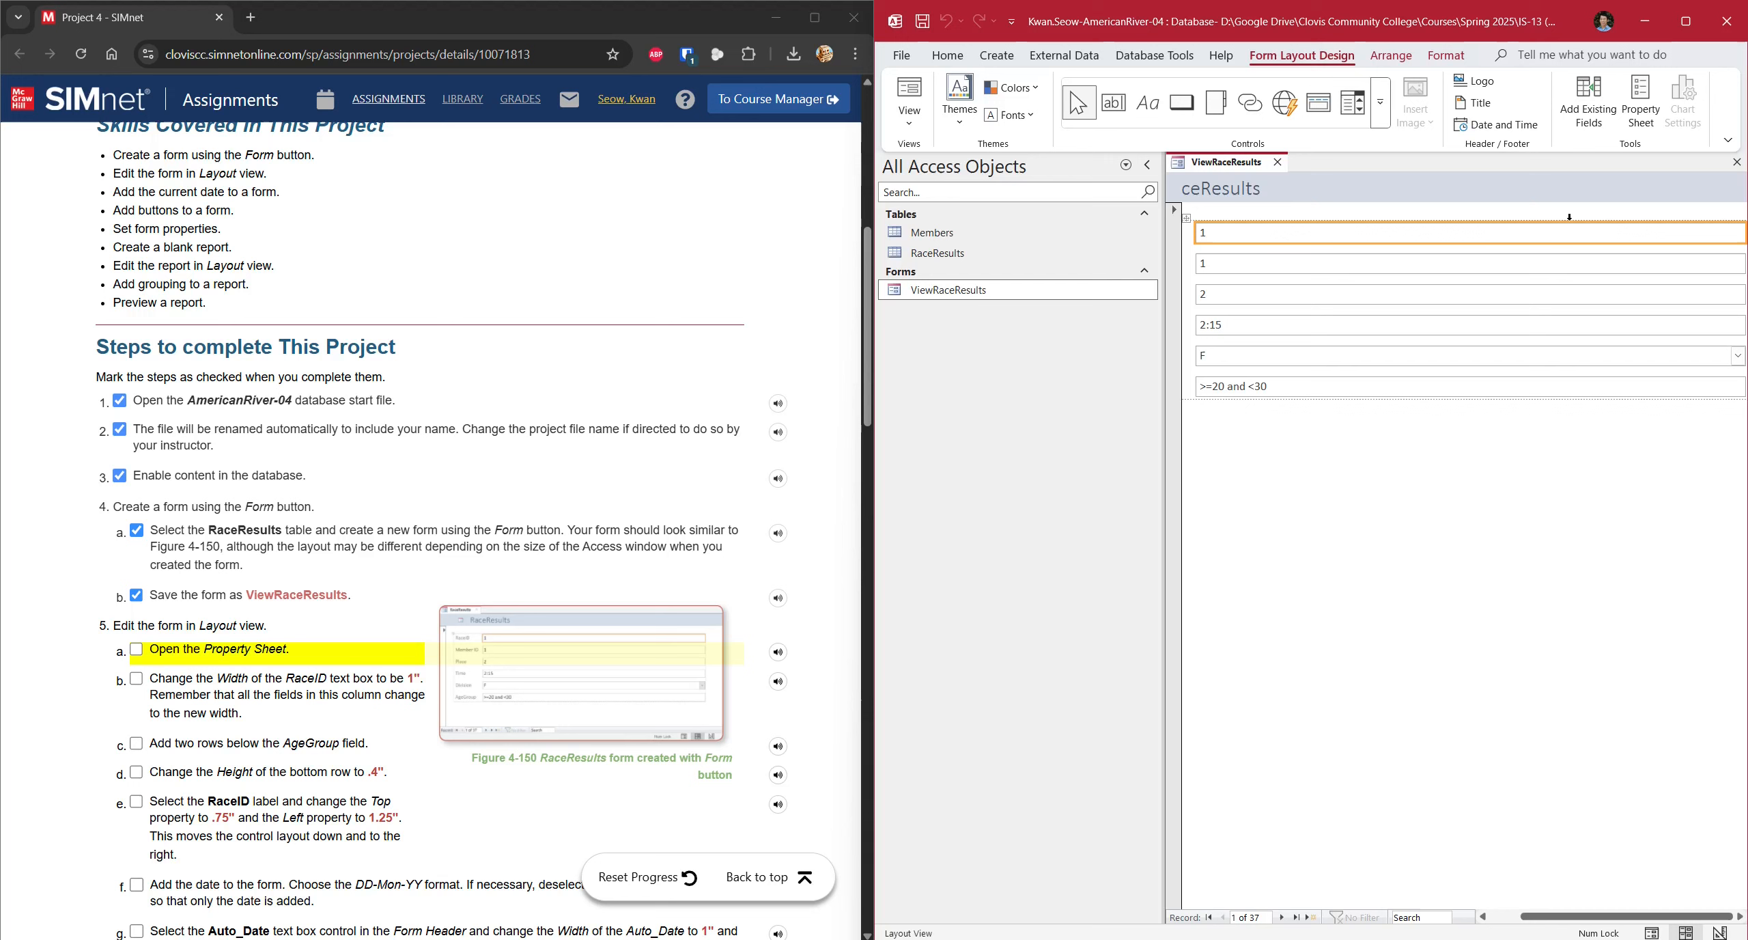
click(1640, 109)
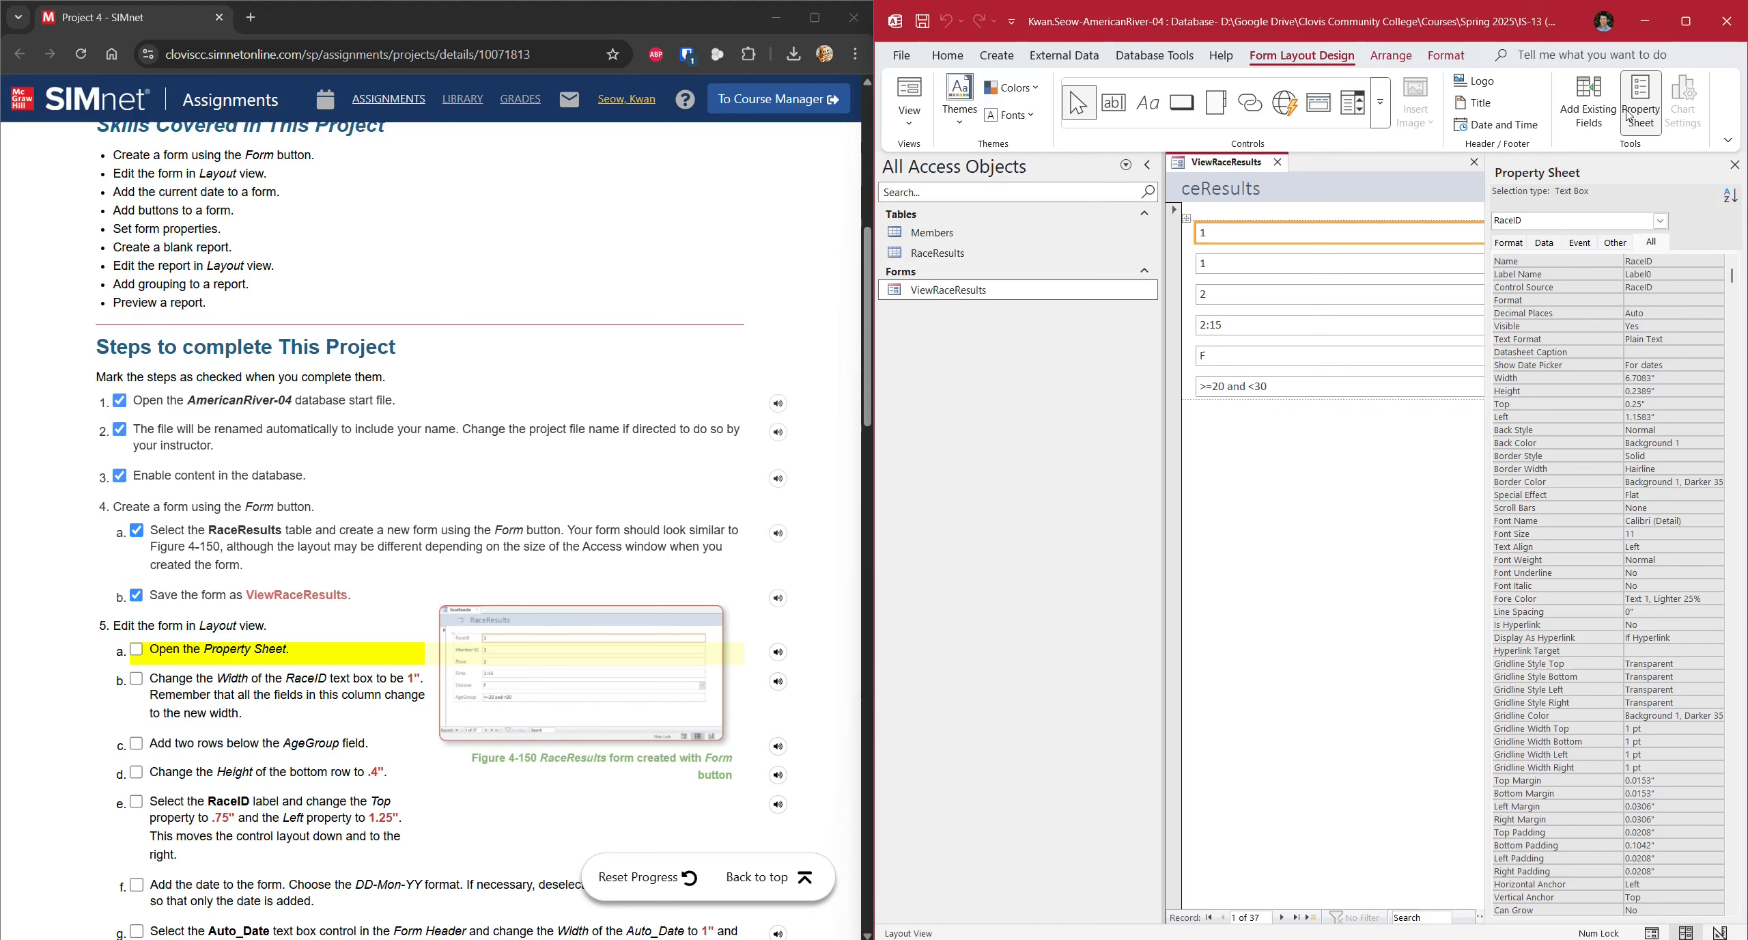
click(135, 649)
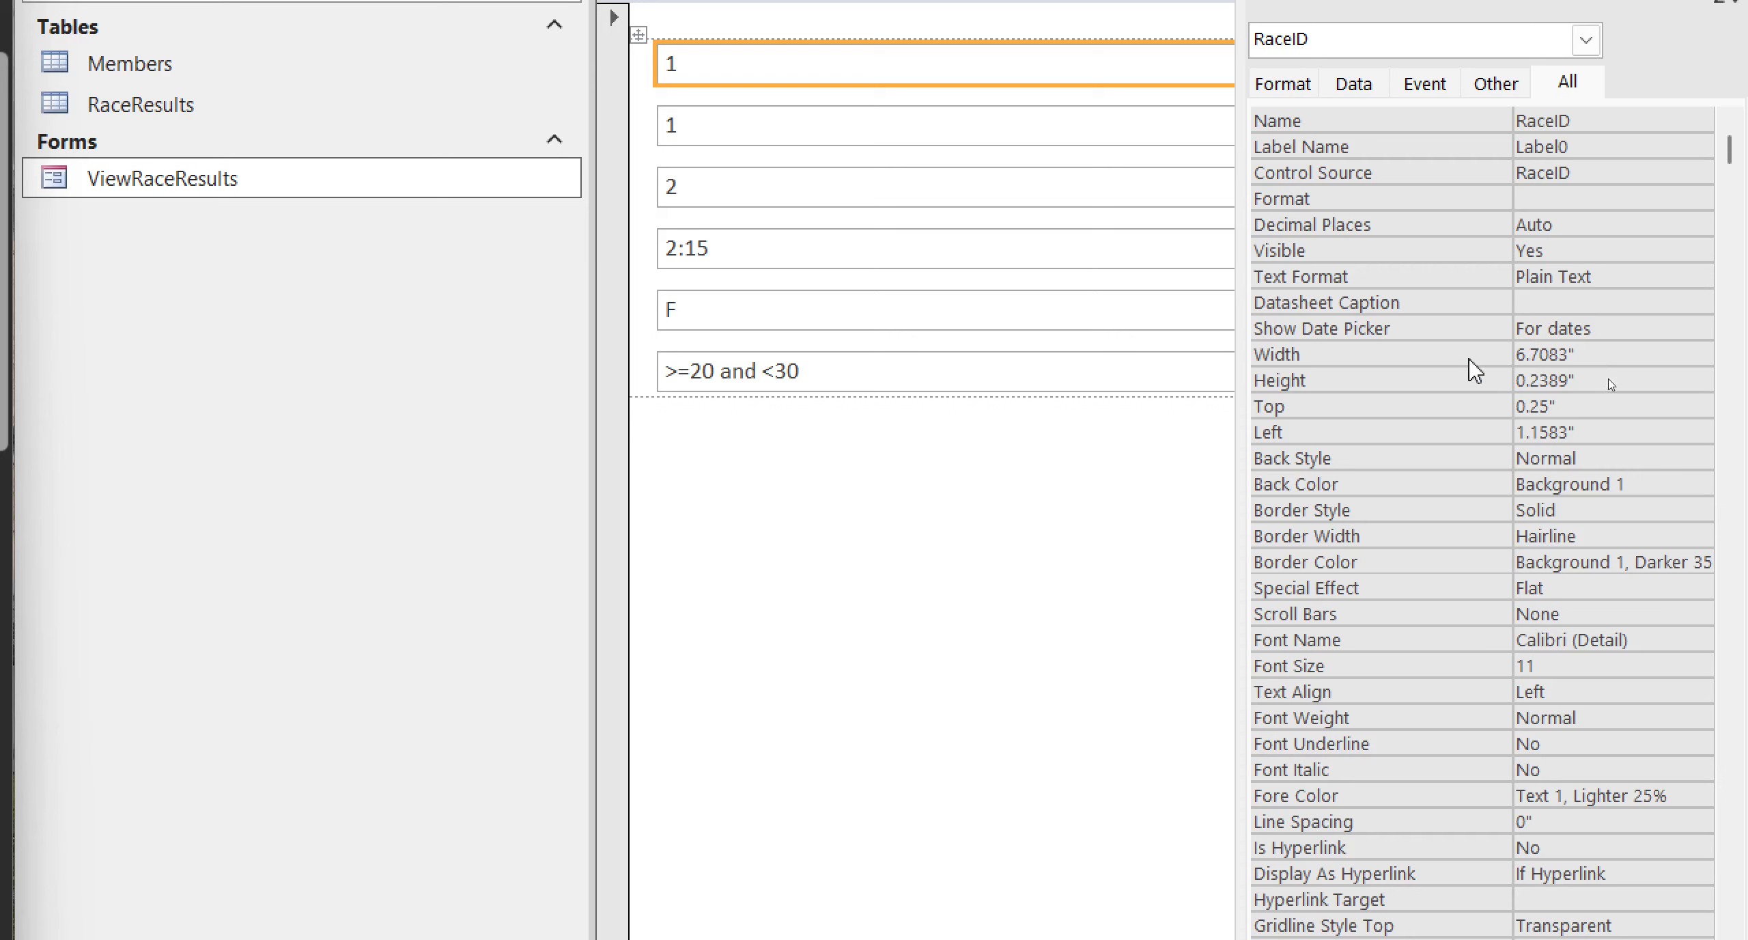
- Set the width of the RaceID text box to 1" and mark instruction step 5b as completed
drag(1569, 353, 1502, 352)
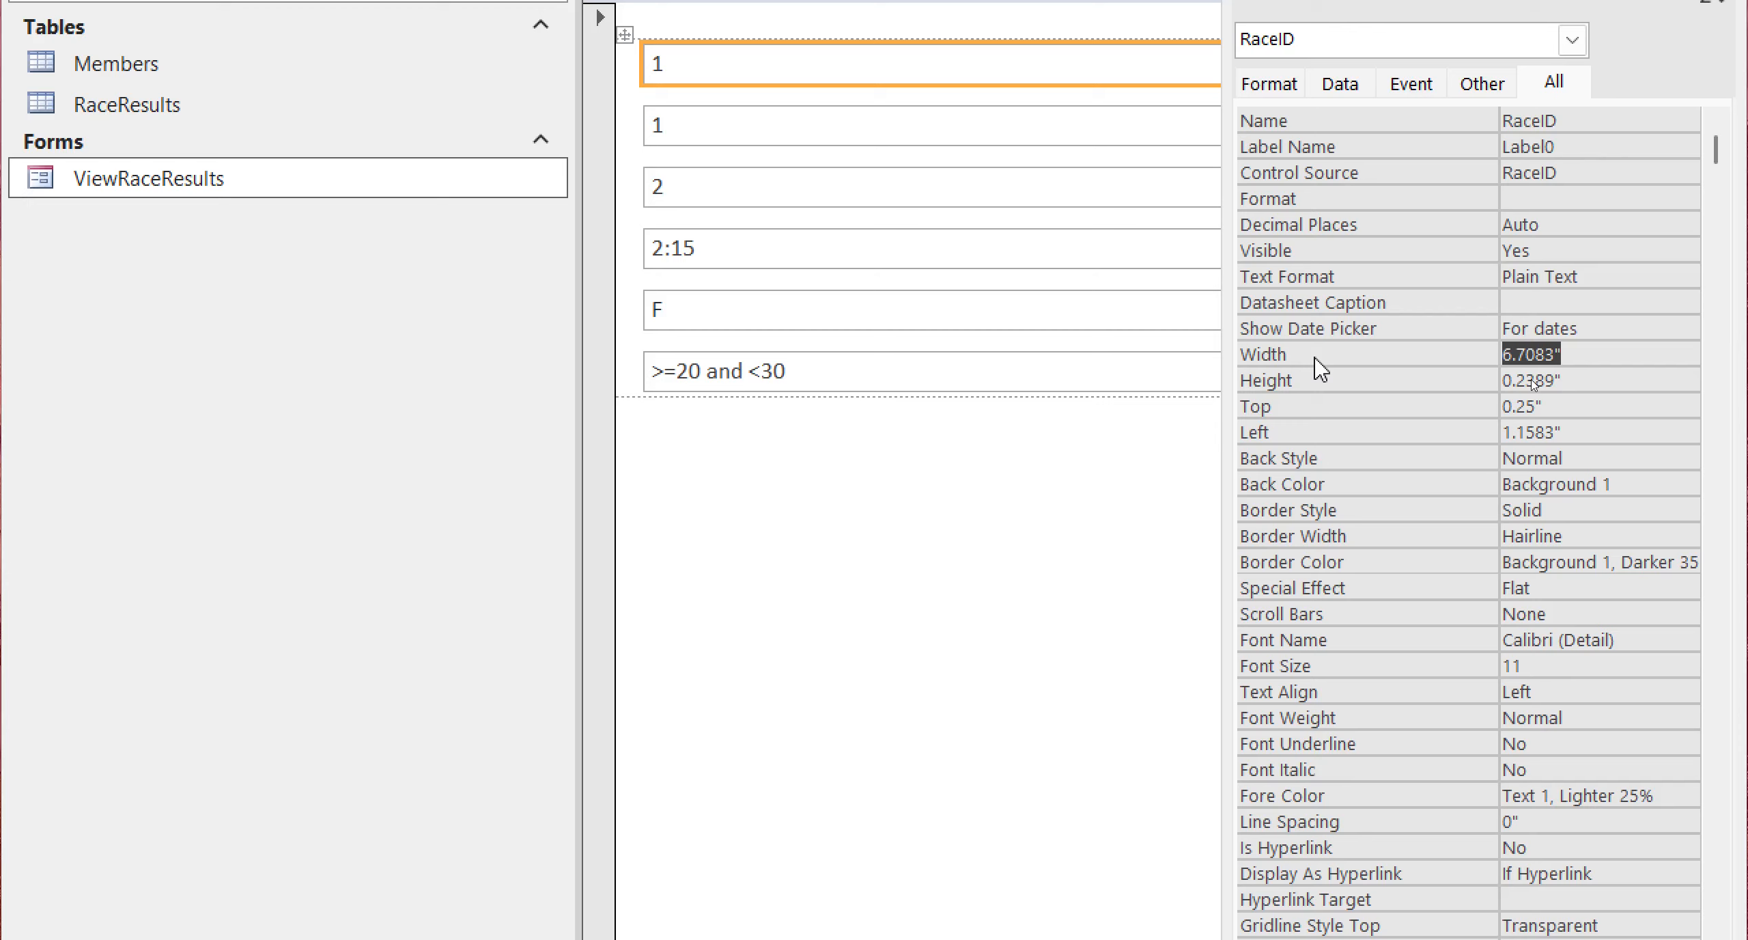
click(1574, 355)
drag(1571, 353, 1486, 355)
text(1)
key(Return)
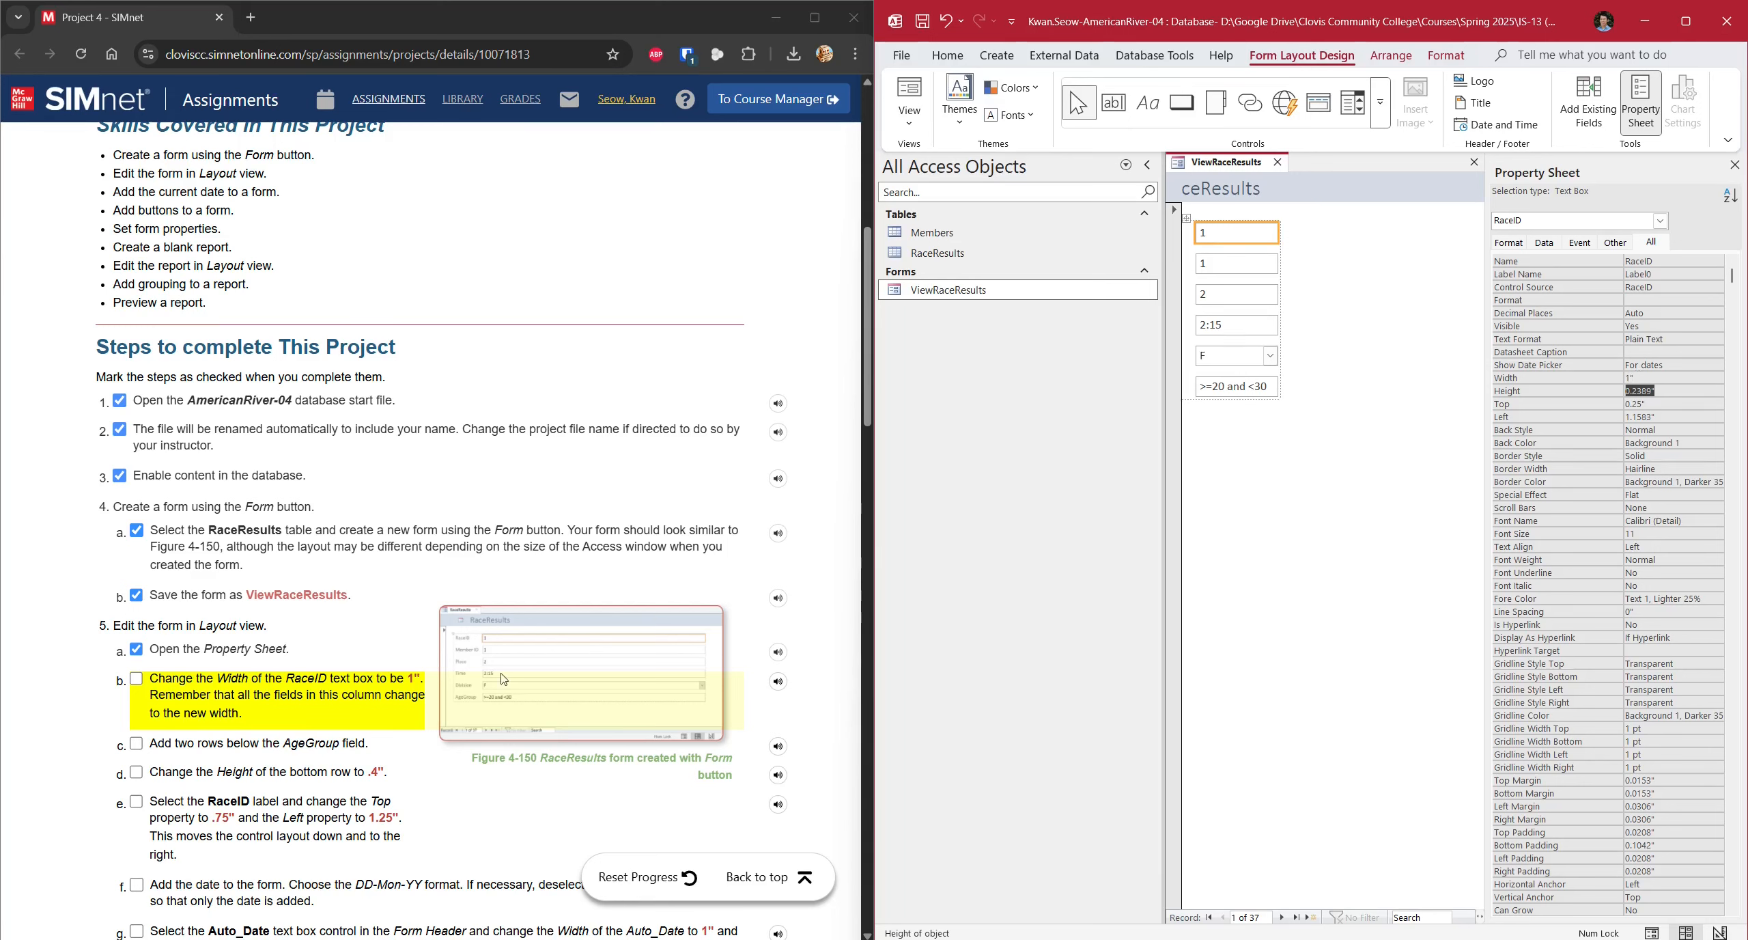
click(137, 680)
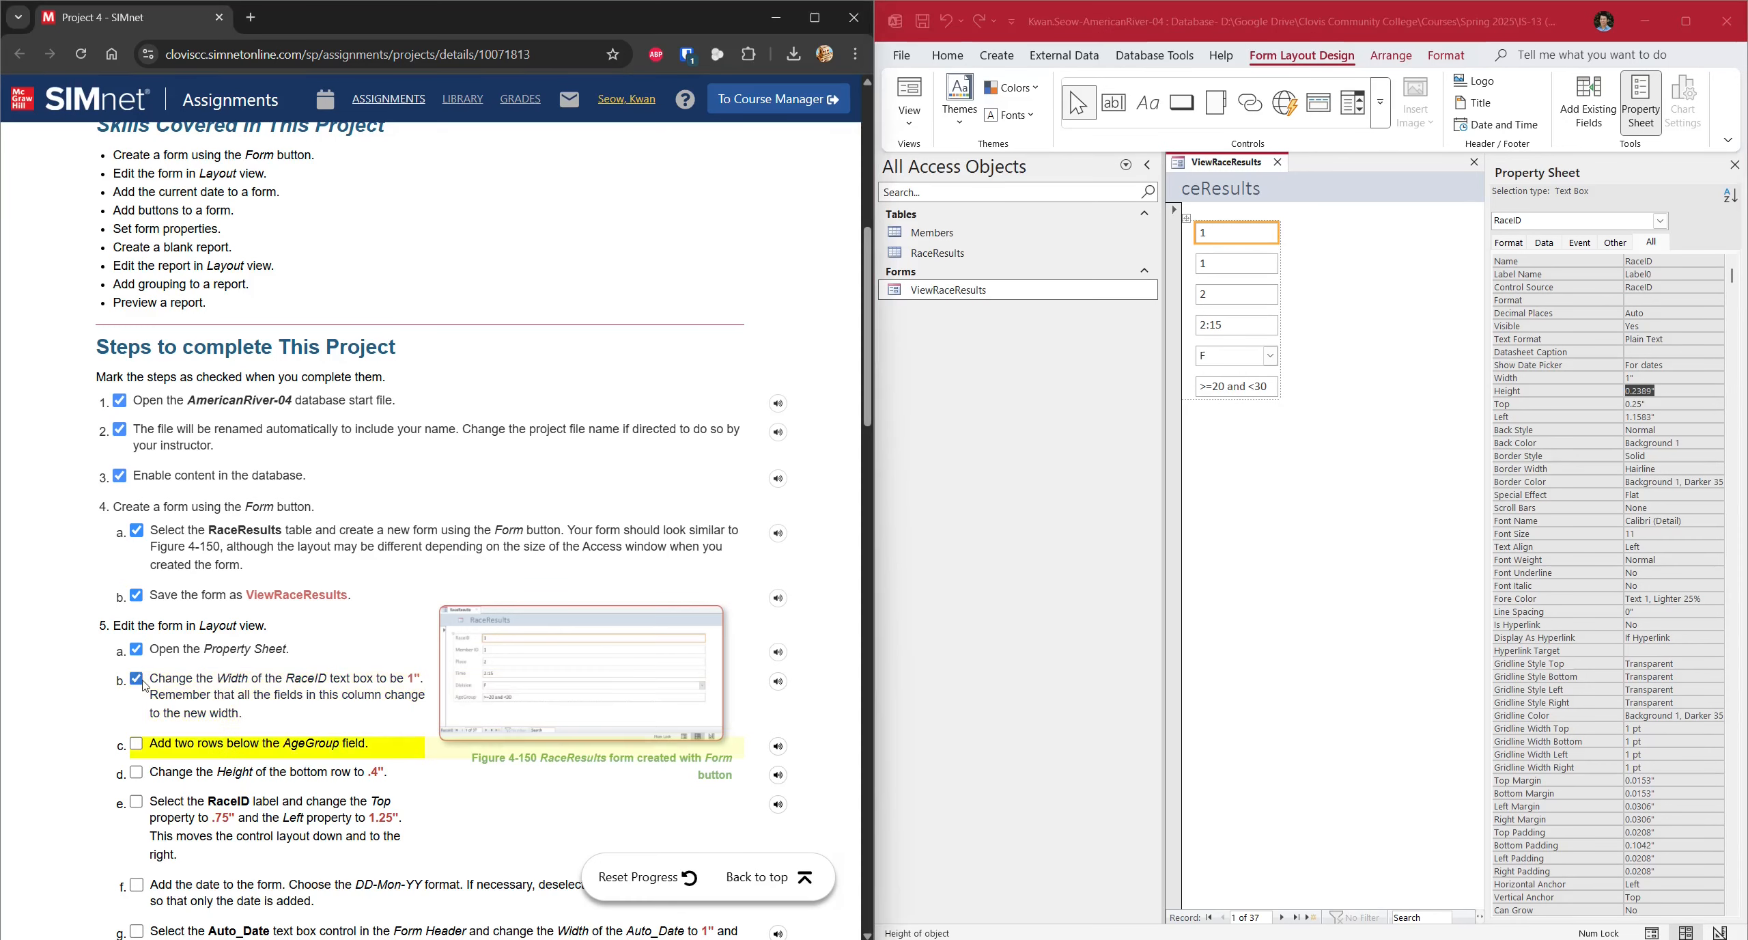
- Close the Property Sheet and switch the ViewRaceResults form to Design view
scroll(244, 696, down, 1)
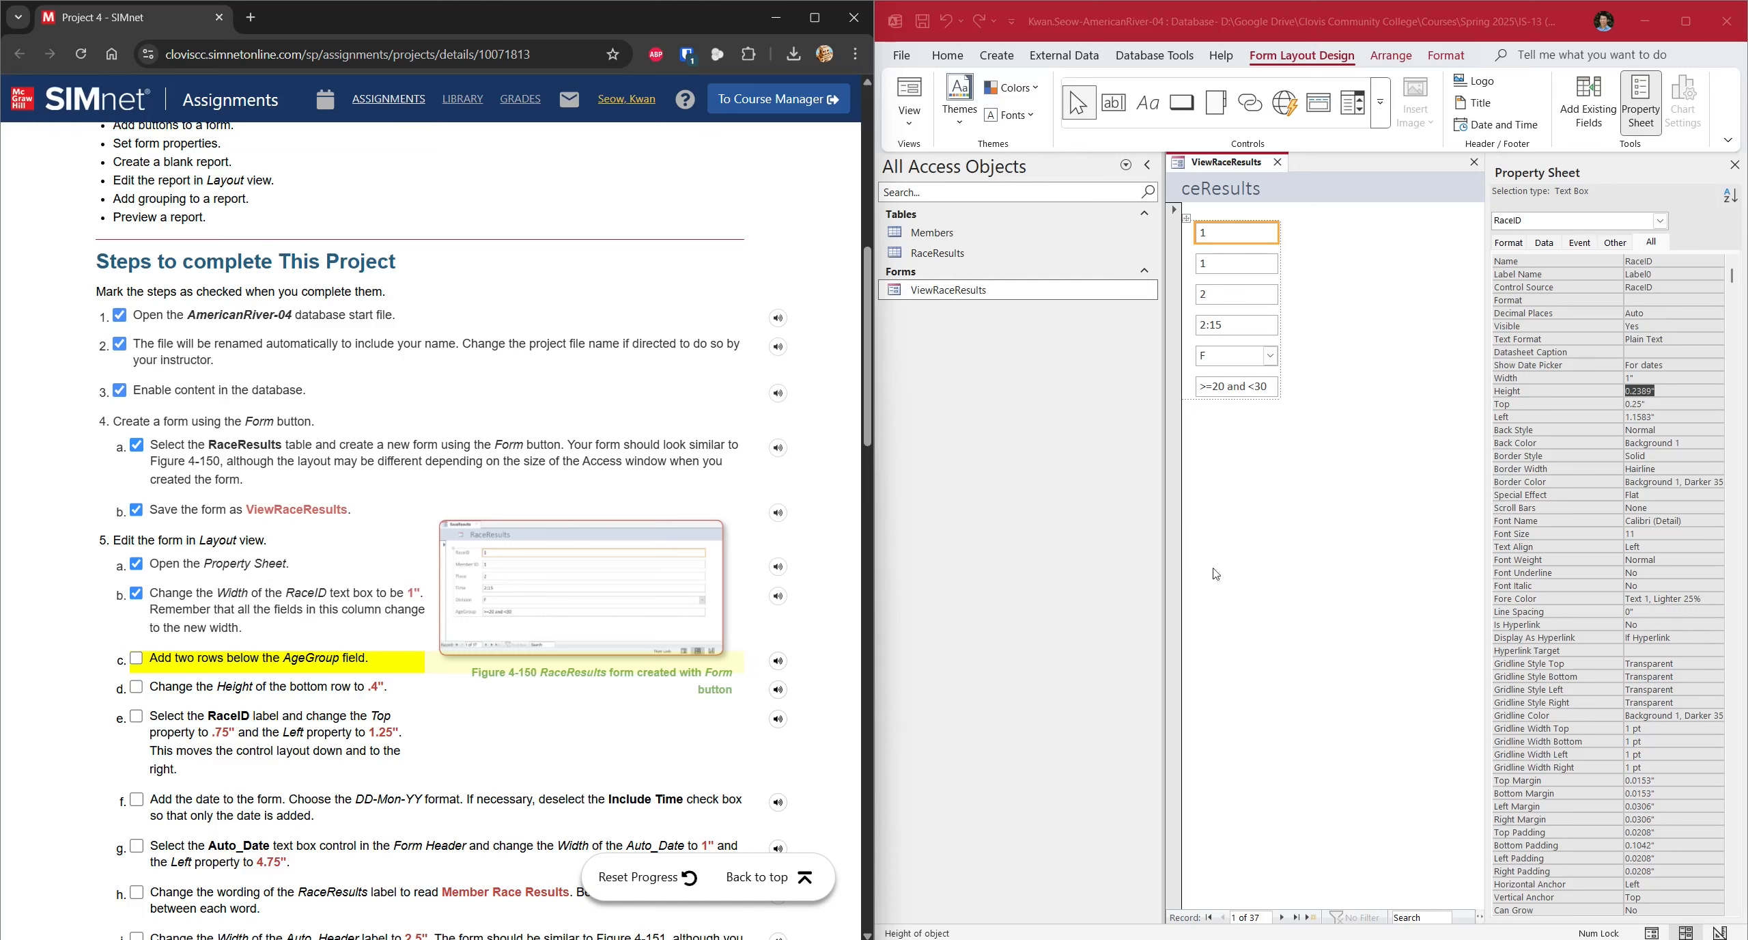
click(1226, 388)
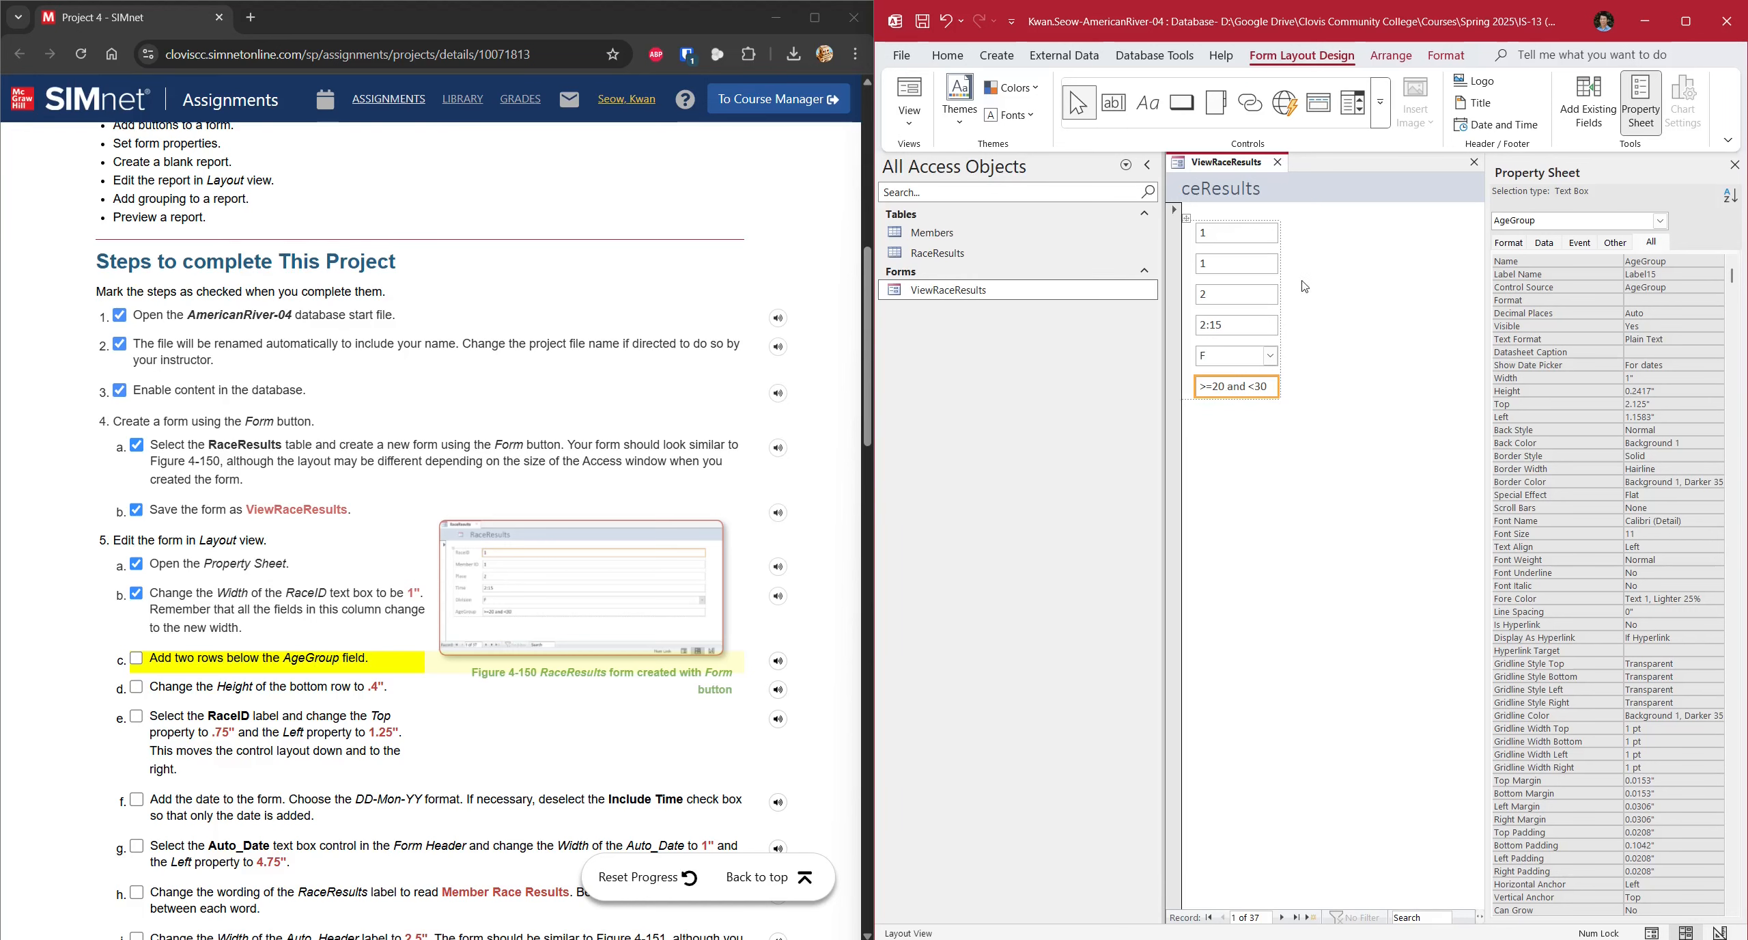
click(1735, 166)
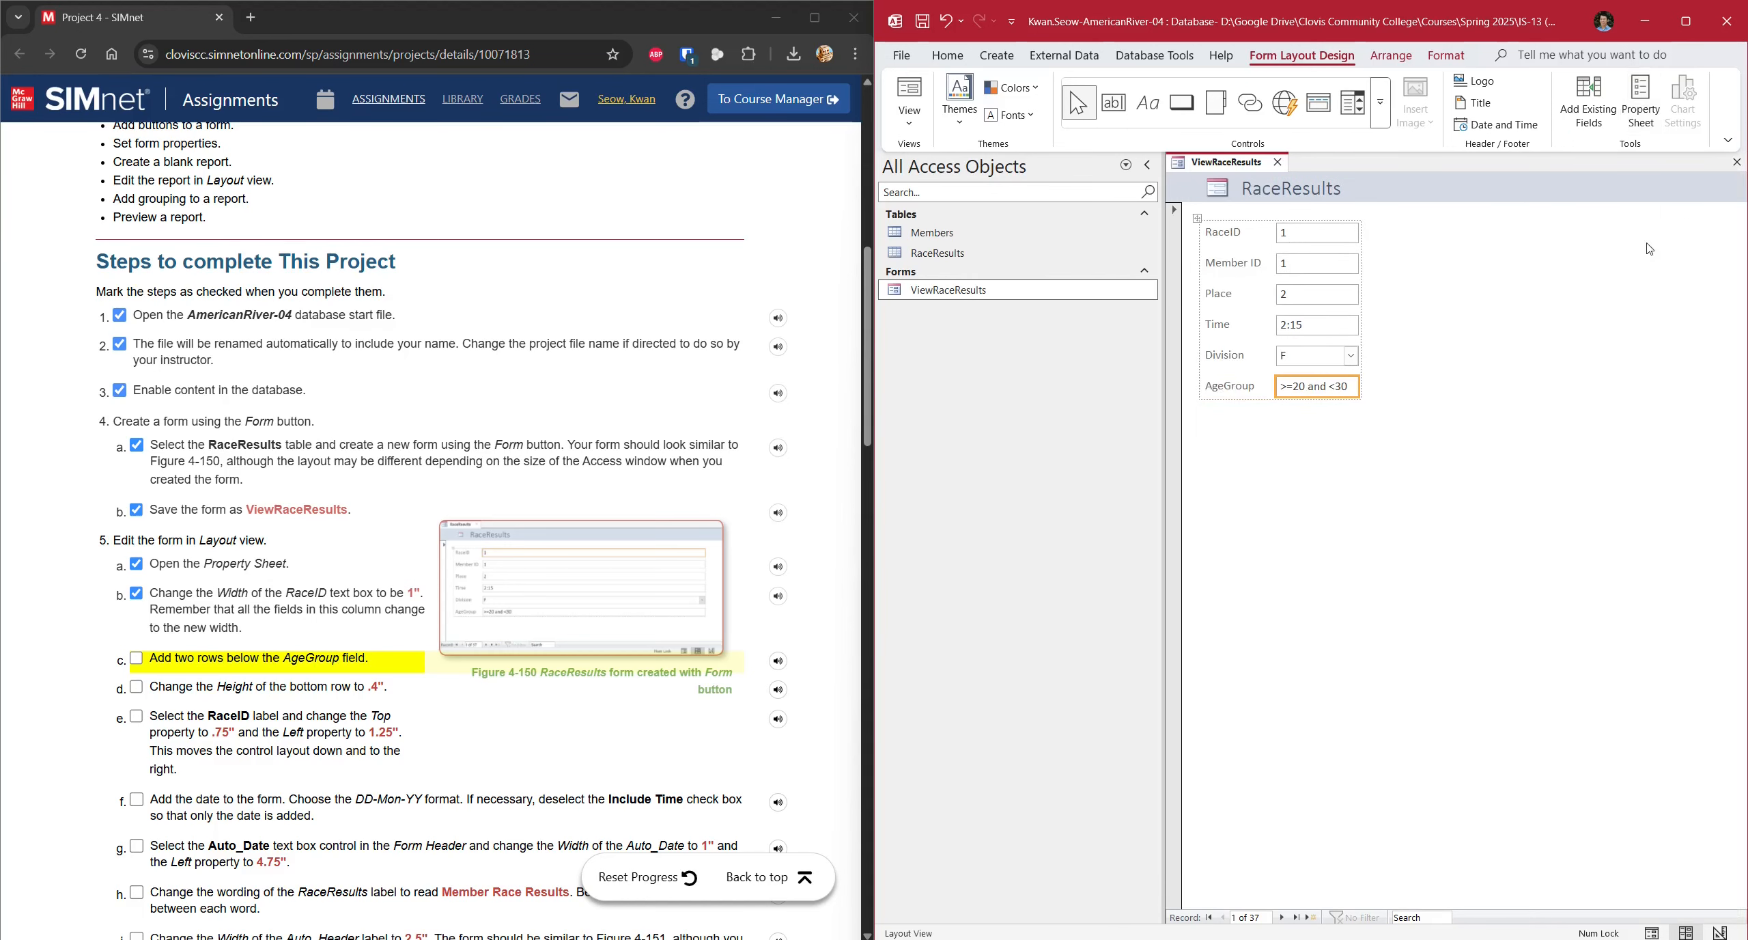
right_click(1084, 294)
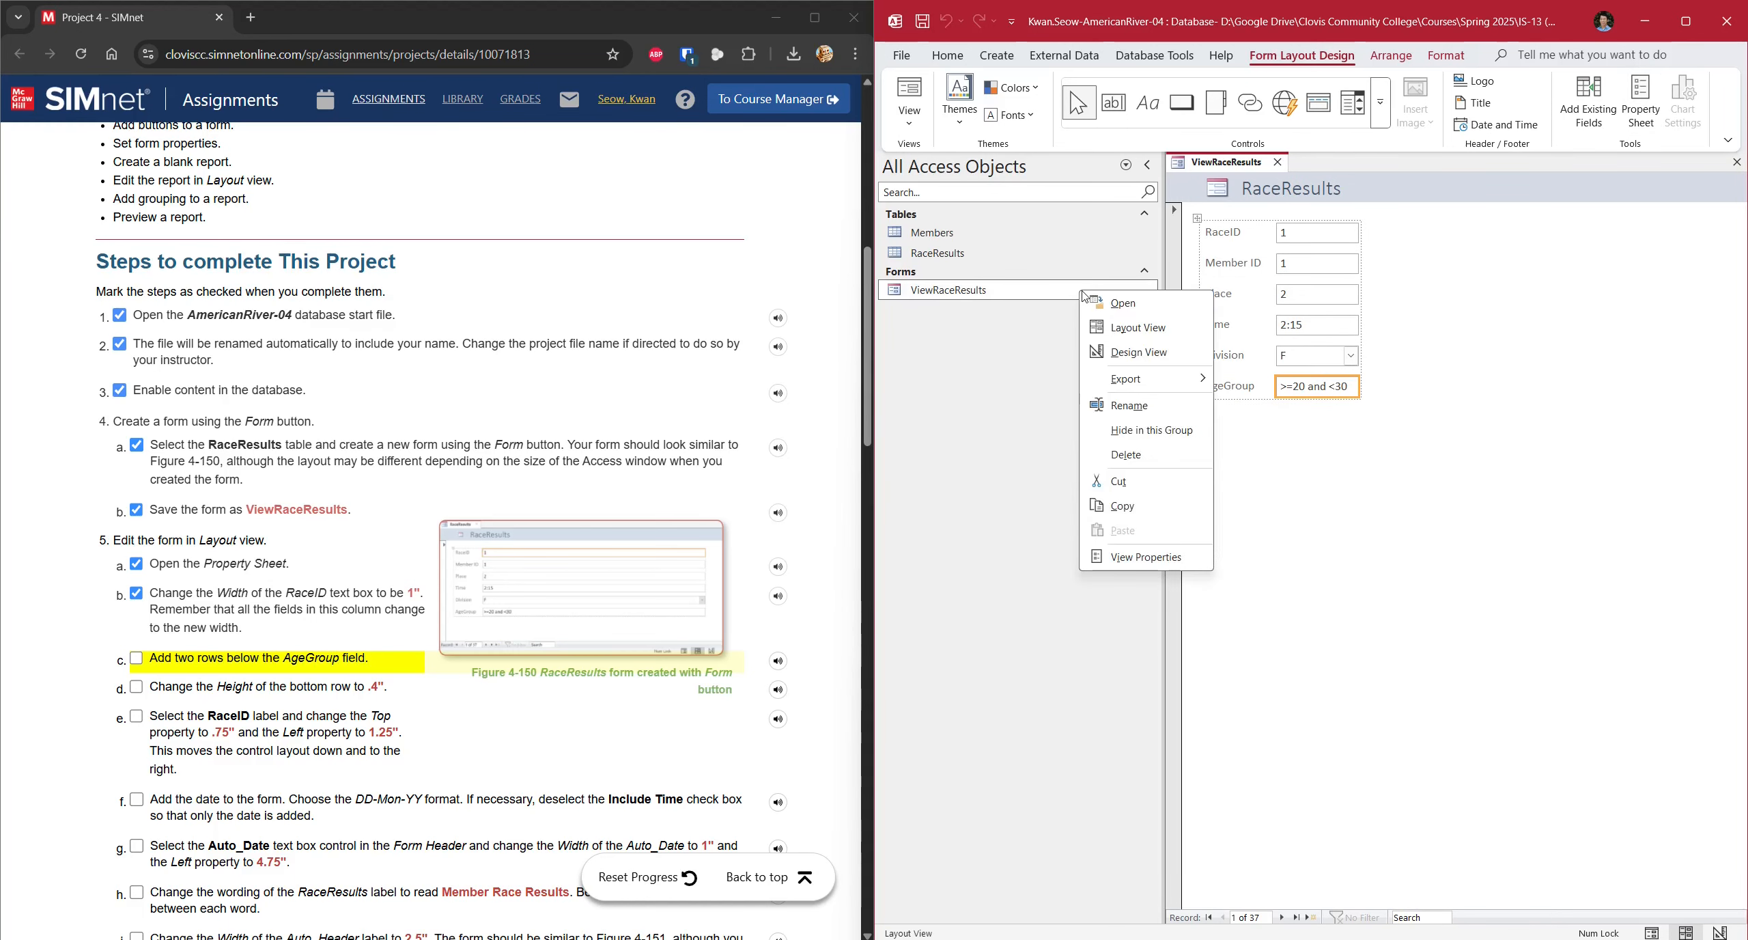
click(1136, 351)
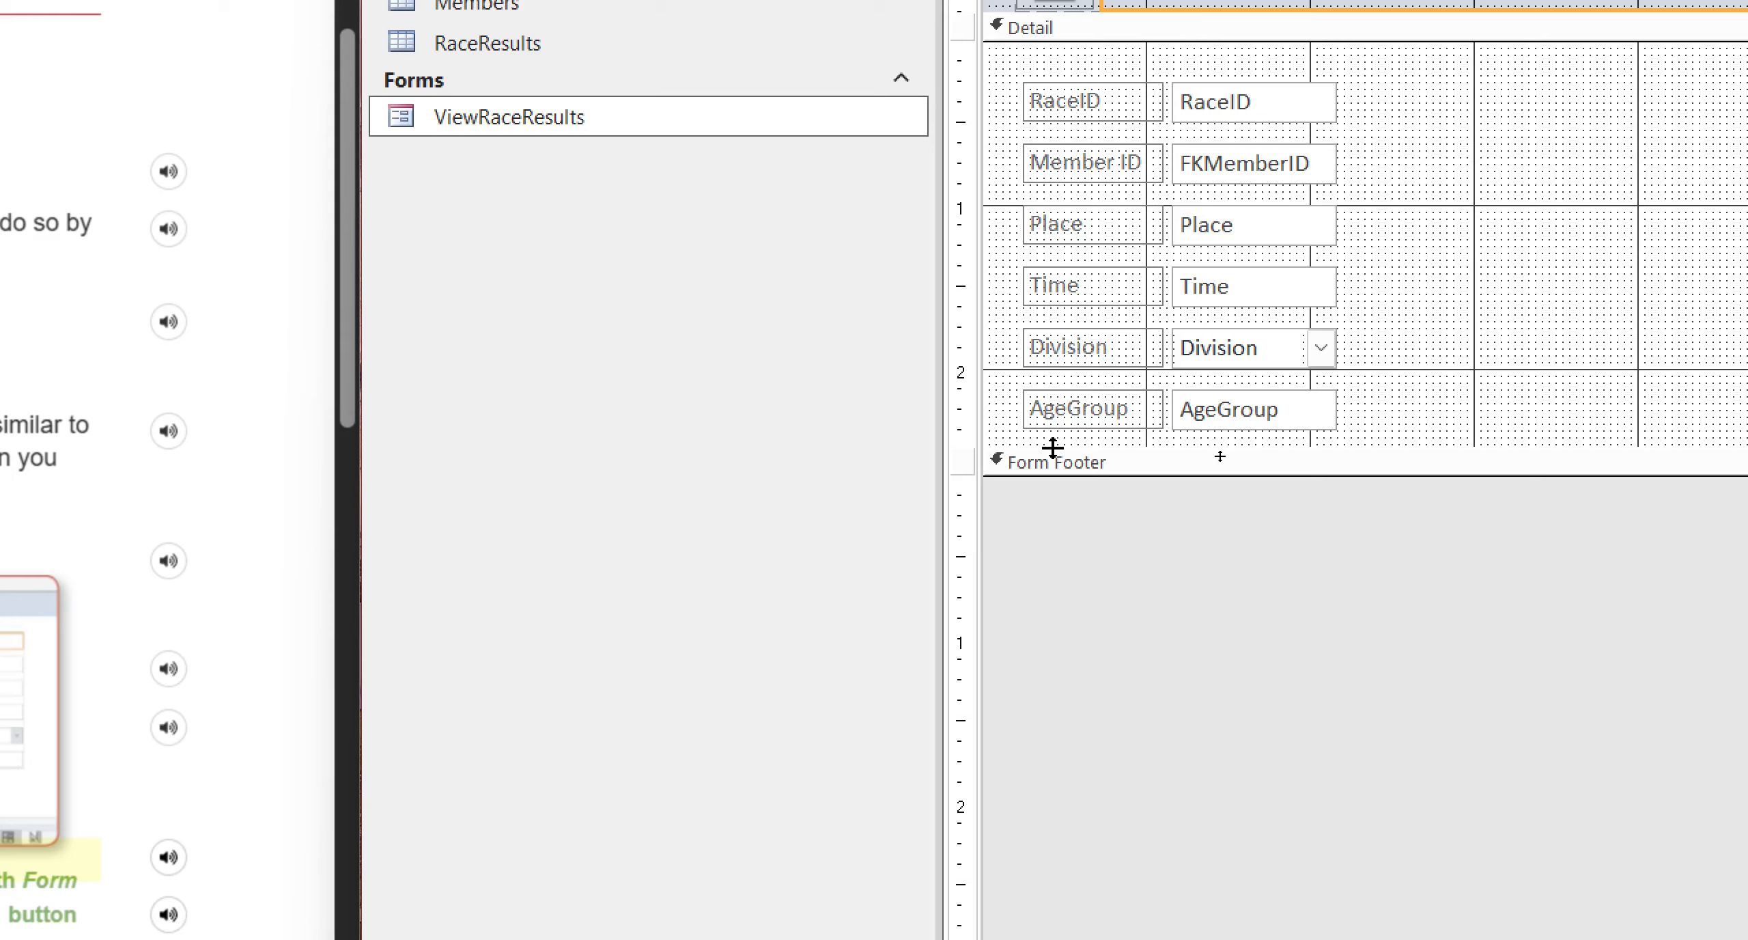
- Extend the Detail section below the AgeGroup field to about 3.4" high and mark instruction step 5c as completed
drag(1057, 447, 1056, 635)
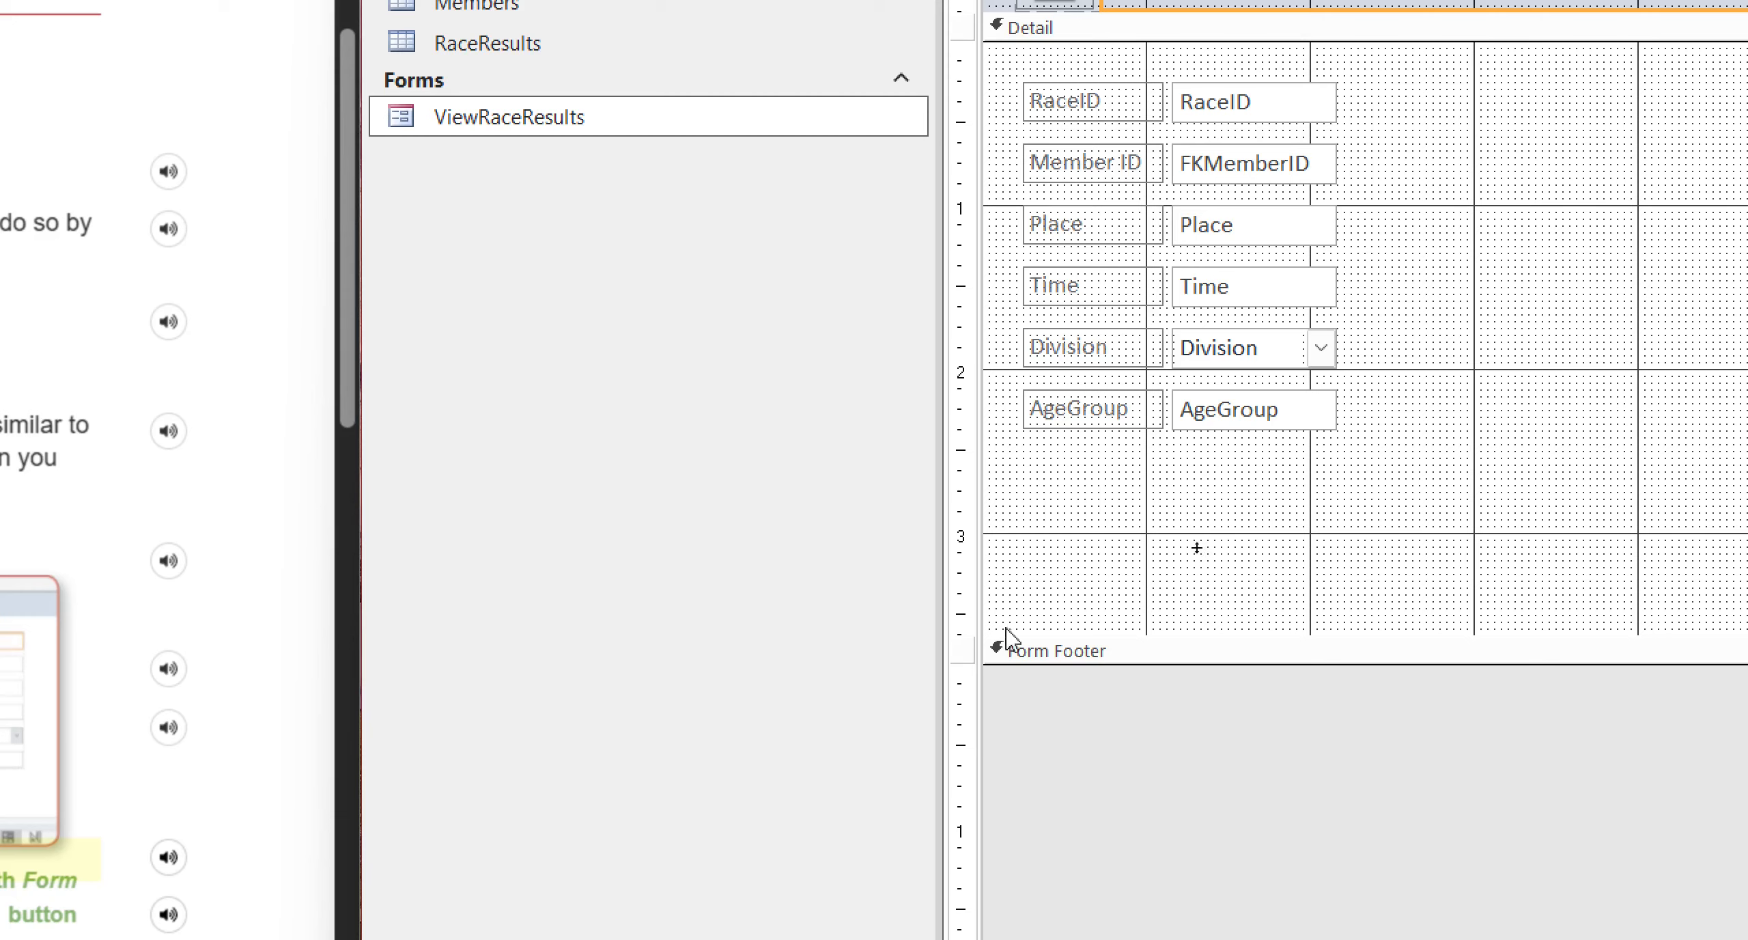
drag(1061, 634, 1093, 724)
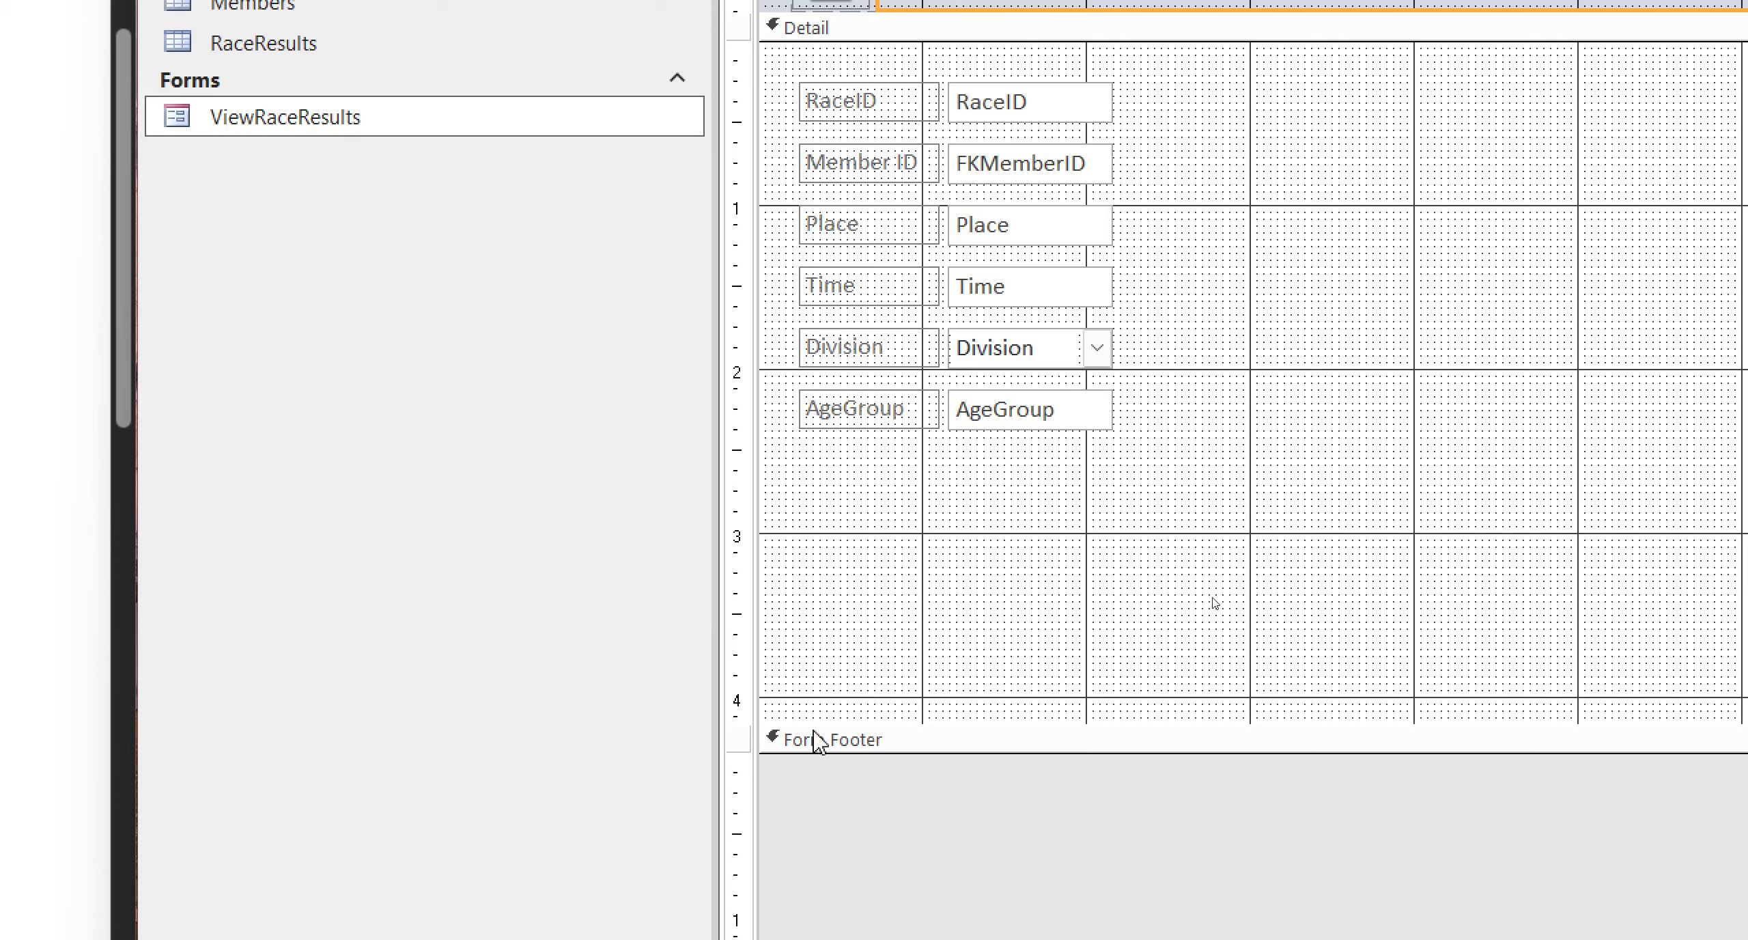
drag(811, 727, 818, 598)
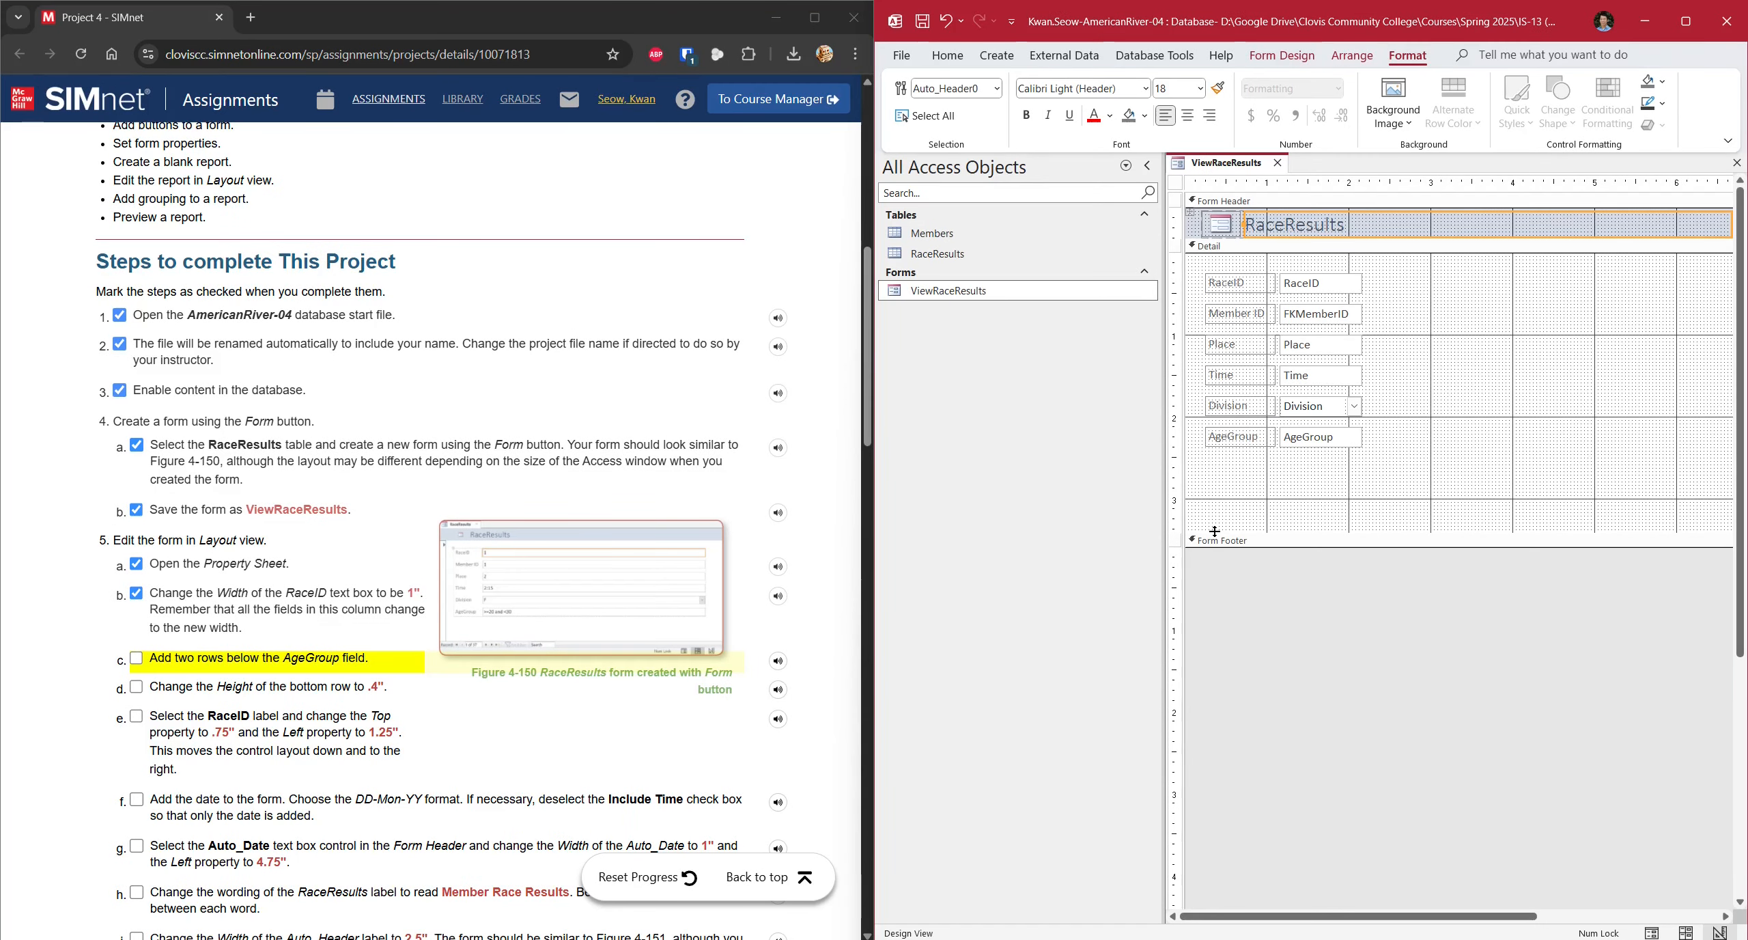
click(136, 658)
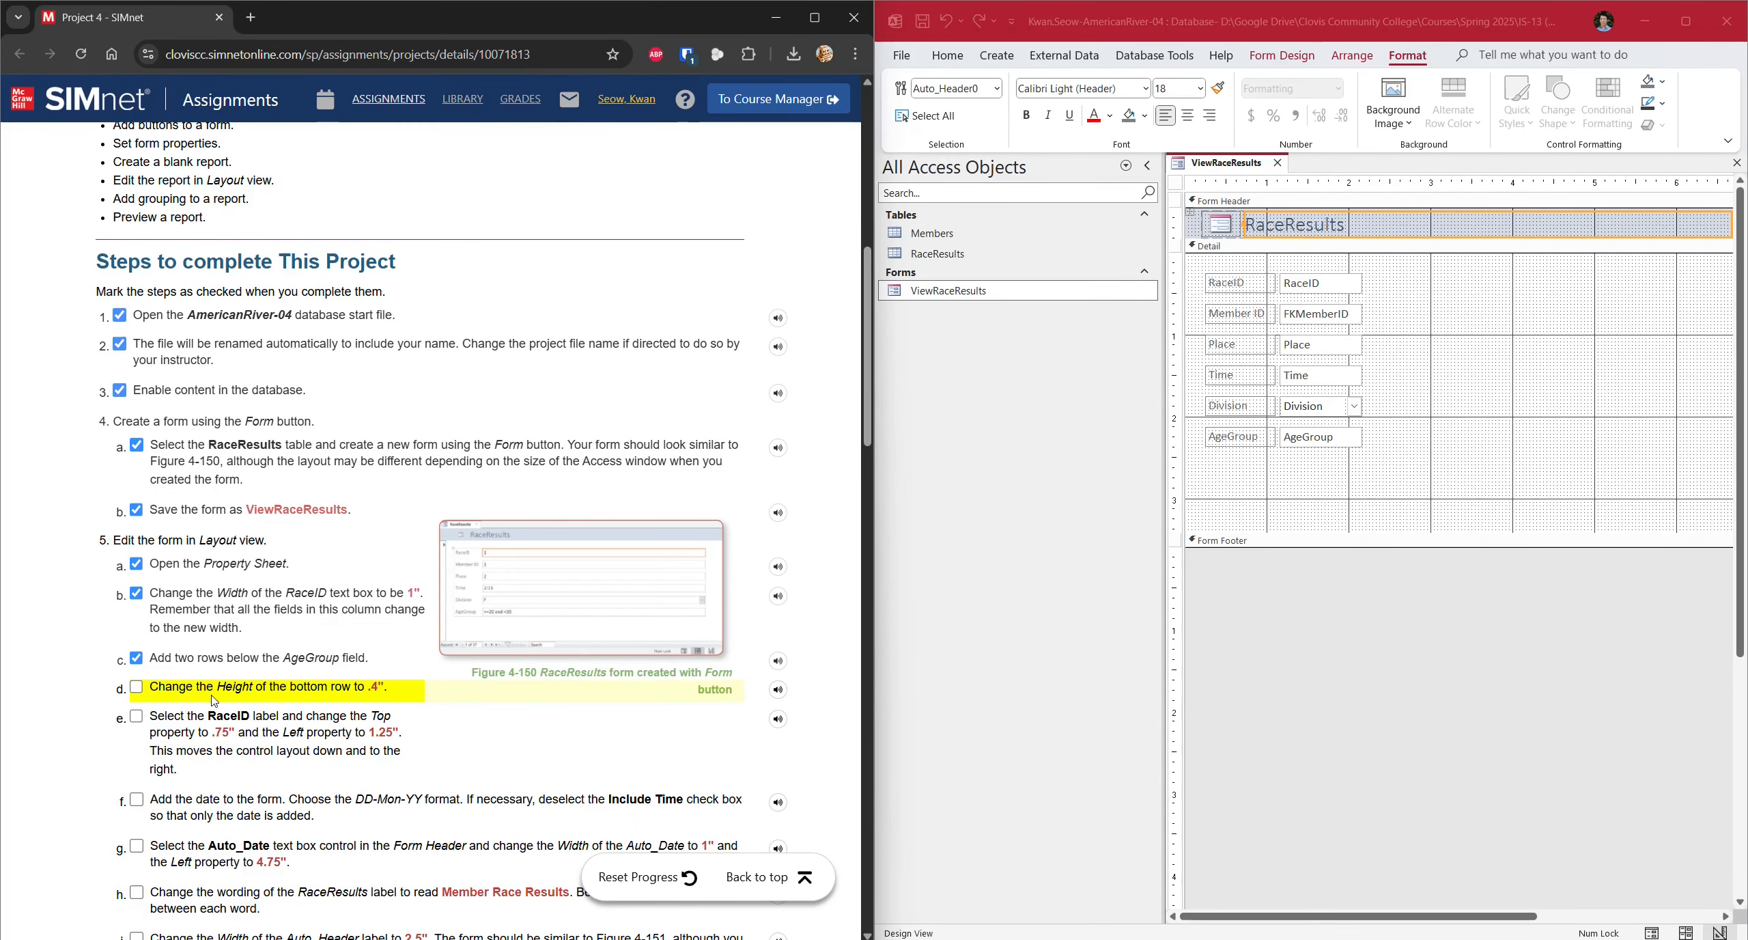
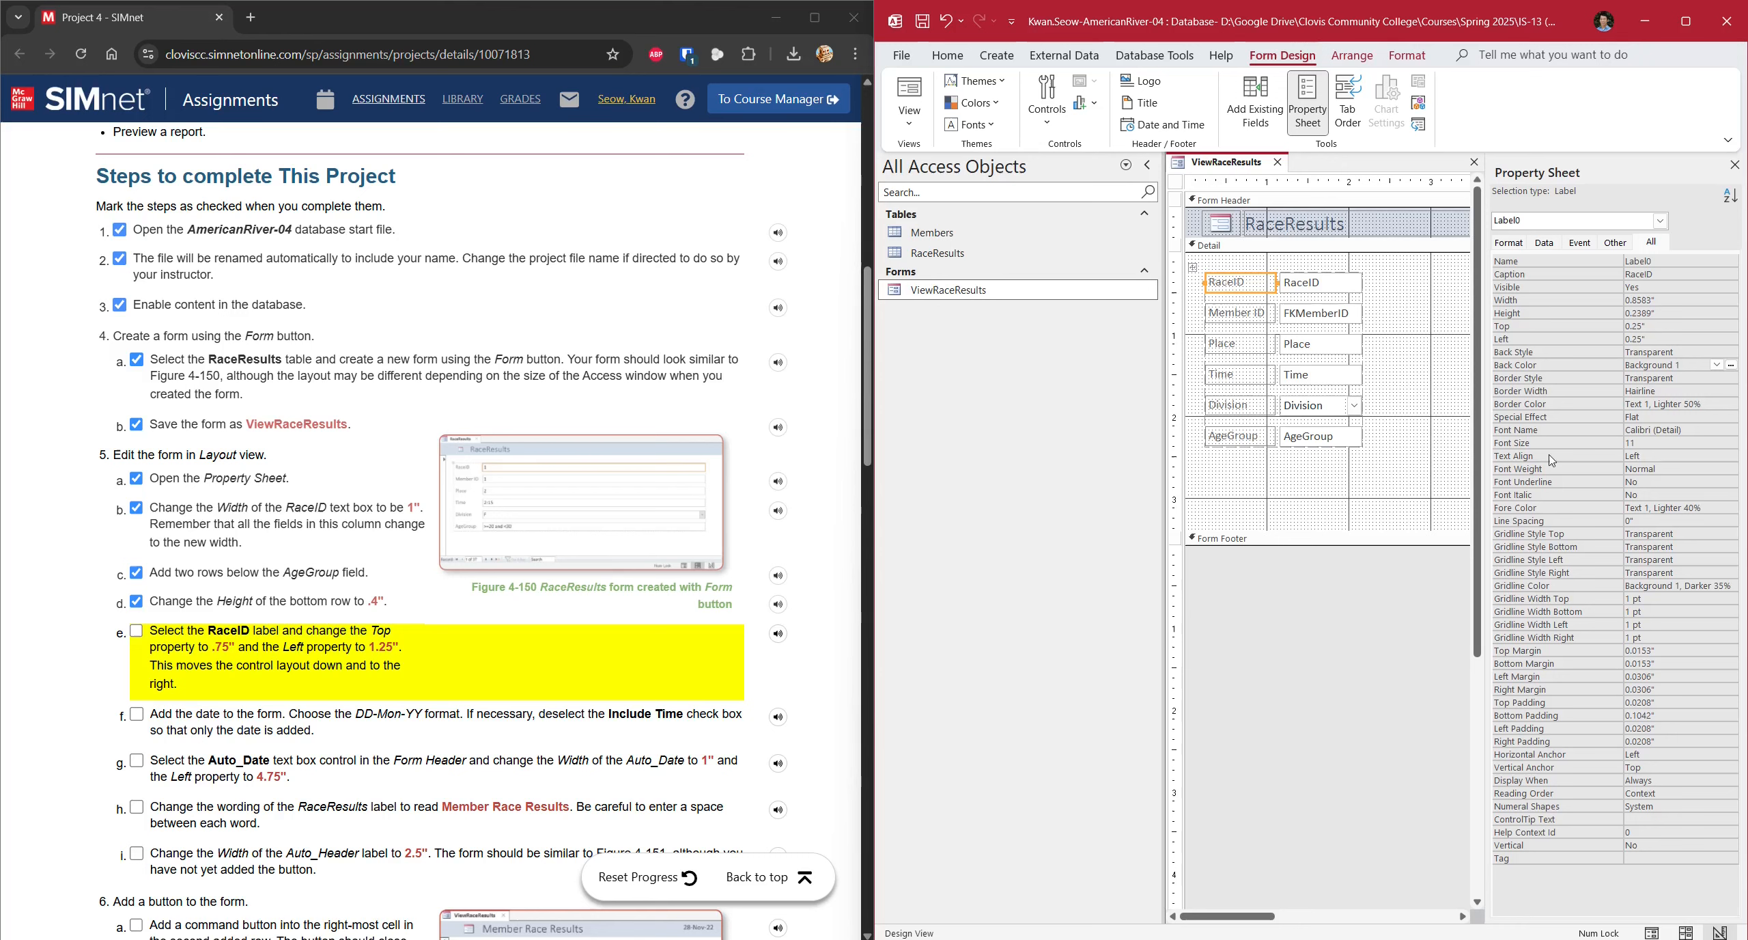
- Set the Top property of the RaceID label to 0.75"
click(1652, 327)
key(BackSpace)
key(BackSpace)
text(78)
key(BackSpace)
text(5)
key(Return)
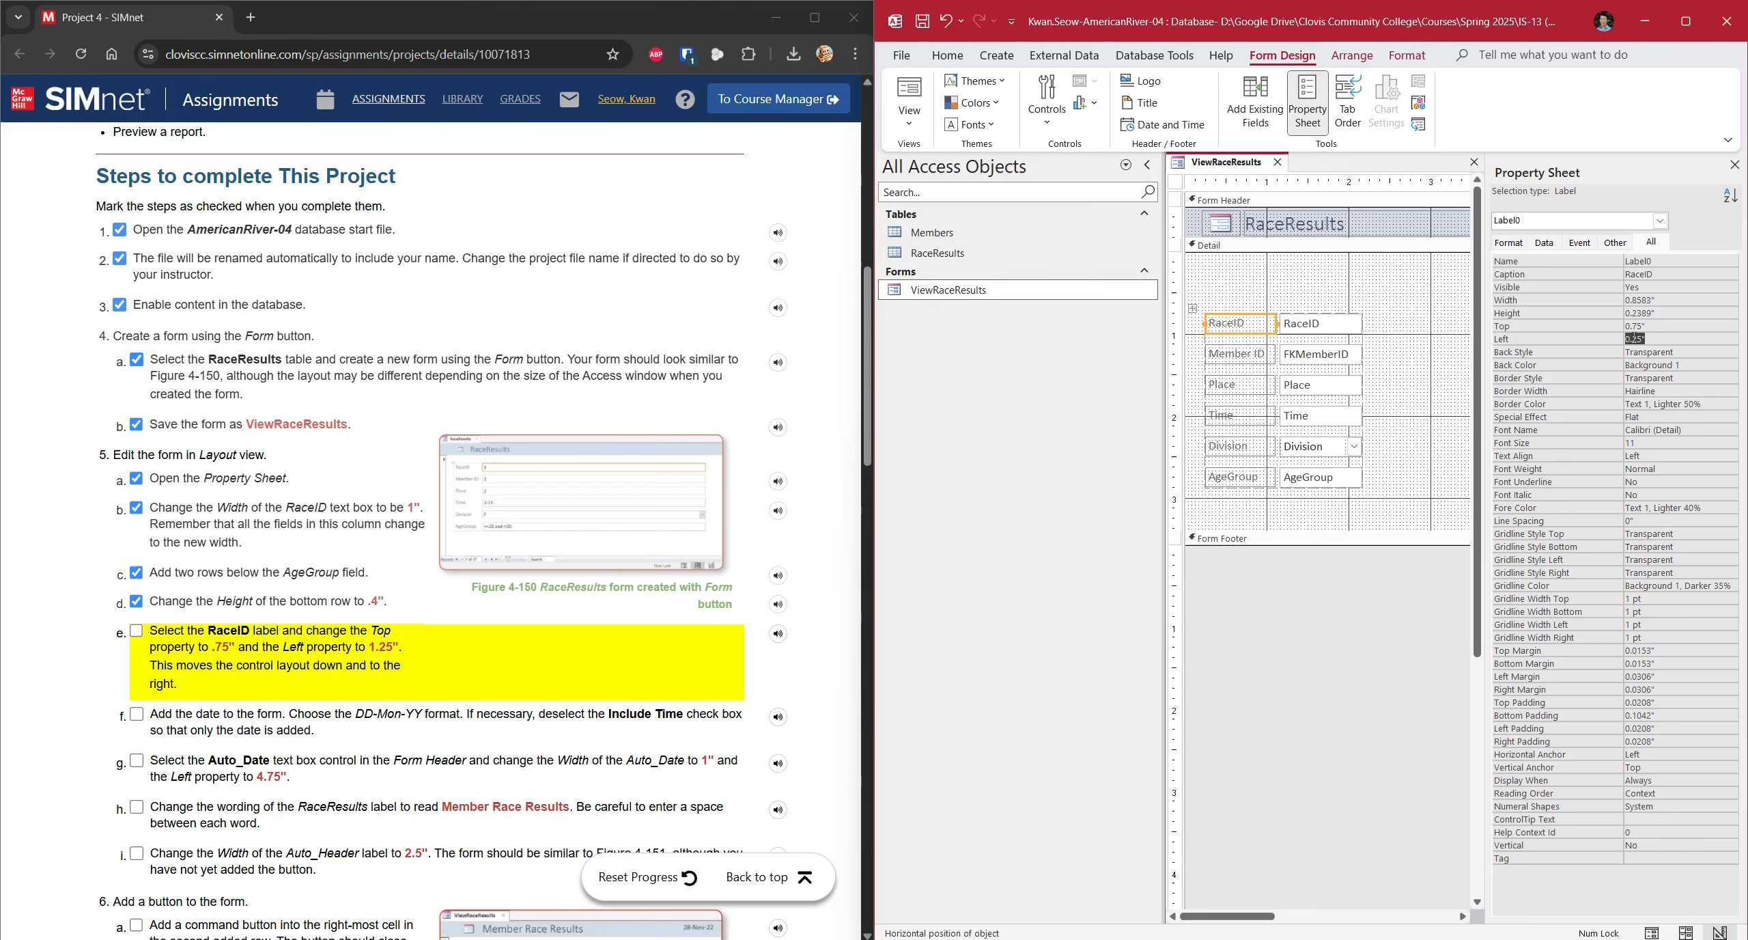
- Set the Left property of the RaceID label to 1.25" and mark instruction step 5e as completed
text(1.25)
key(Return)
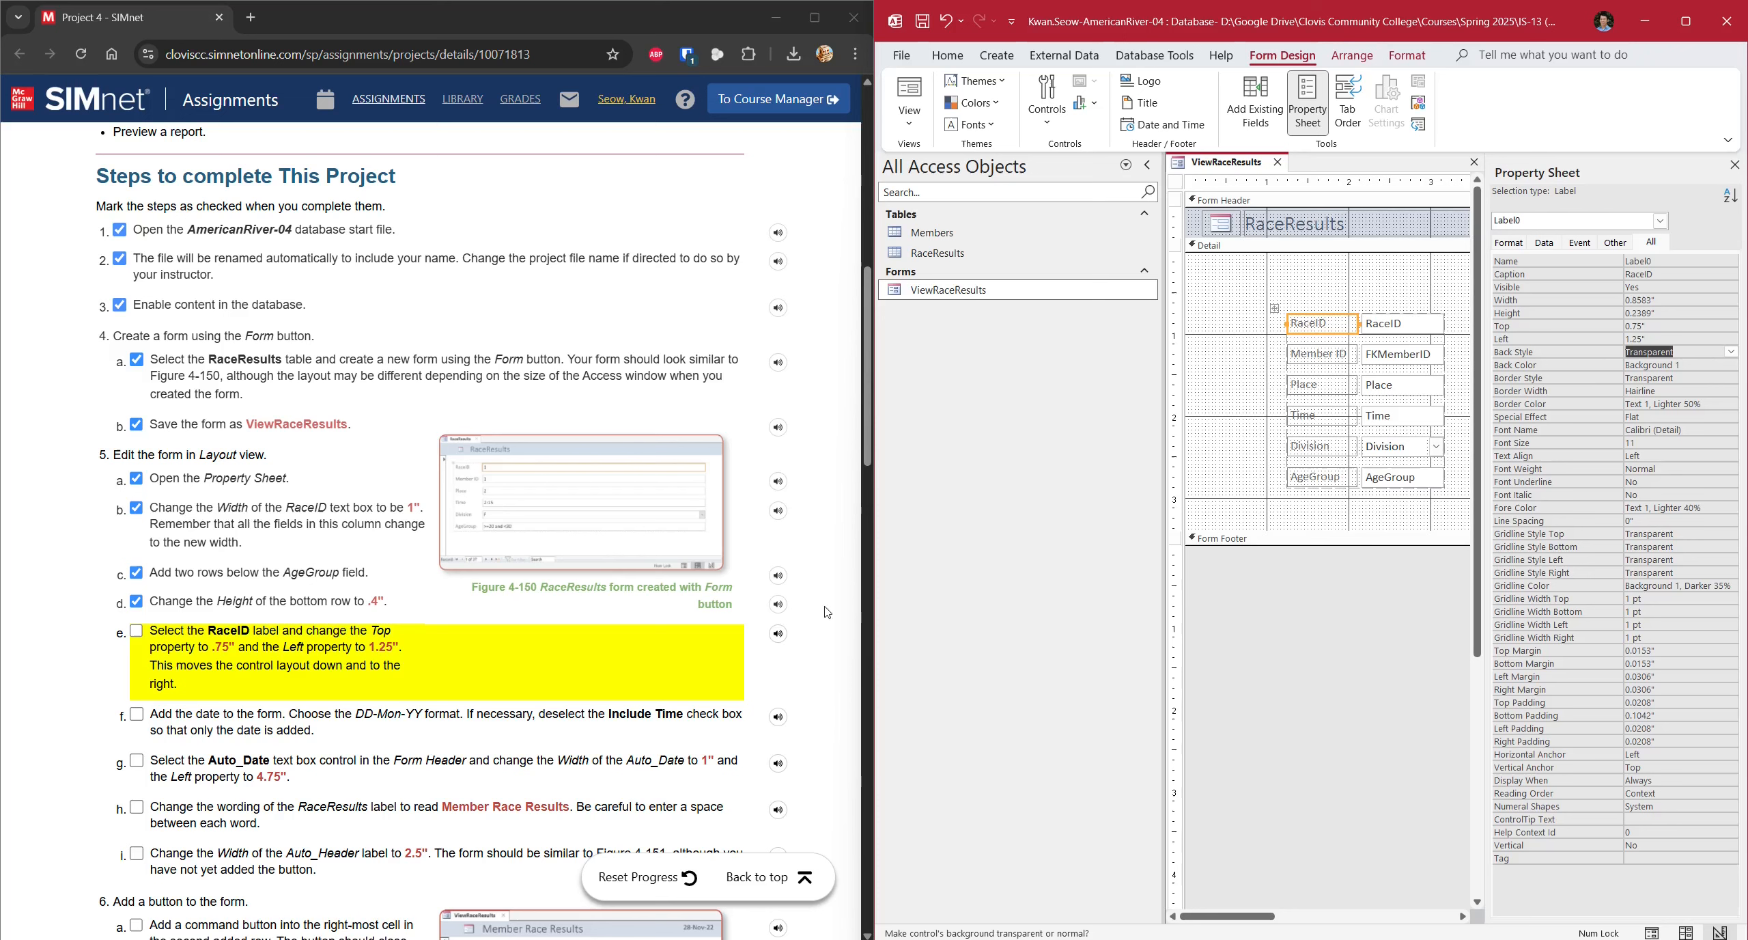
click(137, 634)
click(137, 634)
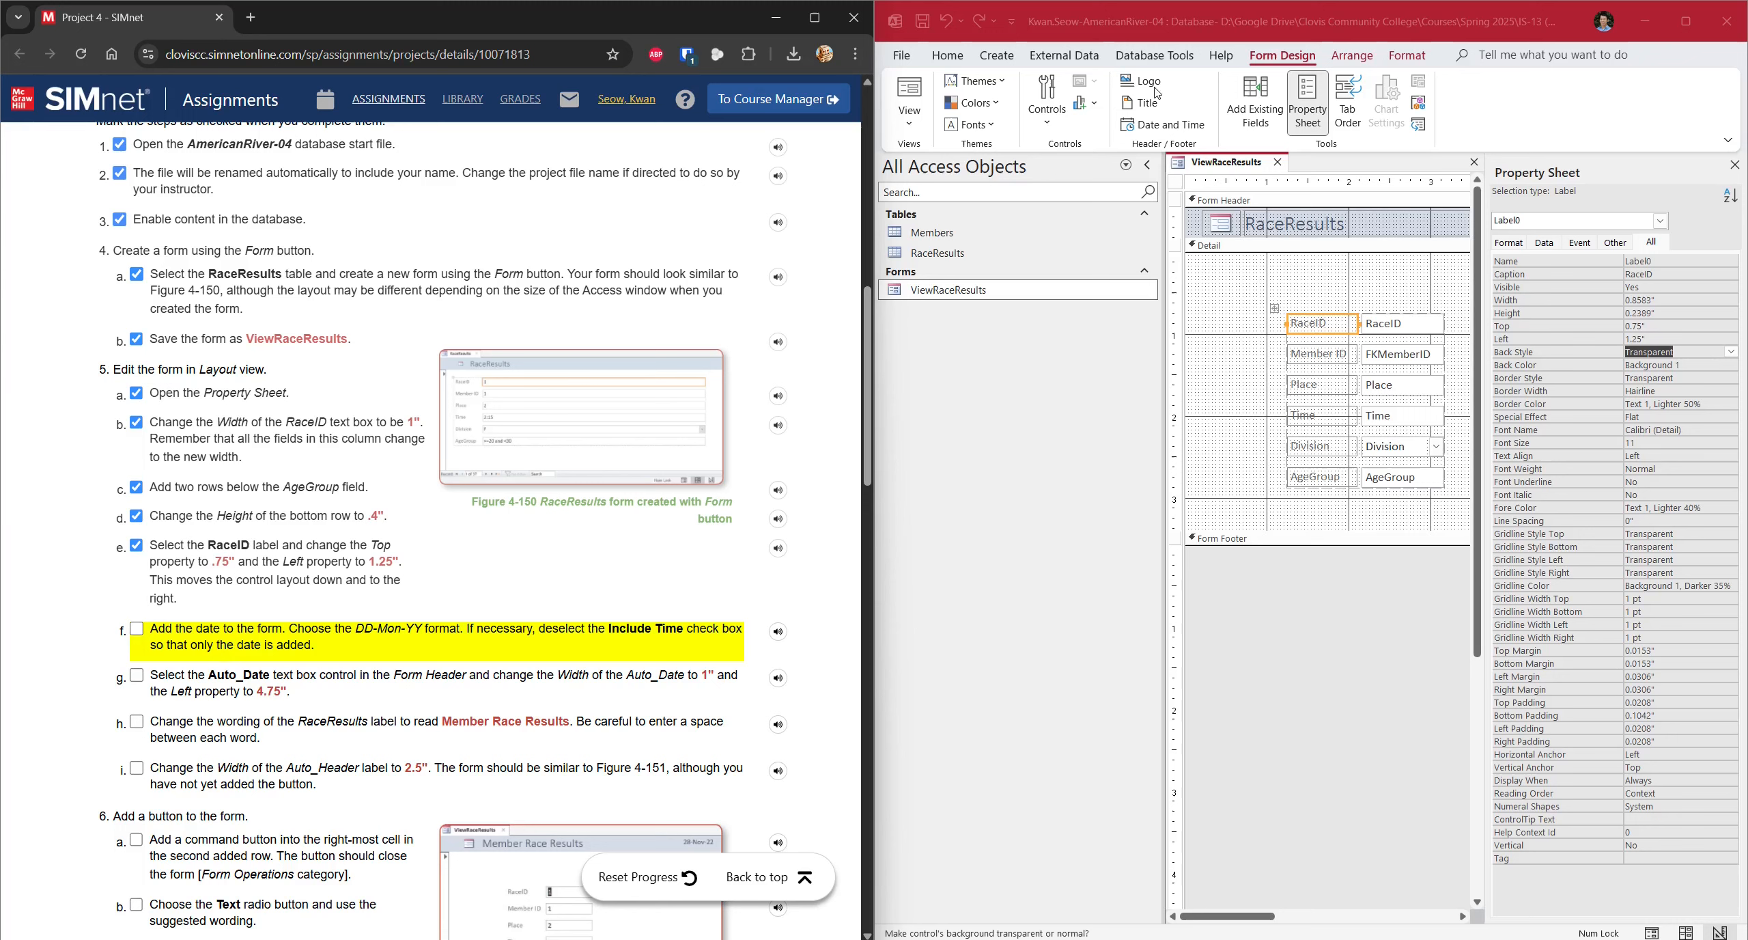
- Add the date to the form header in DD-Mon-YY format without the time and mark instruction step 5f as completed
click(1176, 125)
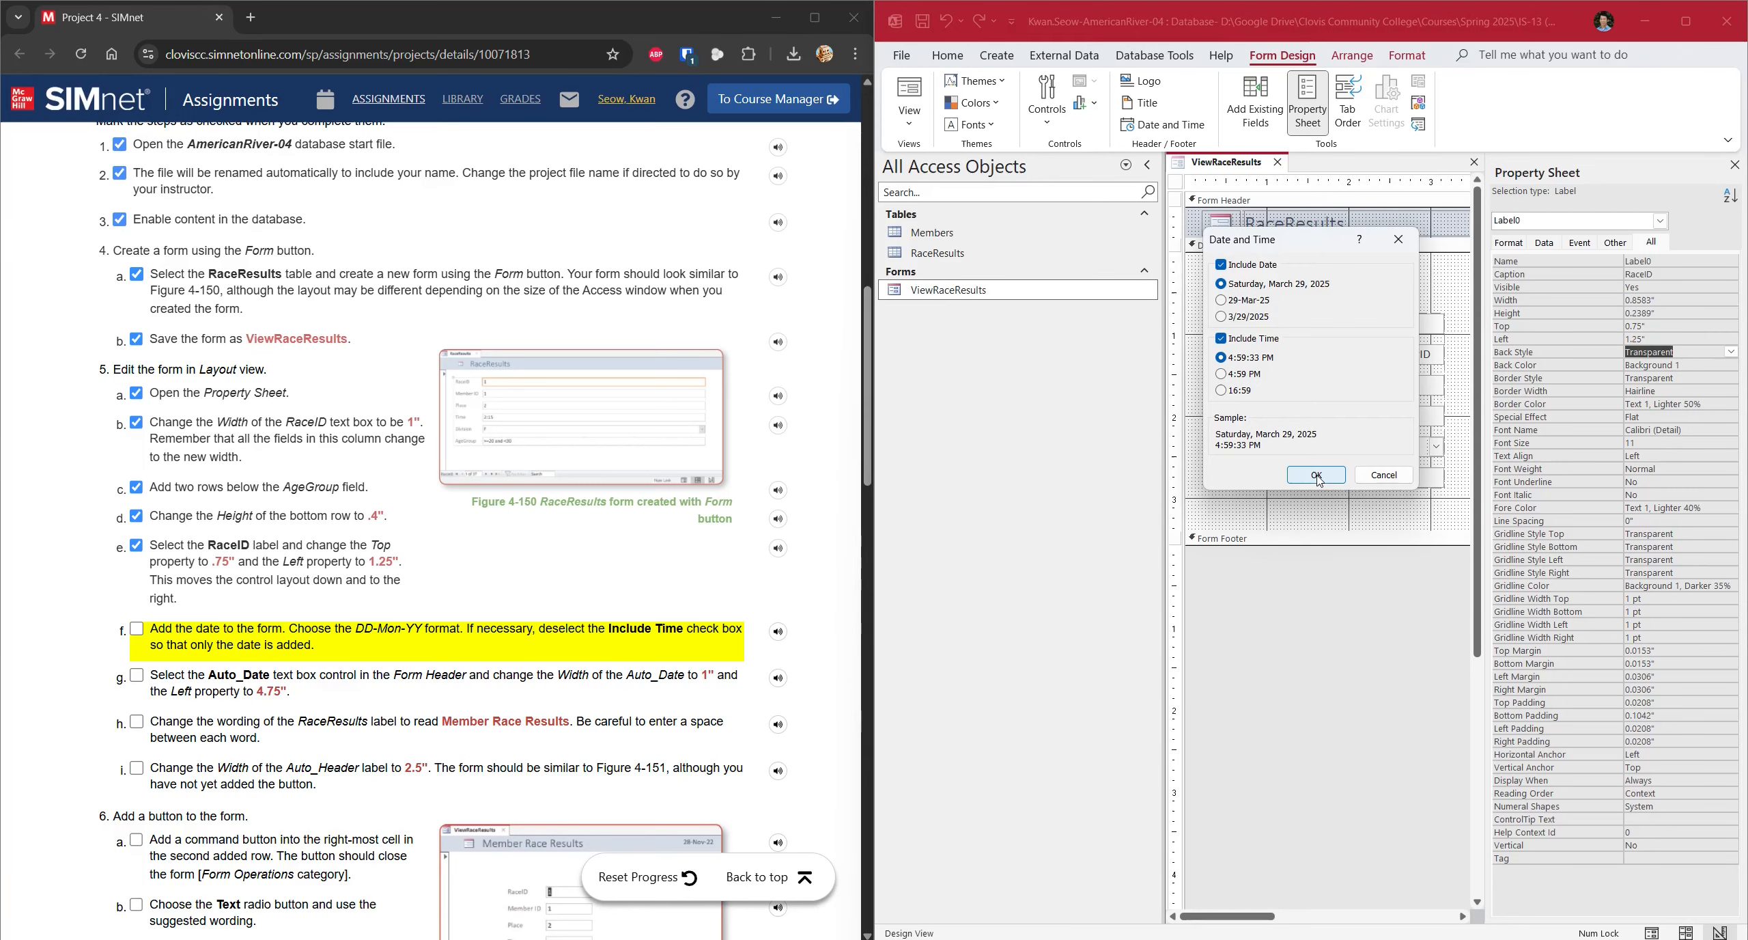
click(1224, 301)
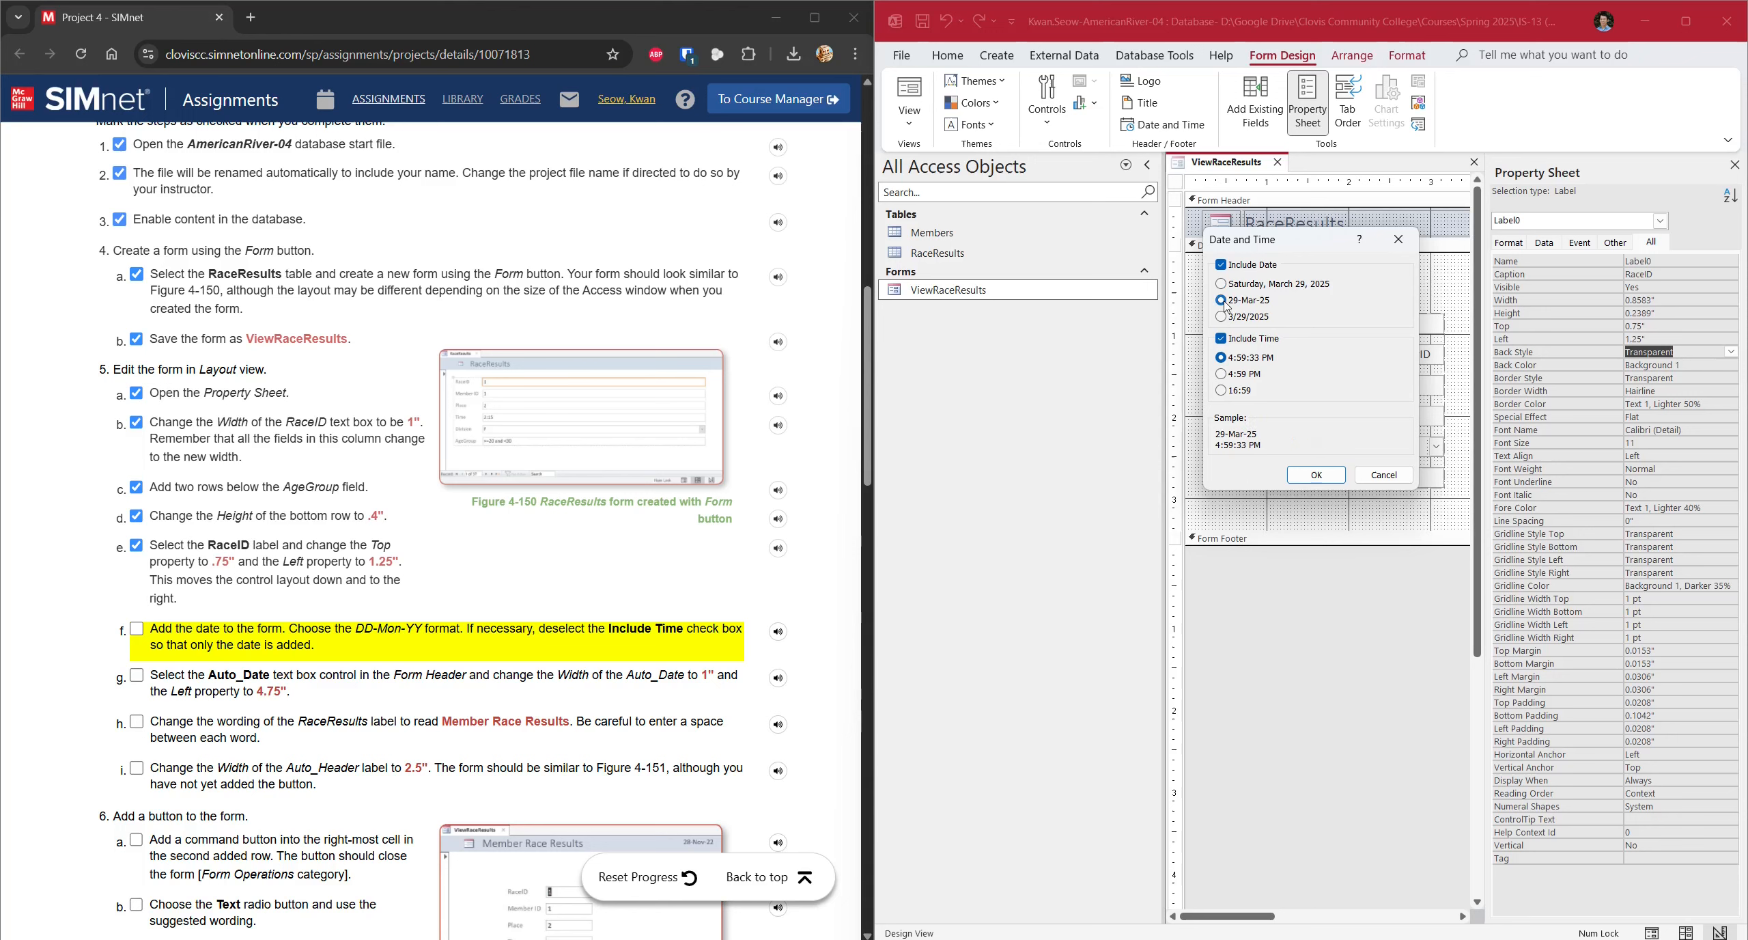
click(1221, 338)
click(1314, 476)
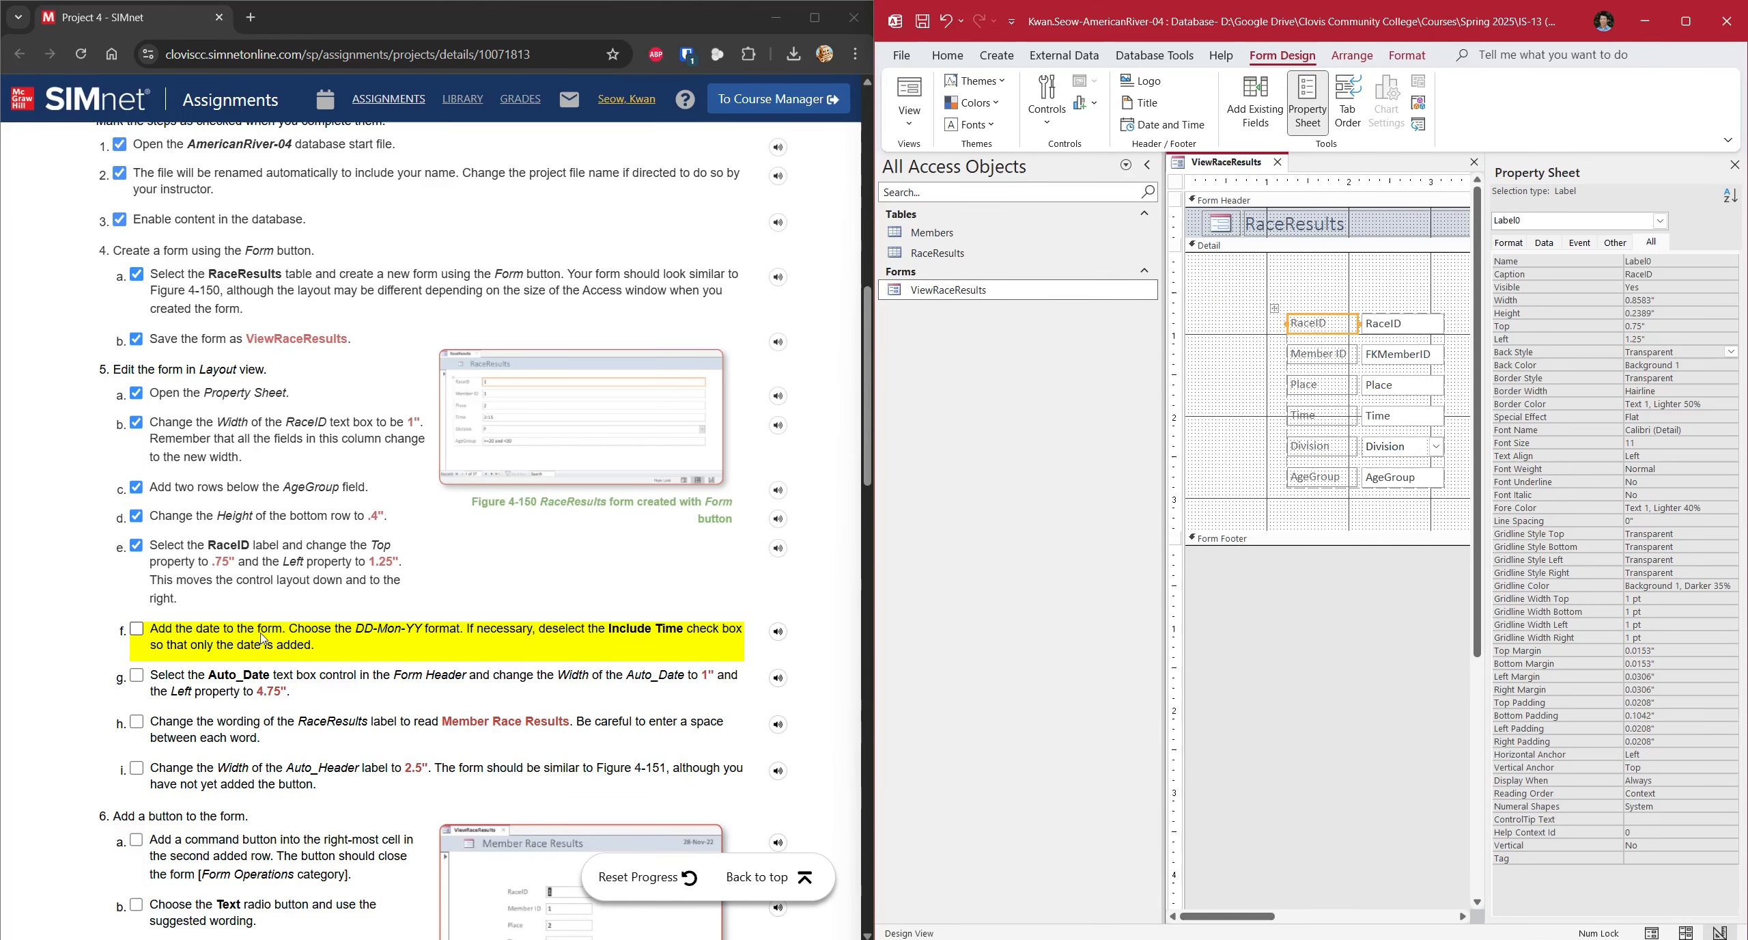
click(136, 628)
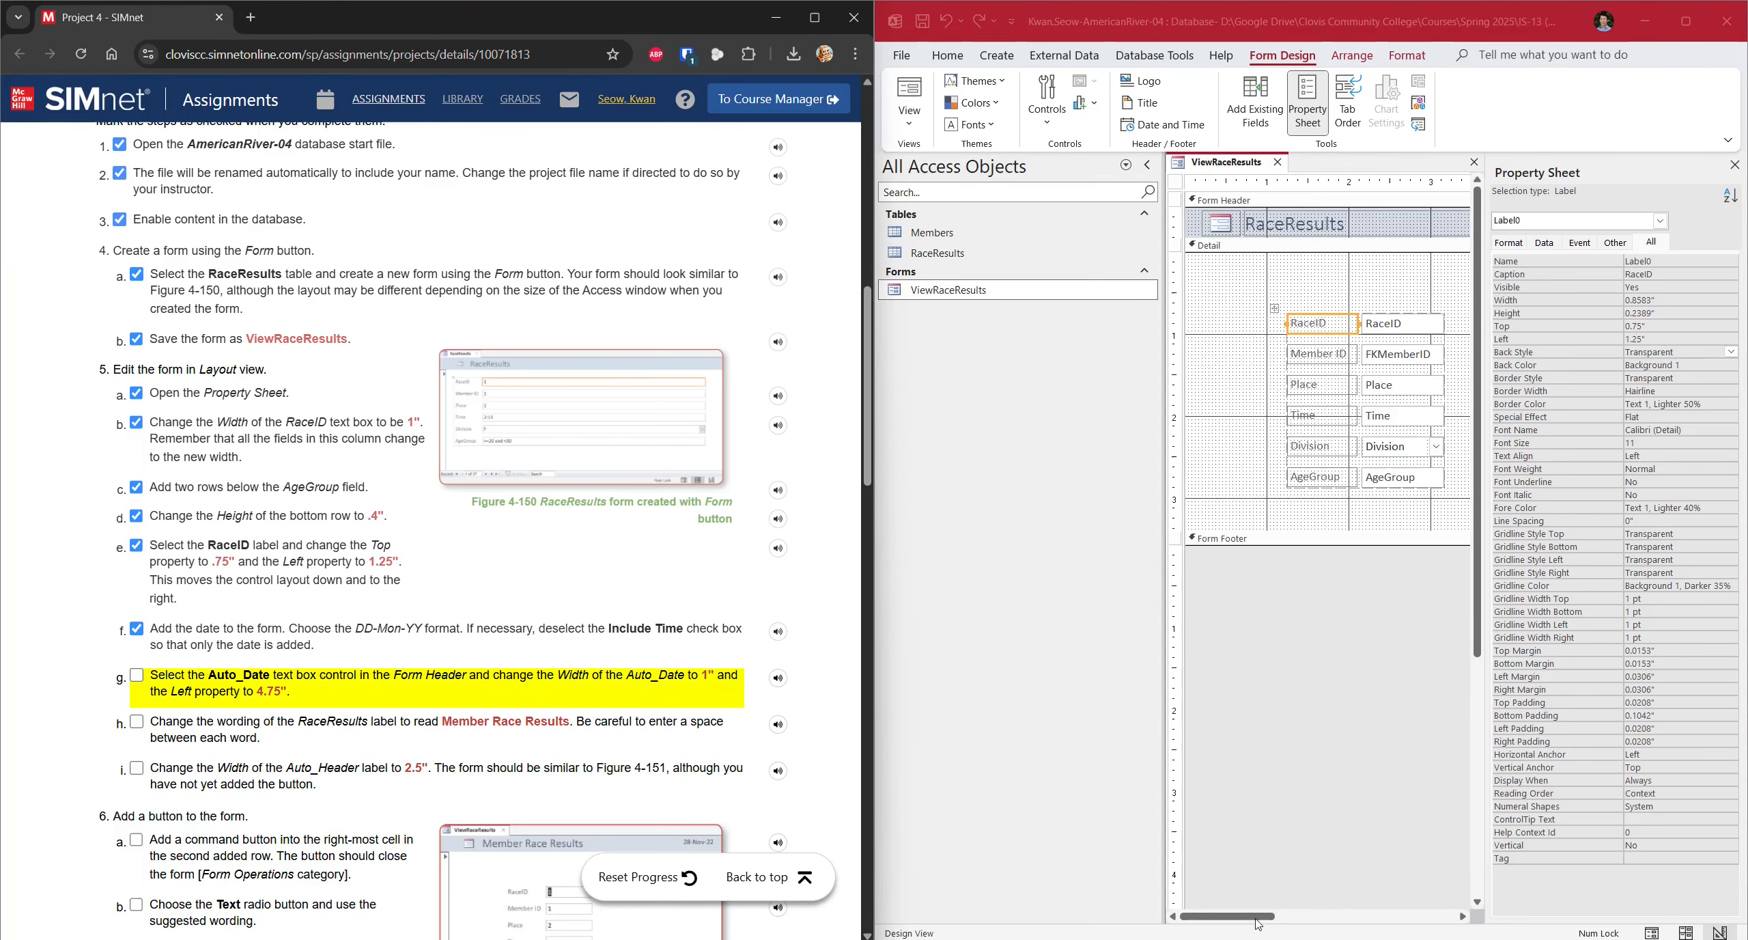
- Set the width of the Auto_Date text box in the Form Header to 1"
drag(1259, 920, 1401, 922)
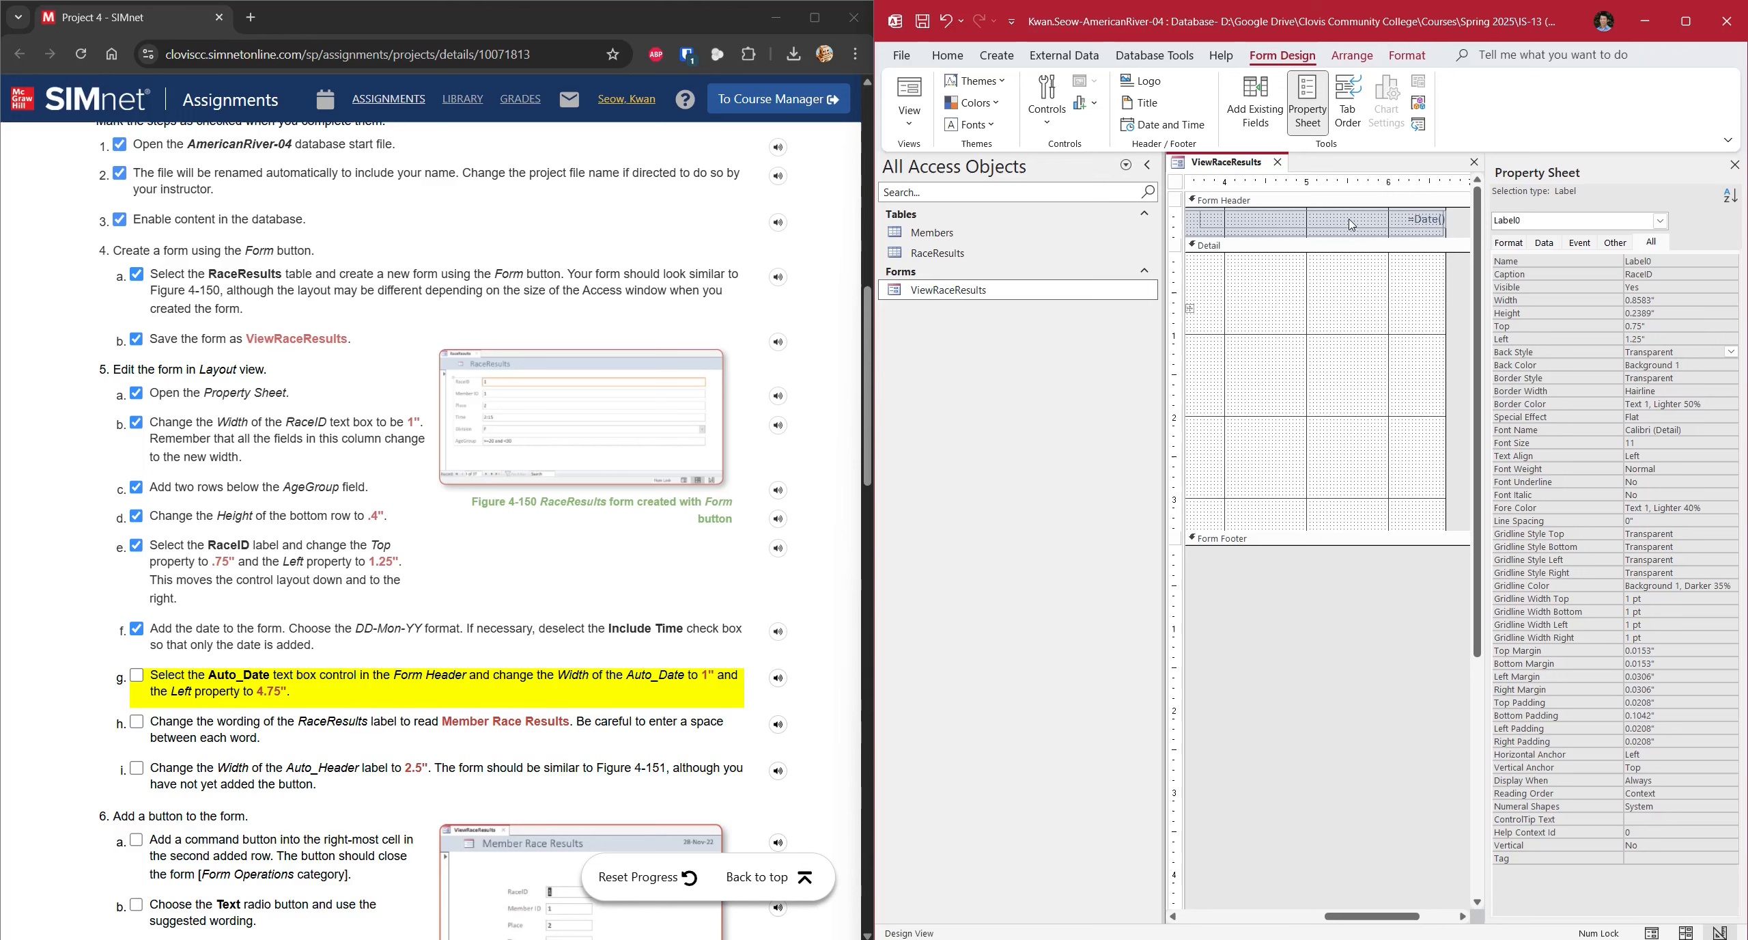
click(1287, 225)
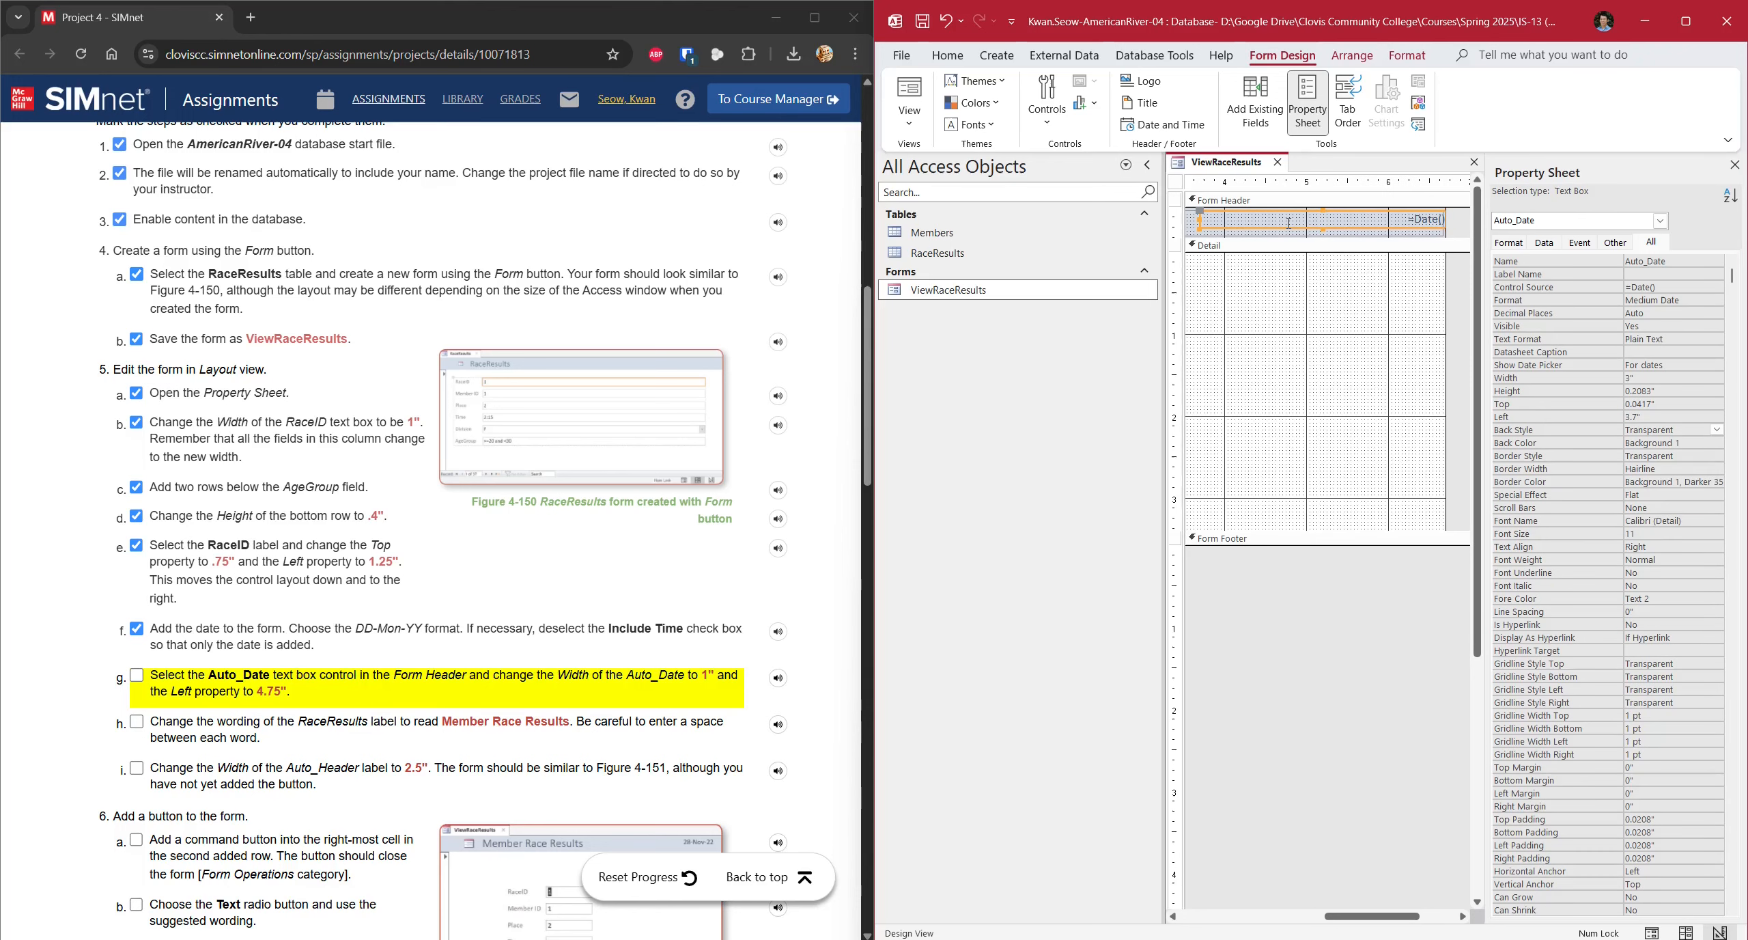
click(1507, 377)
text(1)
key(Return)
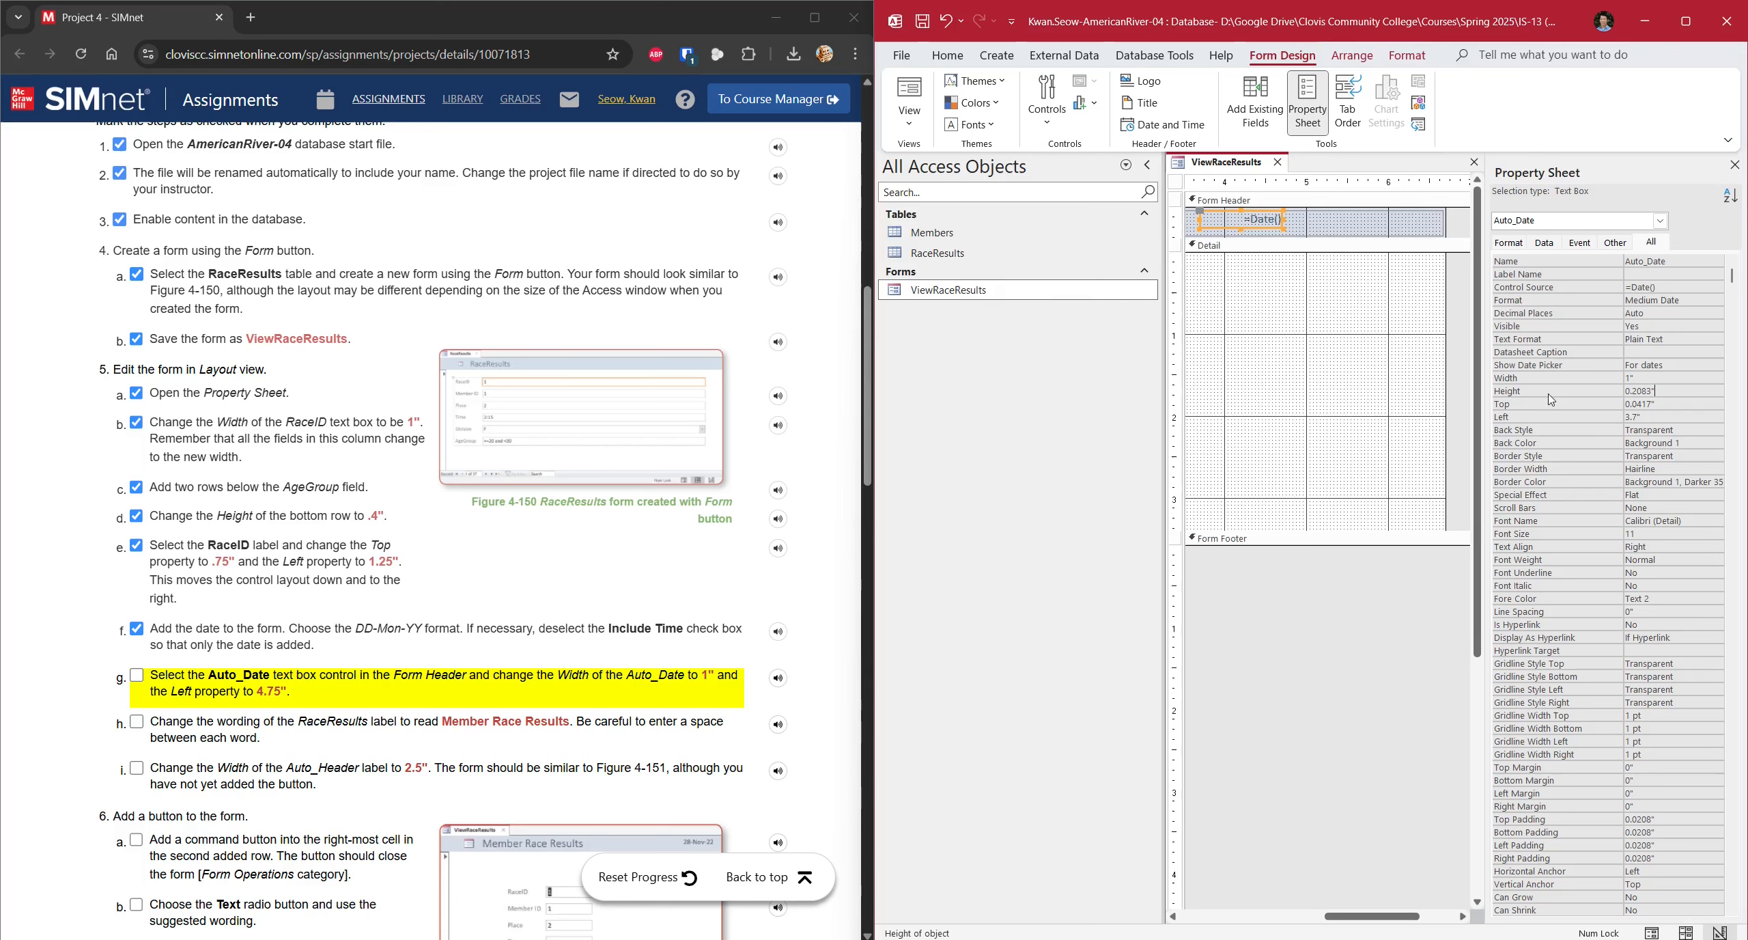
- Set the Left property of the Auto_Date text box to 4.75" and mark instruction step 5g as completed
click(1634, 416)
drag(1634, 416, 1627, 416)
text(4.75)
key(Return)
click(1663, 403)
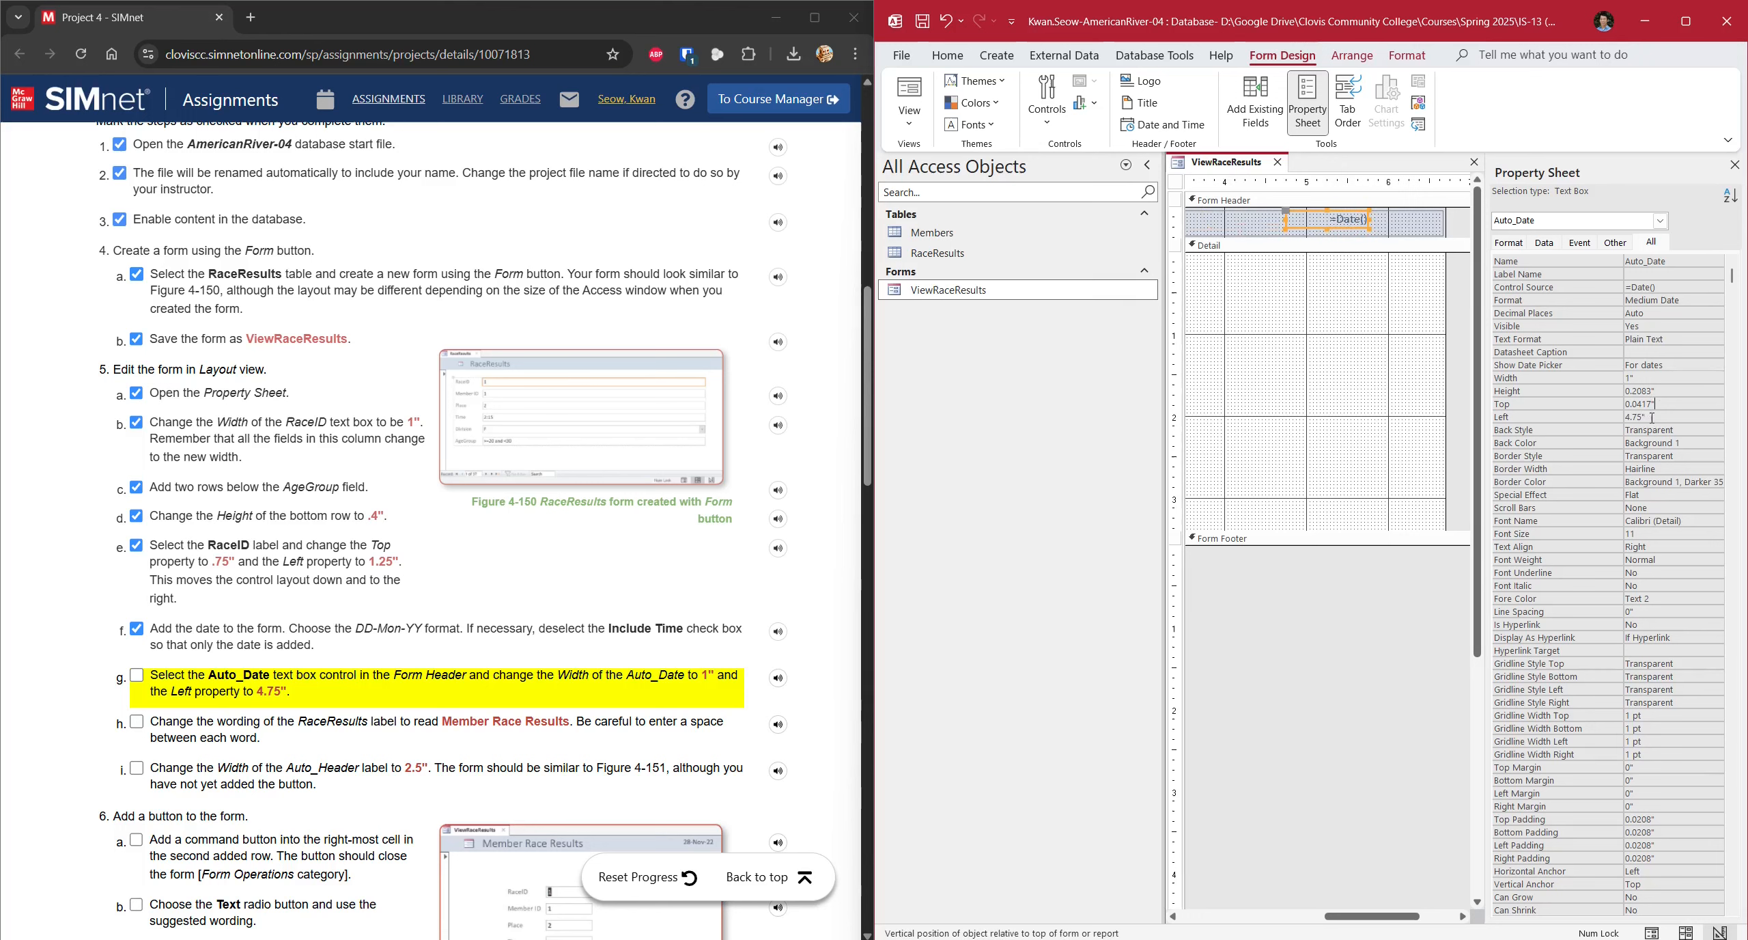
click(1657, 416)
click(140, 679)
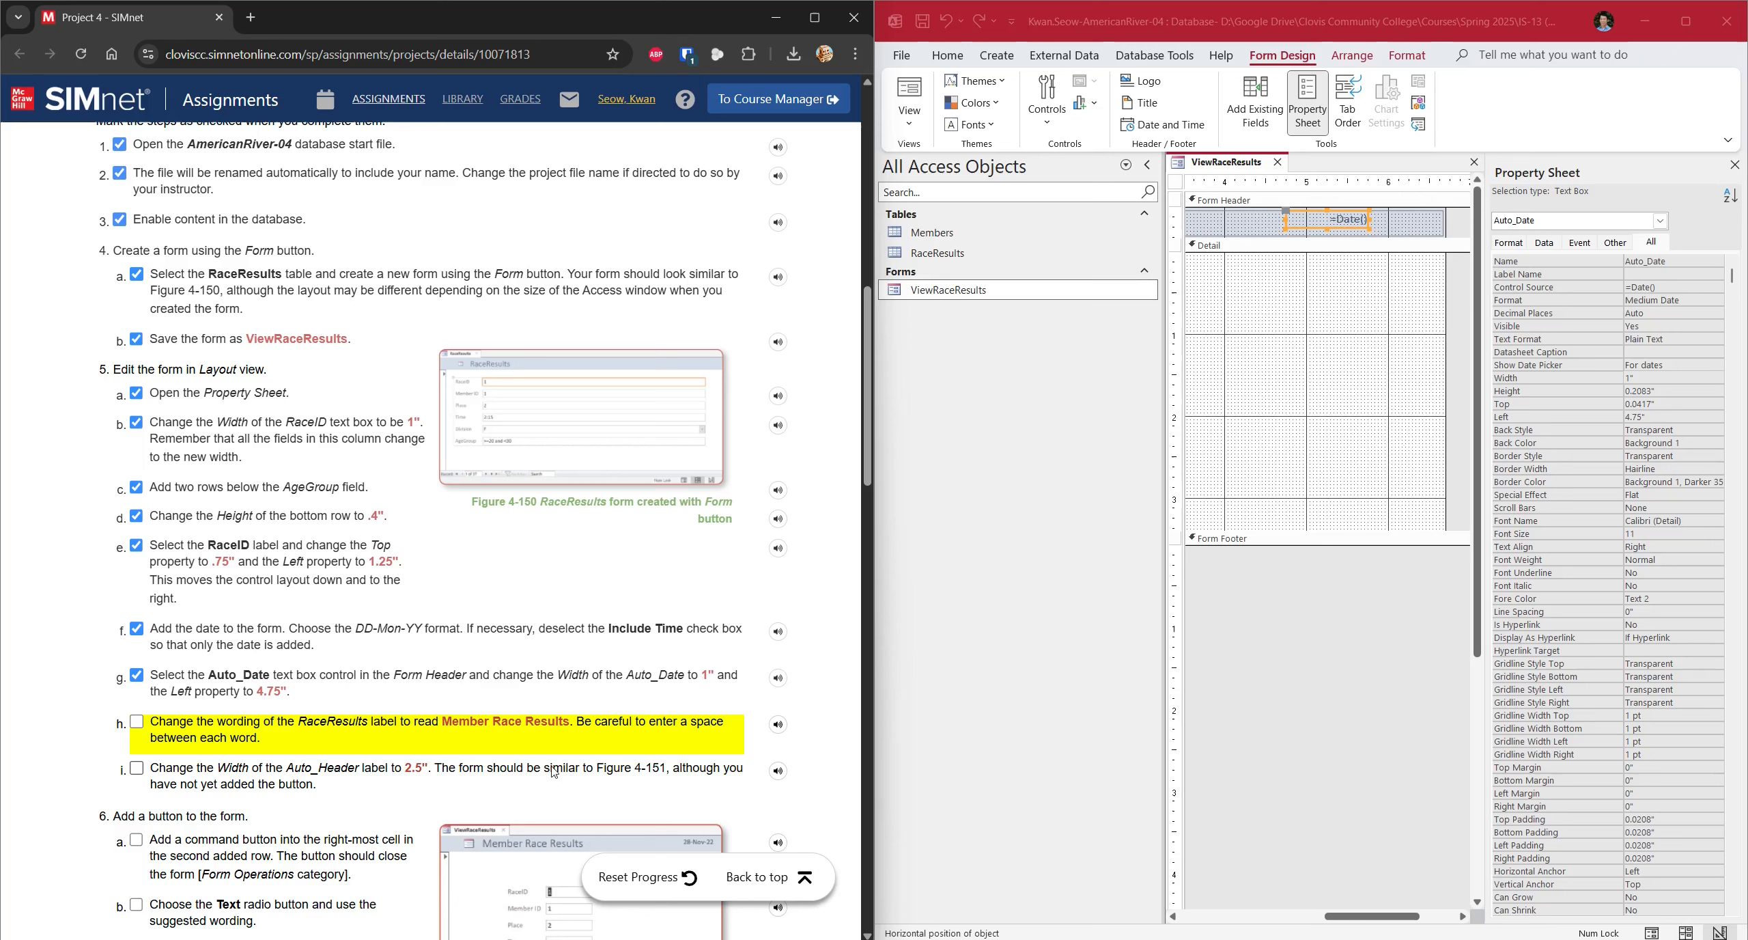
drag(442, 722, 571, 728)
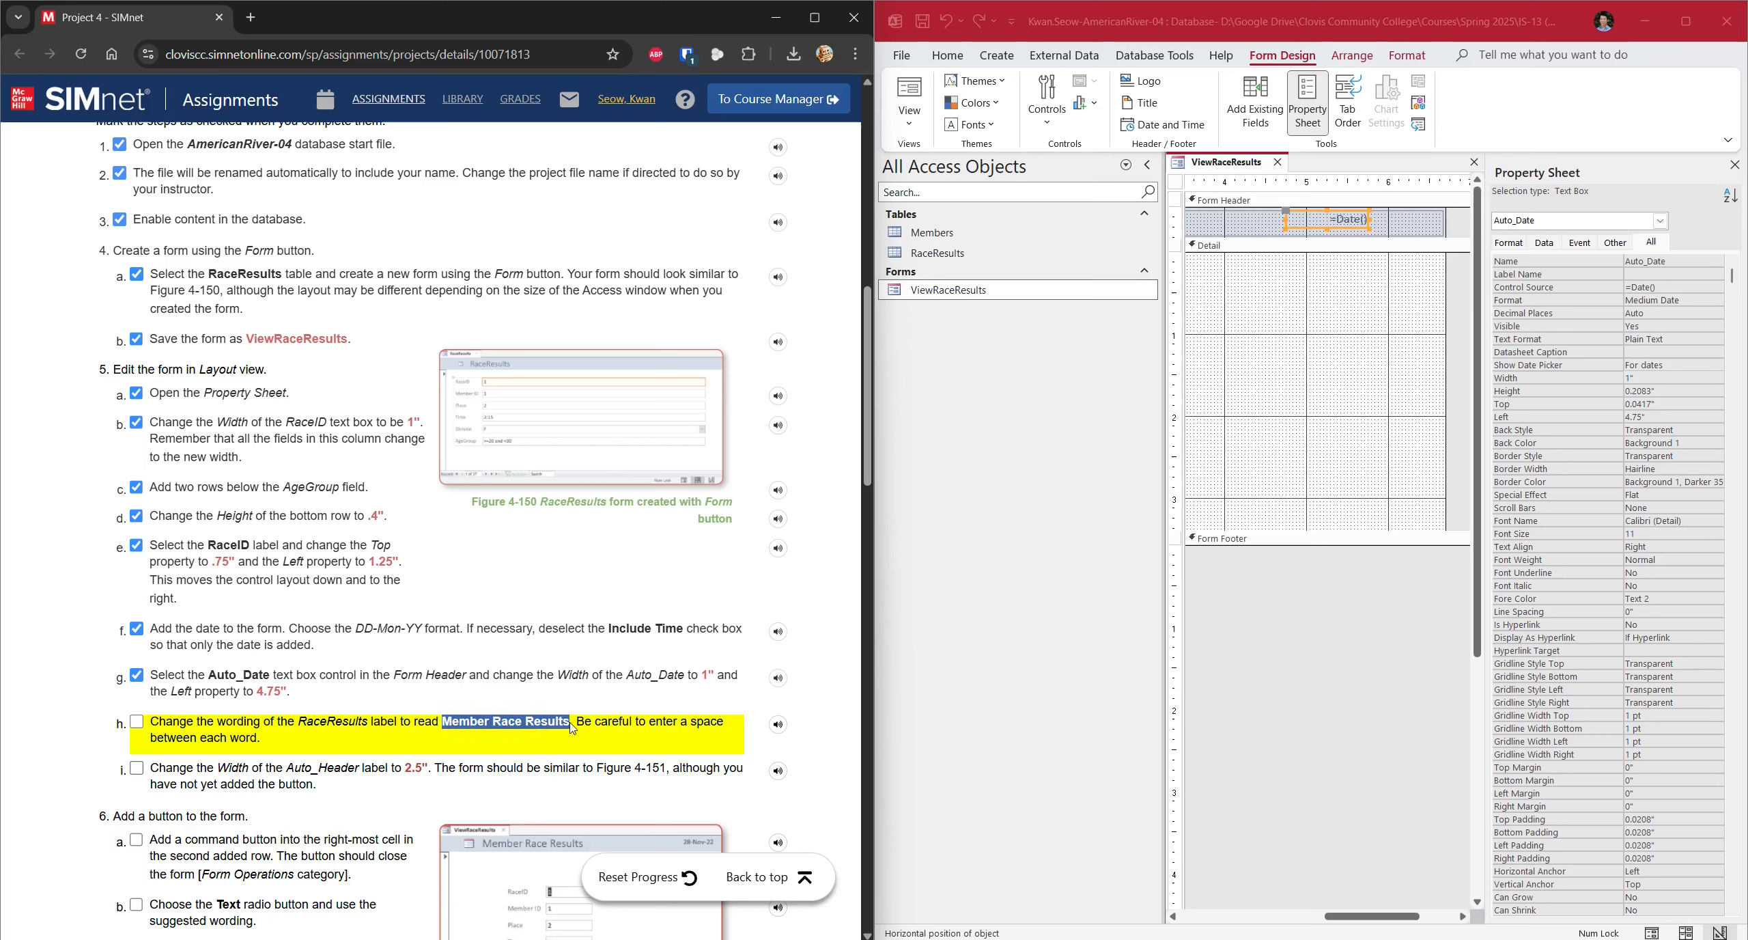
drag(438, 722, 579, 728)
click(561, 723)
drag(445, 726, 569, 723)
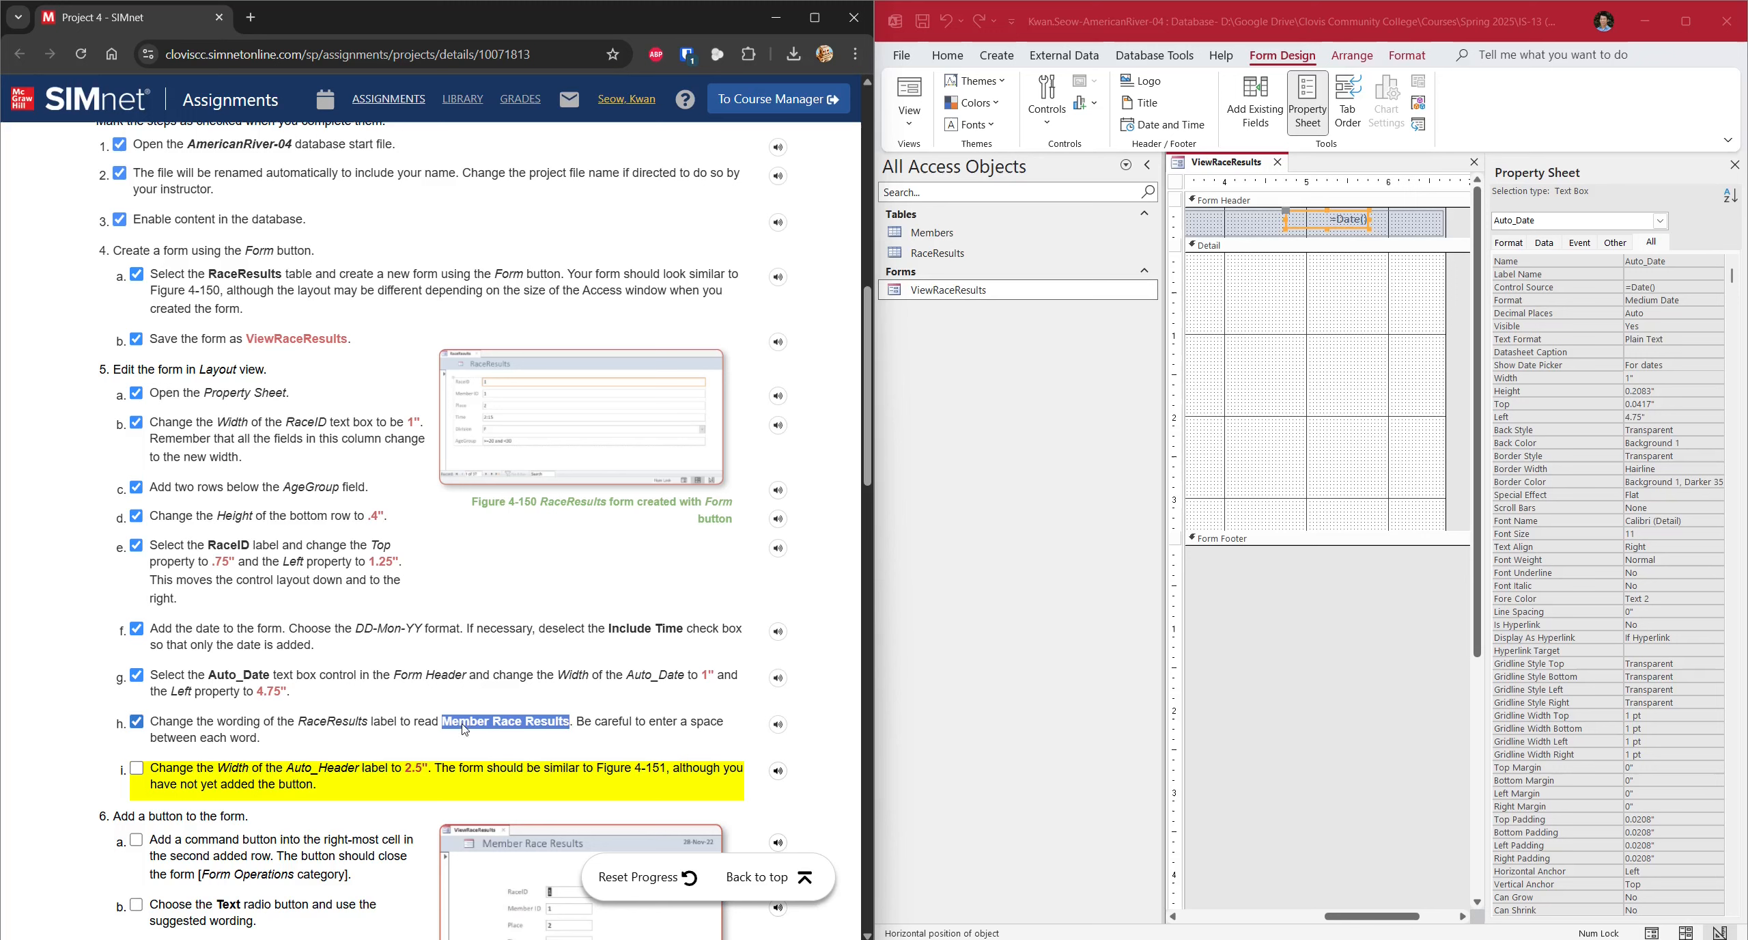
click(186, 718)
click(172, 728)
click(267, 733)
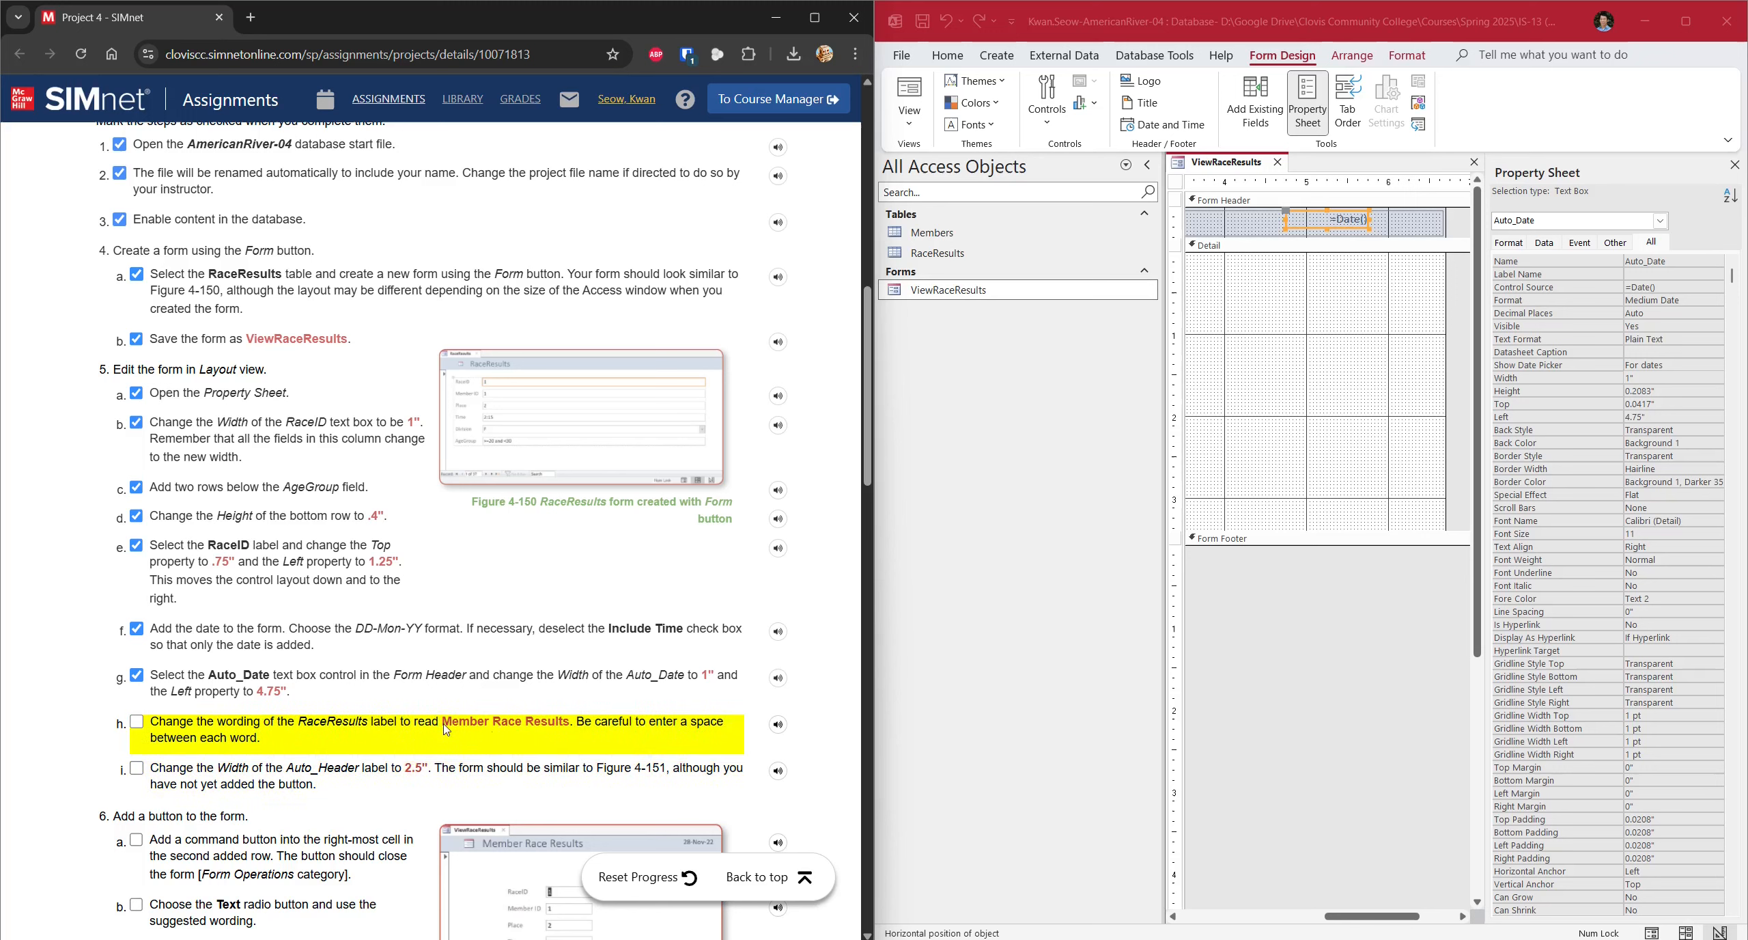
- Replace the RaceResults header label text with "Member Race Results" copied from the instructions and mark instruction step 5h as completed
drag(442, 725, 571, 728)
key(ctrl+c)
click(1735, 165)
drag(1516, 916, 1277, 915)
double_click(1393, 216)
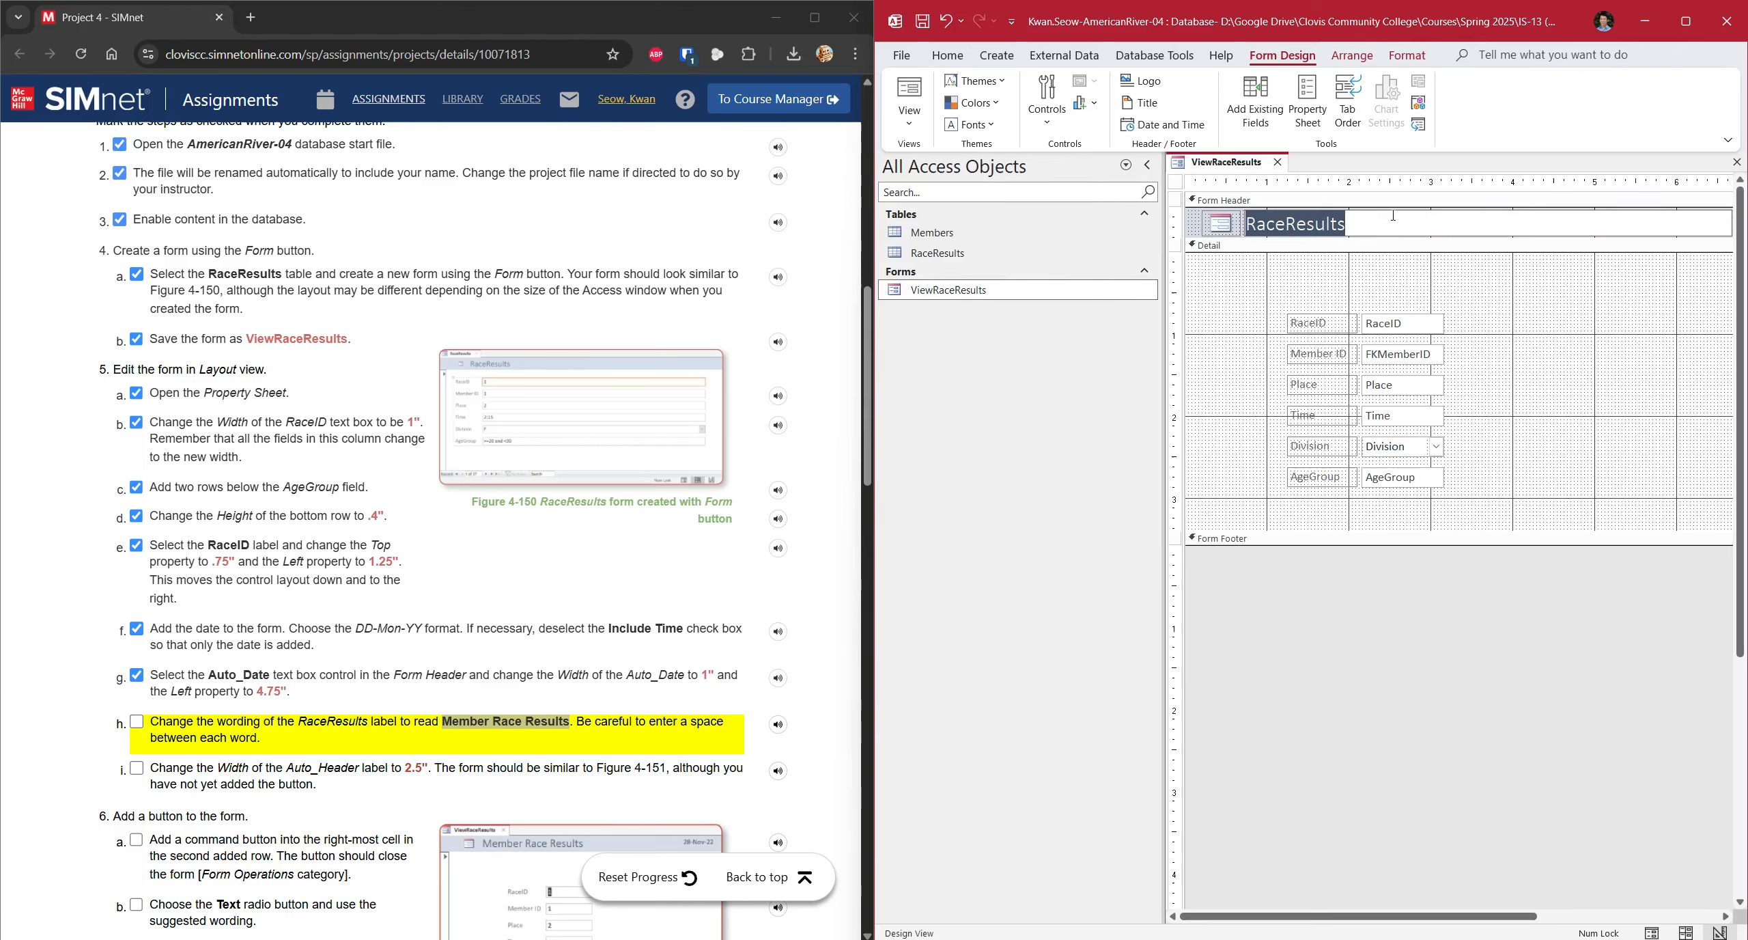
key(ctrl+v)
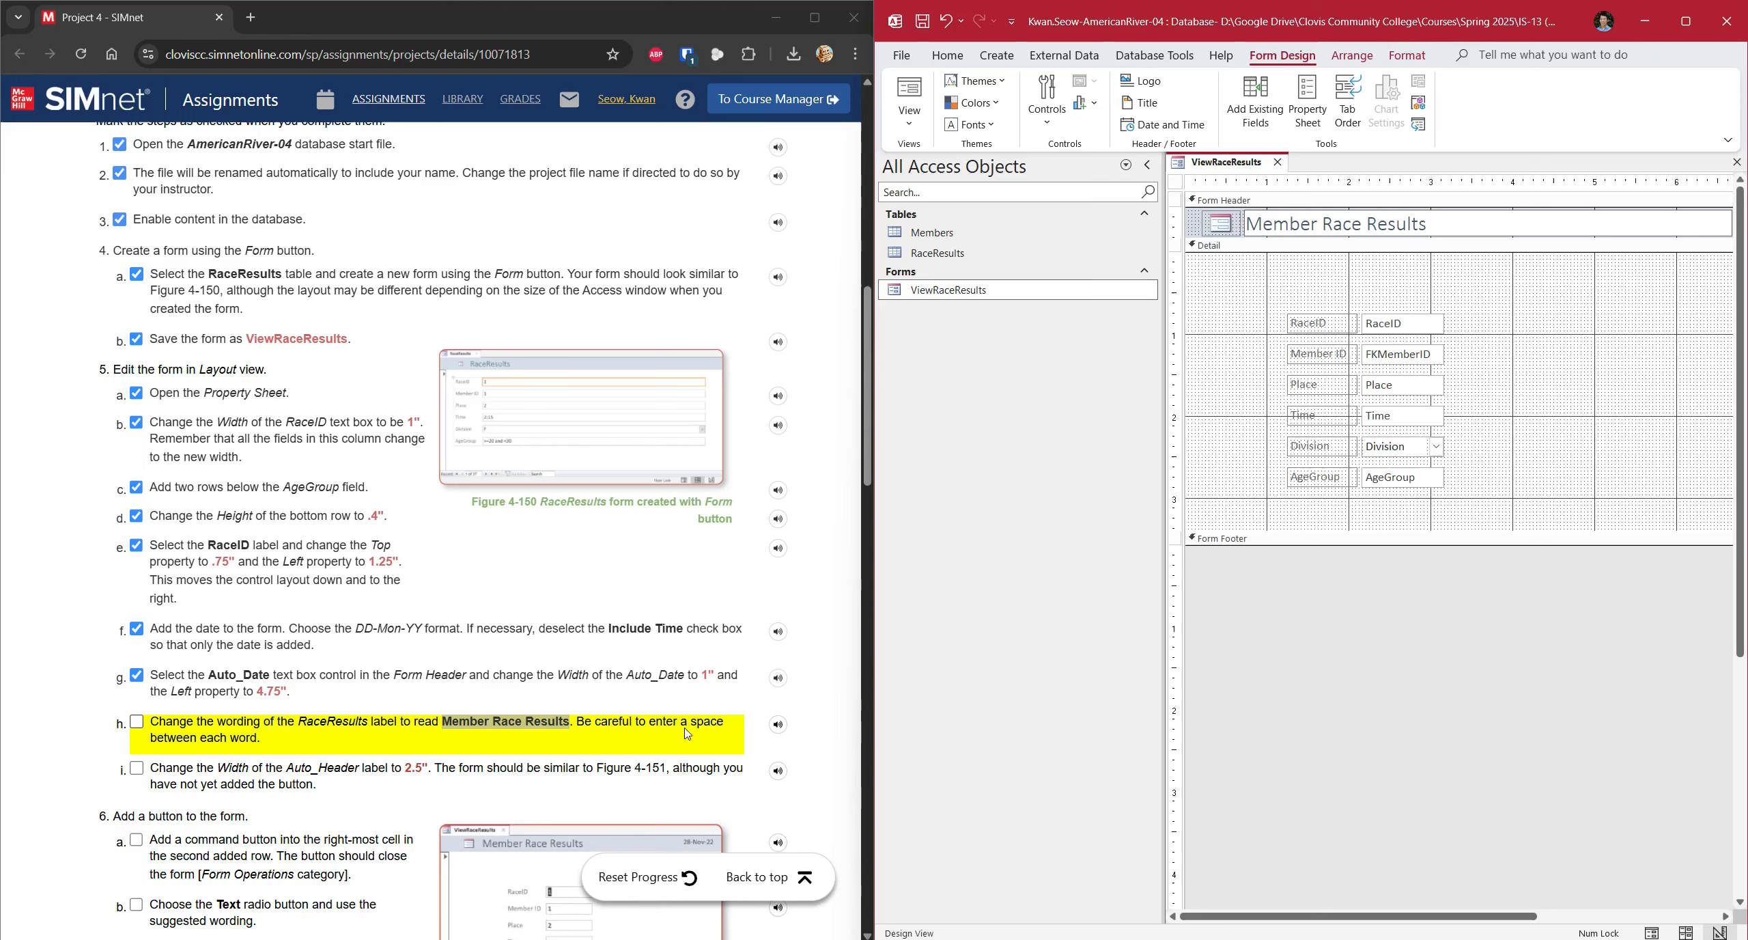
click(137, 721)
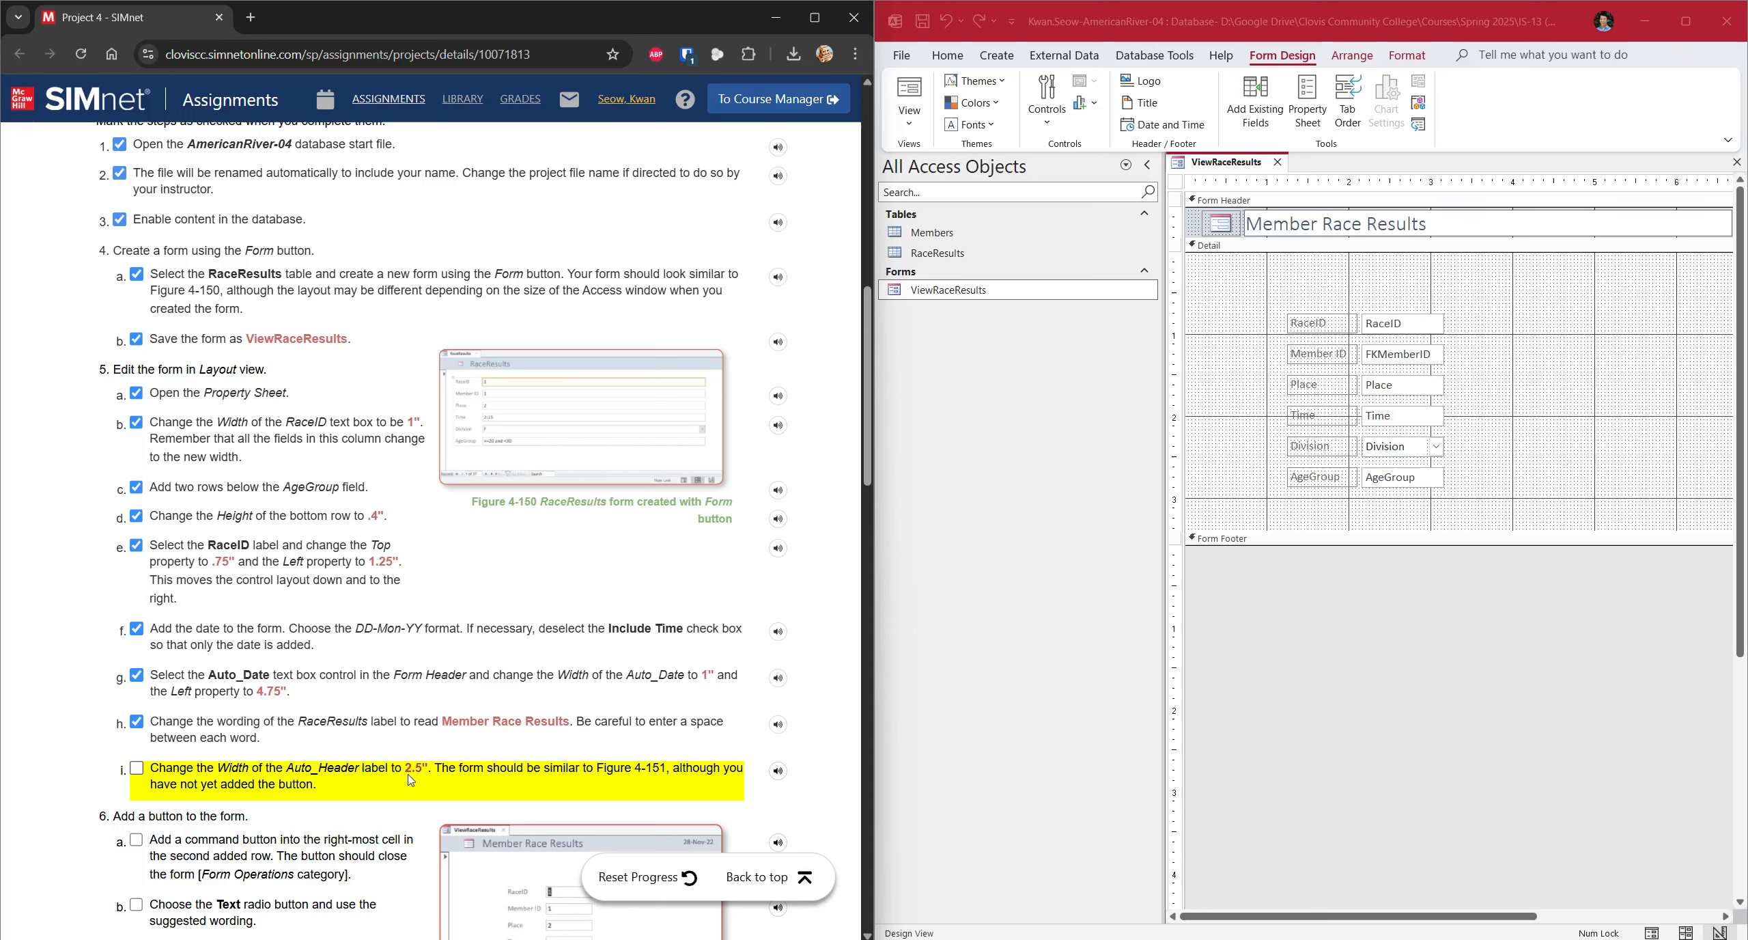
- Rename the Member Race Results header label control to Auto_Header in its properties
click(1426, 224)
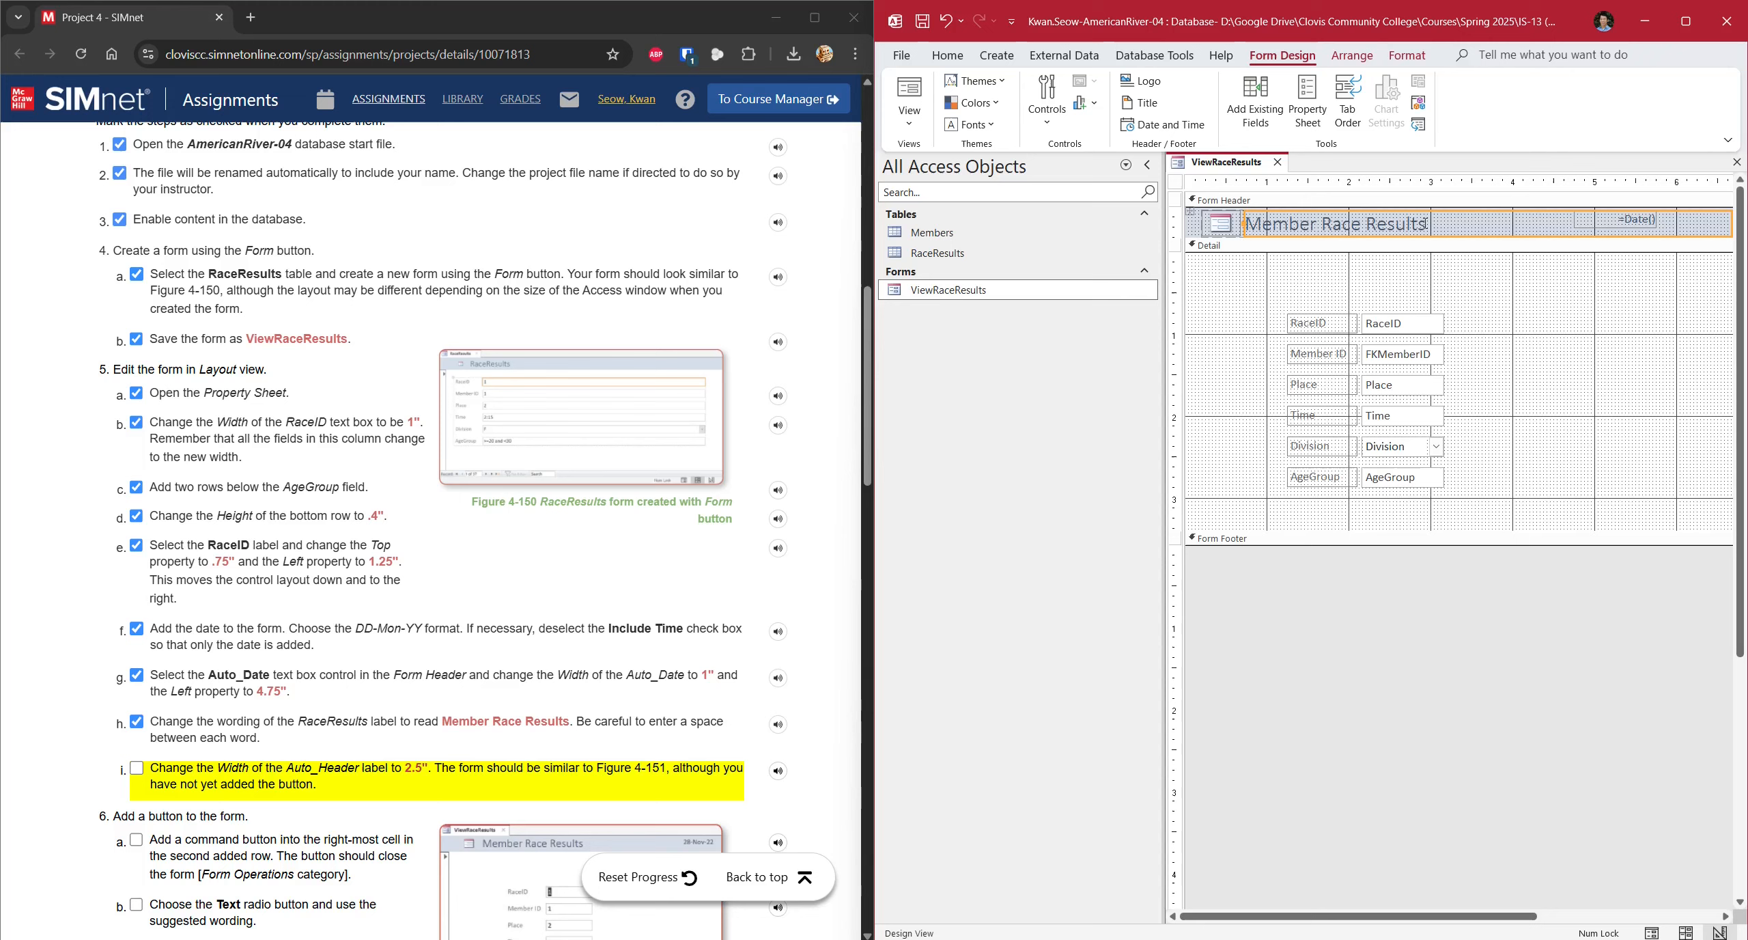
click(1307, 101)
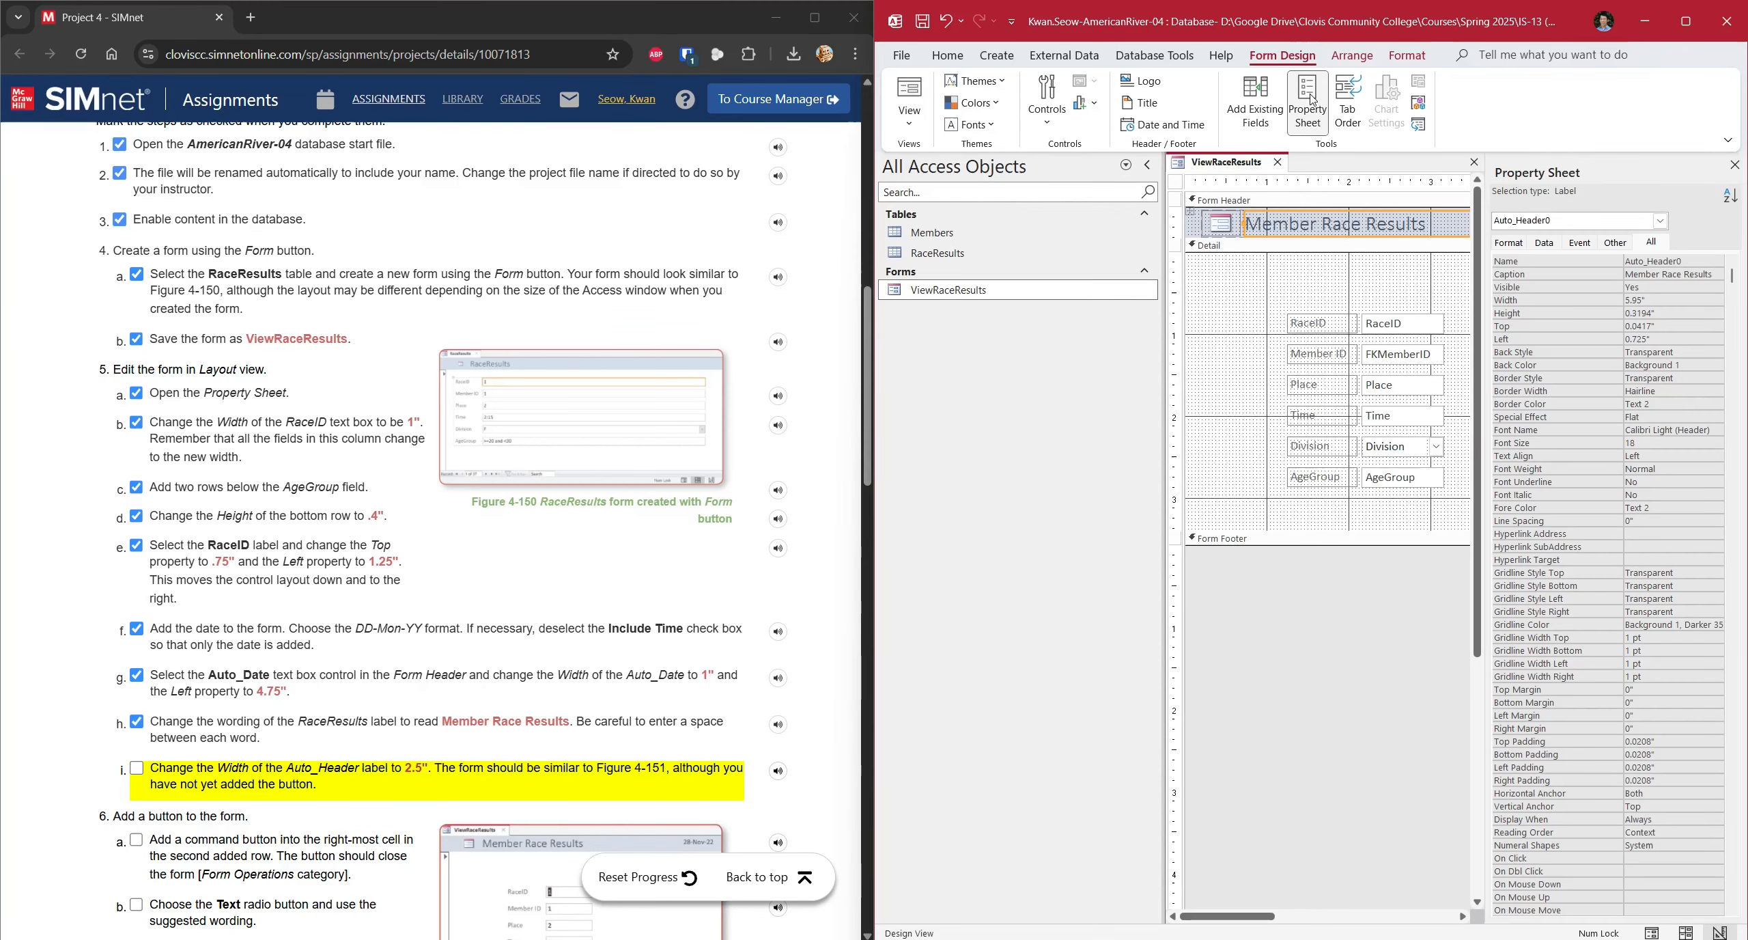
click(1589, 225)
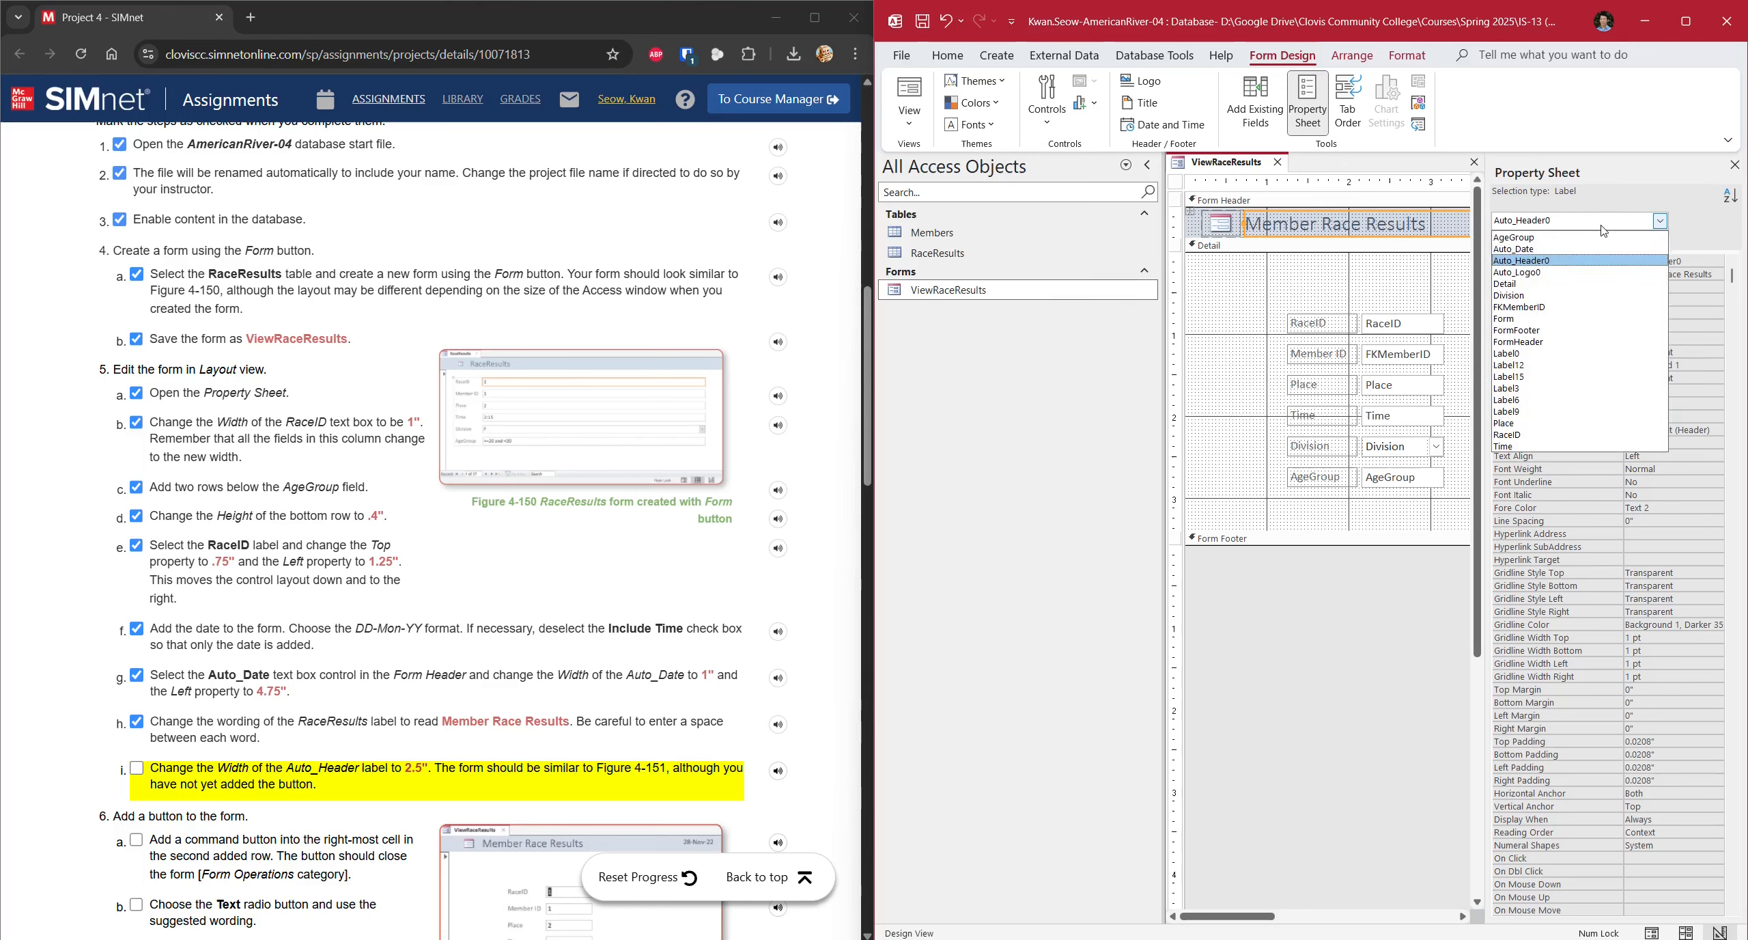
click(1652, 260)
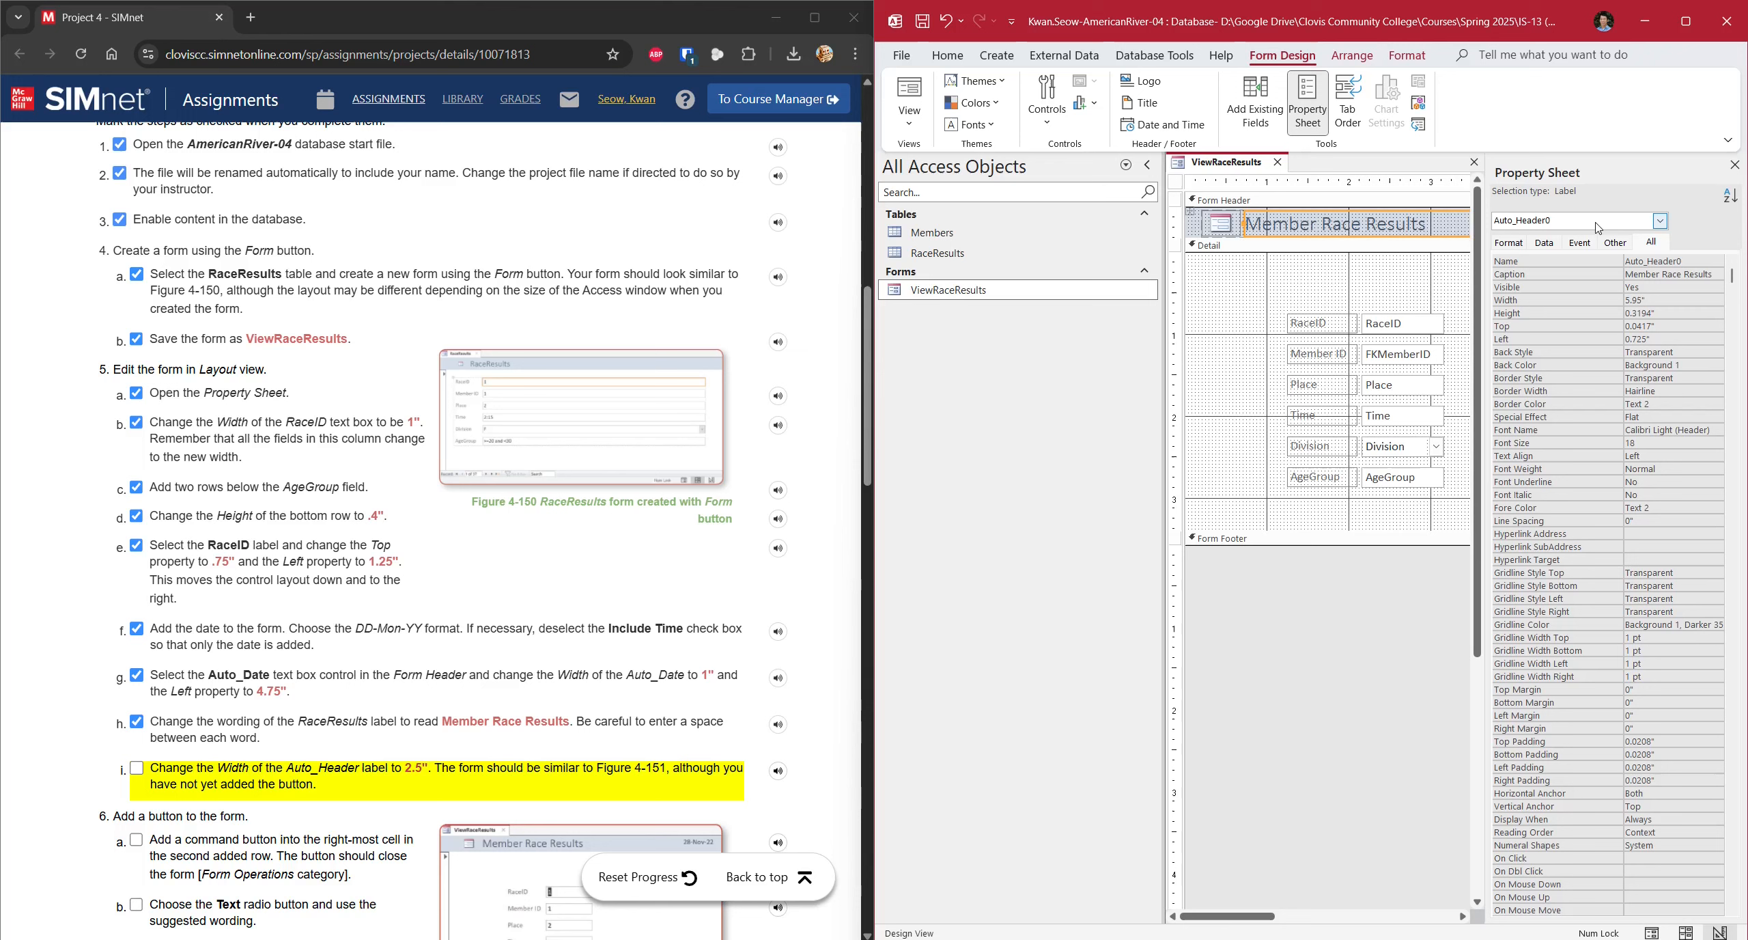
click(1699, 262)
key(Return)
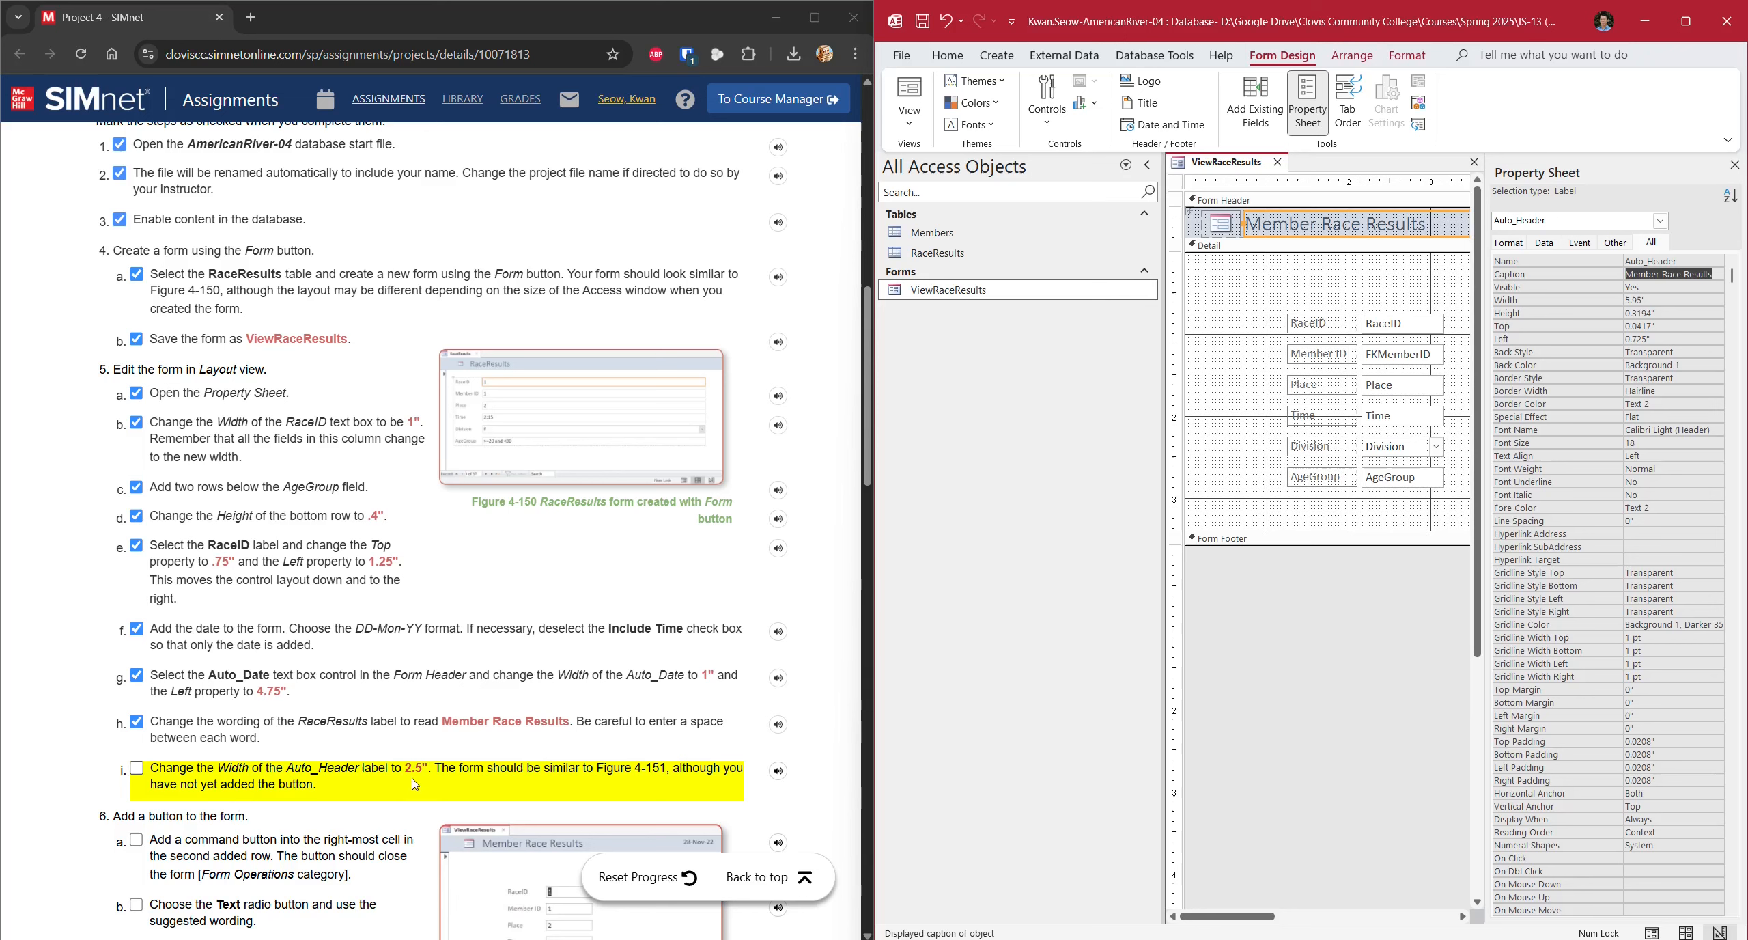
- Set the width of the Auto_Header label to 2.5"
click(1668, 300)
double_click(1660, 300)
text(2.5)
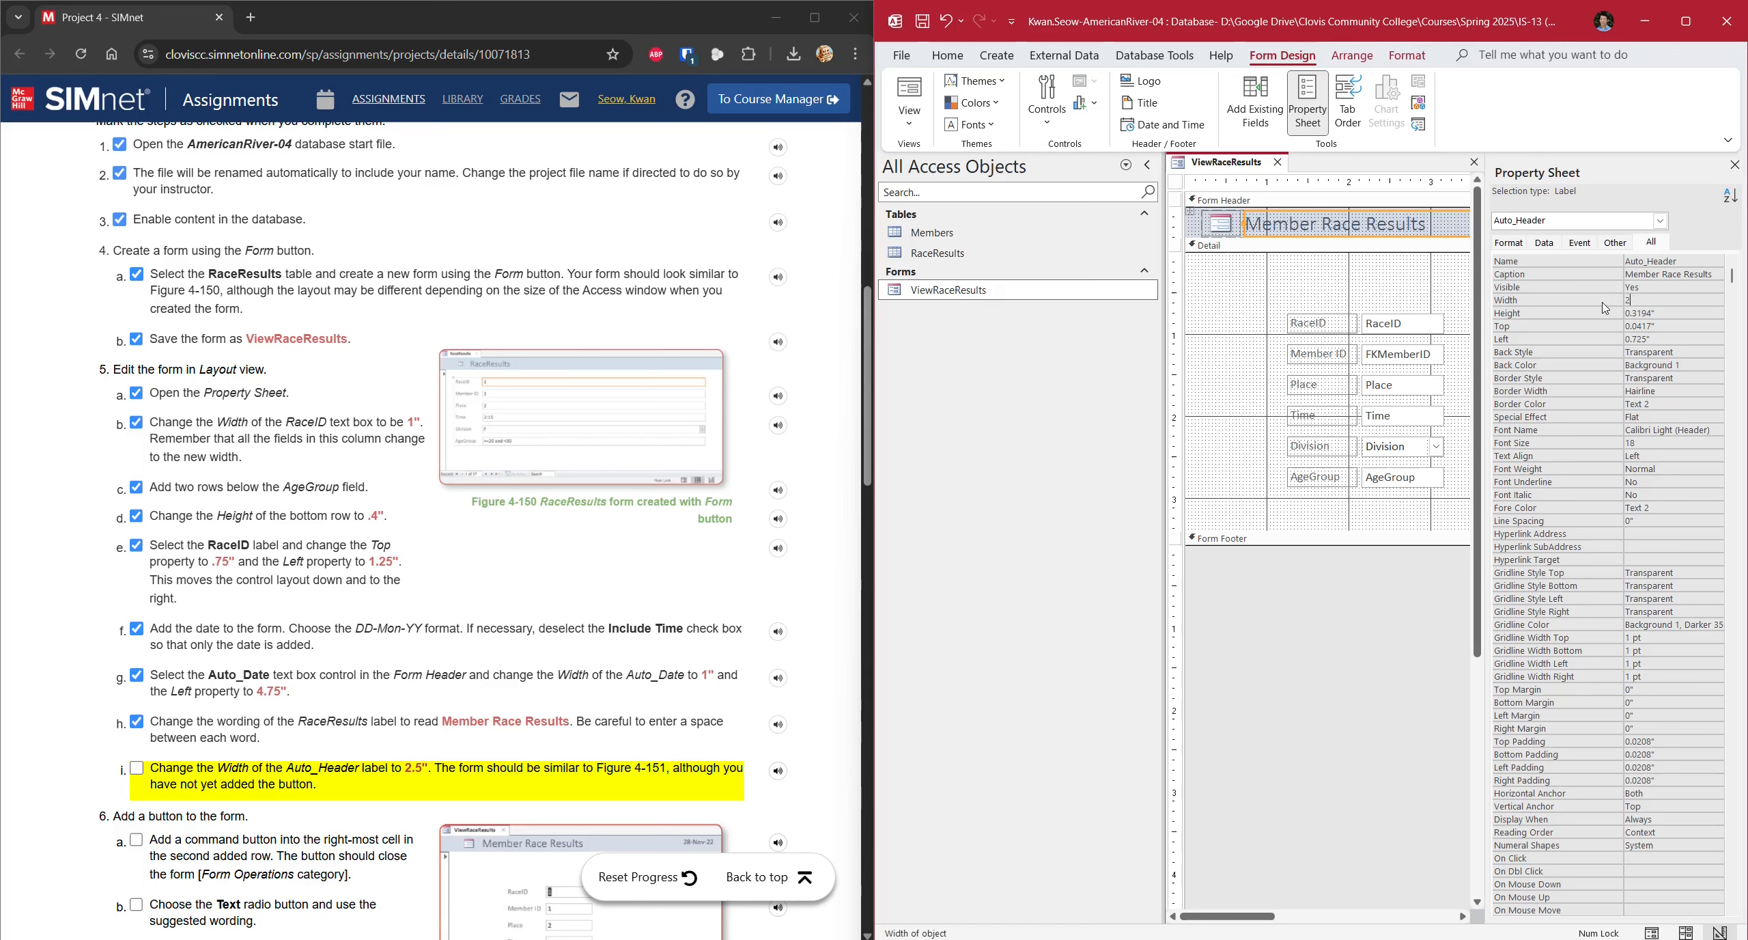
key(Tab)
scroll(713, 674, down, 5)
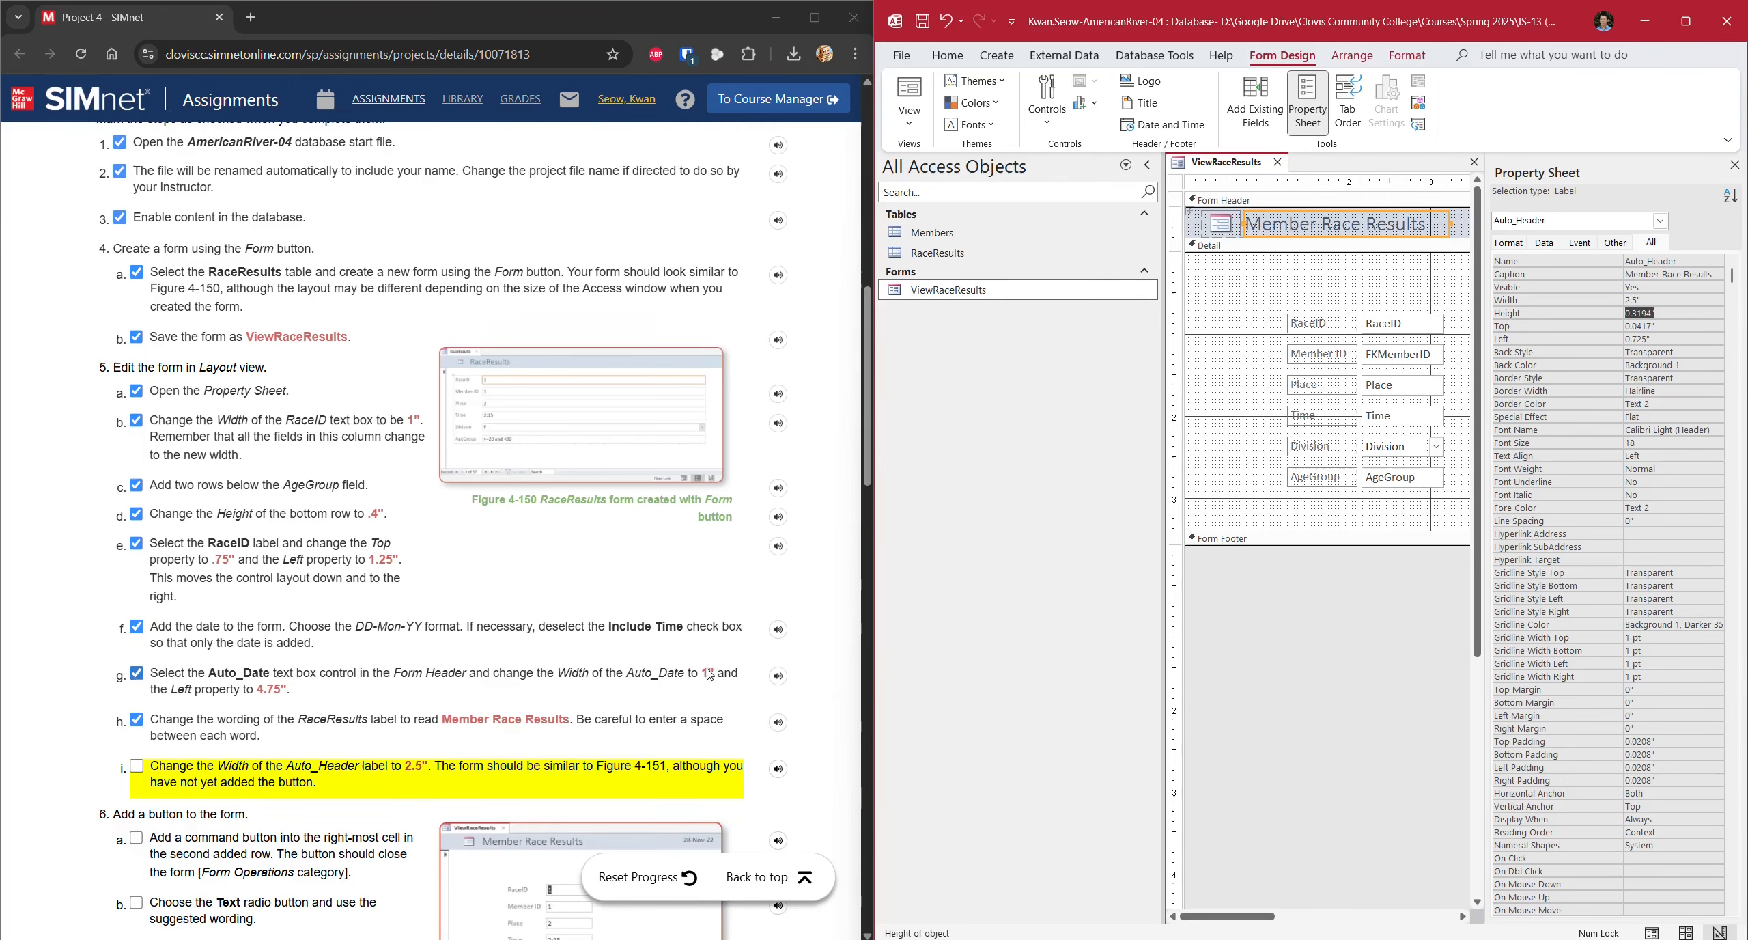
- Close the Property Sheet, switch the ViewRaceResults form to Layout view, and mark instruction step 5i as completed
click(1735, 165)
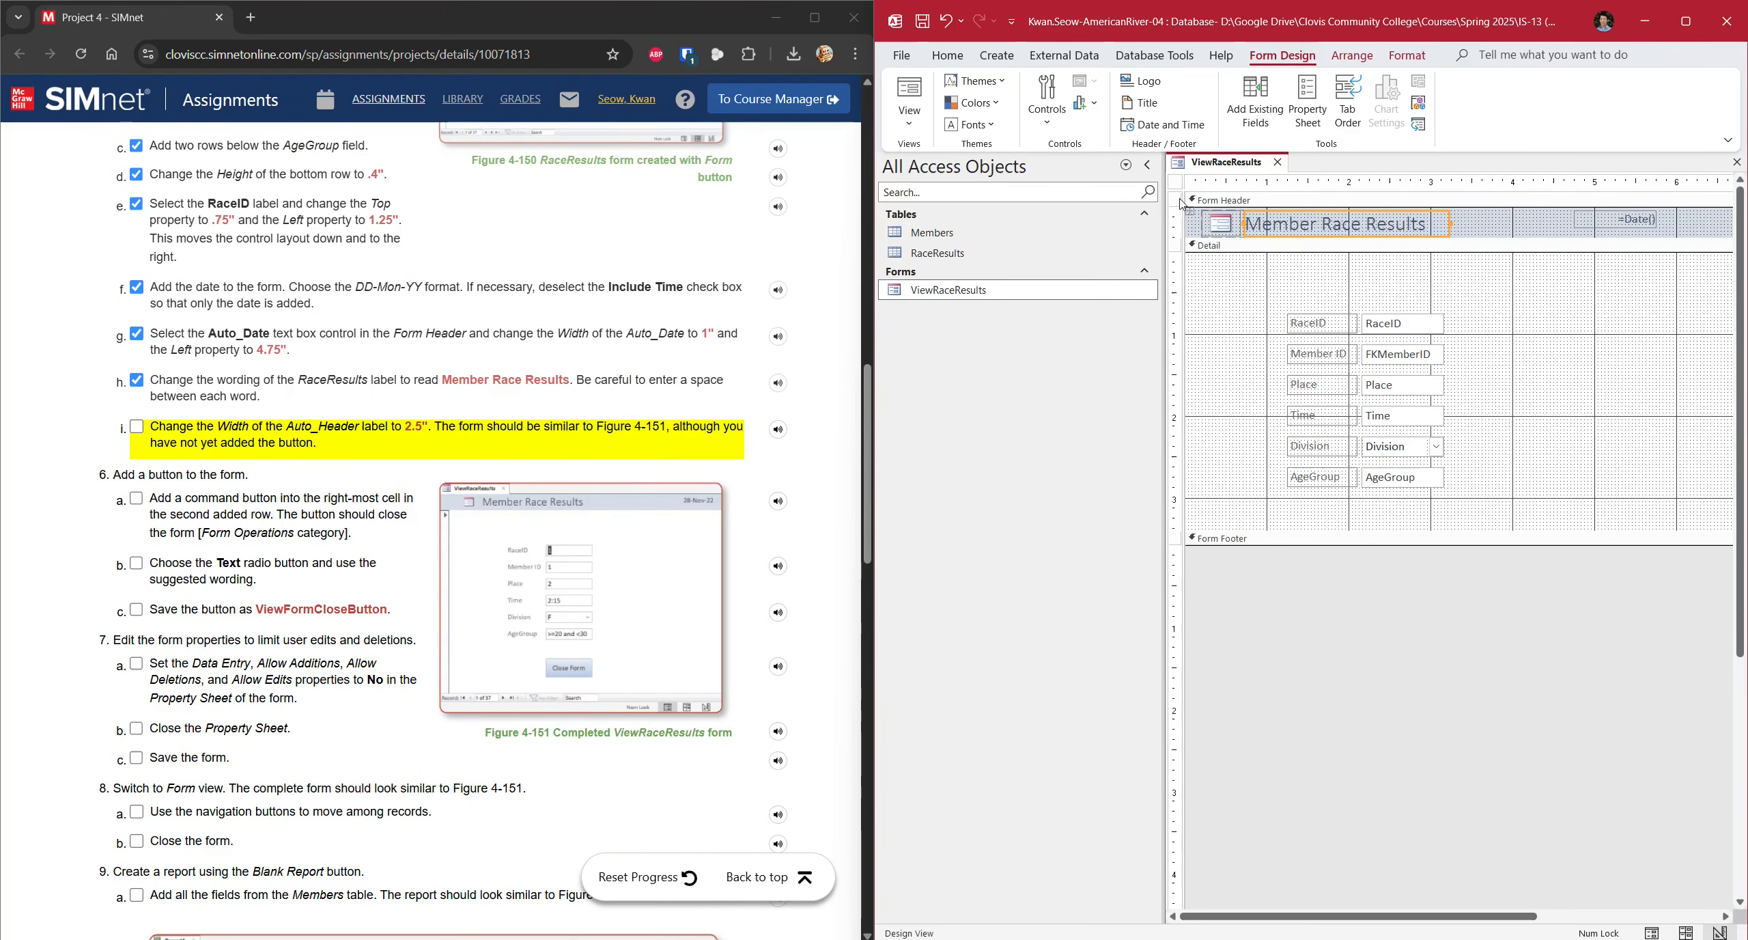
right_click(1074, 290)
click(1107, 324)
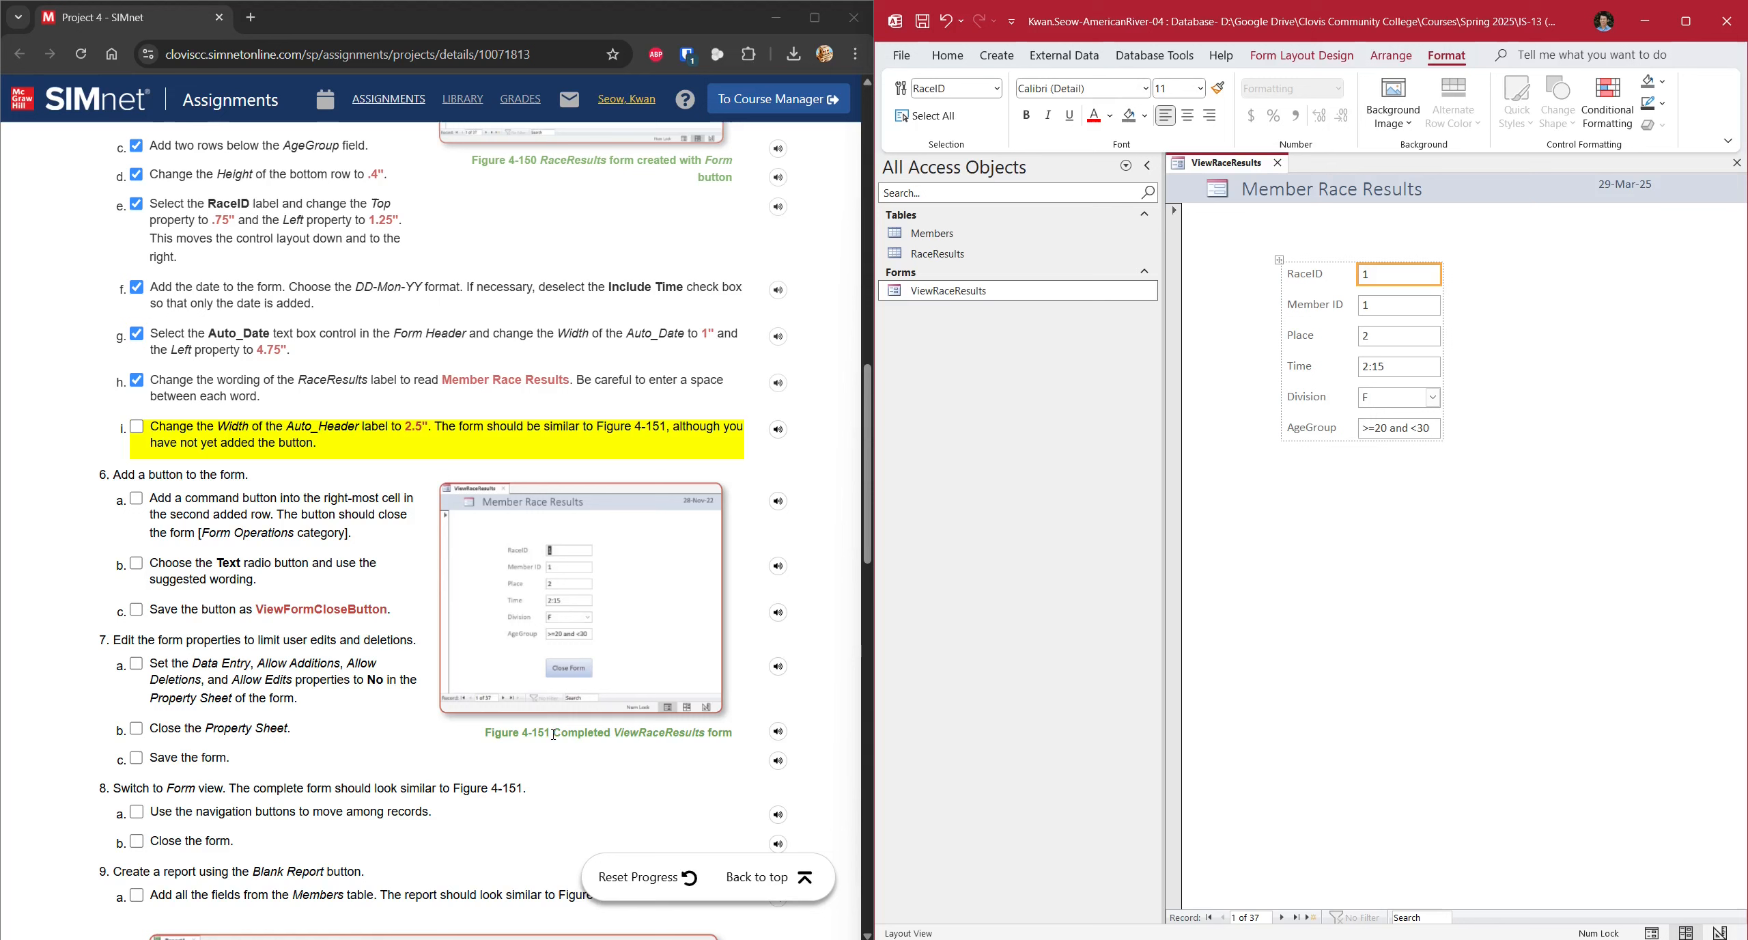
click(138, 427)
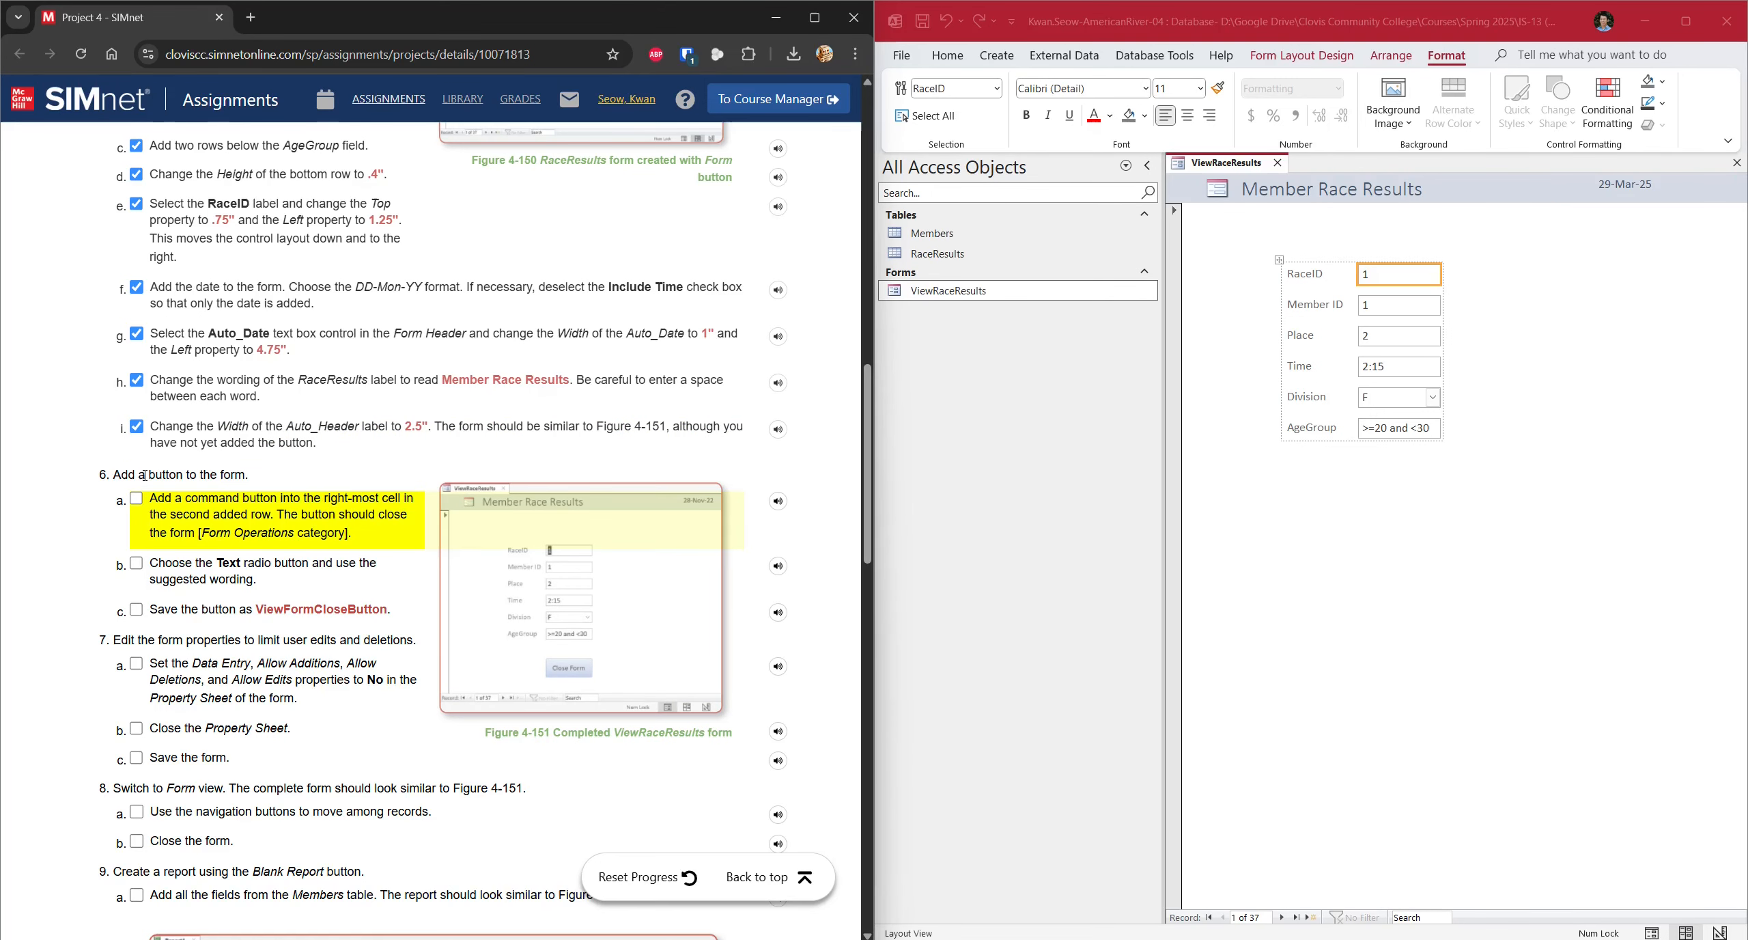
- Insert a command button into the empty layout cell directly below the AgeGroup text box
scroll(144, 474, down, 1)
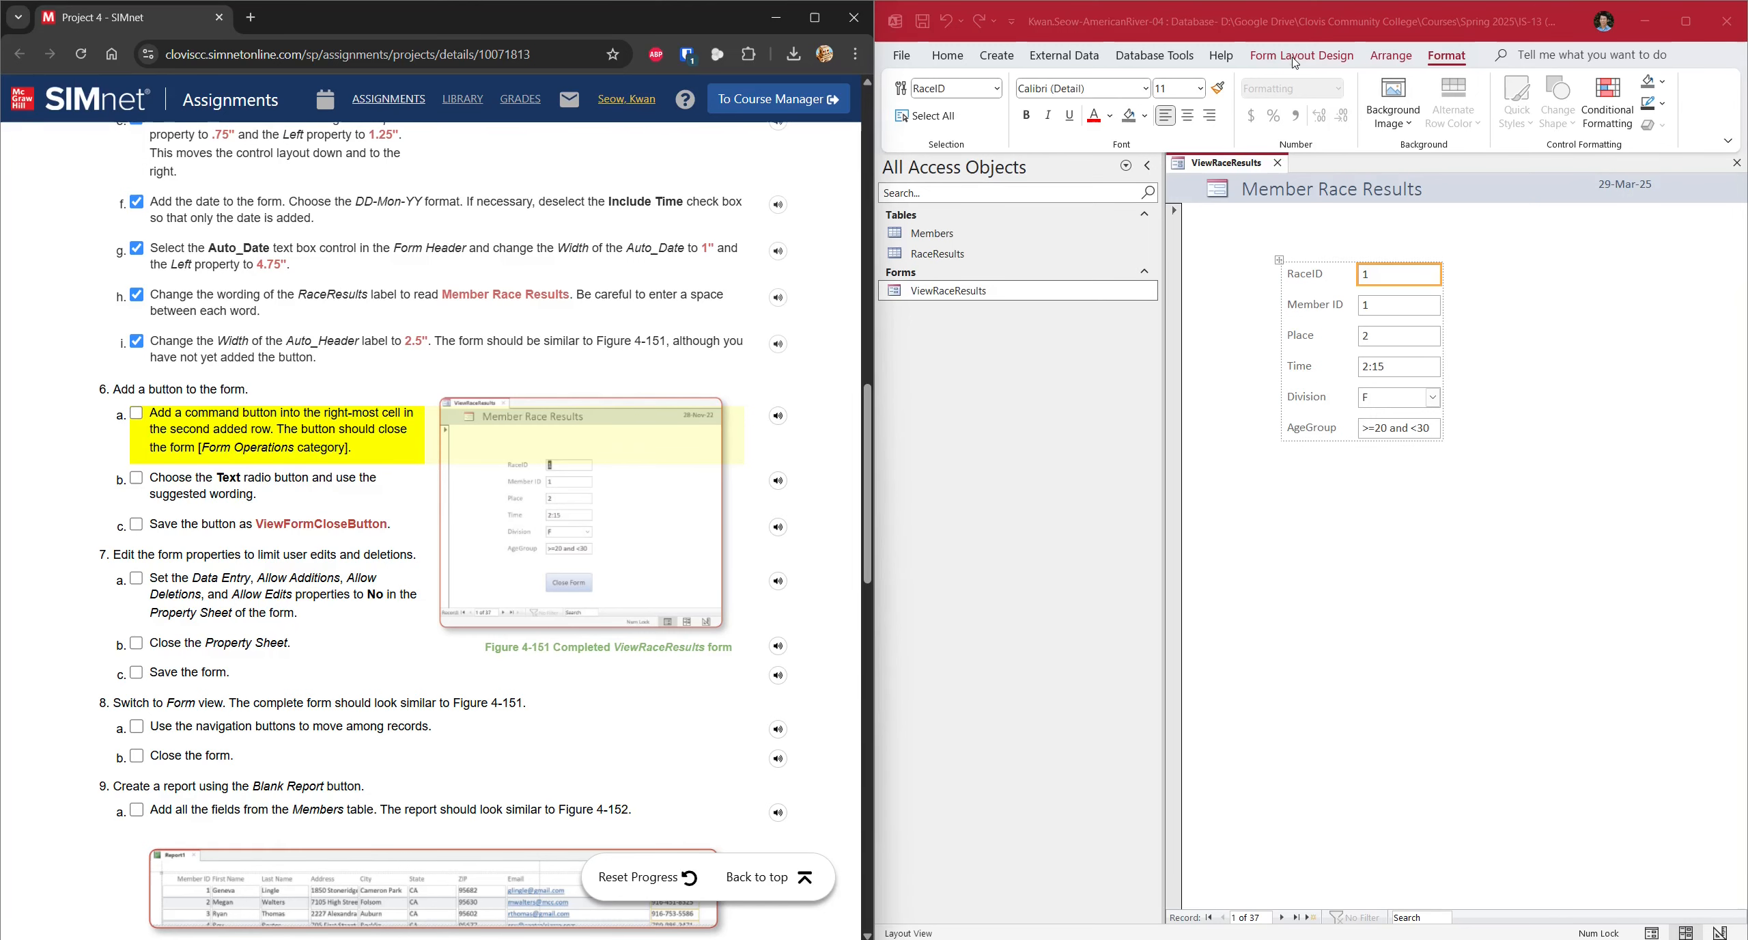
click(1316, 60)
click(1316, 60)
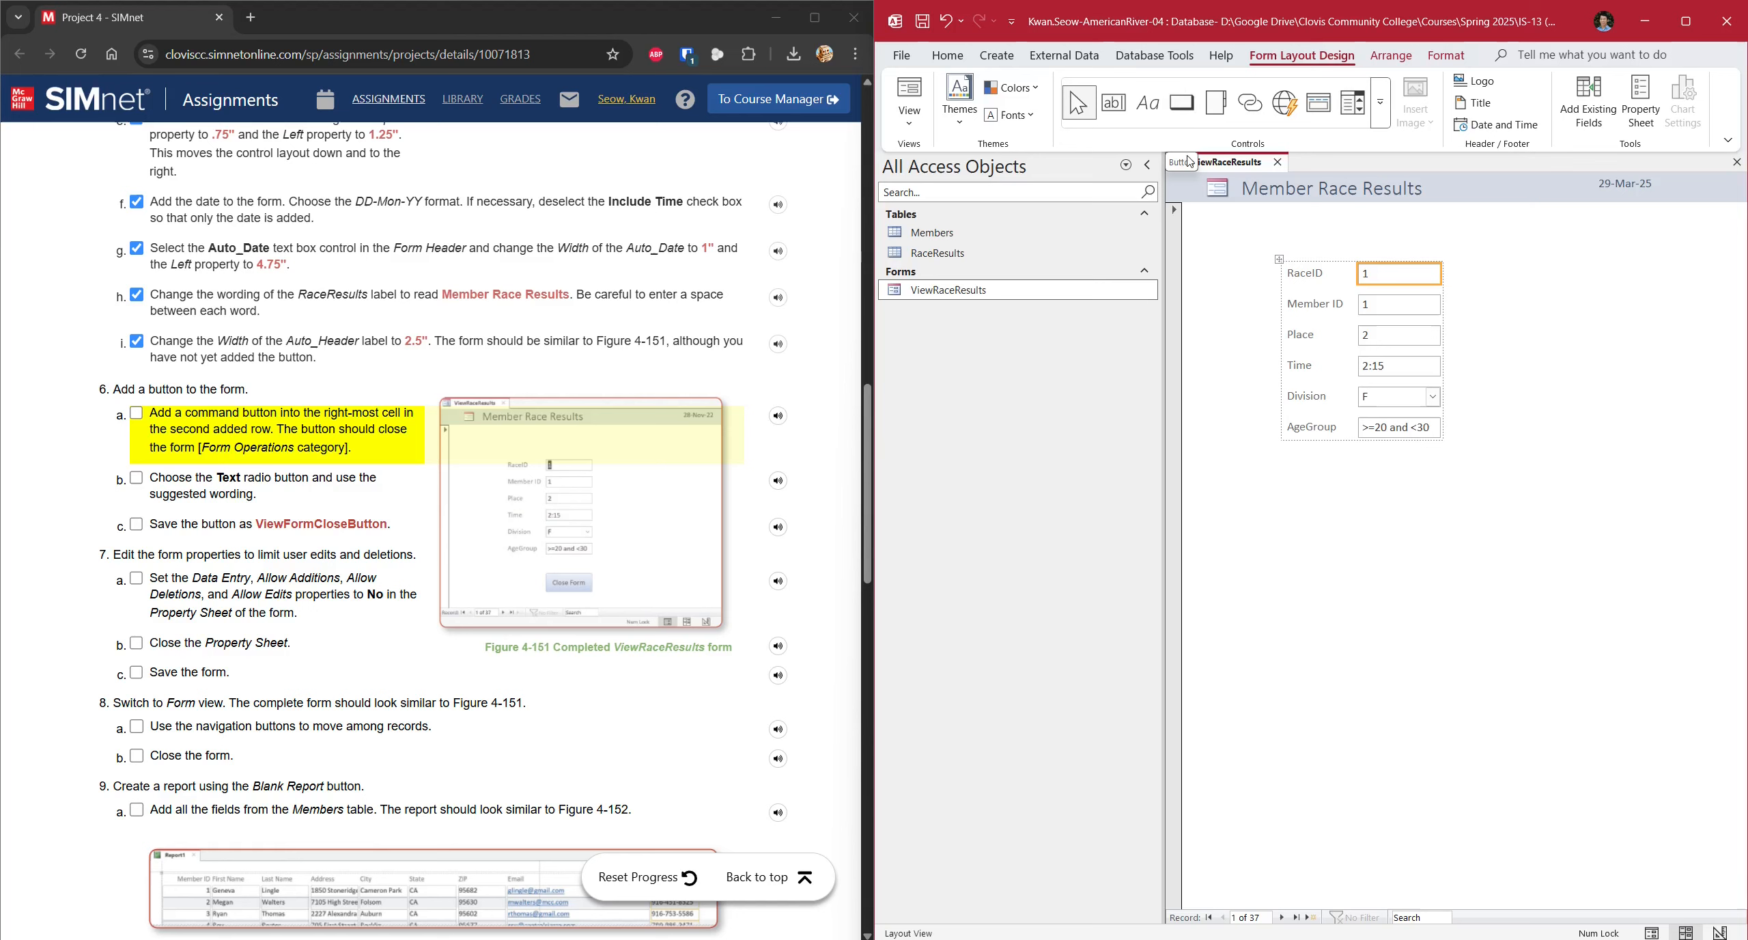
click(1189, 112)
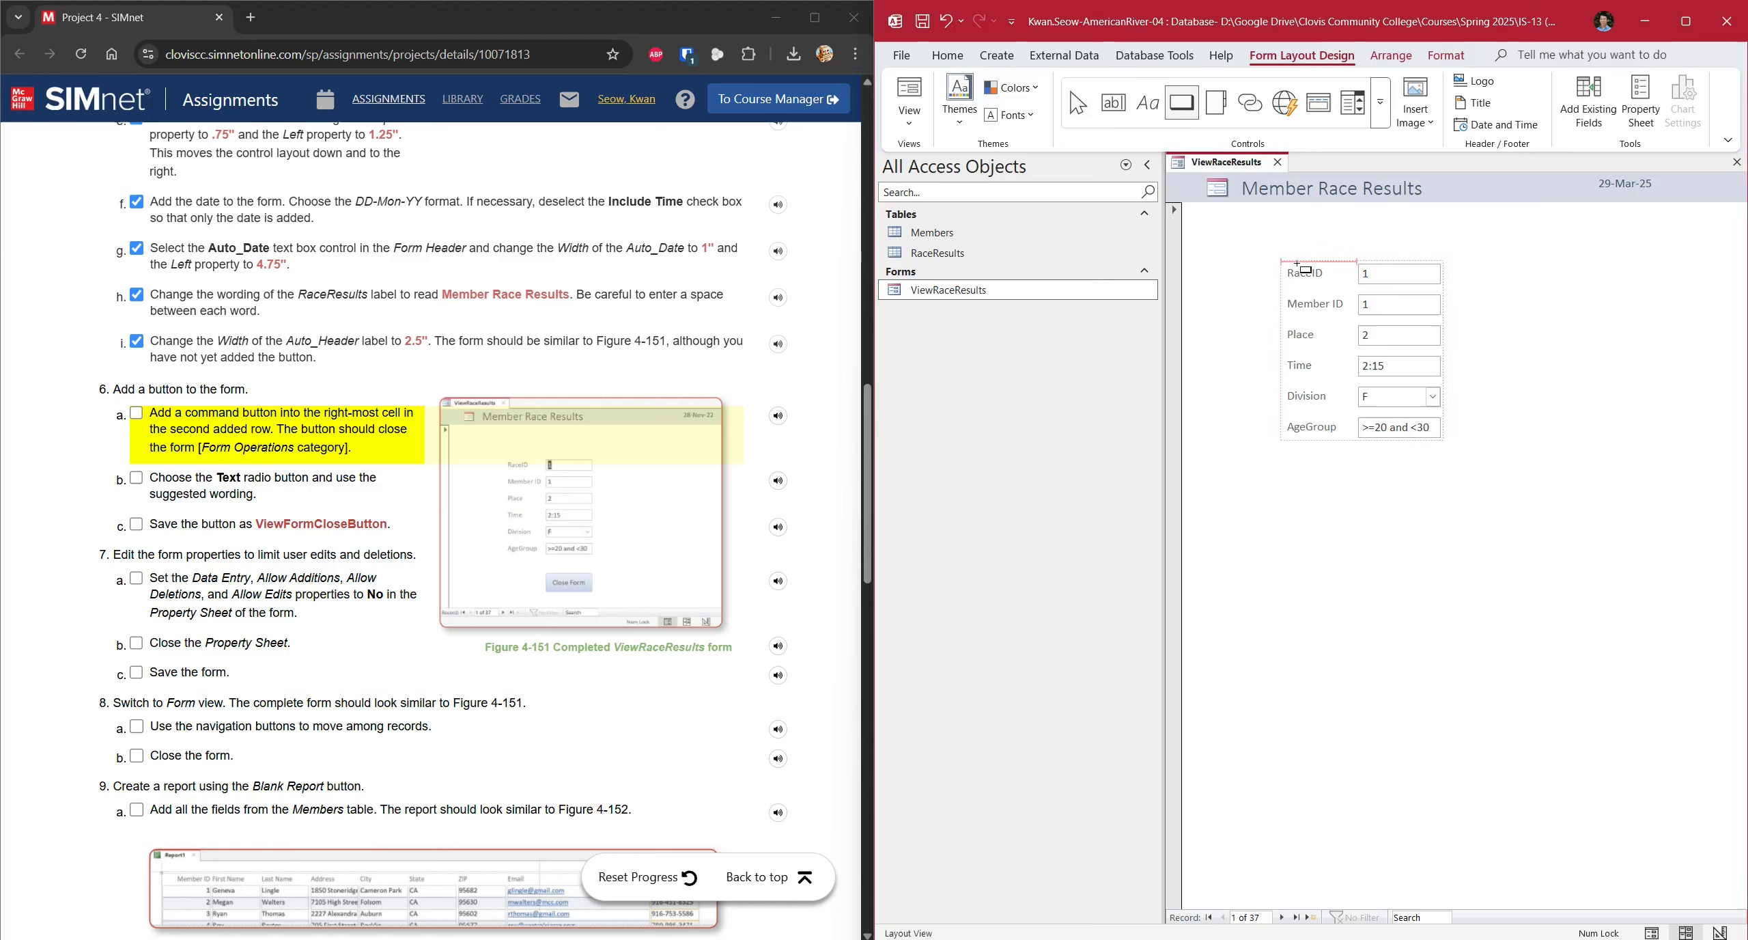
click(1382, 449)
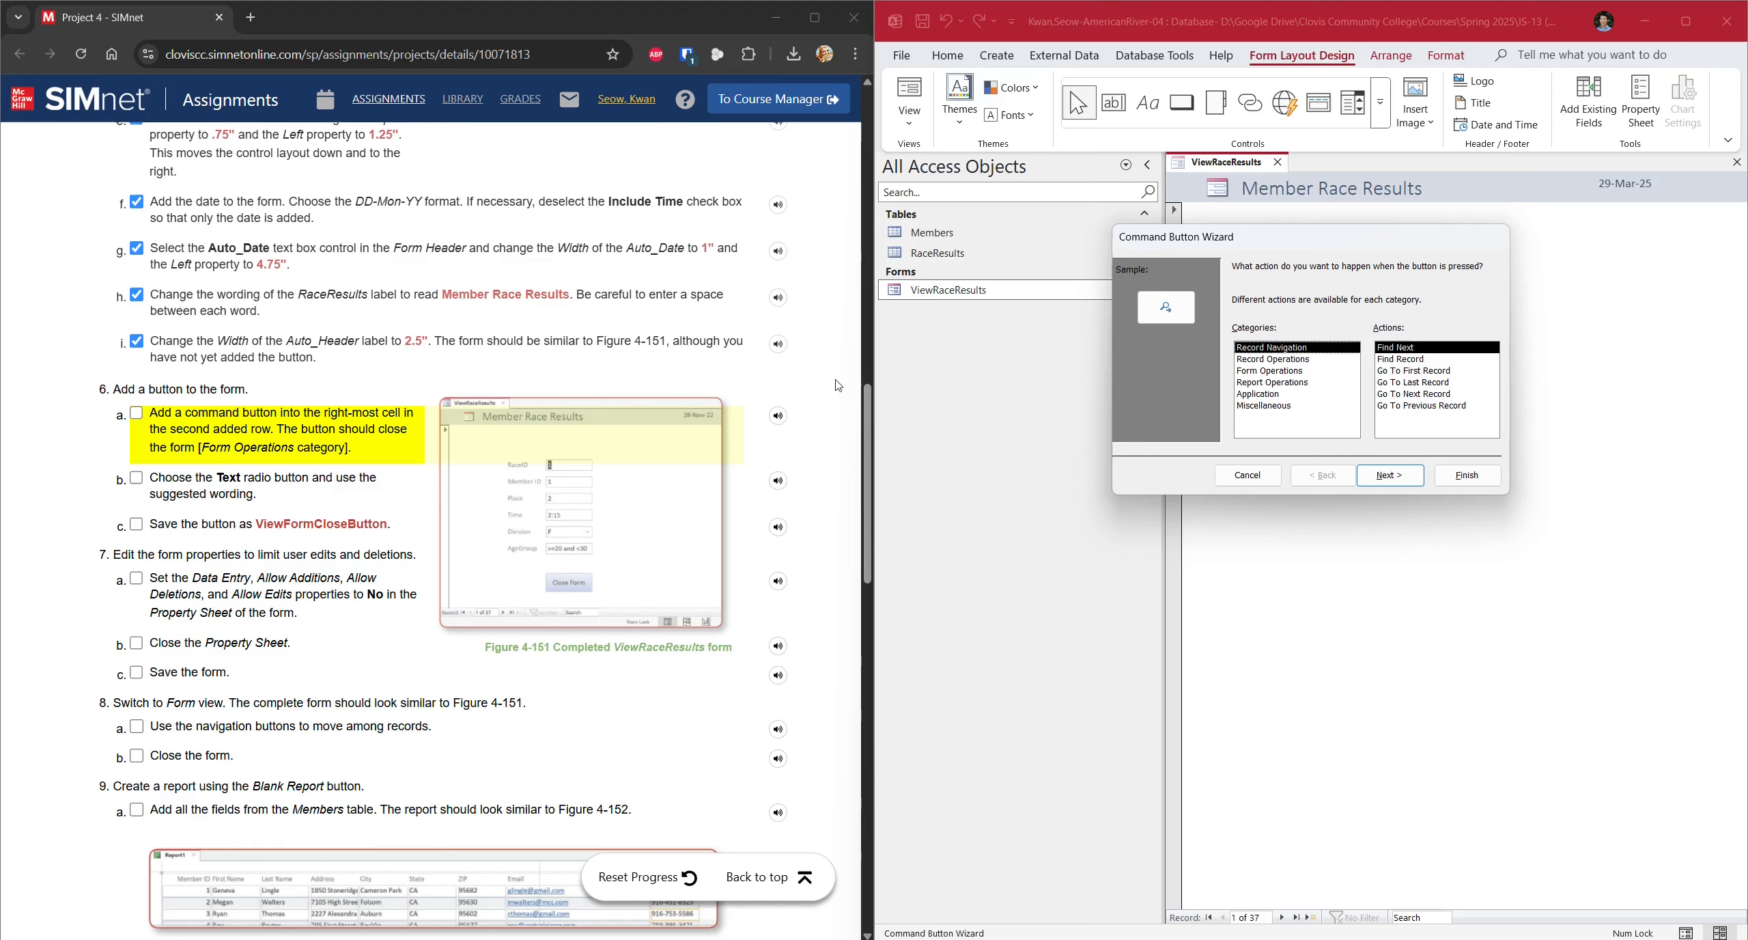
- Assign the Close Form action from the Form Operations category to the button and mark instruction step 6a as completed
click(598, 418)
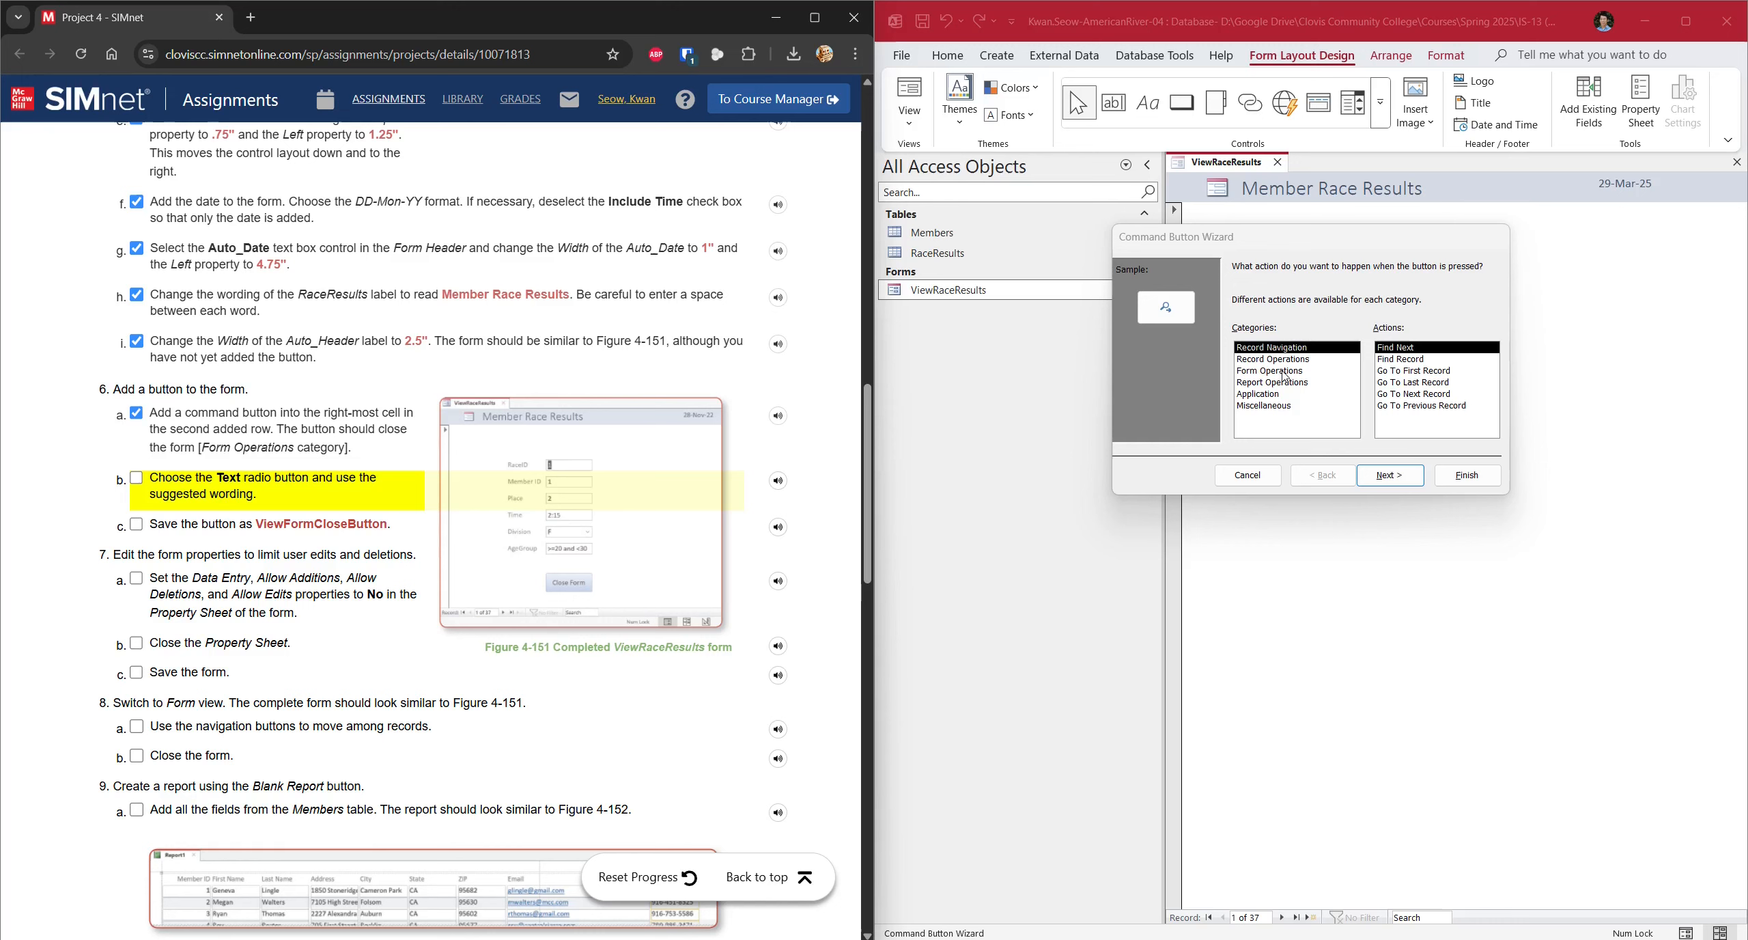
click(136, 413)
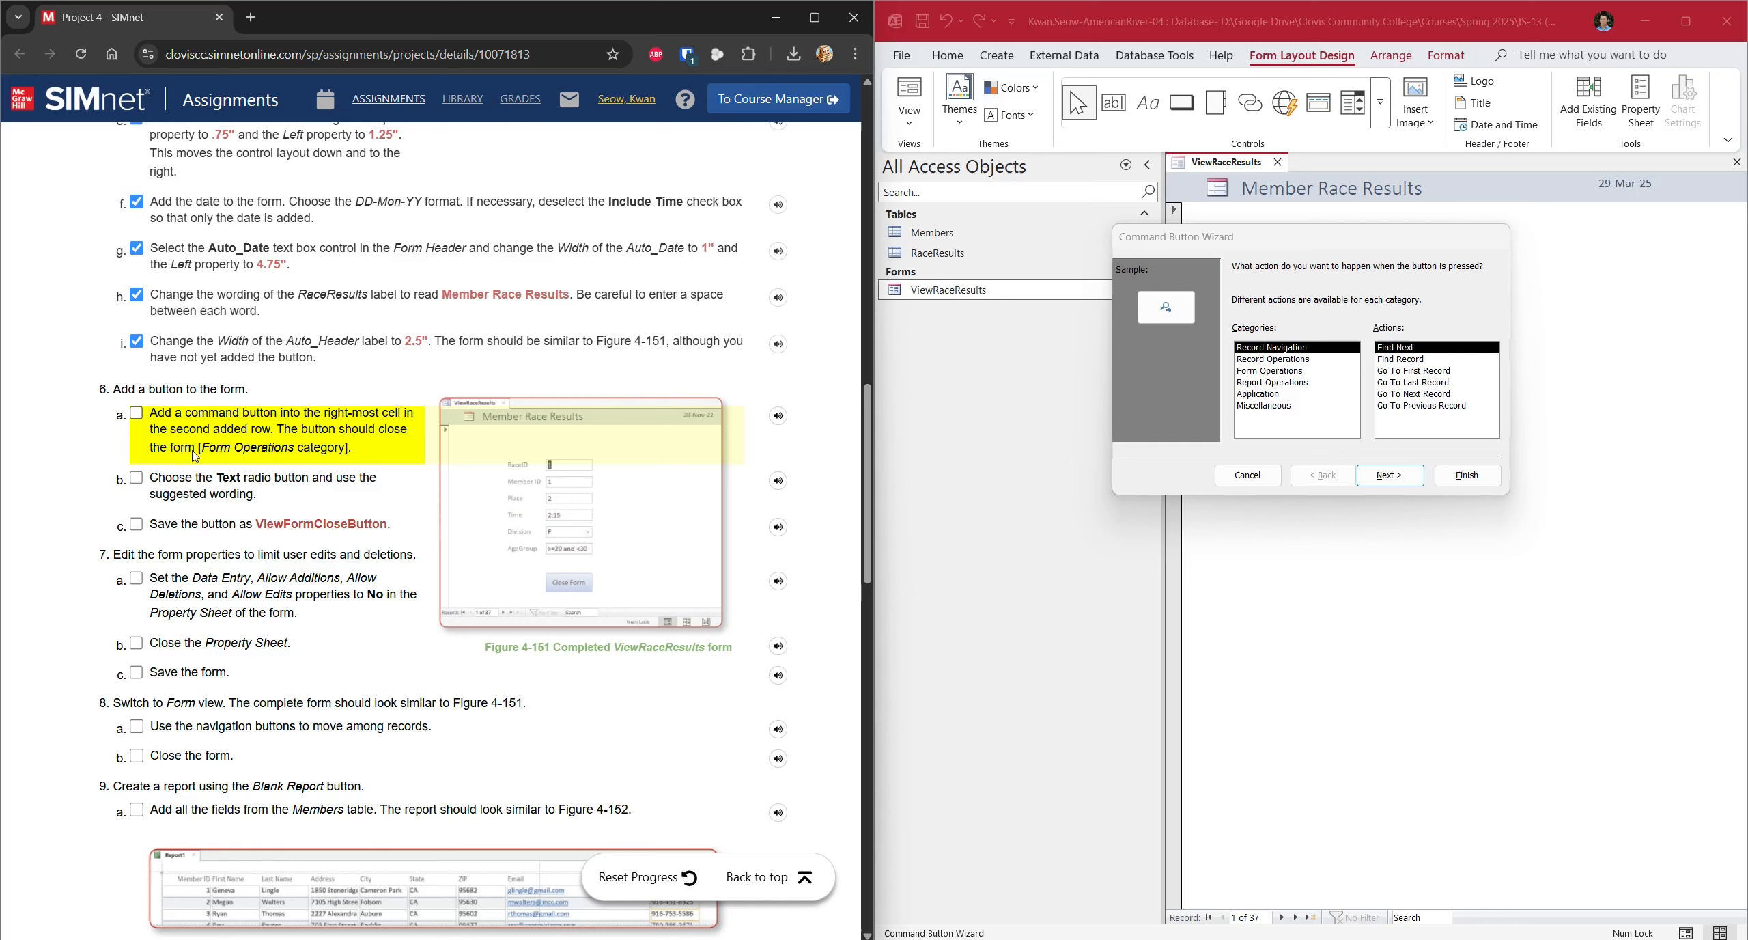
click(1272, 372)
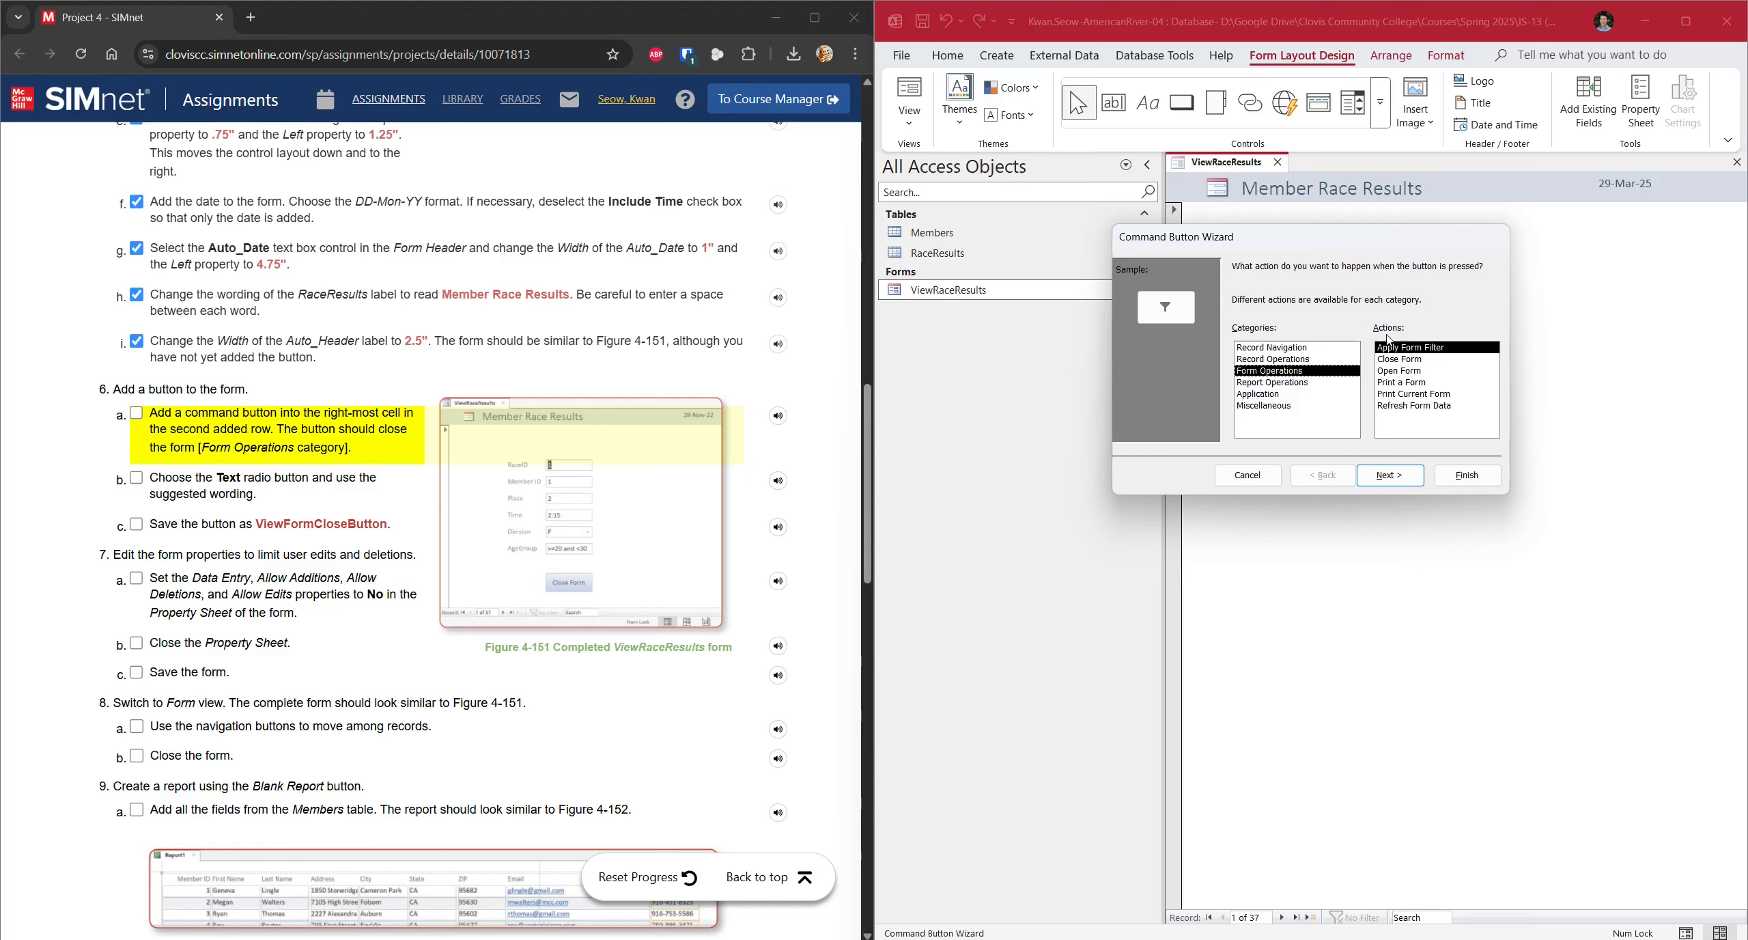
click(1412, 361)
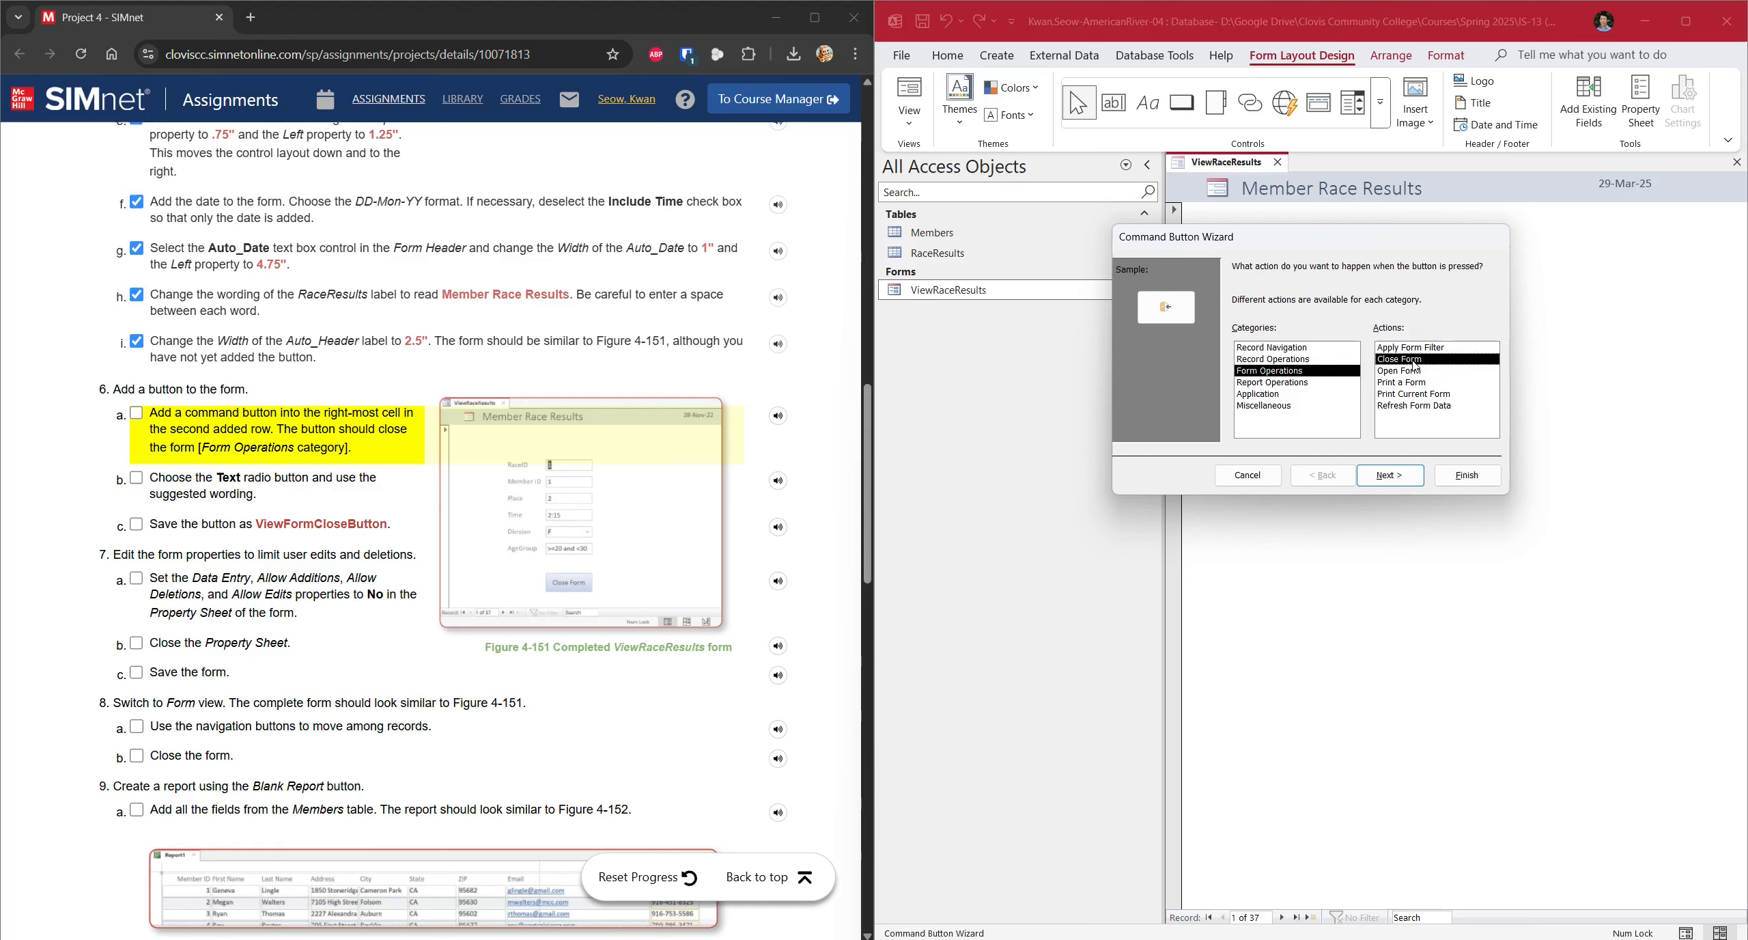
click(1389, 475)
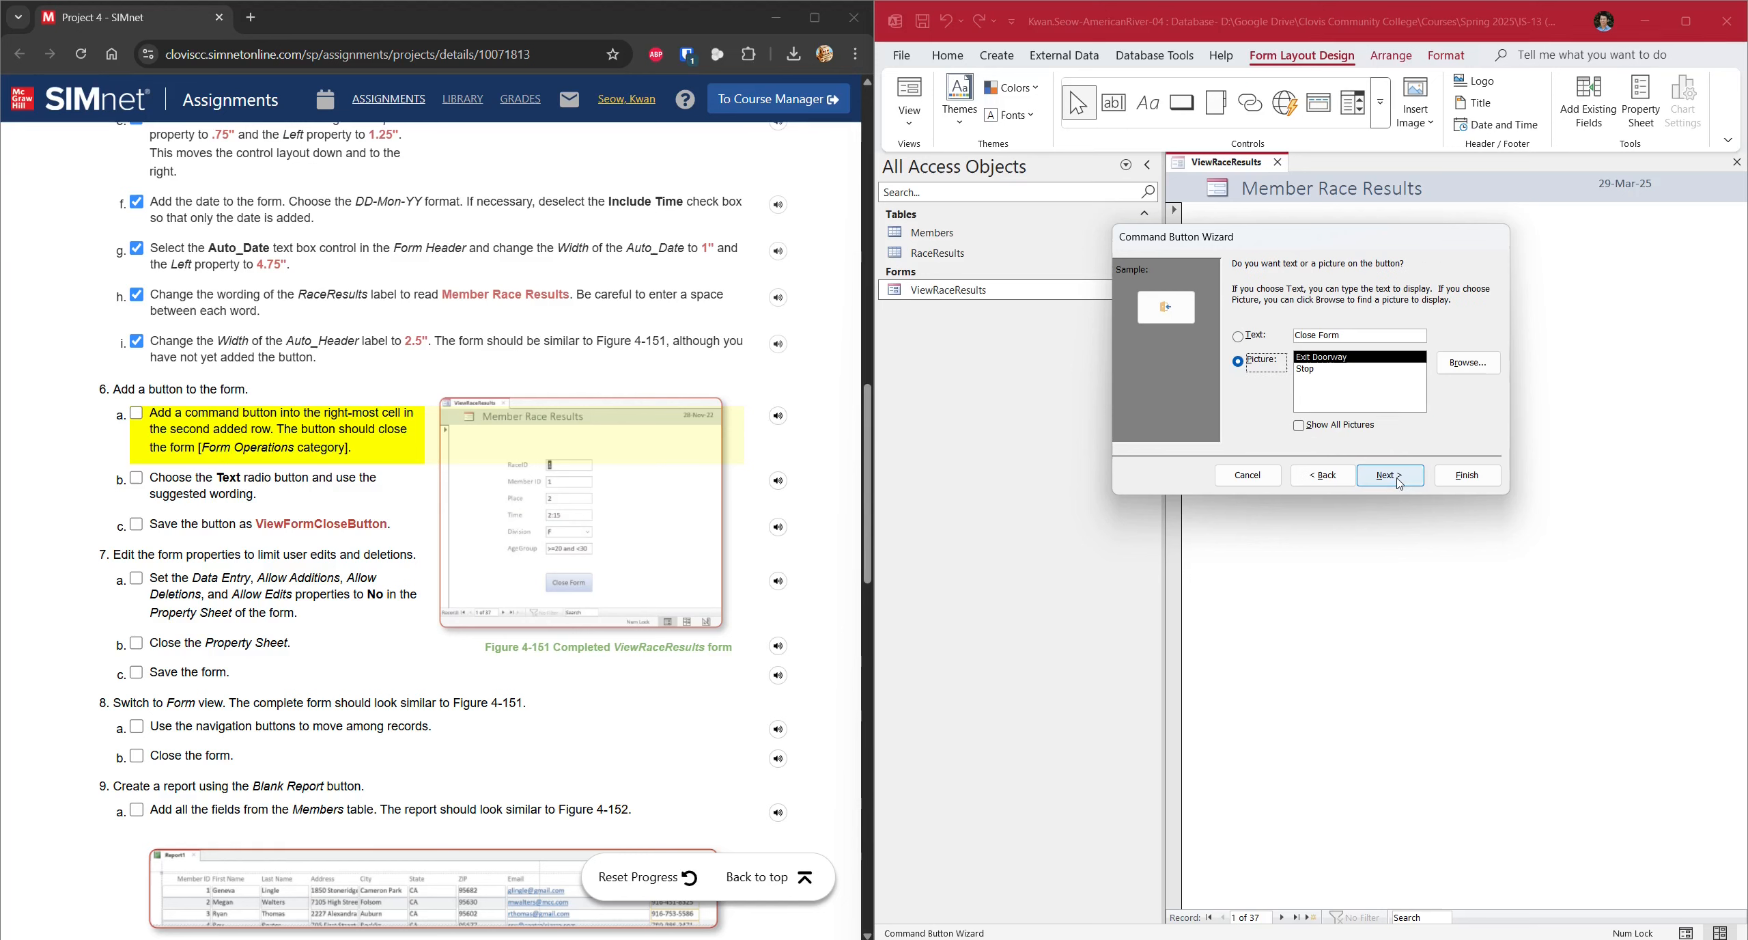
click(138, 414)
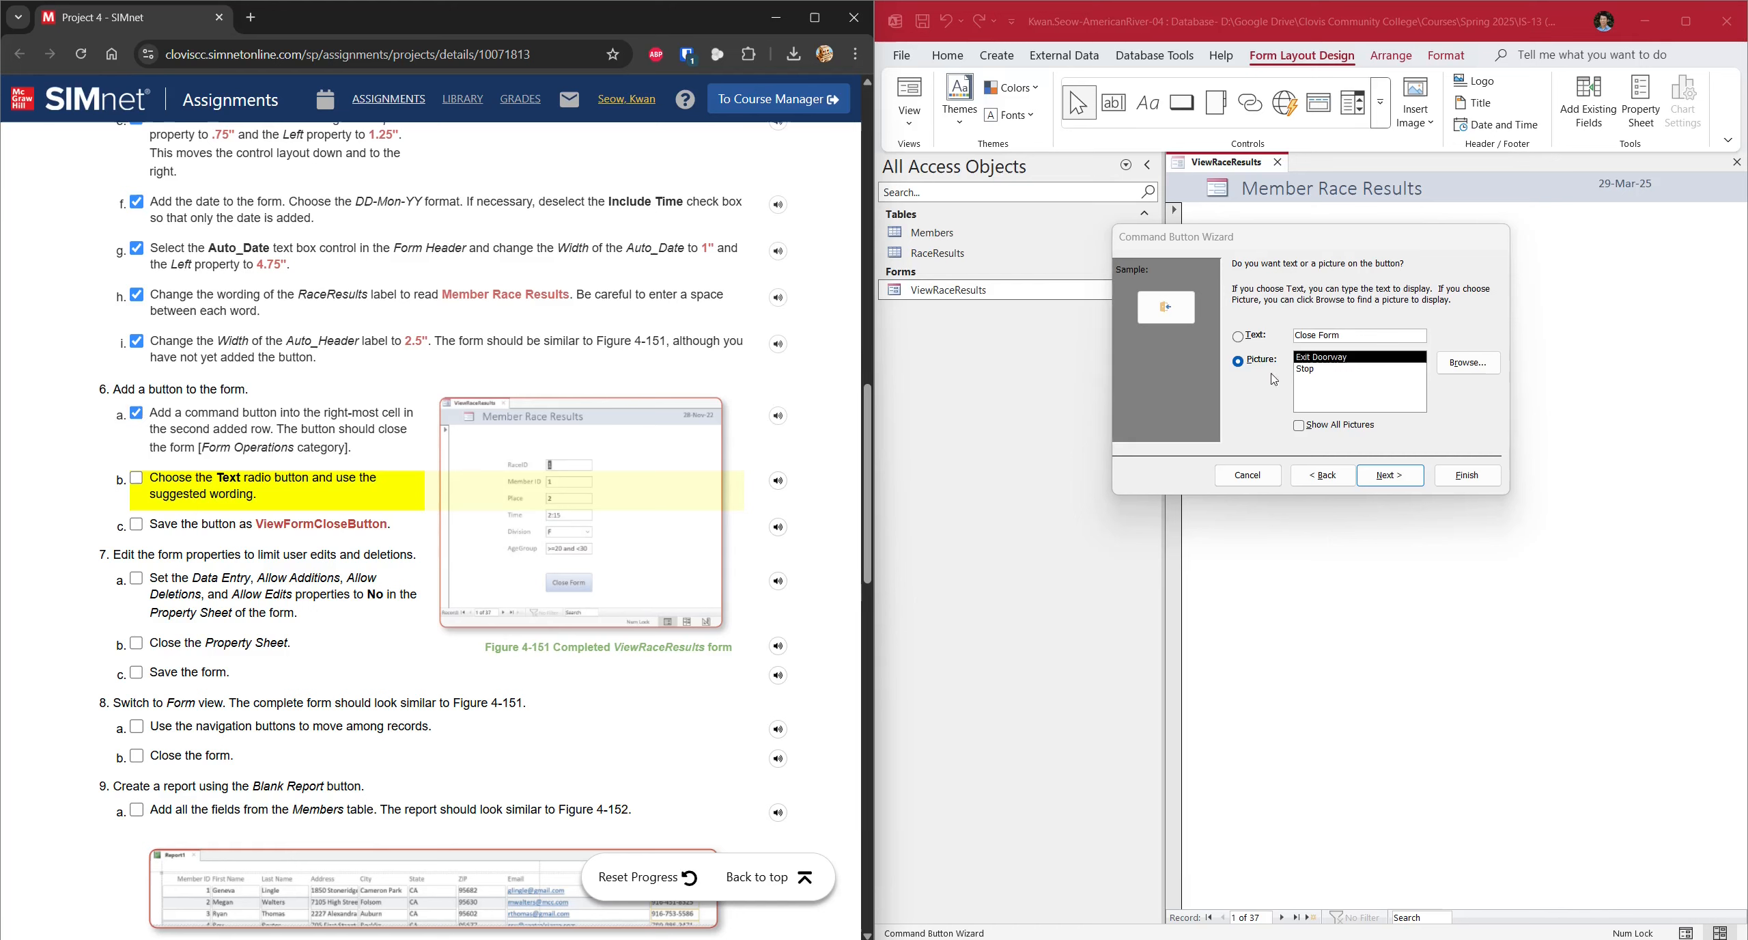
- Have the button display the suggested text "Close Form" and mark instruction step 6b as completed
click(1243, 336)
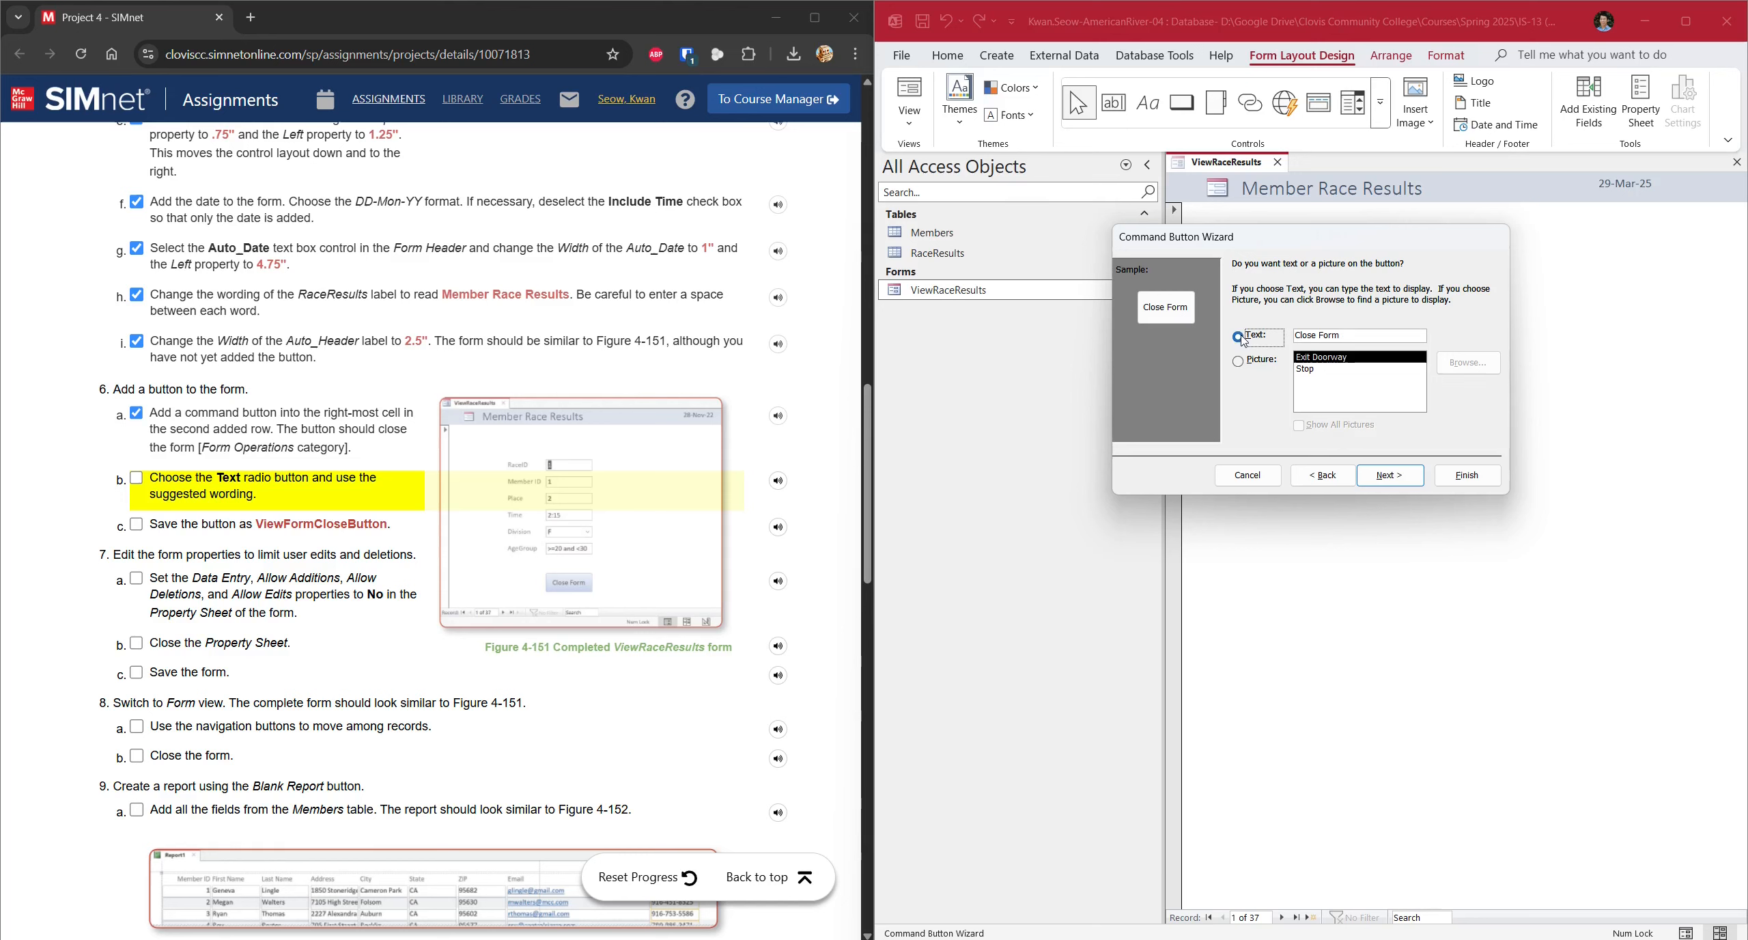
click(137, 478)
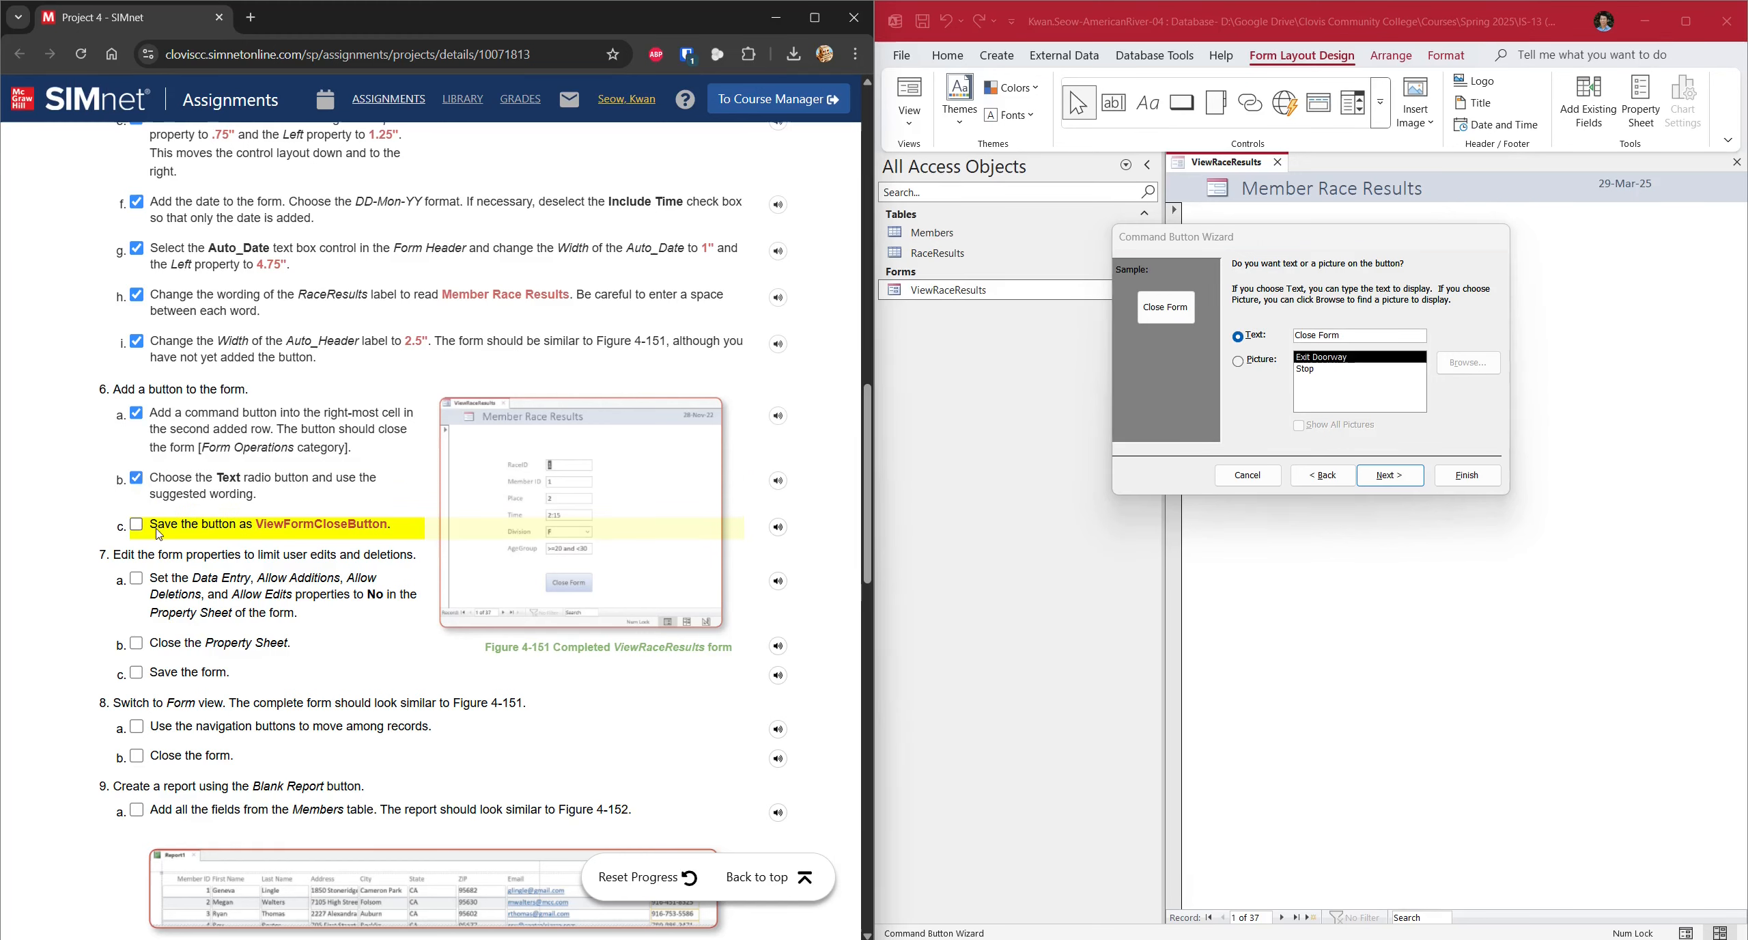
click(1407, 478)
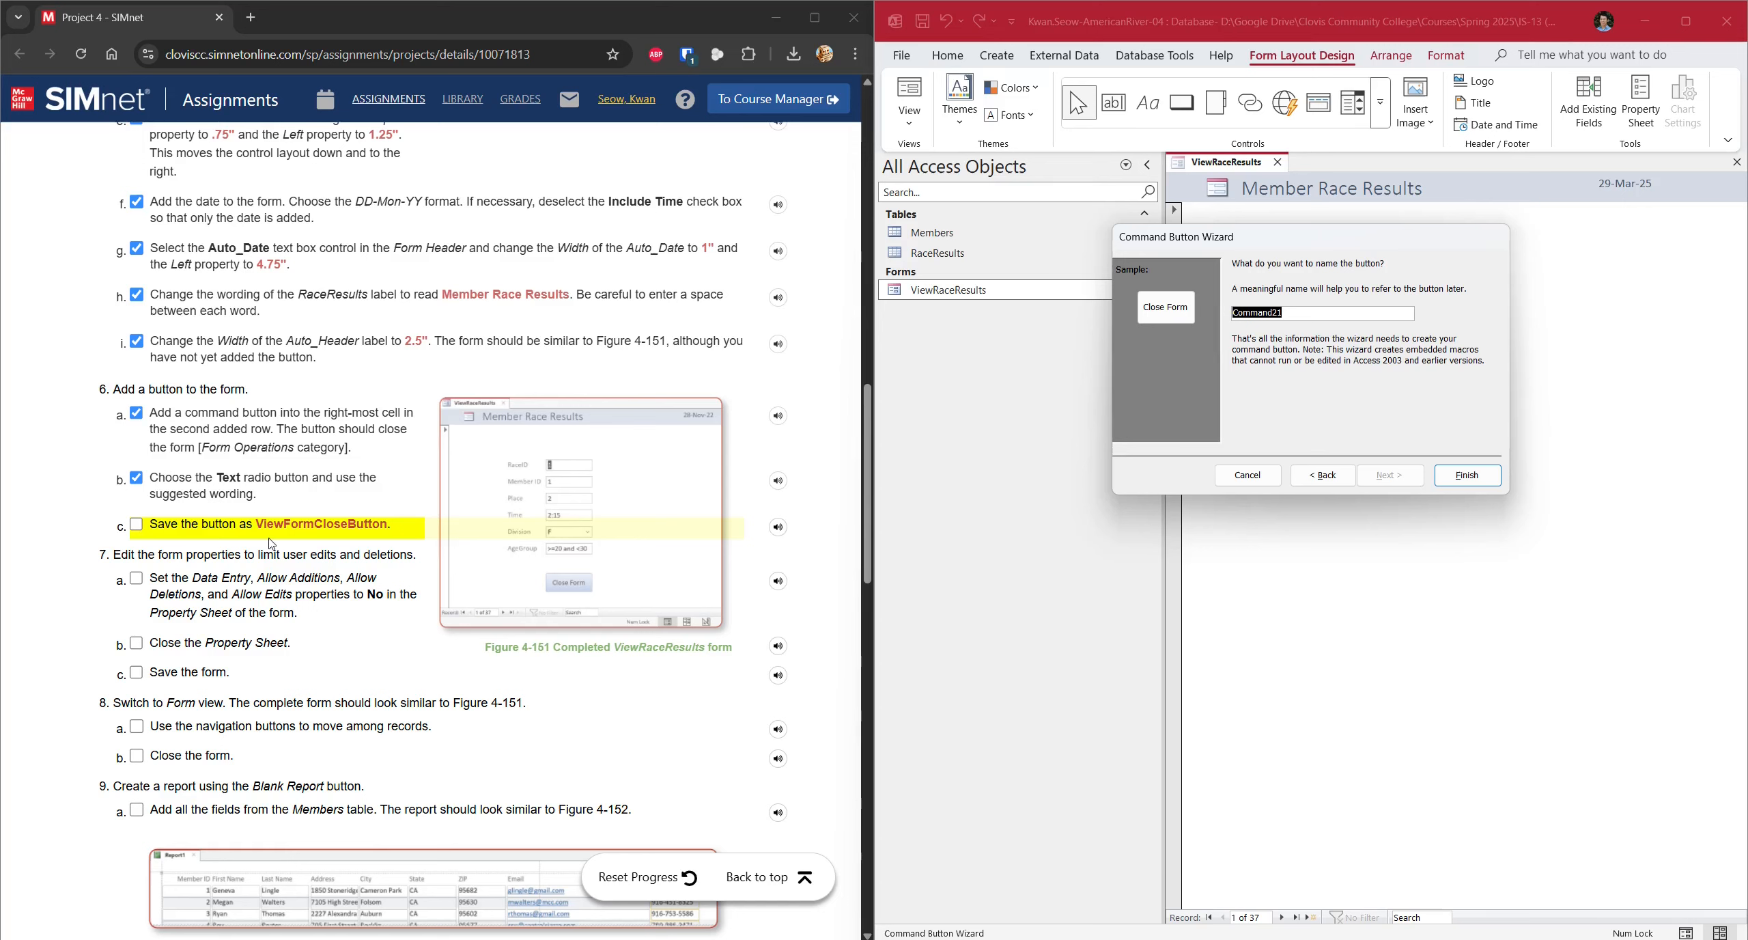
- Name the button ViewFormCloseButton using the text copied from the instructions, finish the wizard, and mark instruction step 6c as completed
drag(258, 525, 385, 525)
scroll(385, 524, down, 18)
scroll(384, 521, up, 5)
scroll(386, 527, up, 12)
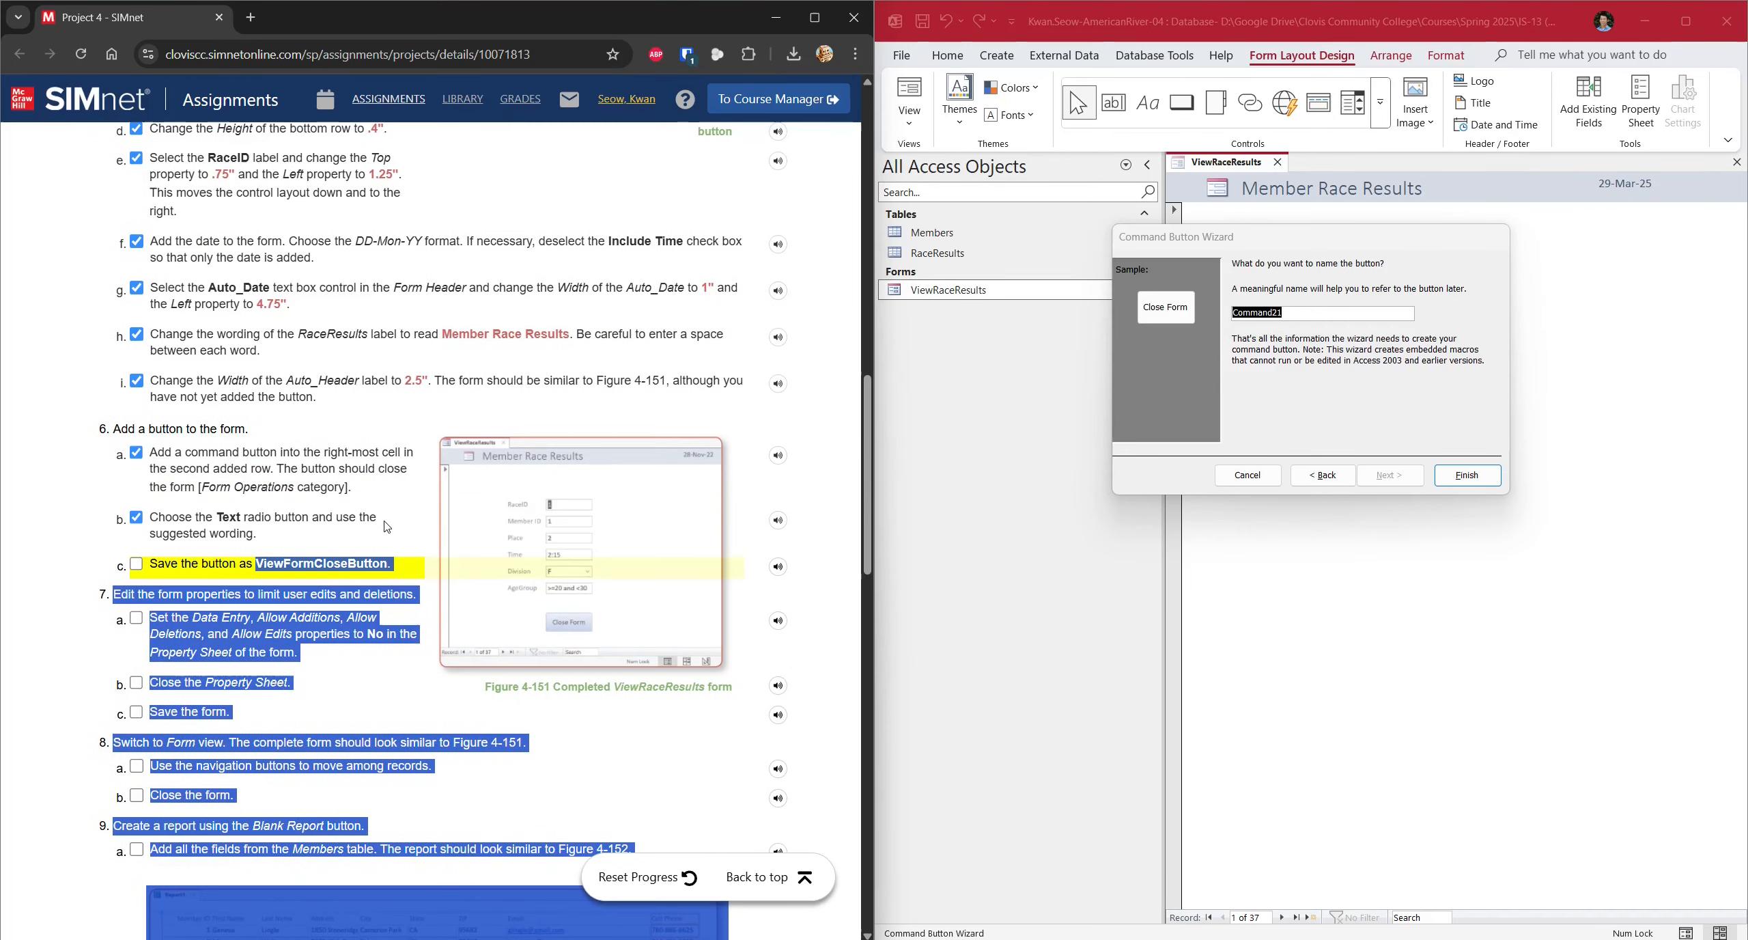
click(385, 527)
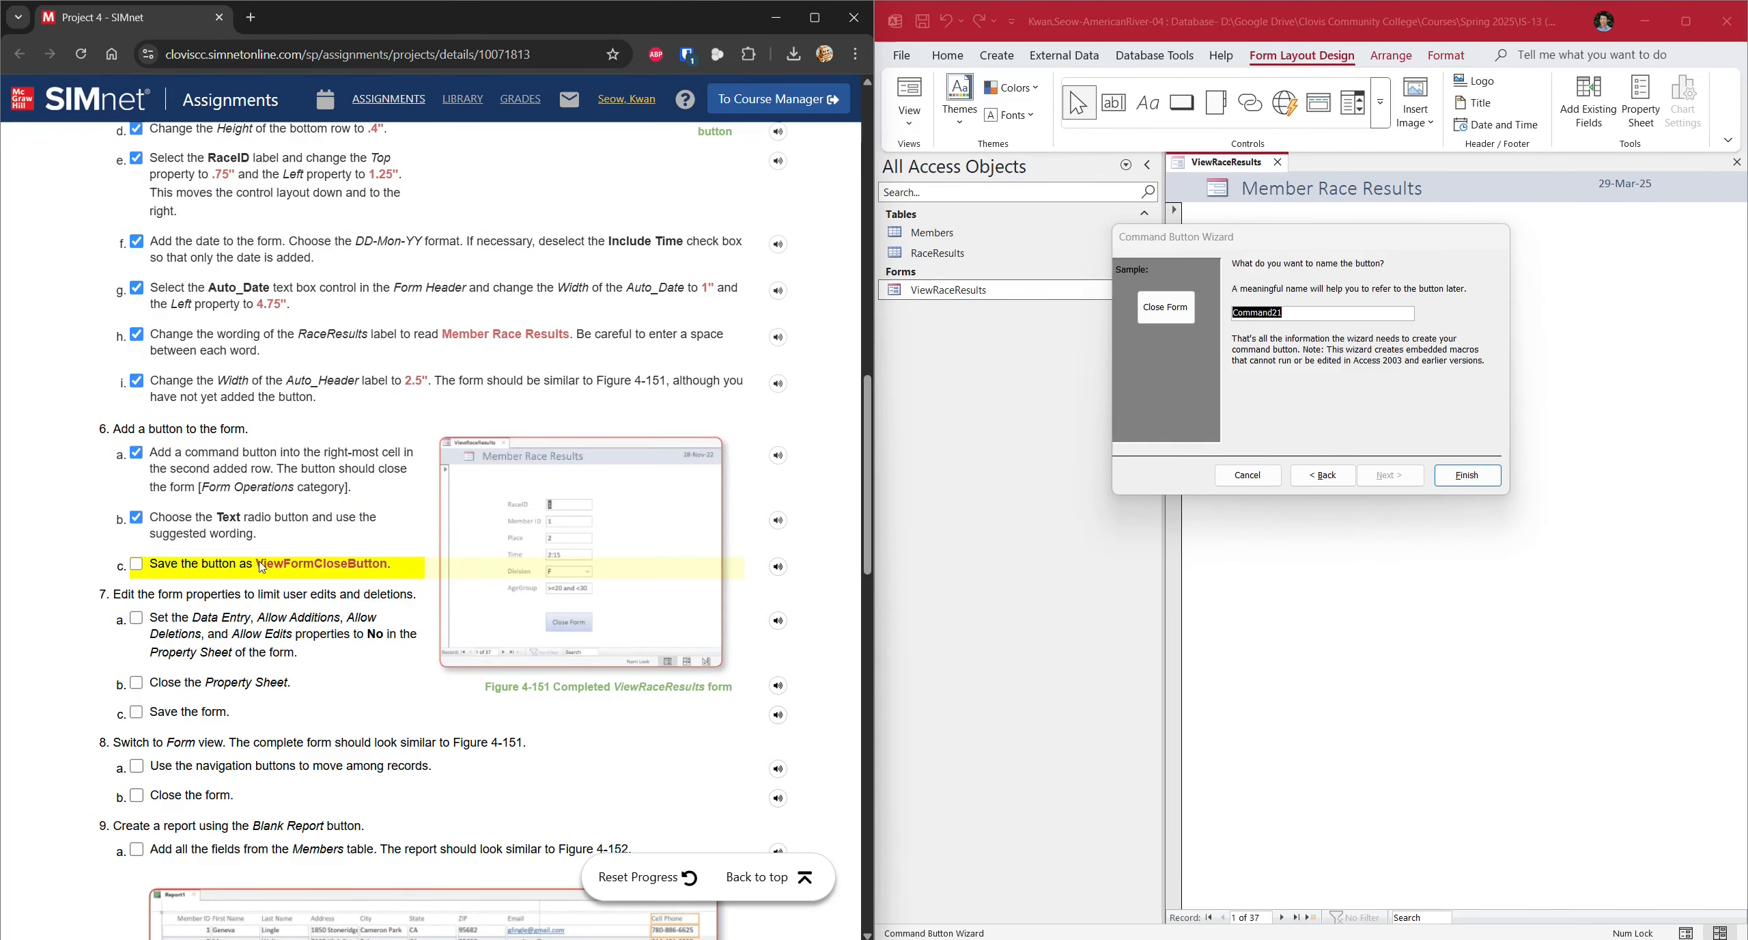
drag(257, 566, 387, 566)
key(ctrl+c)
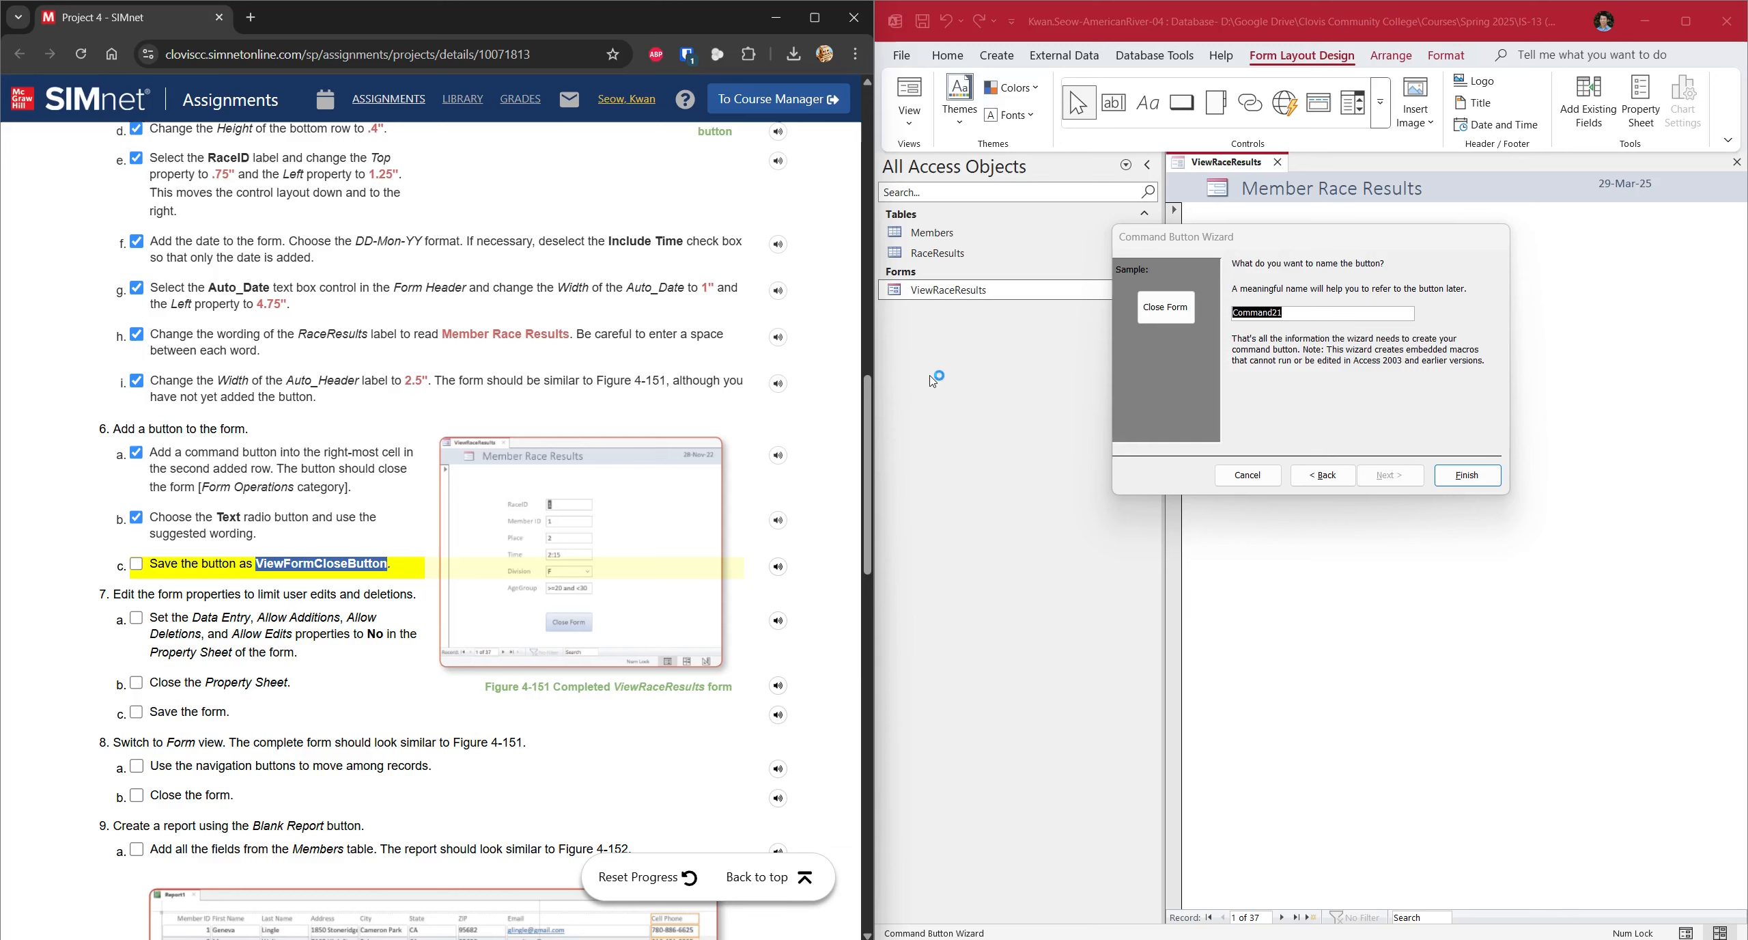
click(1306, 314)
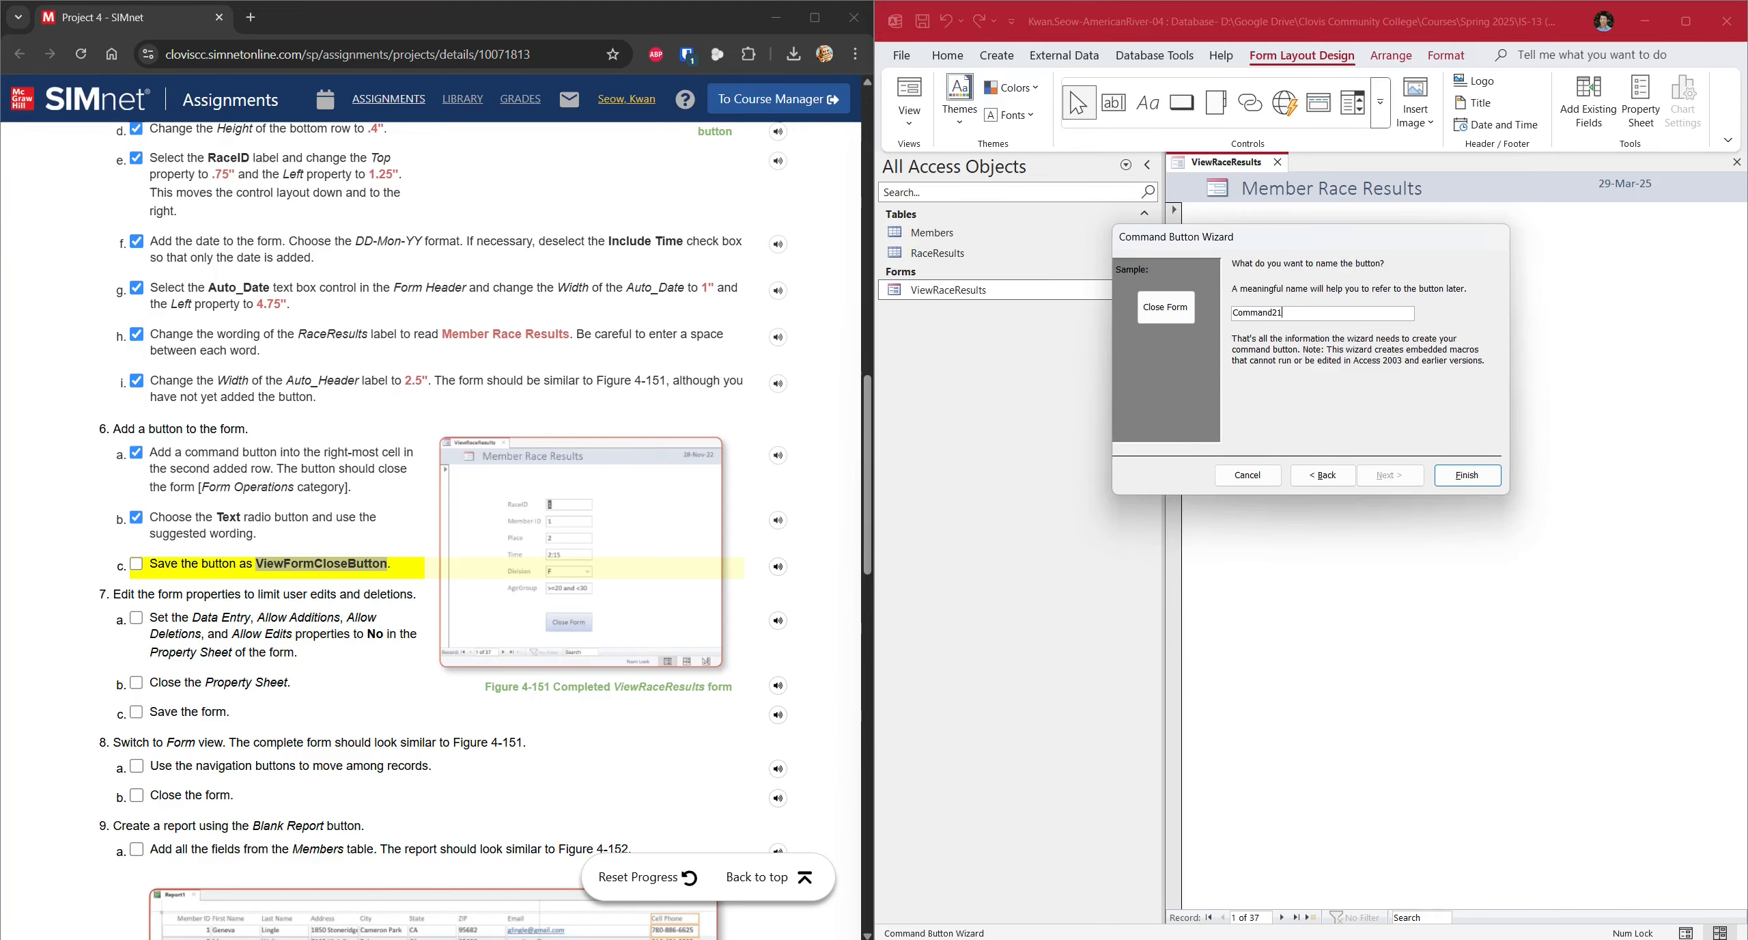
drag(1280, 314, 1226, 313)
key(ctrl+v)
click(1466, 475)
click(136, 564)
- Open the properties of the whole form and set Allow Additions to No
scroll(262, 428, down, 2)
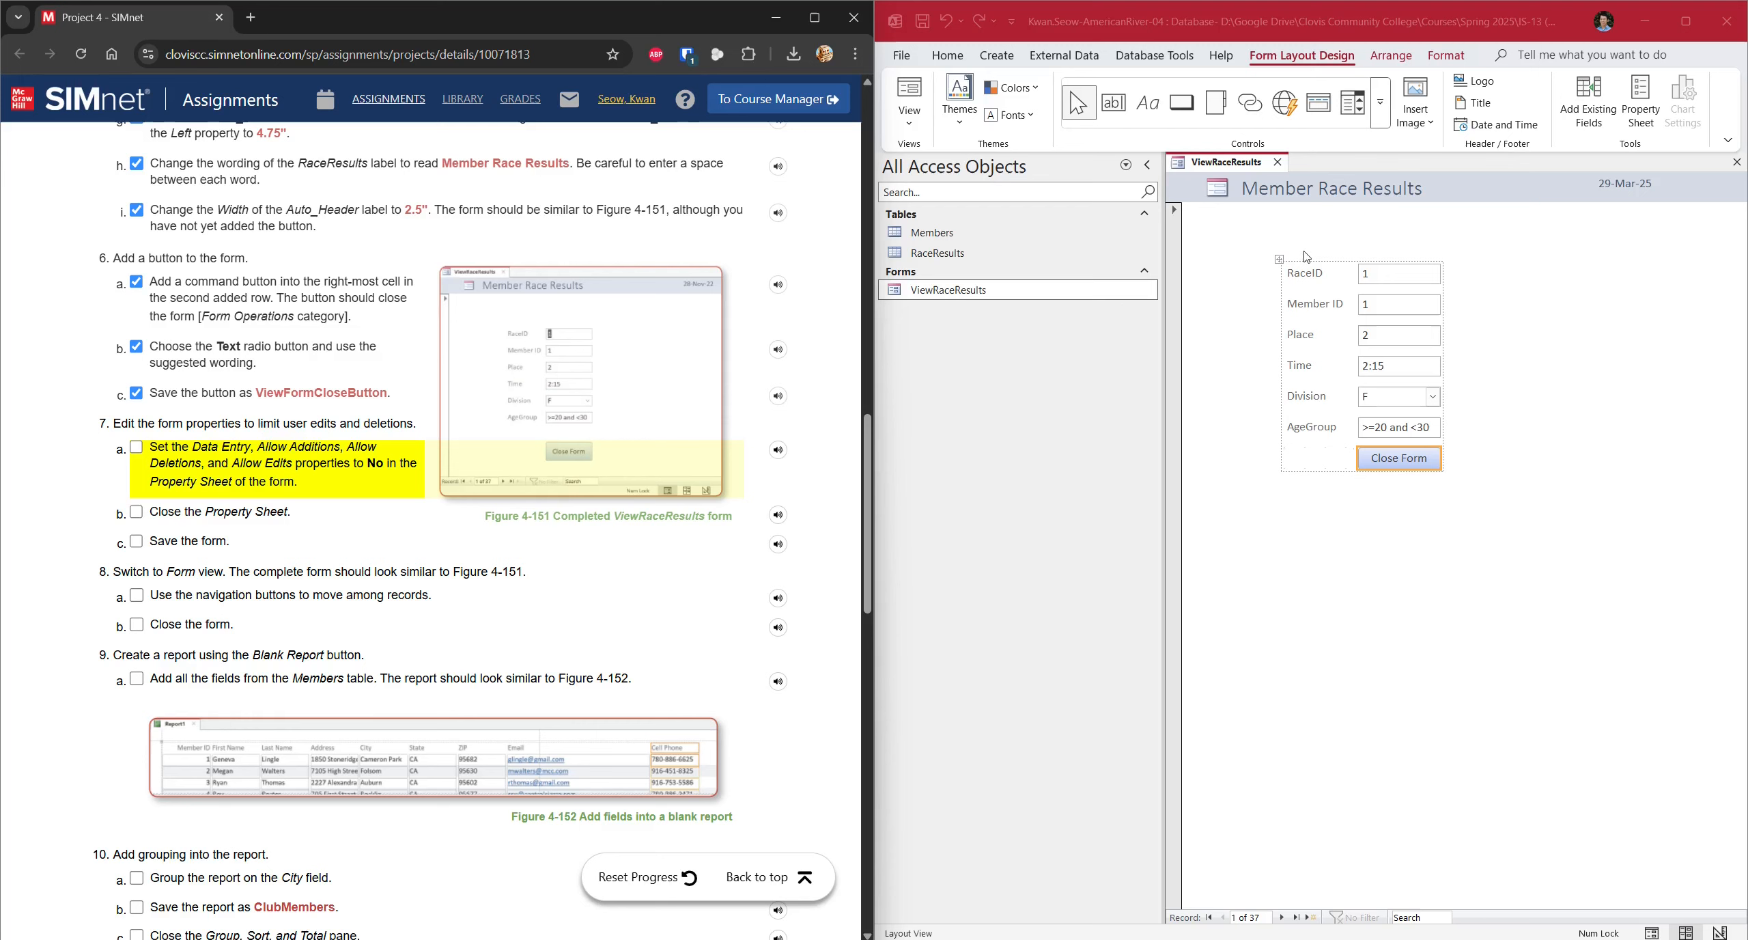
click(1646, 107)
click(1646, 107)
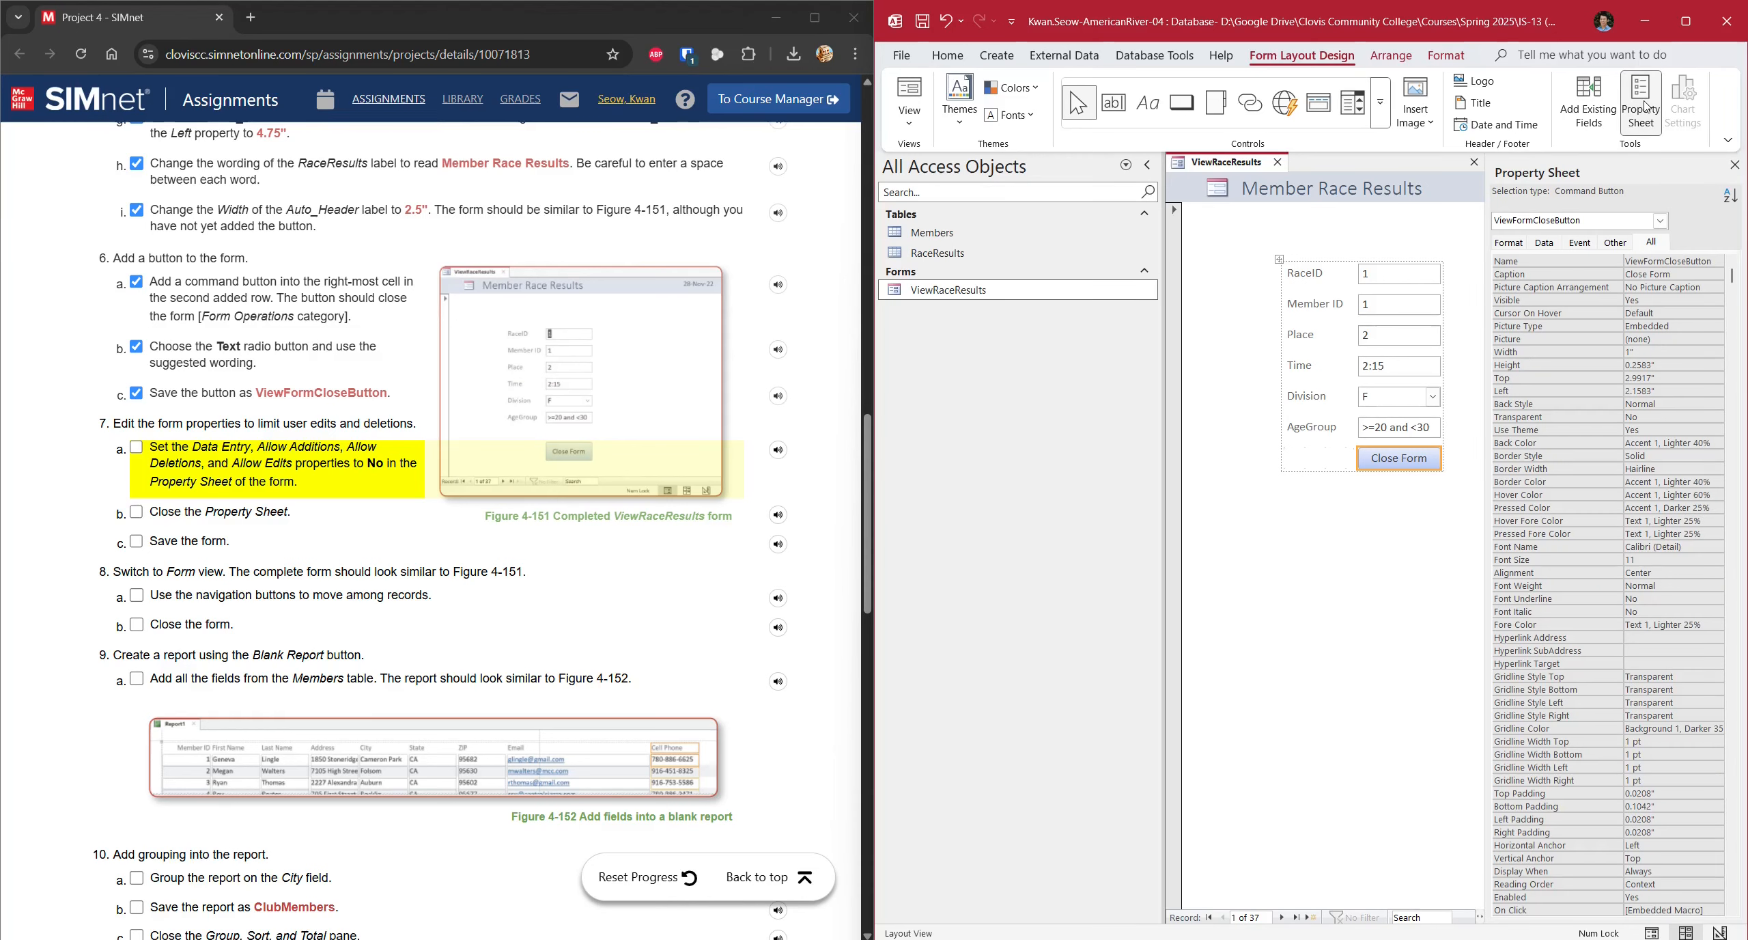
click(1658, 221)
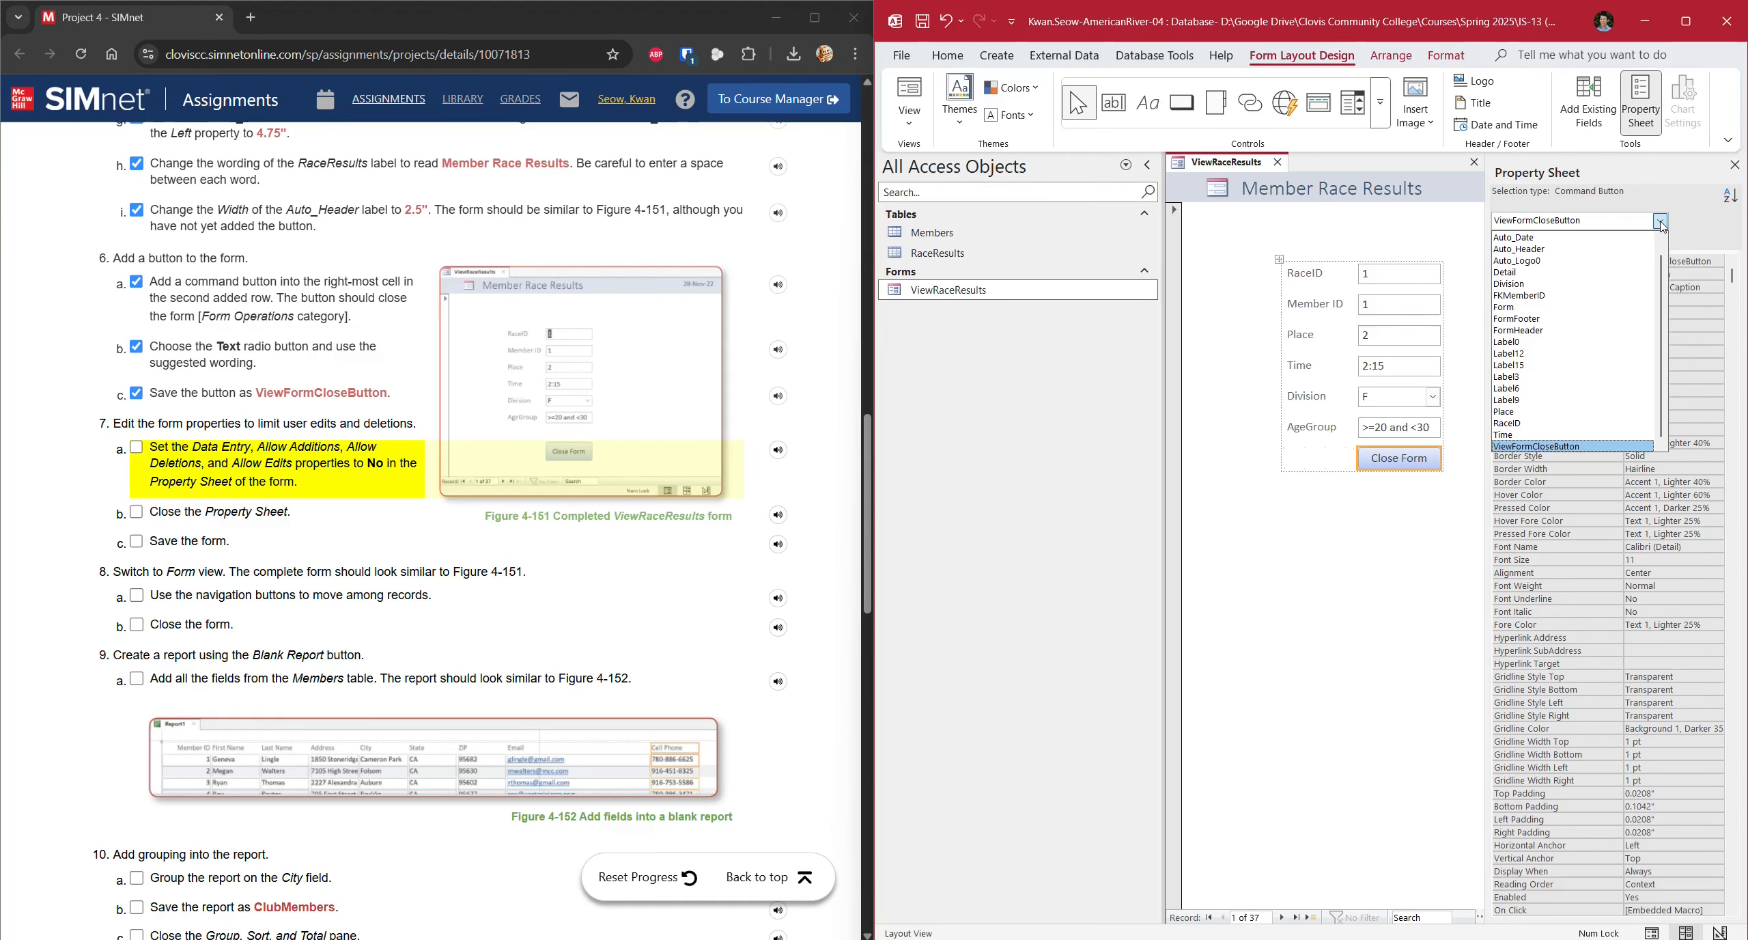
click(1508, 308)
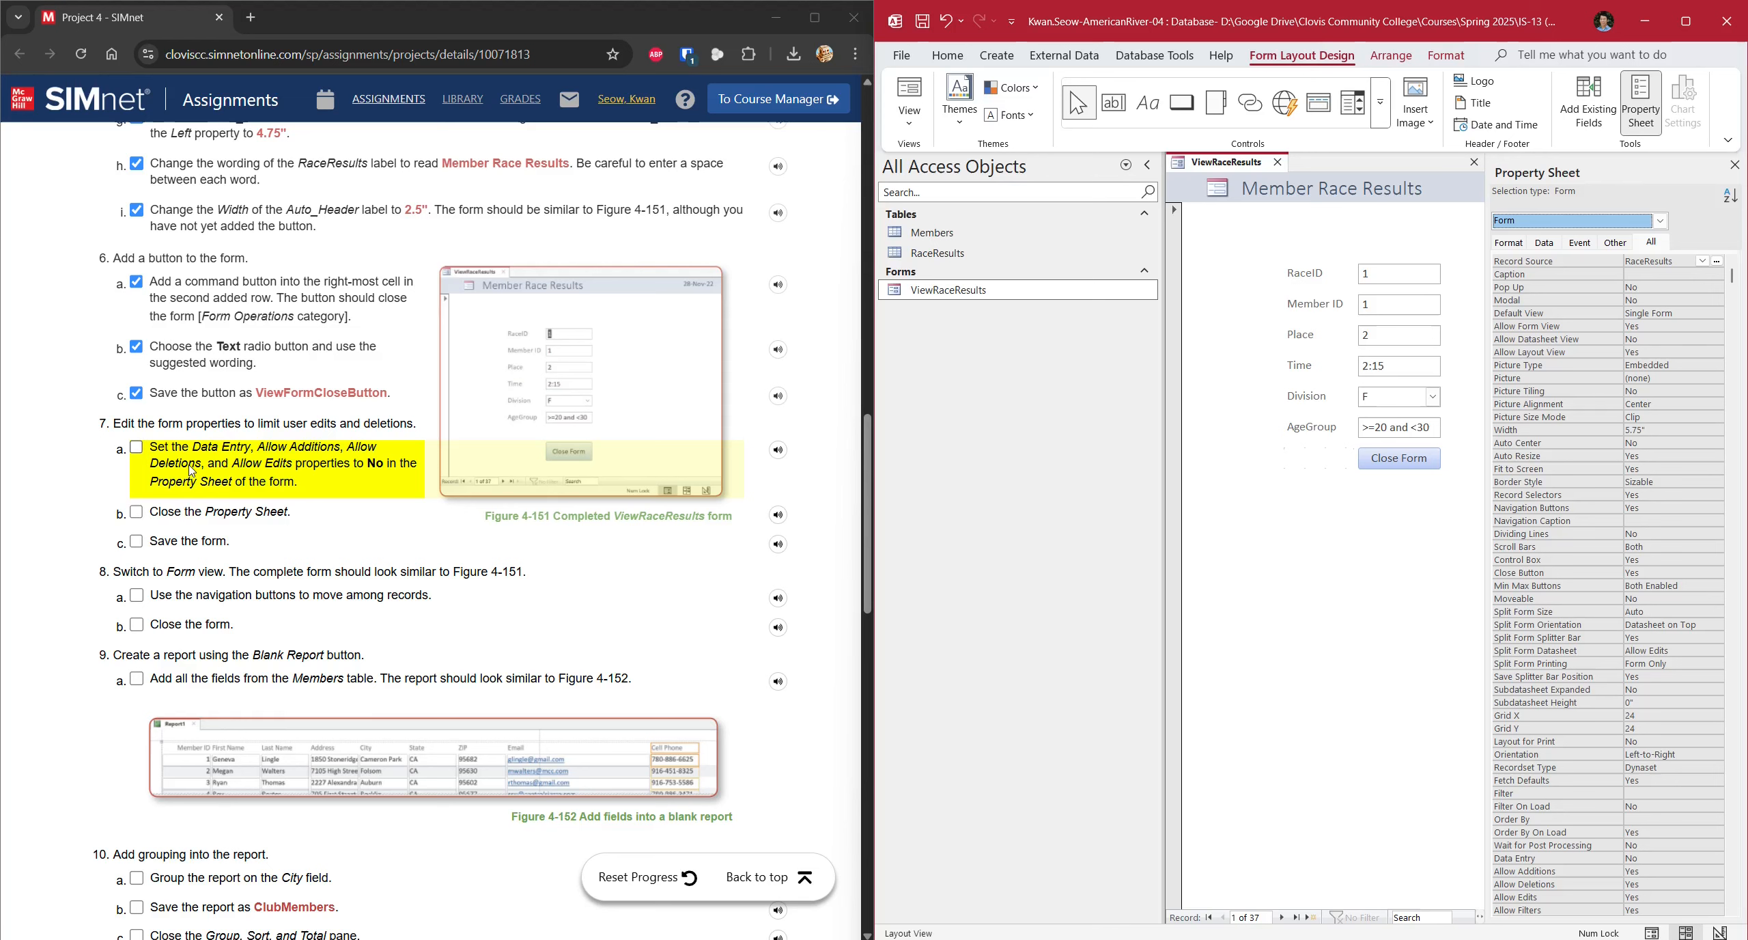
scroll(1633, 555, down, 3)
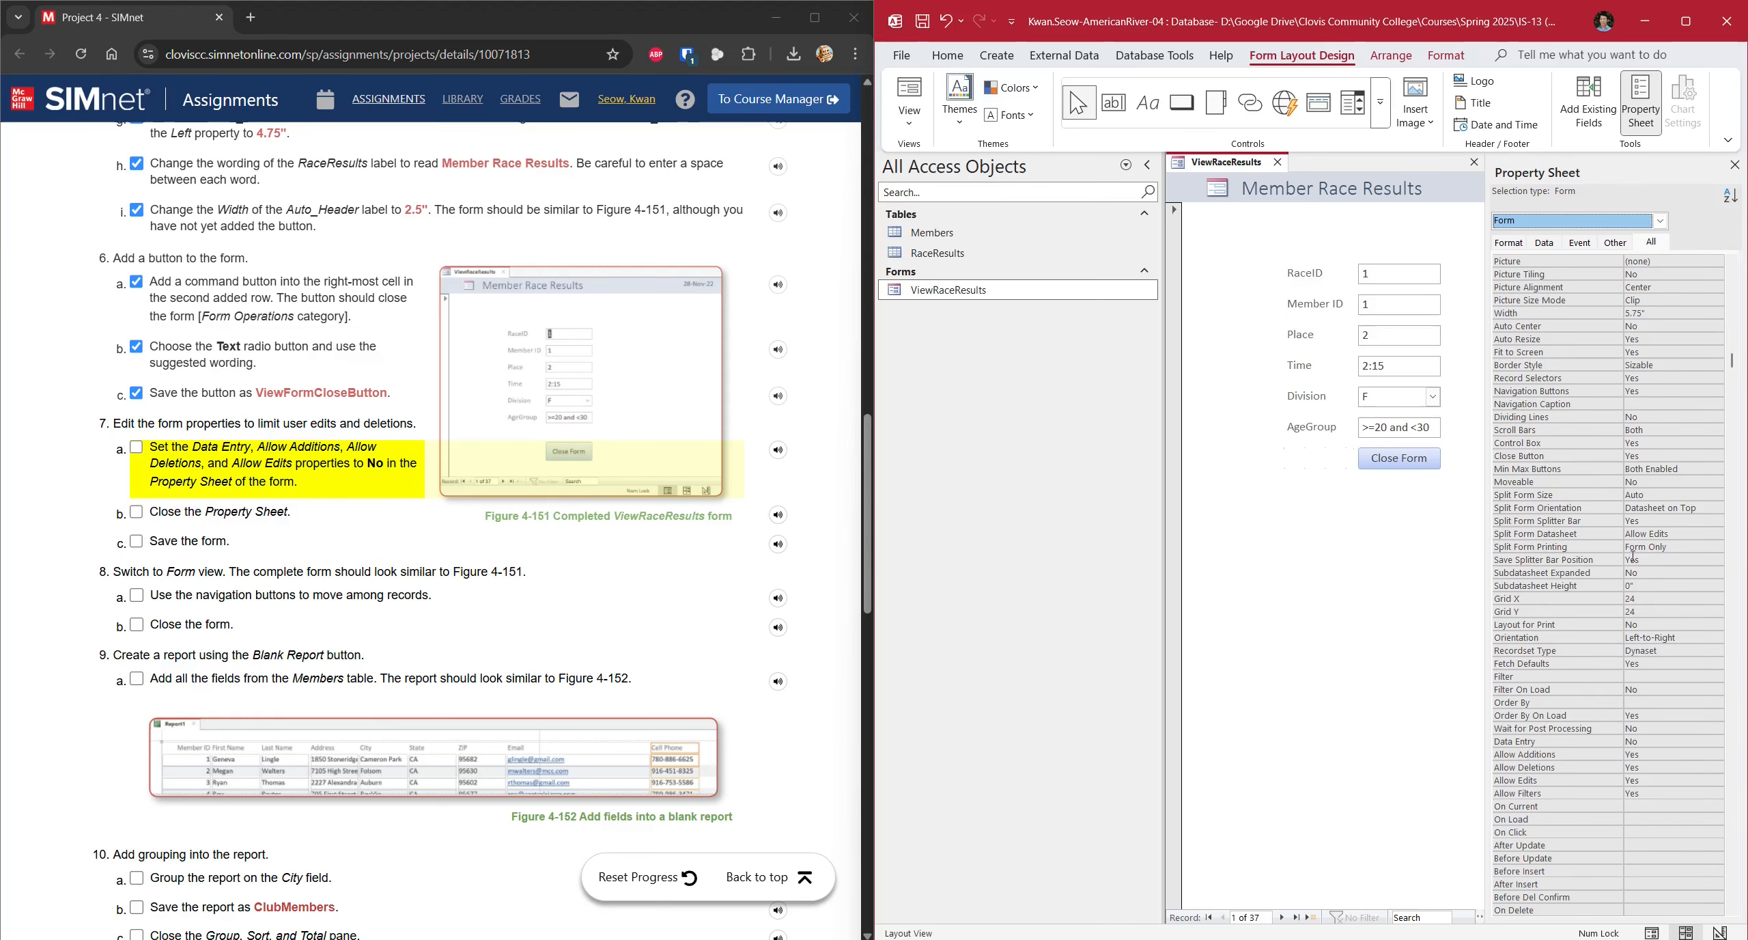
scroll(1633, 555, down, 3)
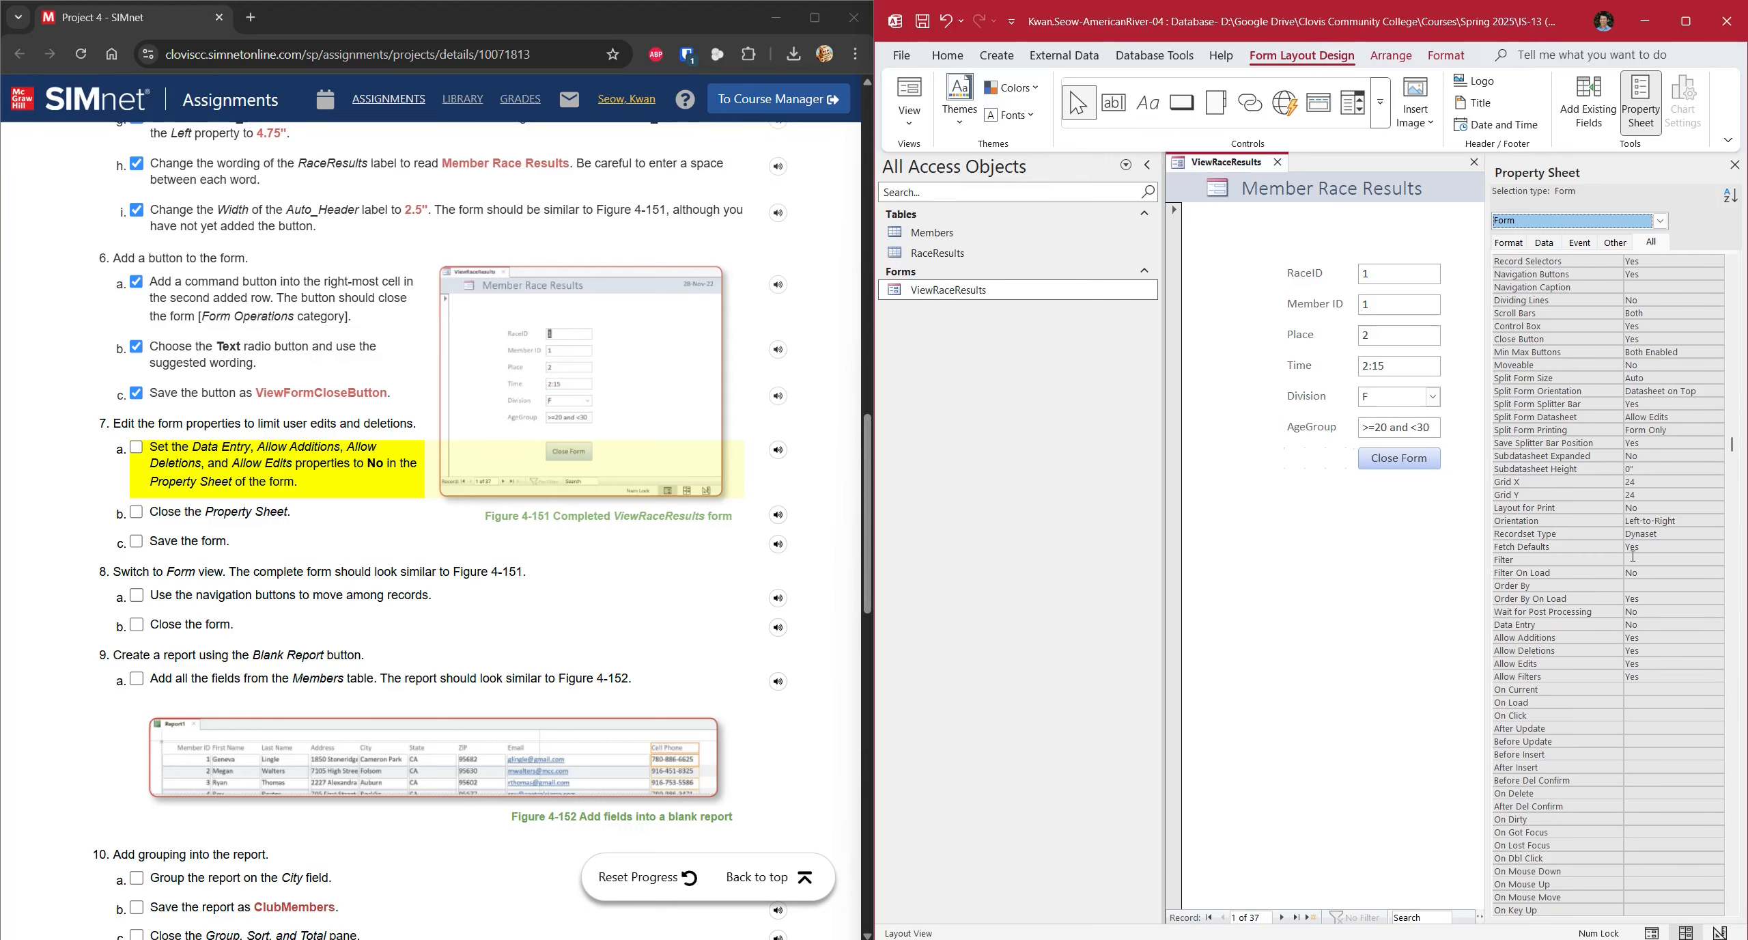
scroll(1634, 555, down, 1)
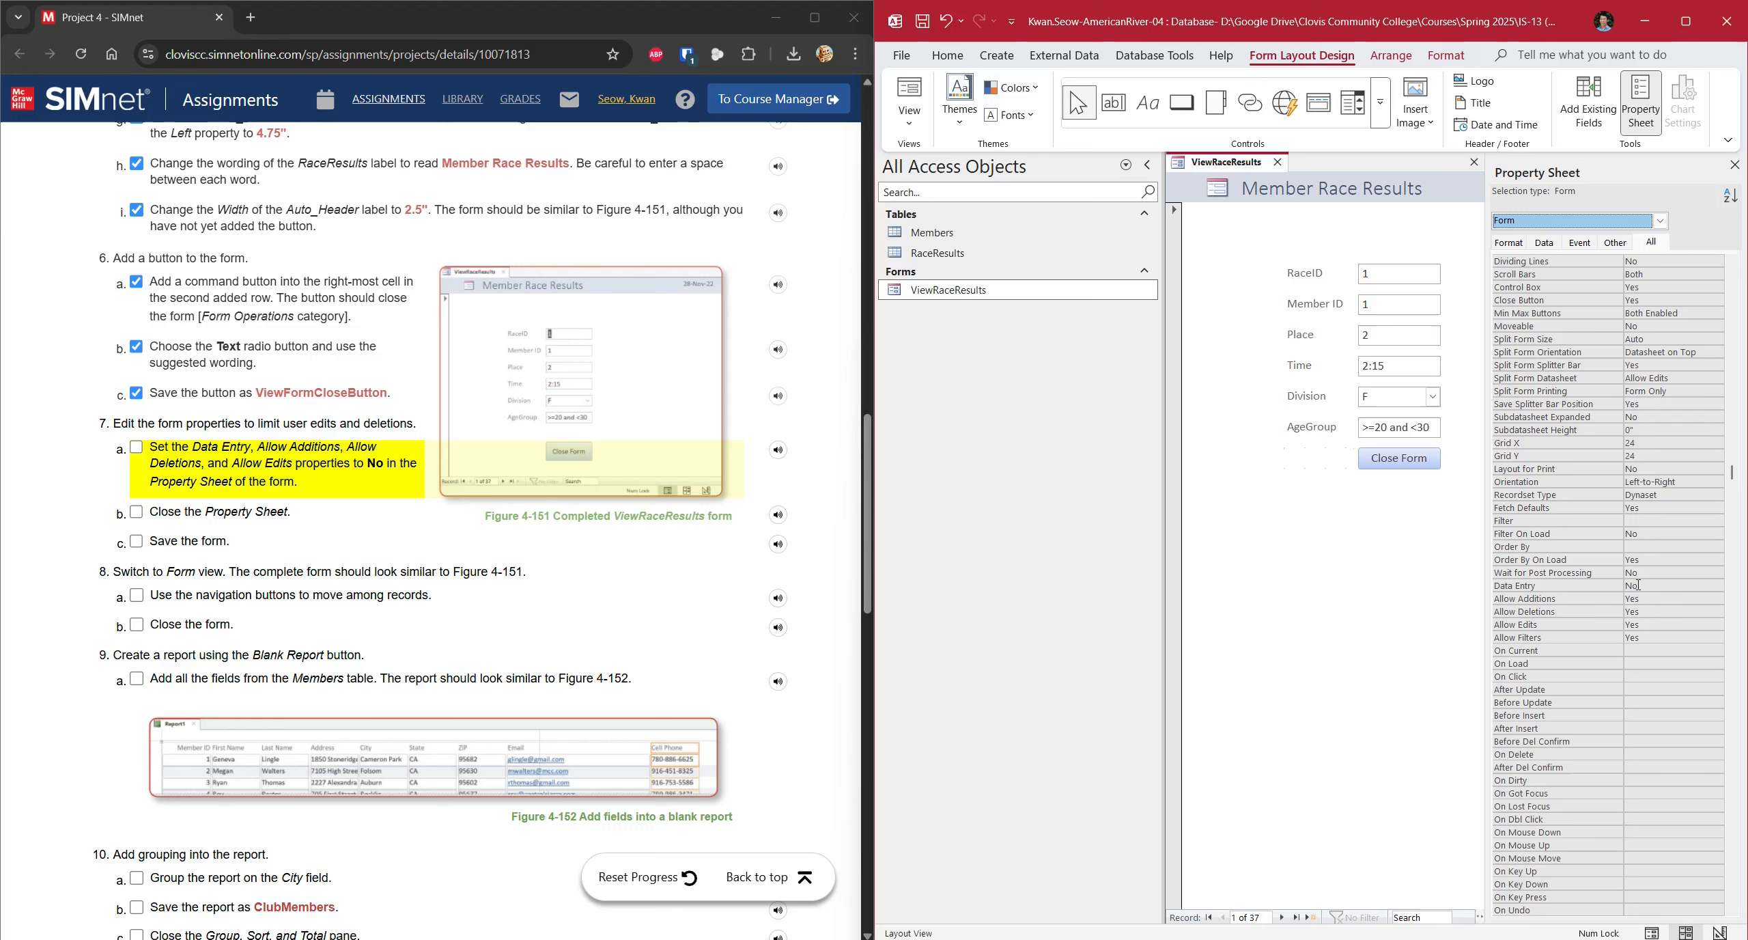
click(1638, 598)
click(1716, 598)
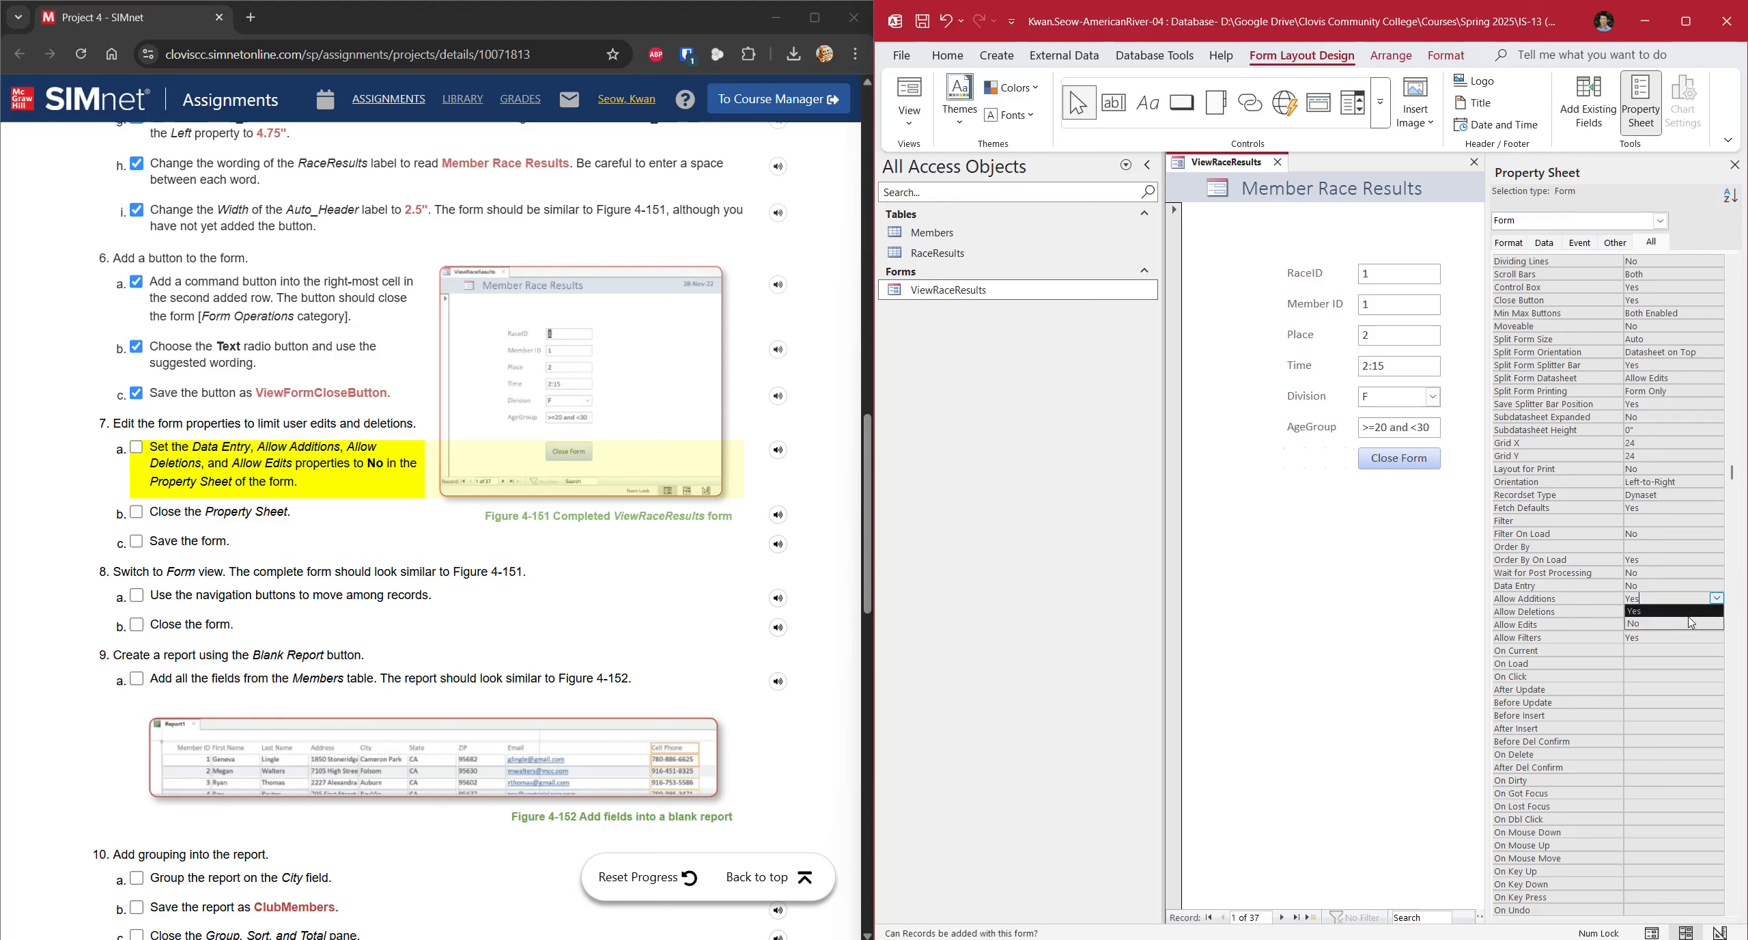
click(1690, 622)
- Set the form's Allow Deletions and Allow Edits properties to No and mark instruction step 7a as completed
scroll(1675, 646, down, 4)
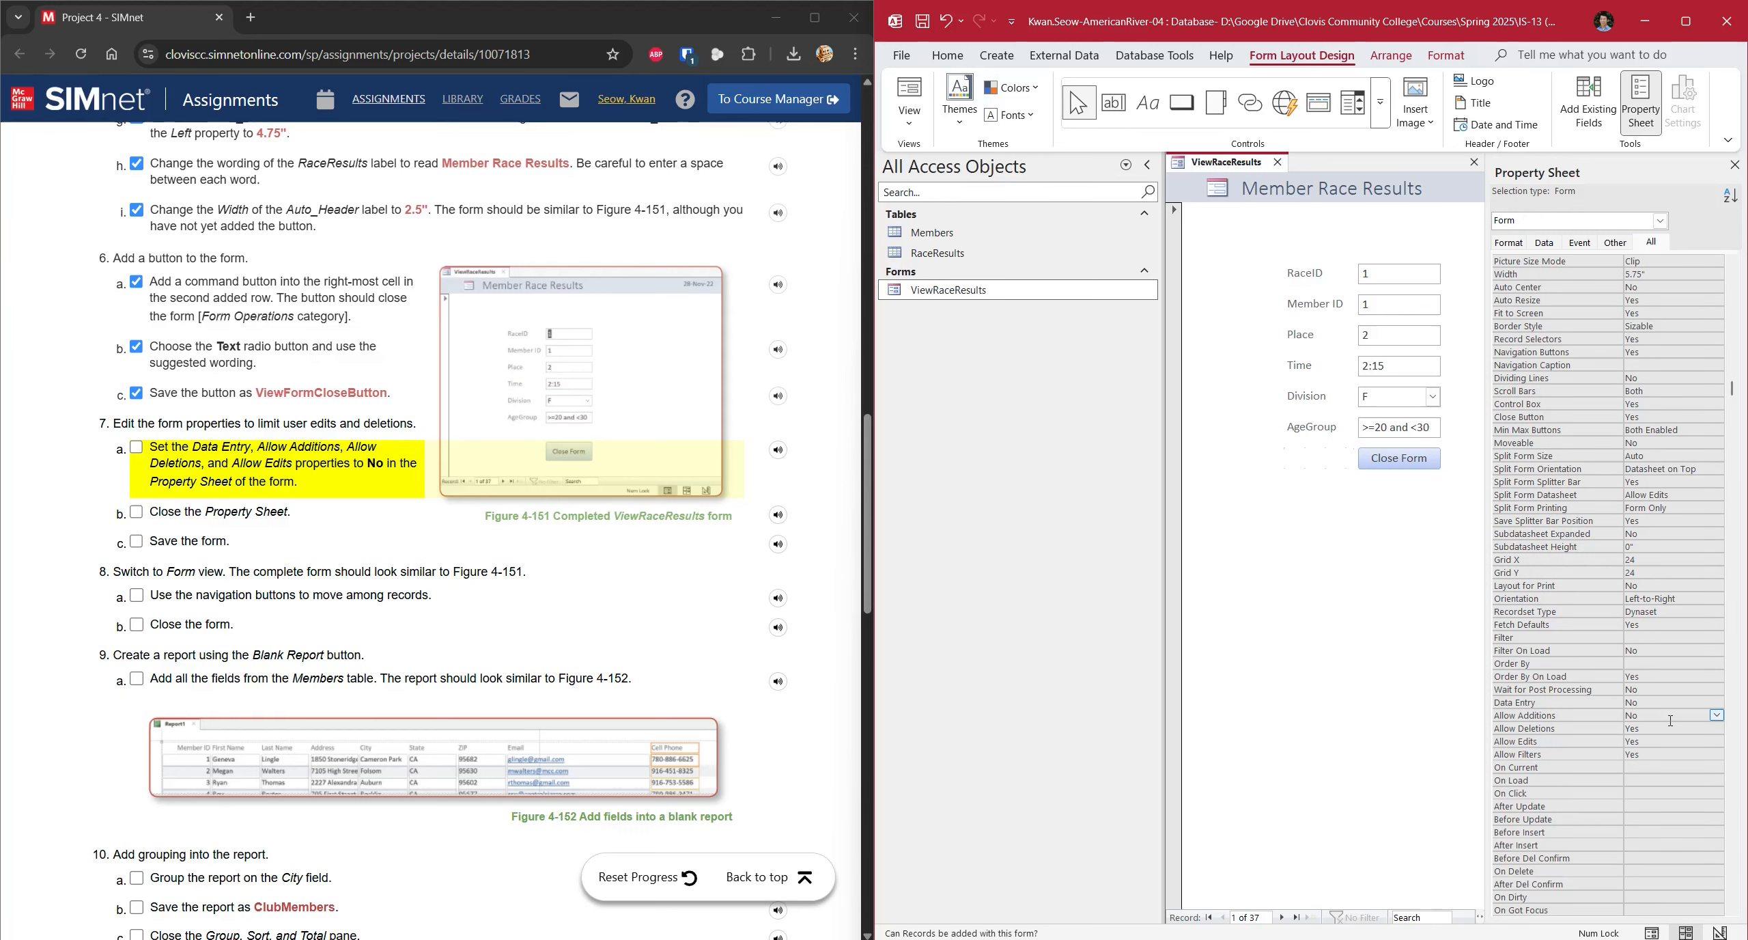
click(1705, 730)
click(1717, 728)
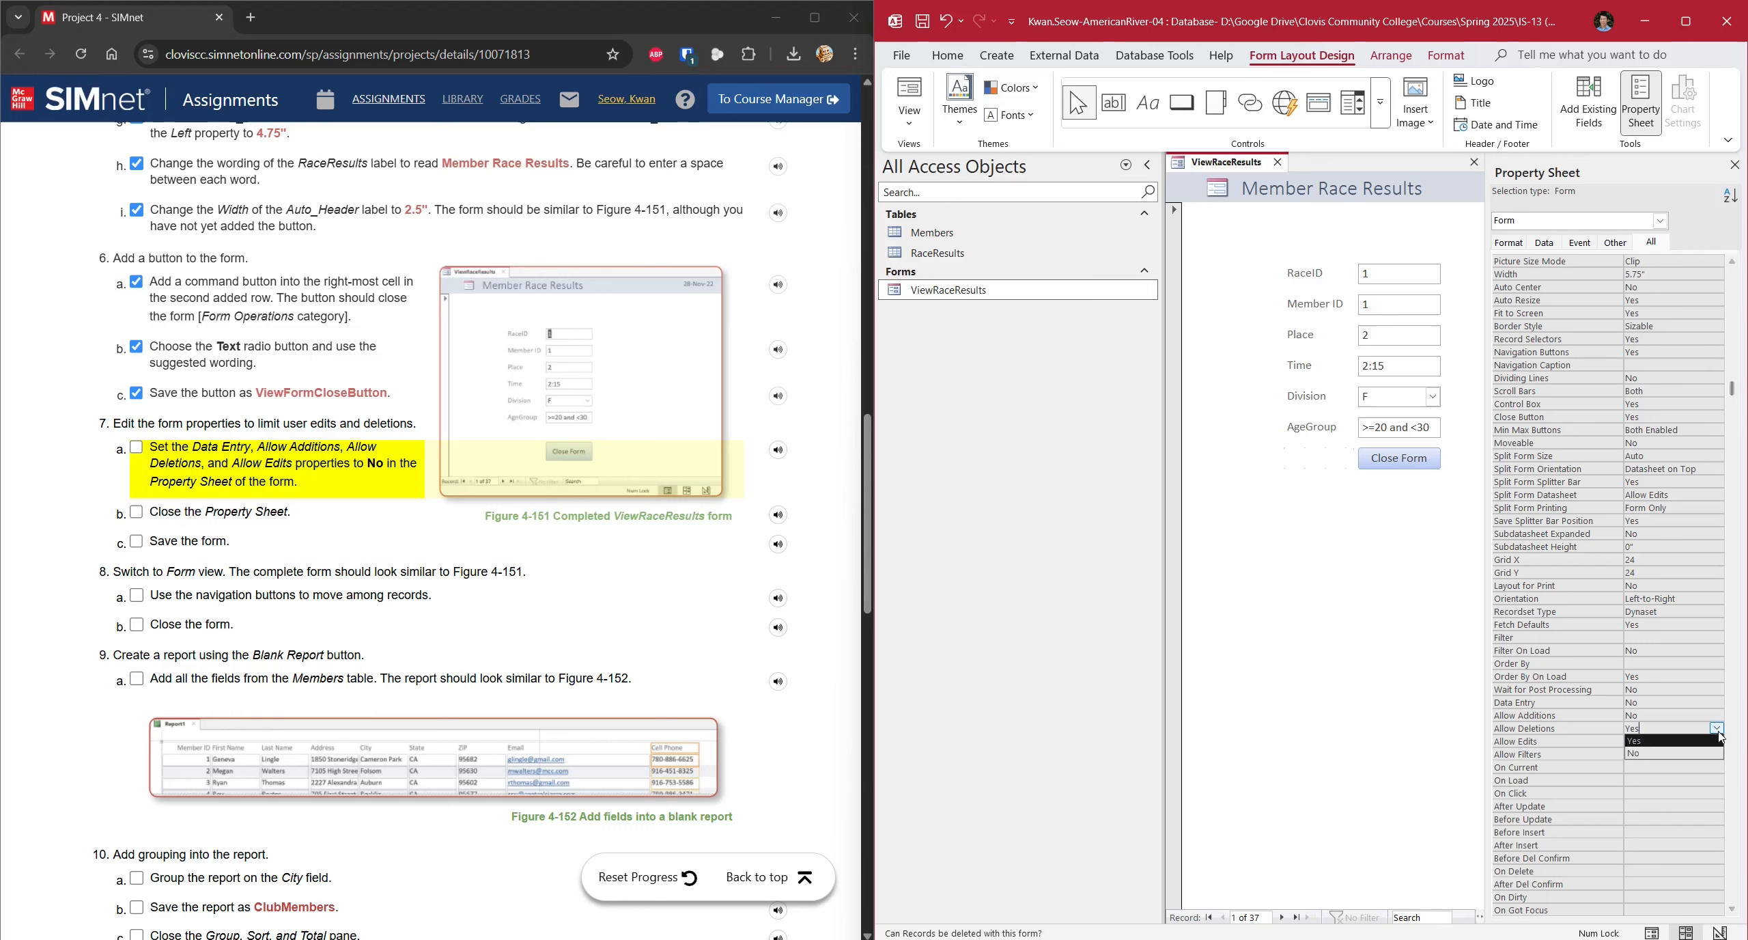
click(1659, 754)
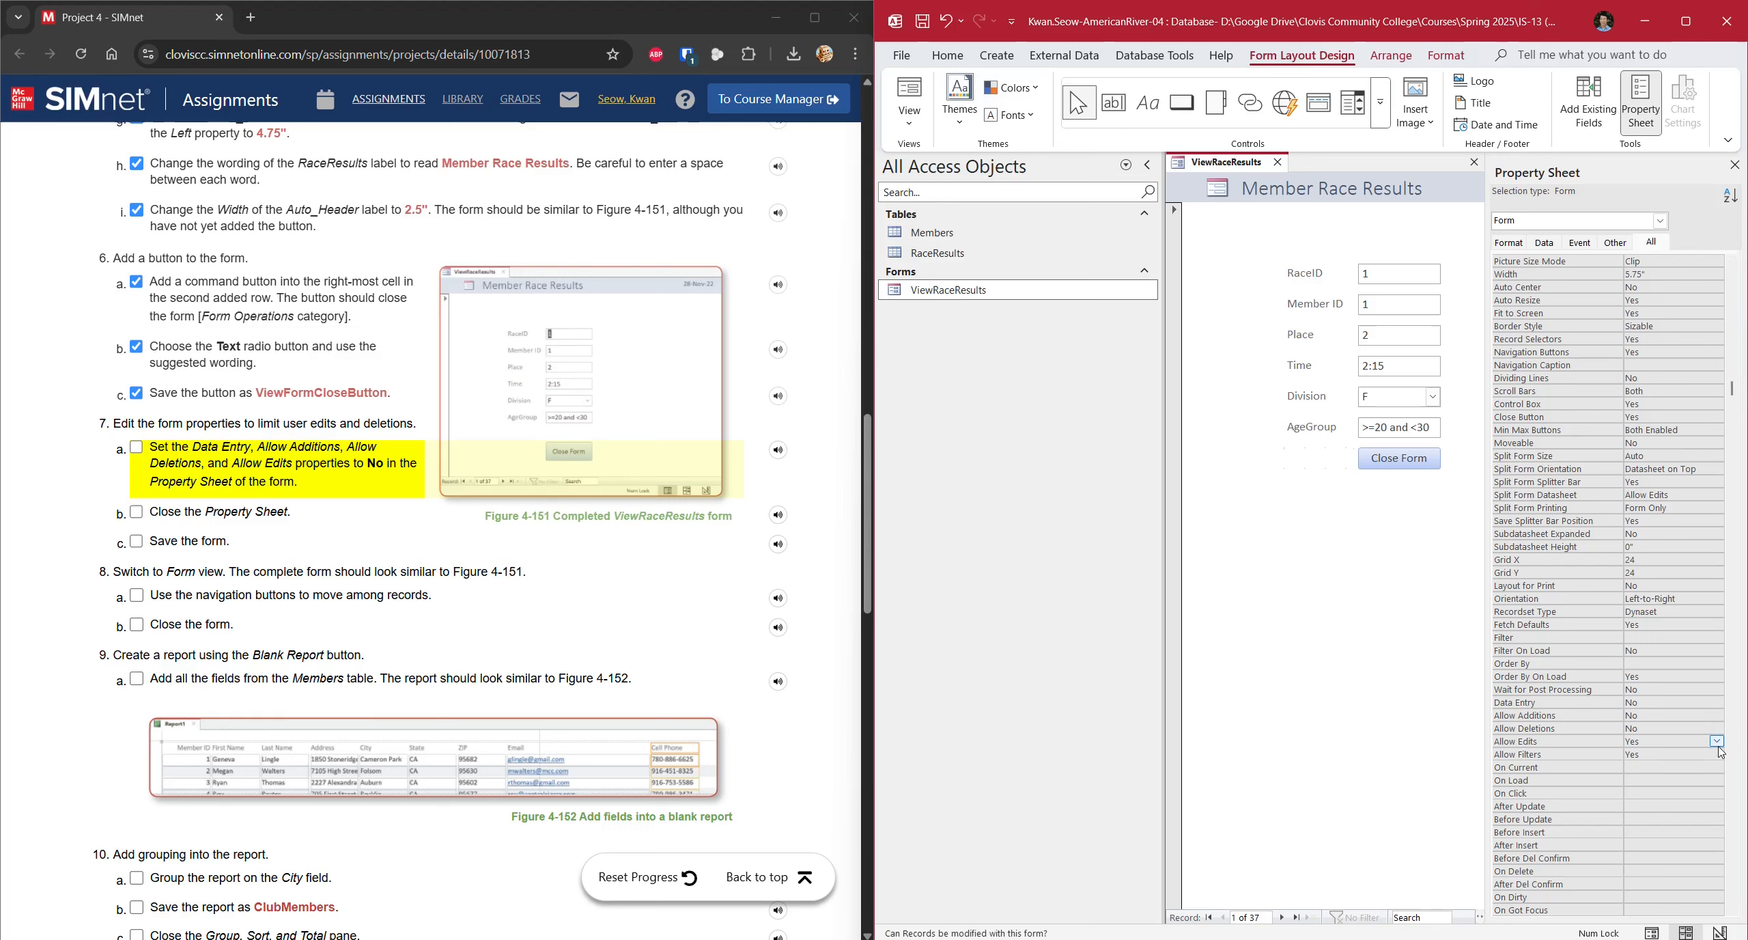
click(1717, 740)
click(1669, 767)
click(137, 447)
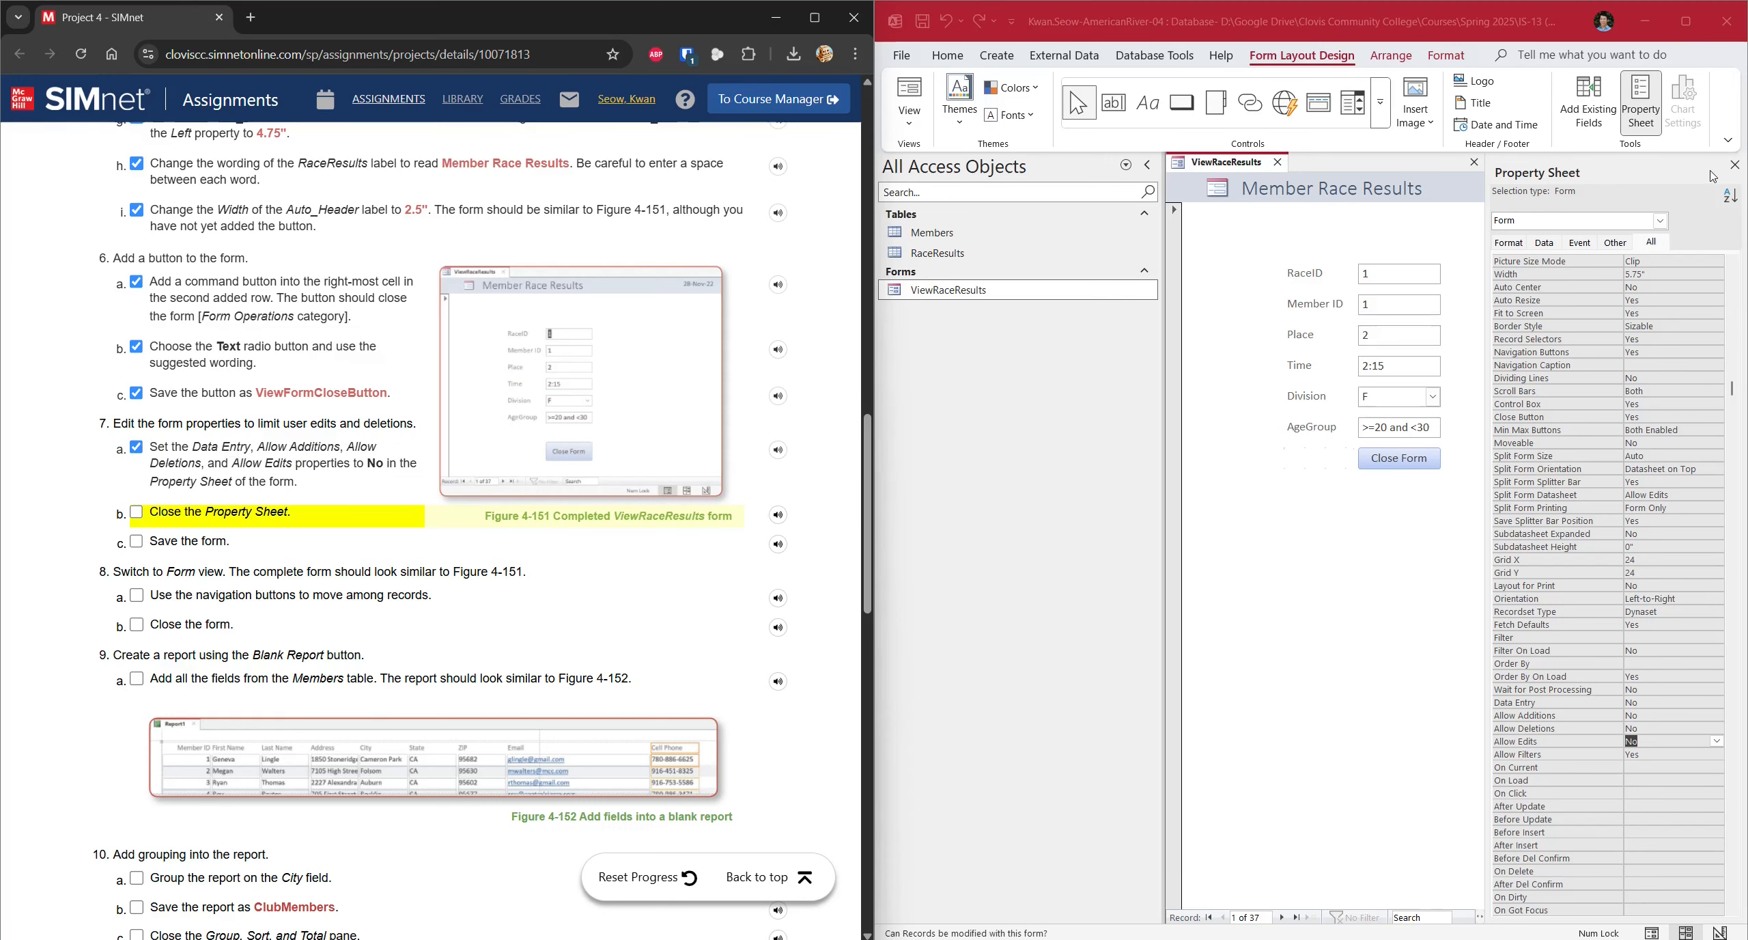
- Close the Property Sheet, save the ViewRaceResults form, and mark instruction step 7b as completed
click(1734, 164)
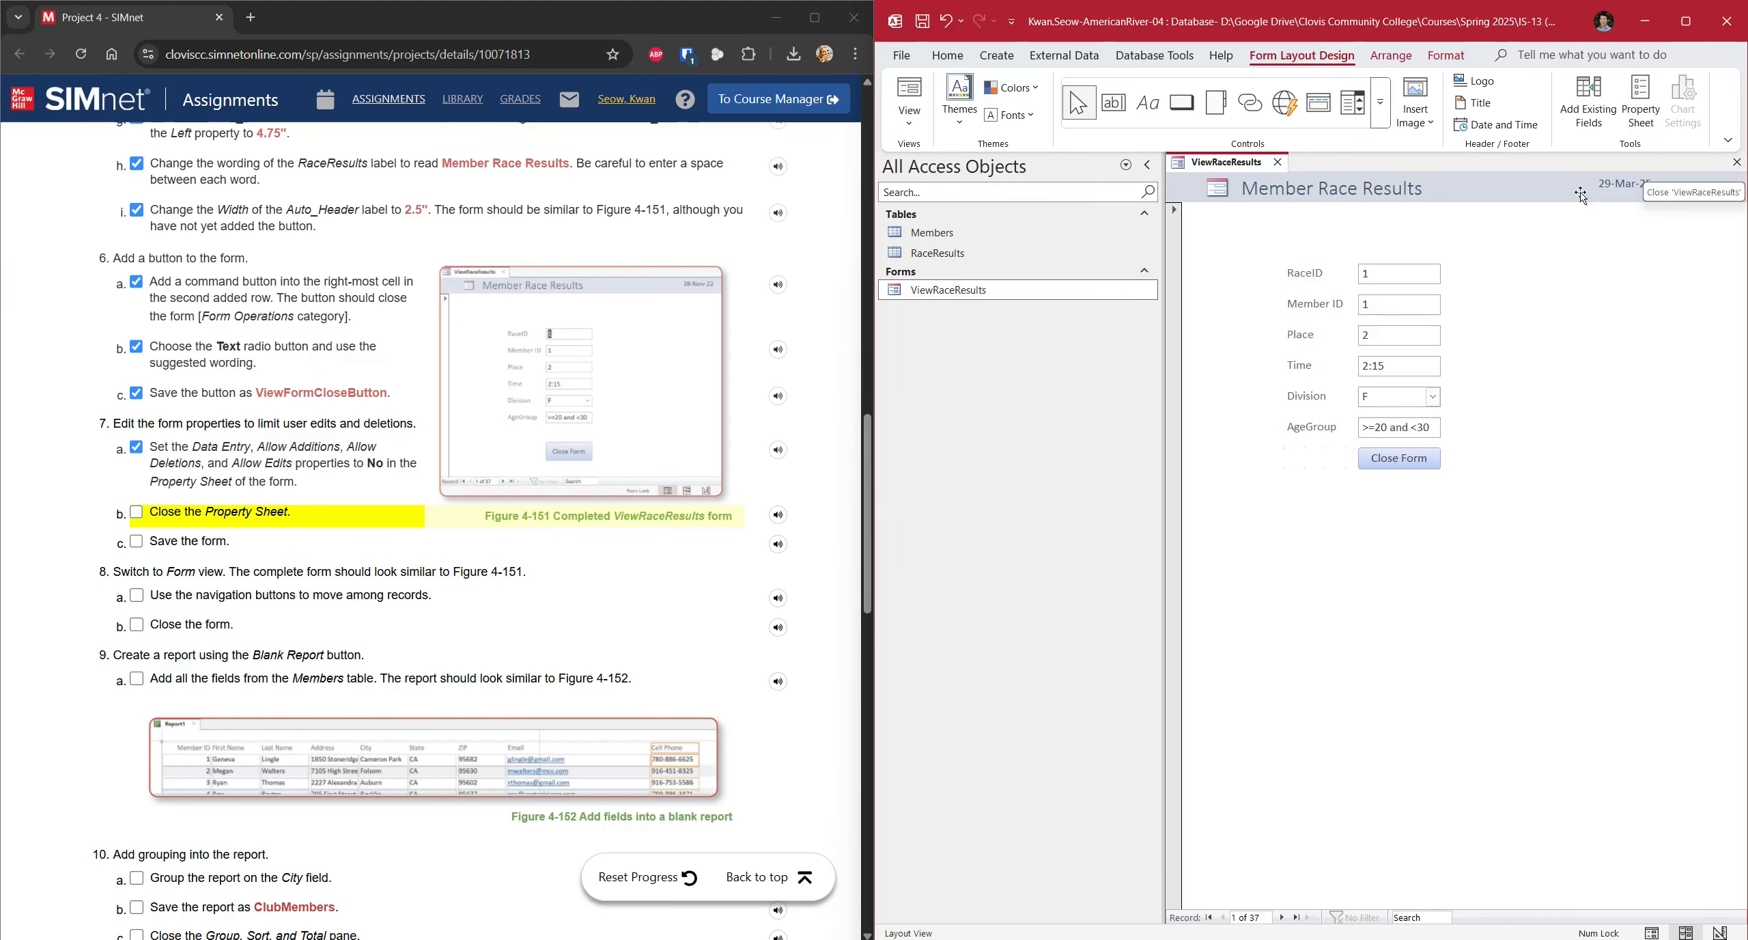
right_click(1222, 169)
click(1232, 183)
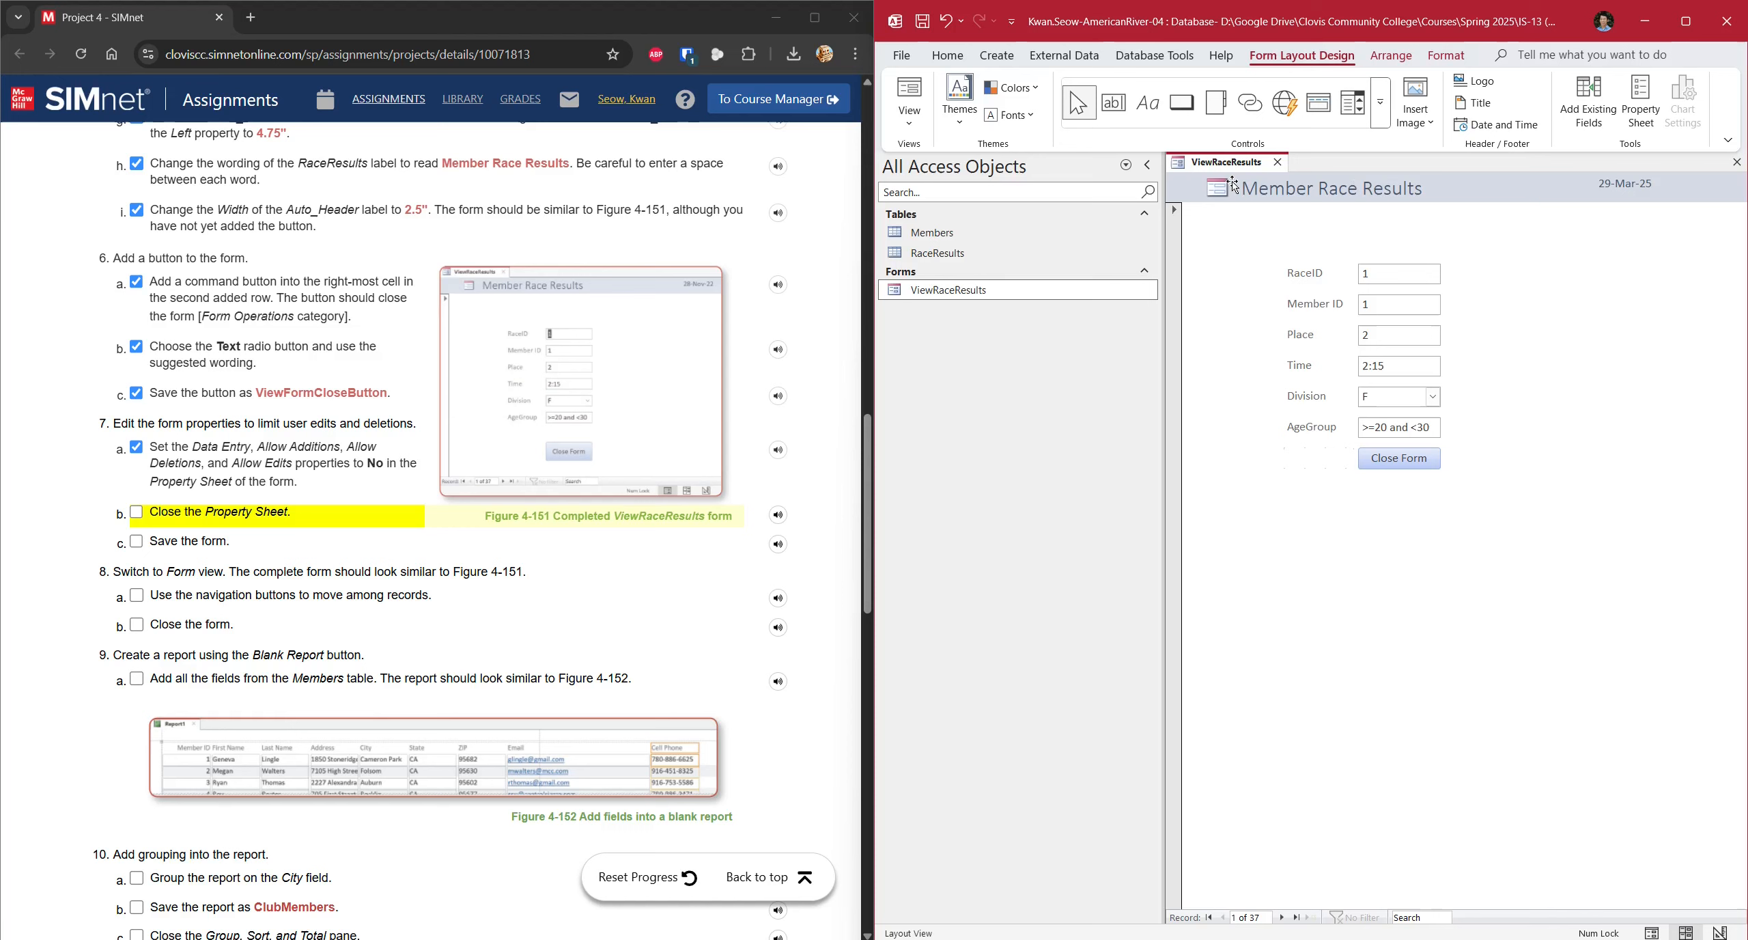
click(136, 512)
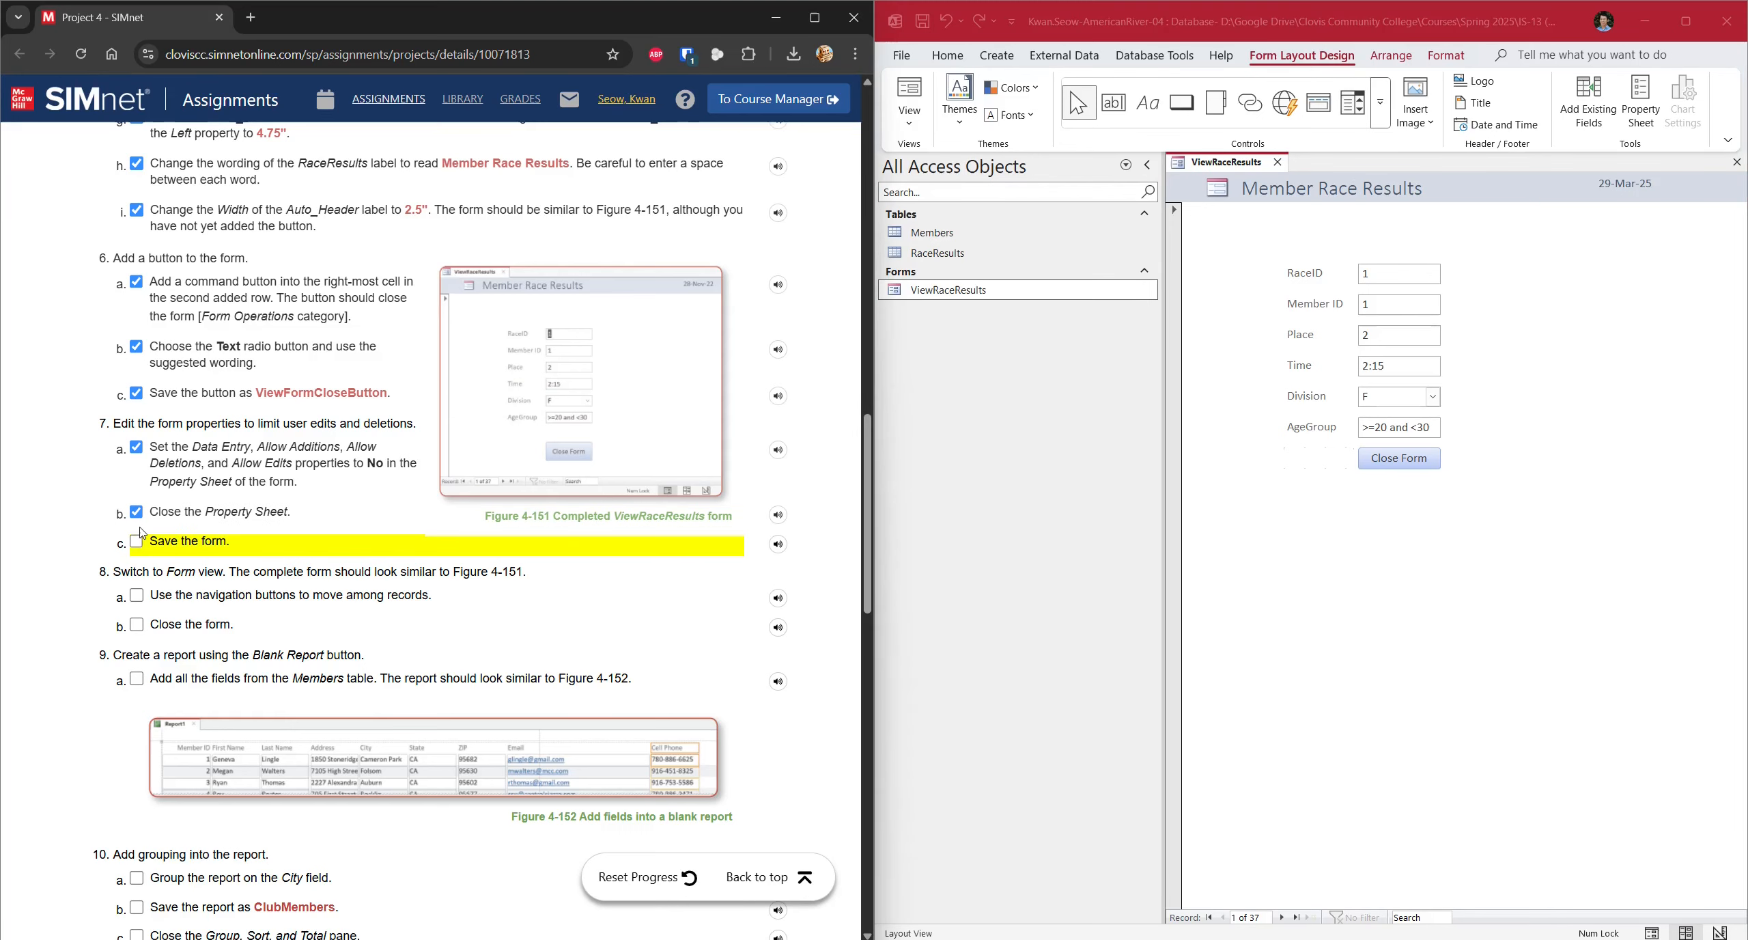
- Mark instruction step 7c as completed and switch the ViewRaceResults form to Form view
click(137, 541)
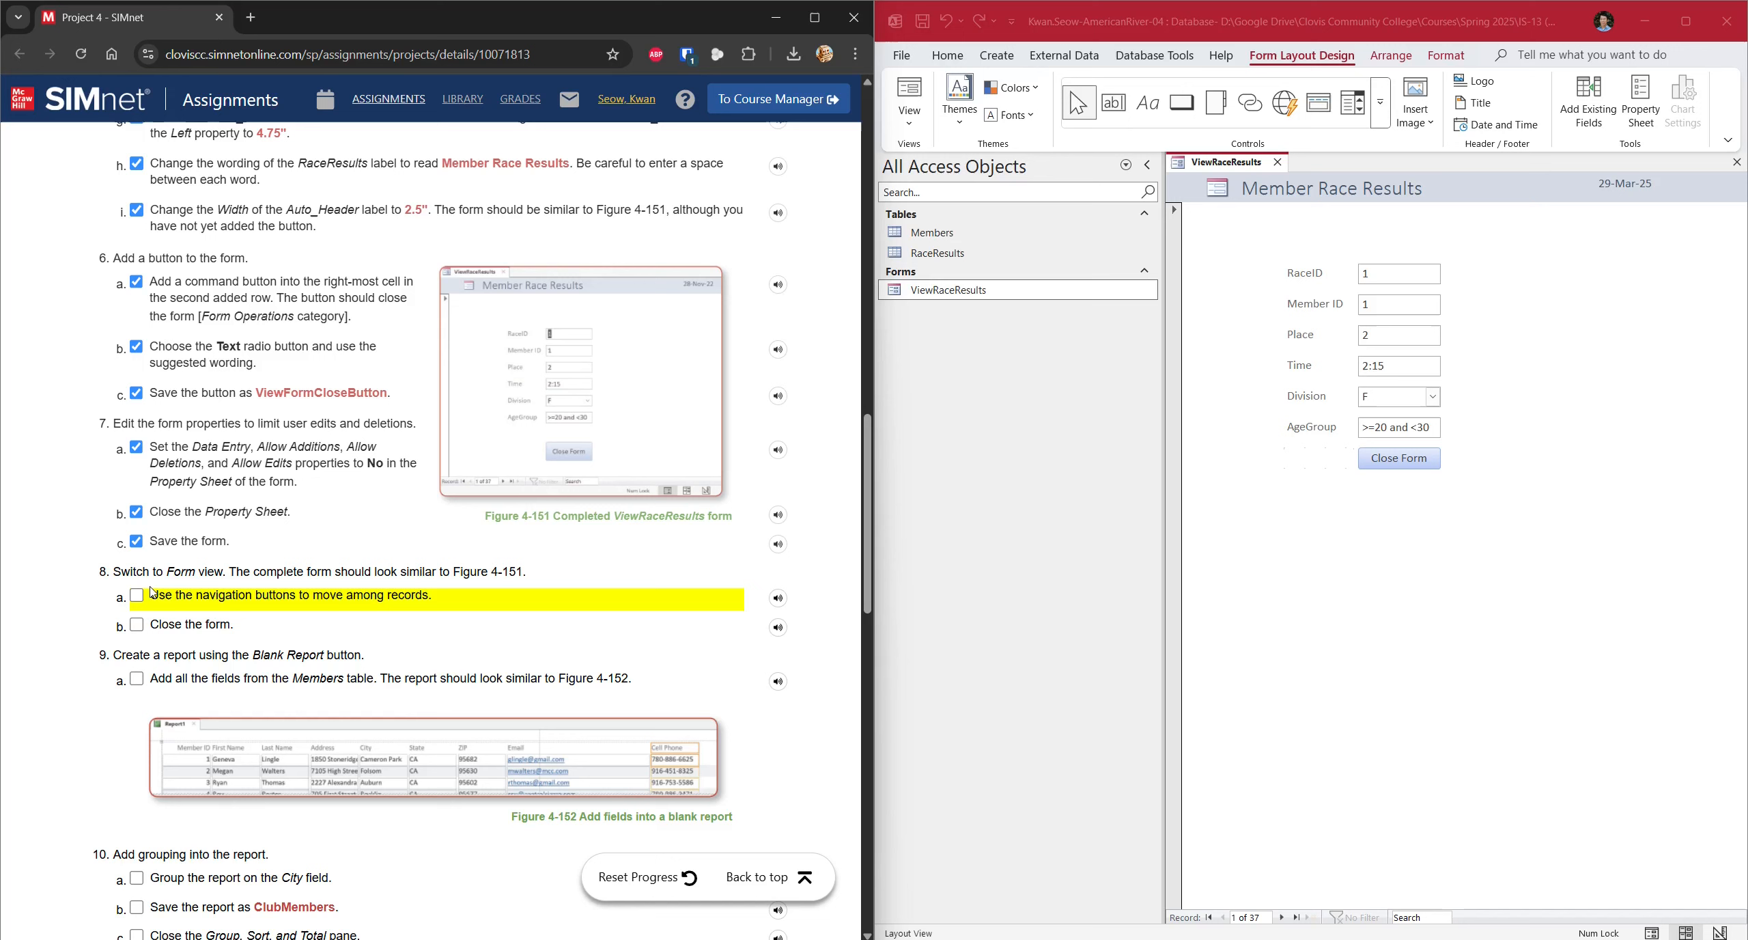
right_click(1227, 164)
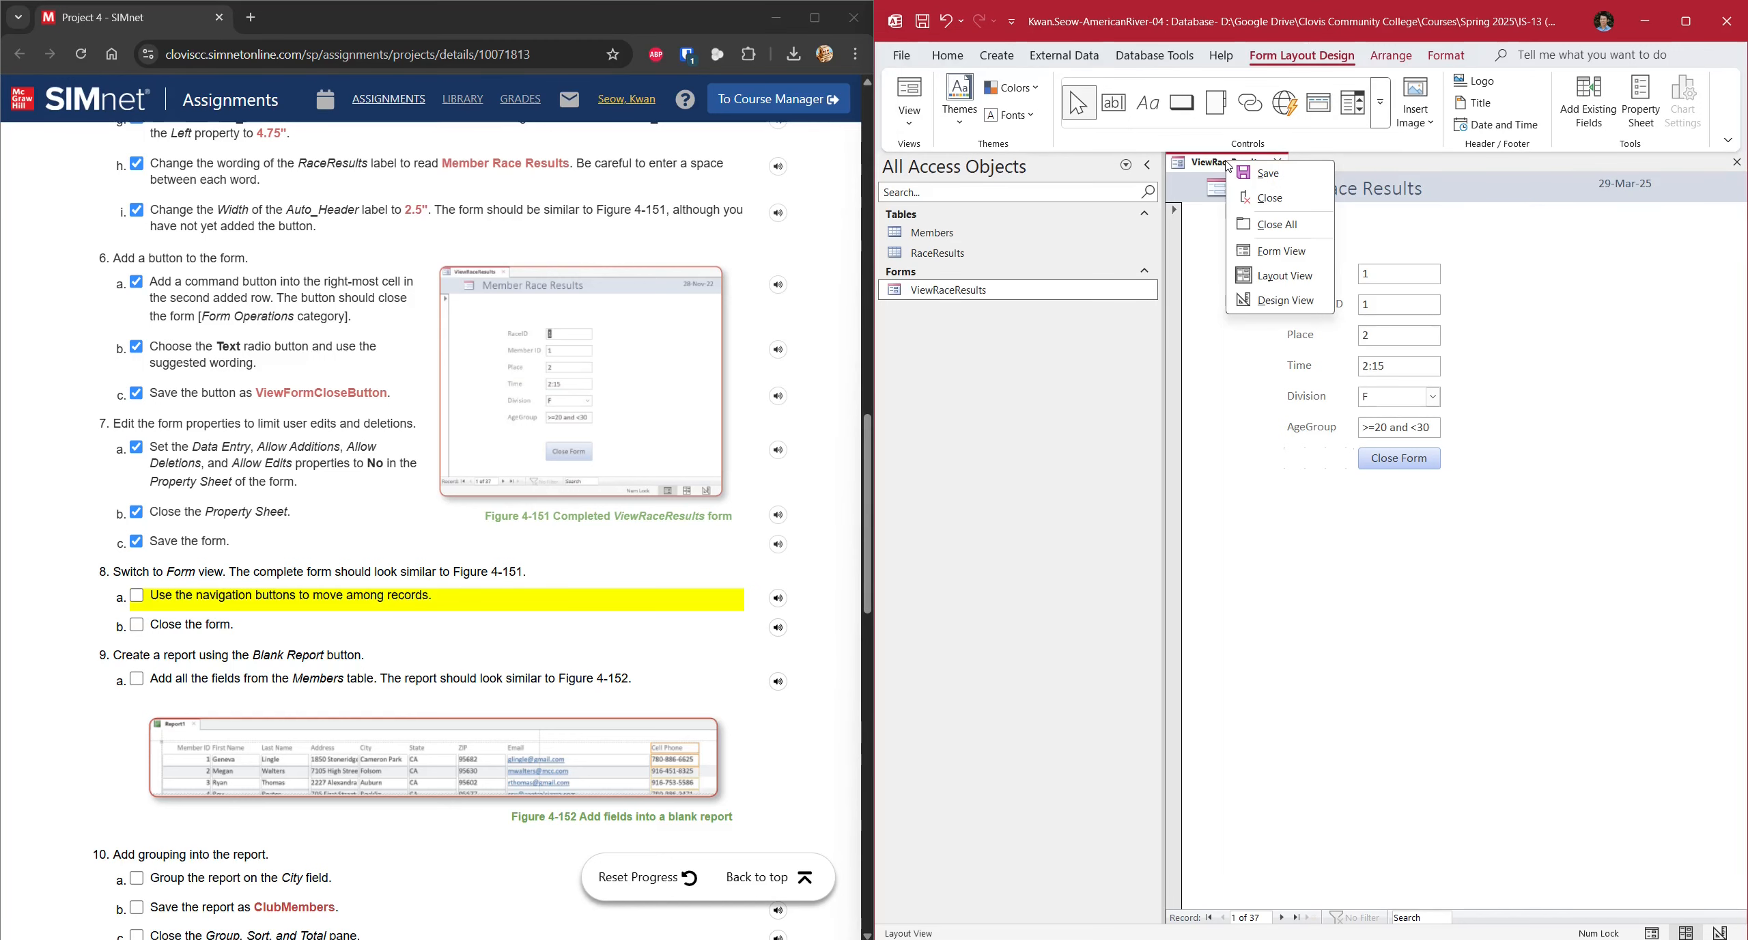
click(1277, 251)
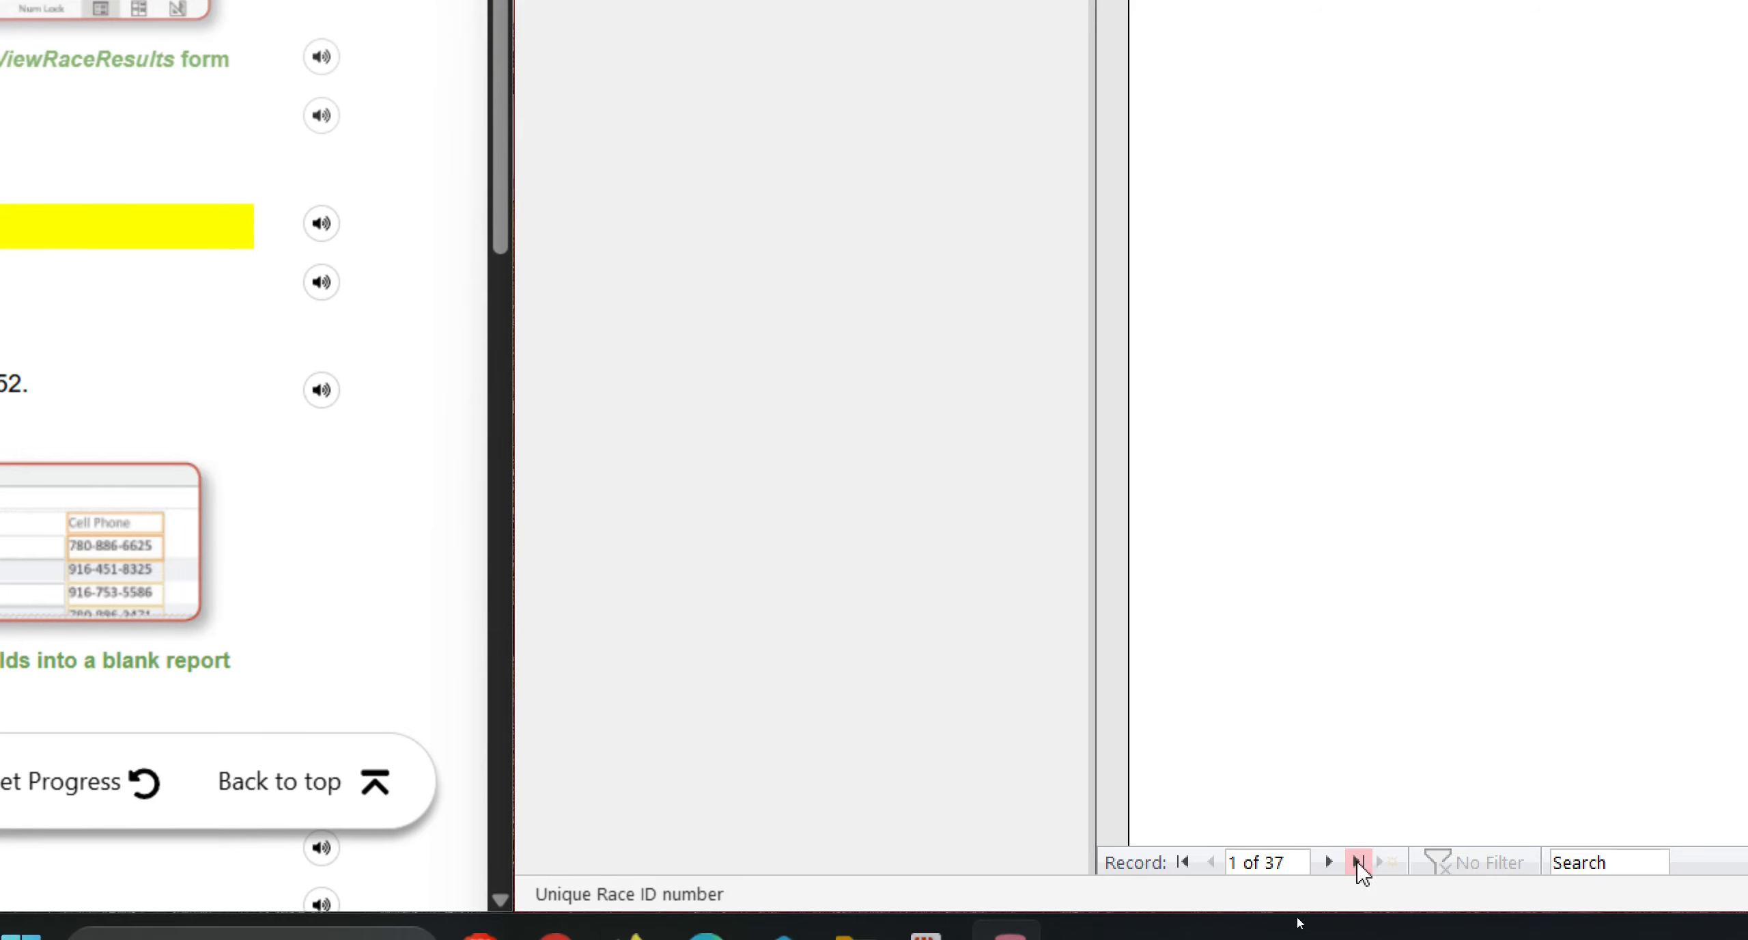
- Browse the form's records forward to the last one, back through the earlier ones and forward again, and mark instruction step 8a as completed
click(1282, 917)
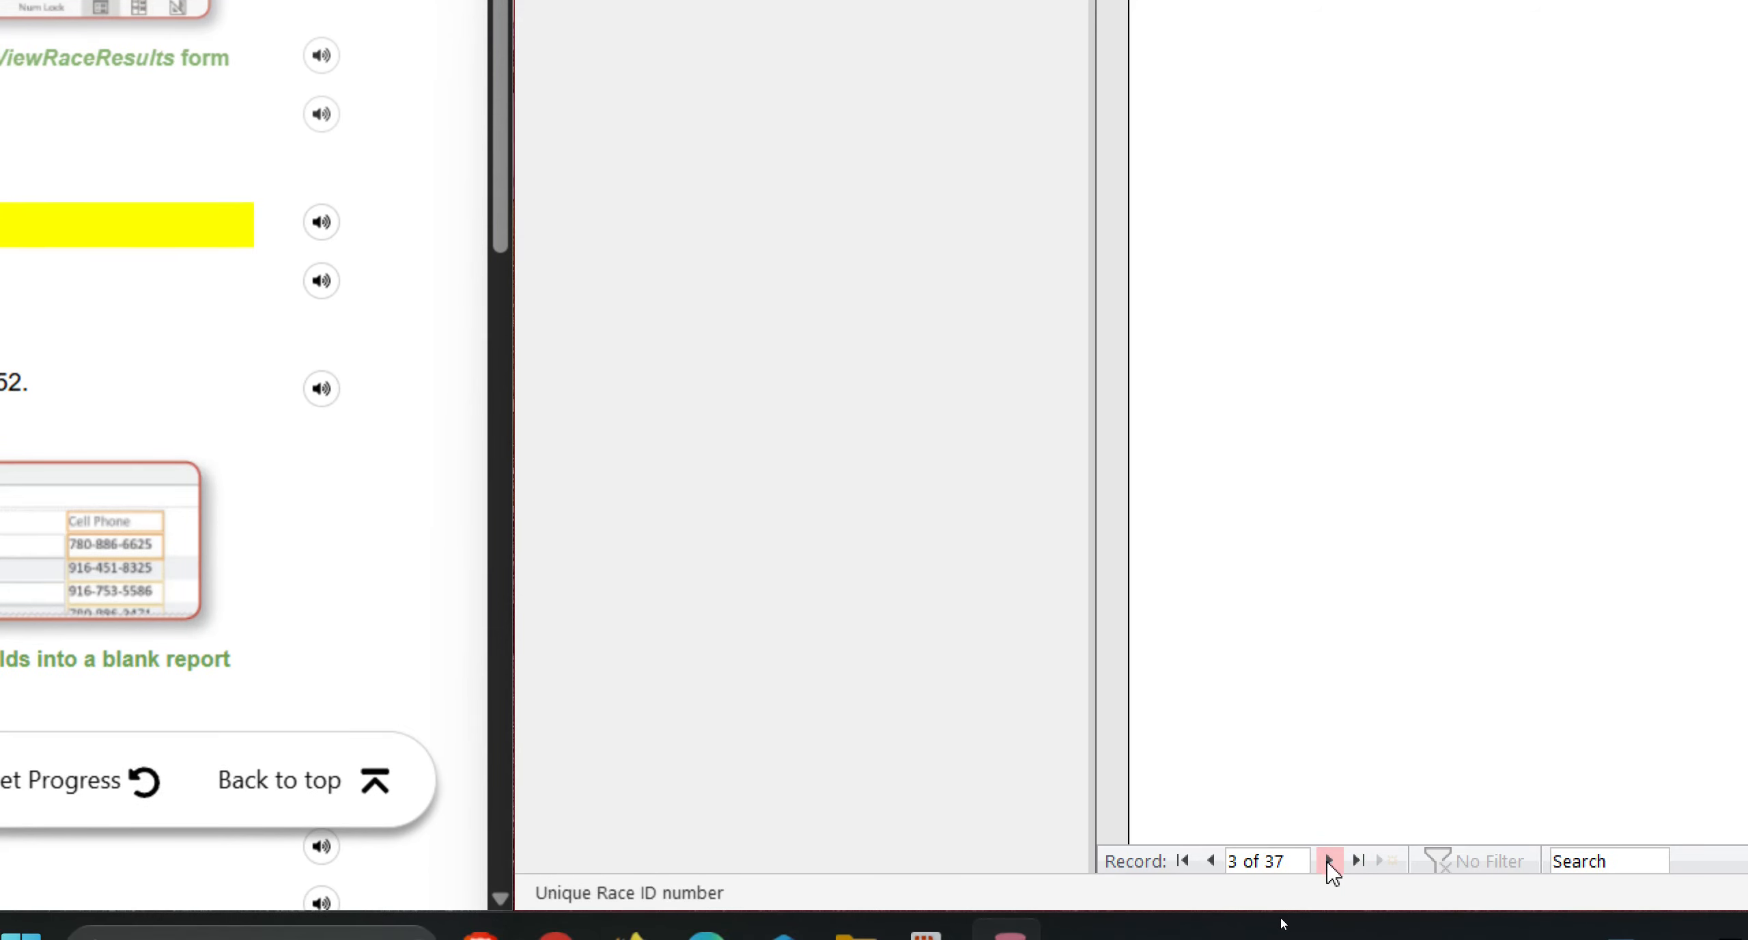
click(1329, 861)
click(1329, 860)
click(1329, 860)
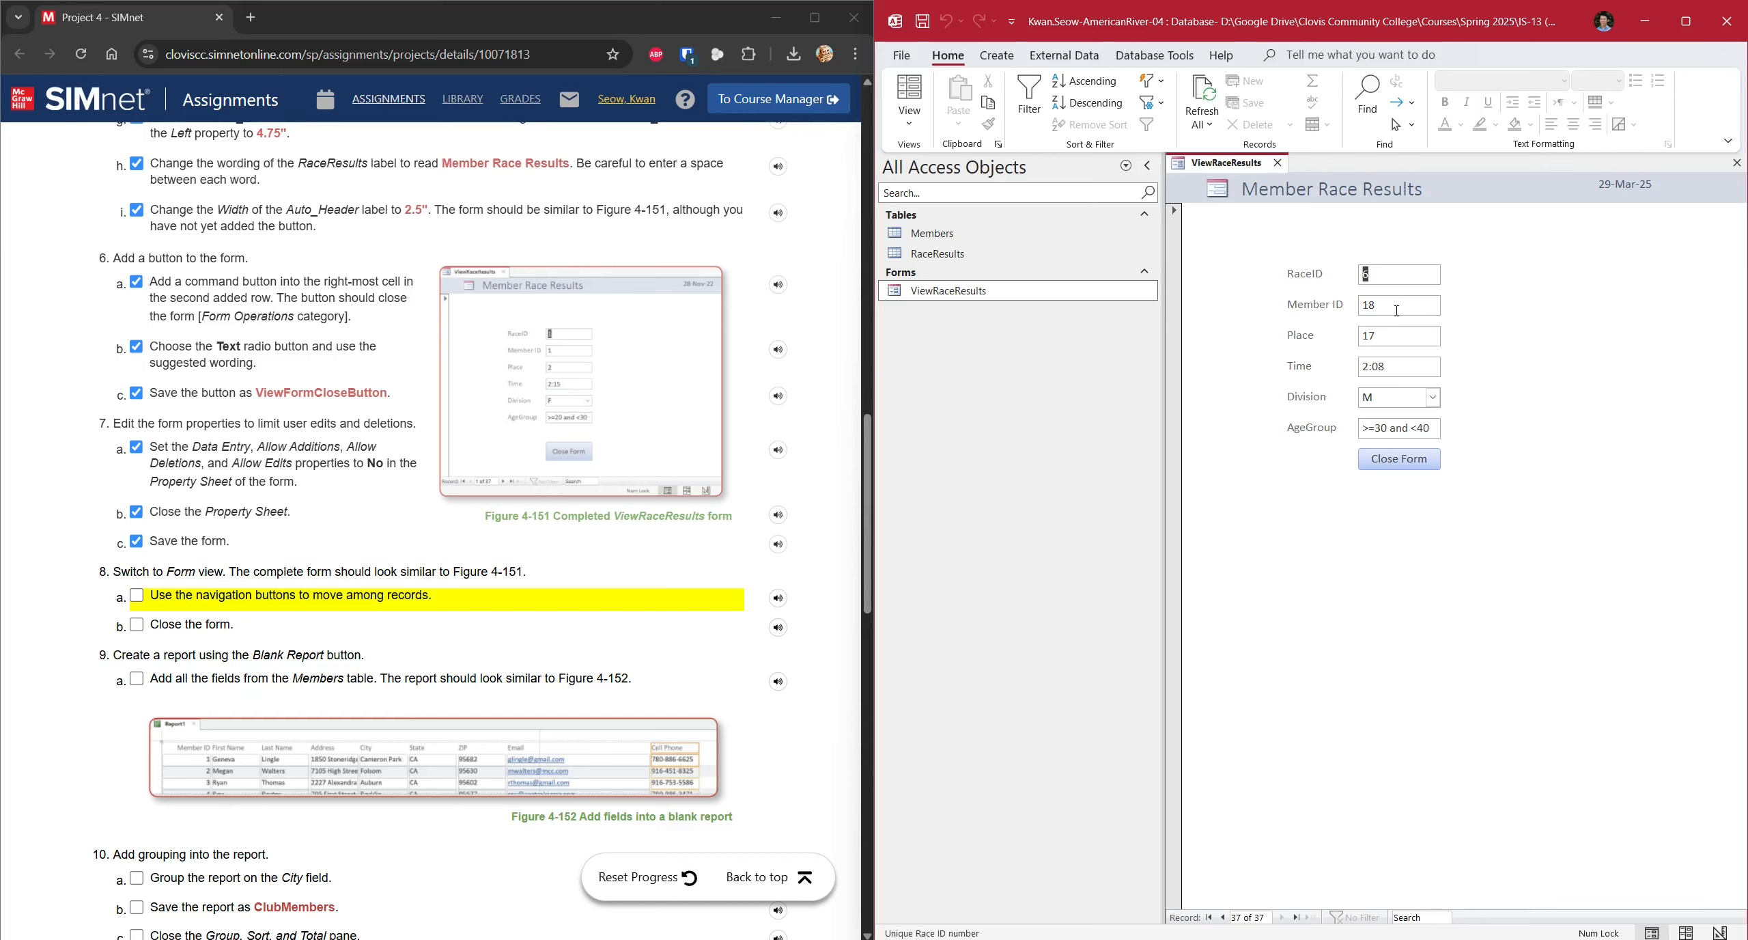
click(1224, 918)
click(1225, 920)
click(1224, 920)
click(1225, 920)
click(1224, 919)
click(1224, 920)
click(1224, 919)
click(1224, 920)
click(1224, 920)
click(1224, 920)
click(1225, 920)
click(1224, 919)
click(1224, 920)
click(1224, 920)
click(1224, 920)
click(1224, 920)
click(1224, 920)
click(1224, 920)
click(1224, 920)
click(1224, 920)
click(1225, 920)
click(1224, 920)
click(1225, 919)
click(1224, 920)
click(1224, 920)
click(1224, 920)
click(1225, 920)
click(1282, 918)
click(1282, 917)
click(1282, 918)
click(1282, 918)
click(1283, 918)
click(1282, 918)
click(1282, 917)
click(1282, 918)
click(1282, 918)
click(1282, 917)
click(1282, 917)
click(1283, 918)
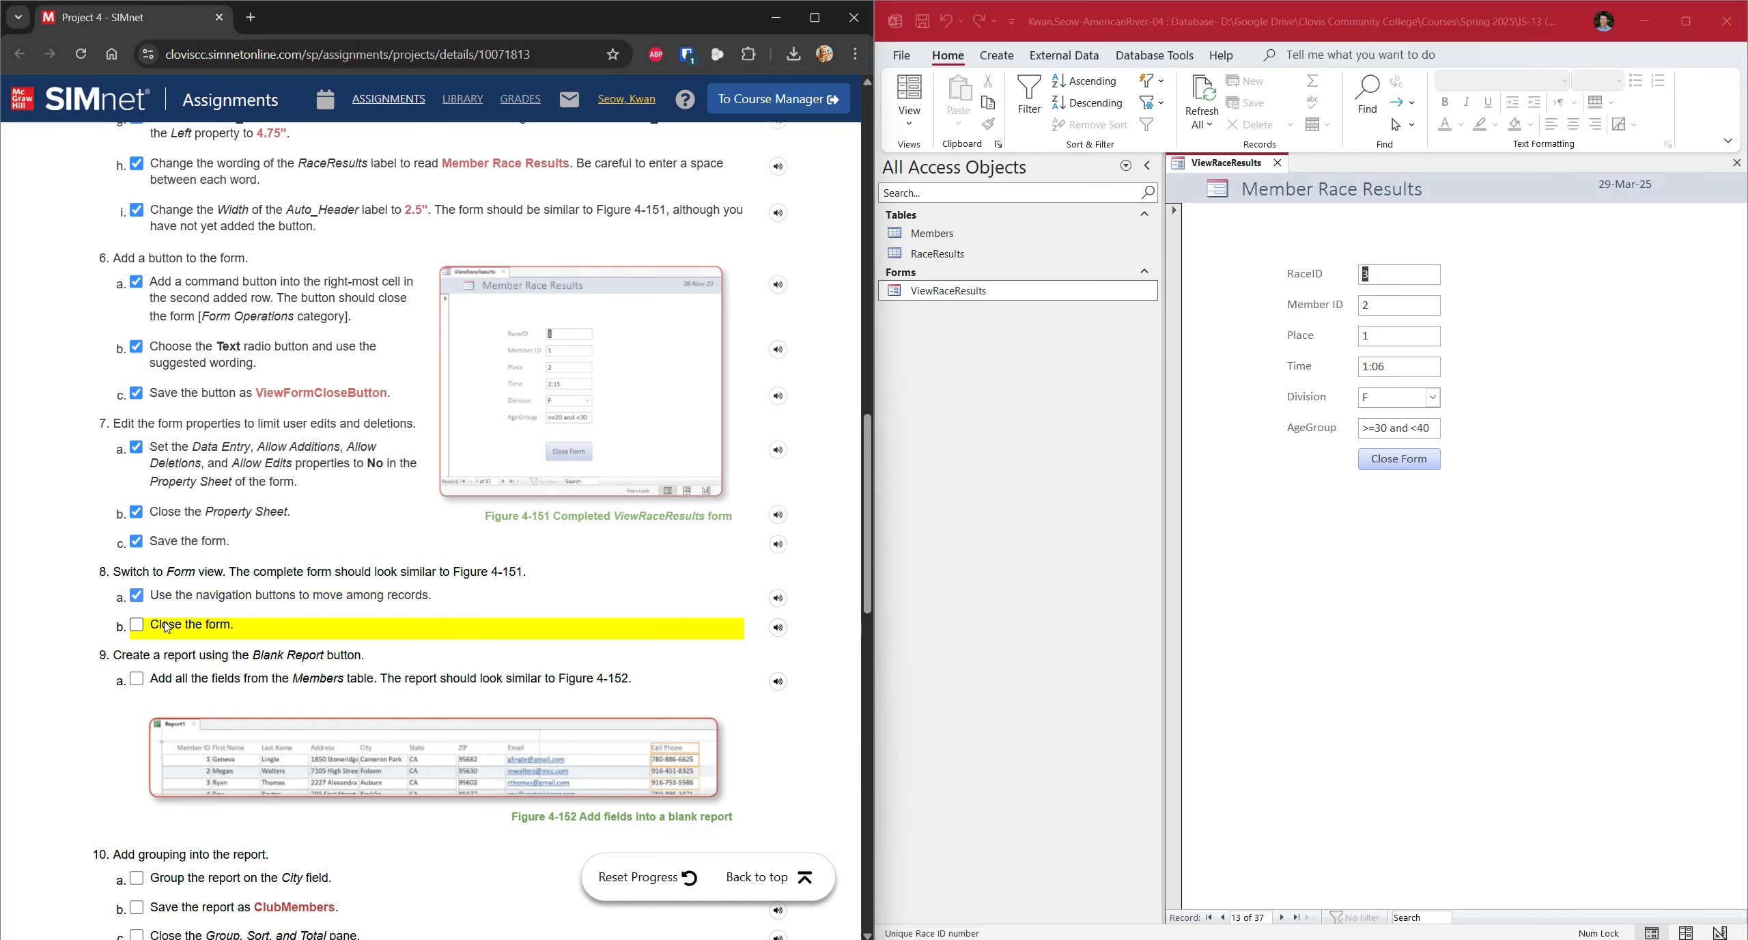
- Close the ViewRaceResults form, mark instruction step 8b as completed, and create a blank report
click(1277, 162)
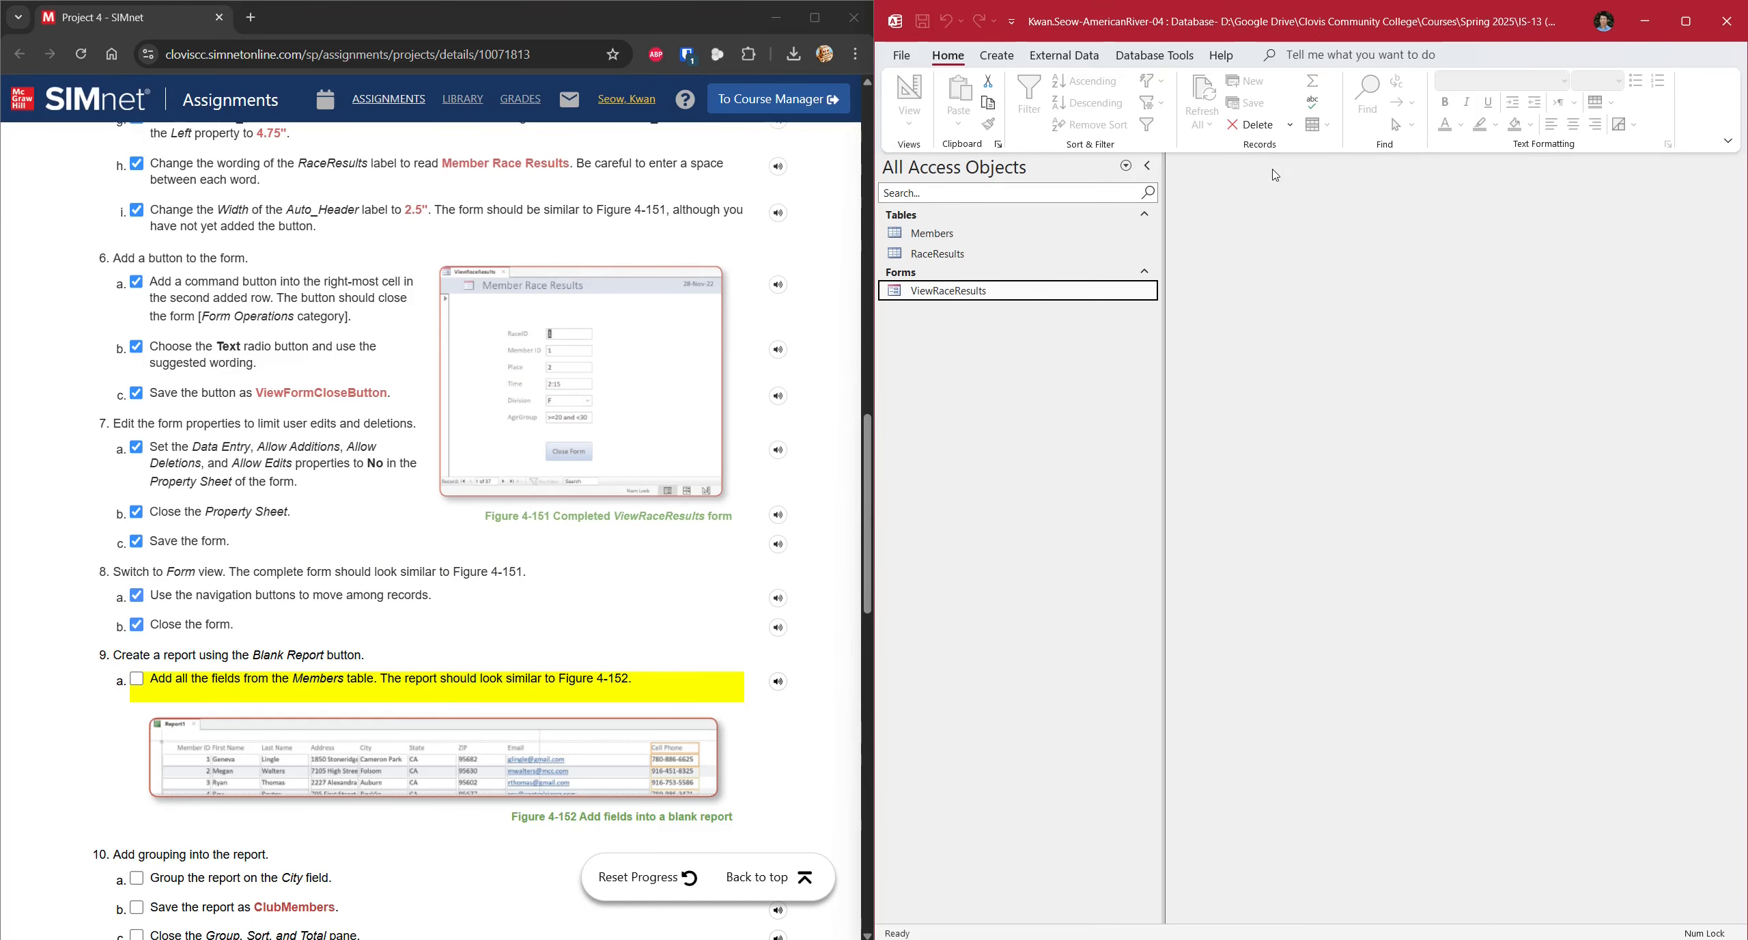
scroll(339, 691, down, 3)
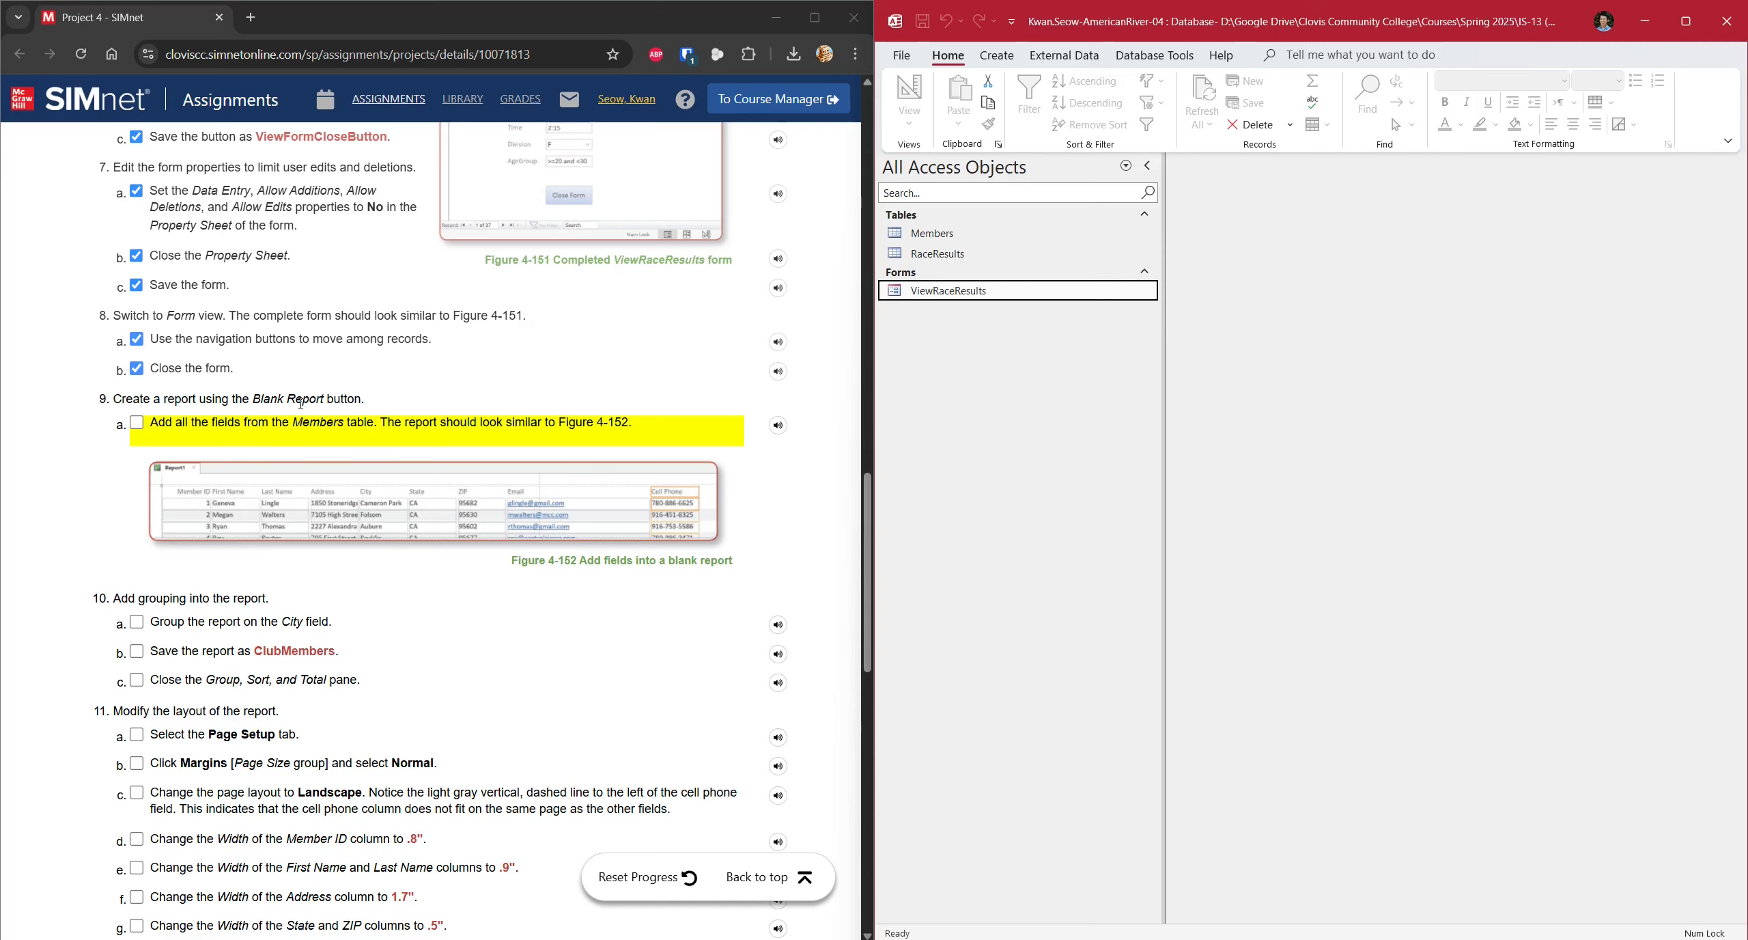
click(997, 55)
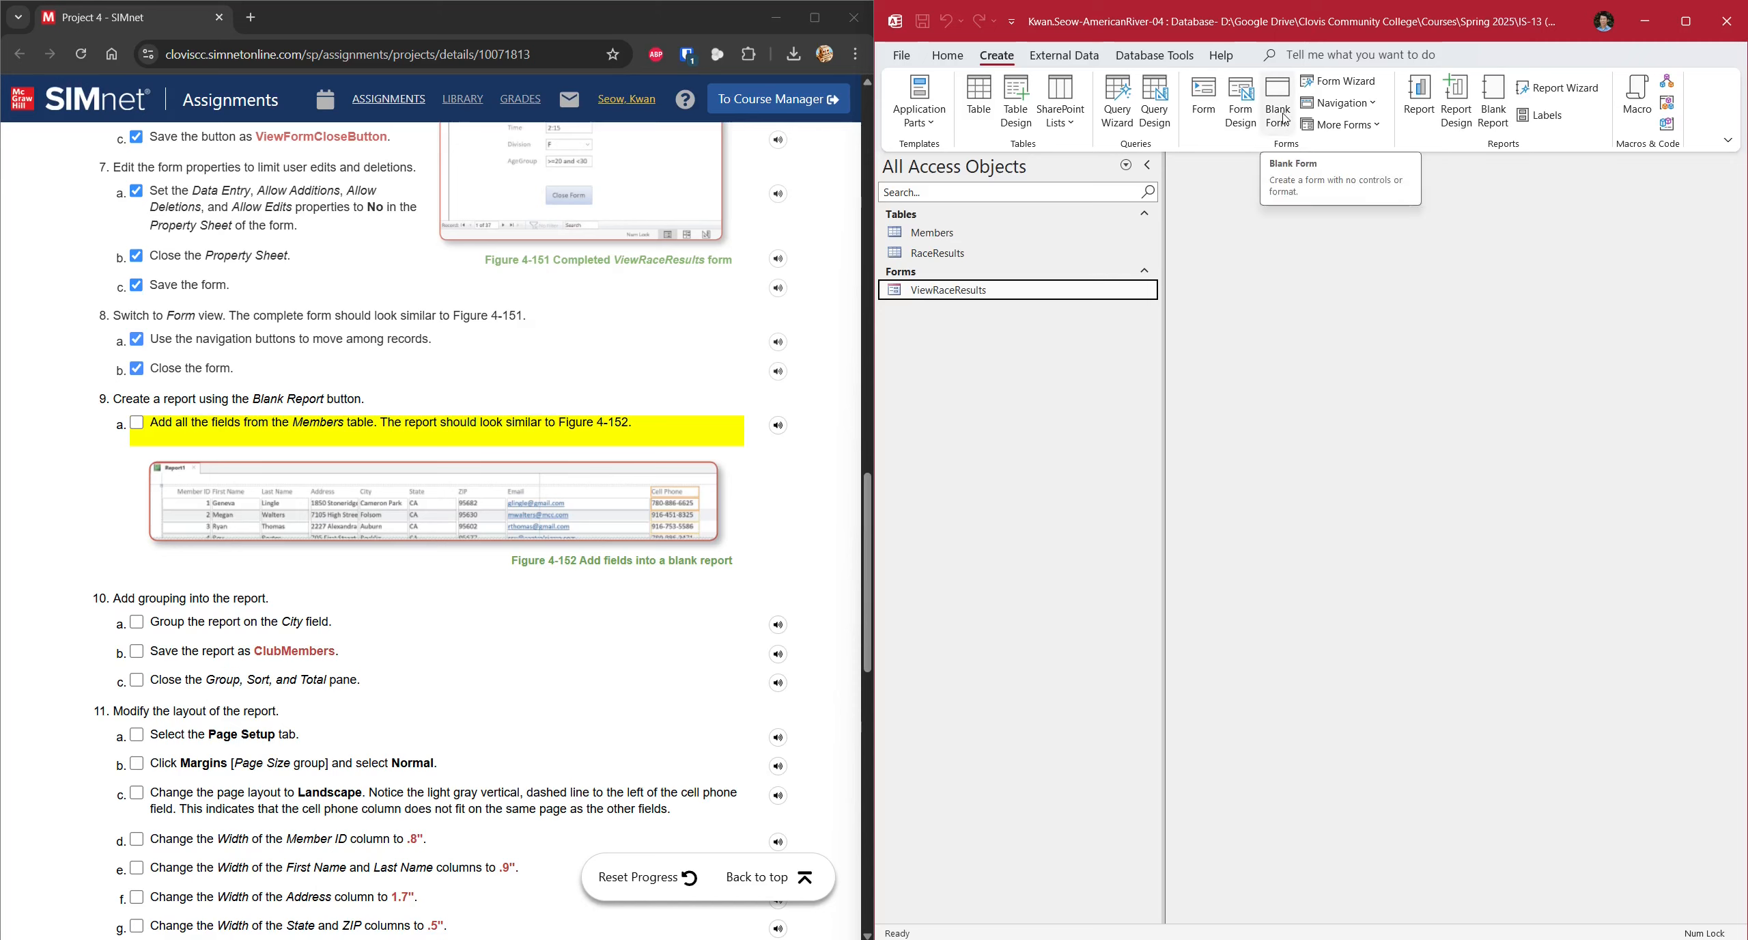
click(1493, 113)
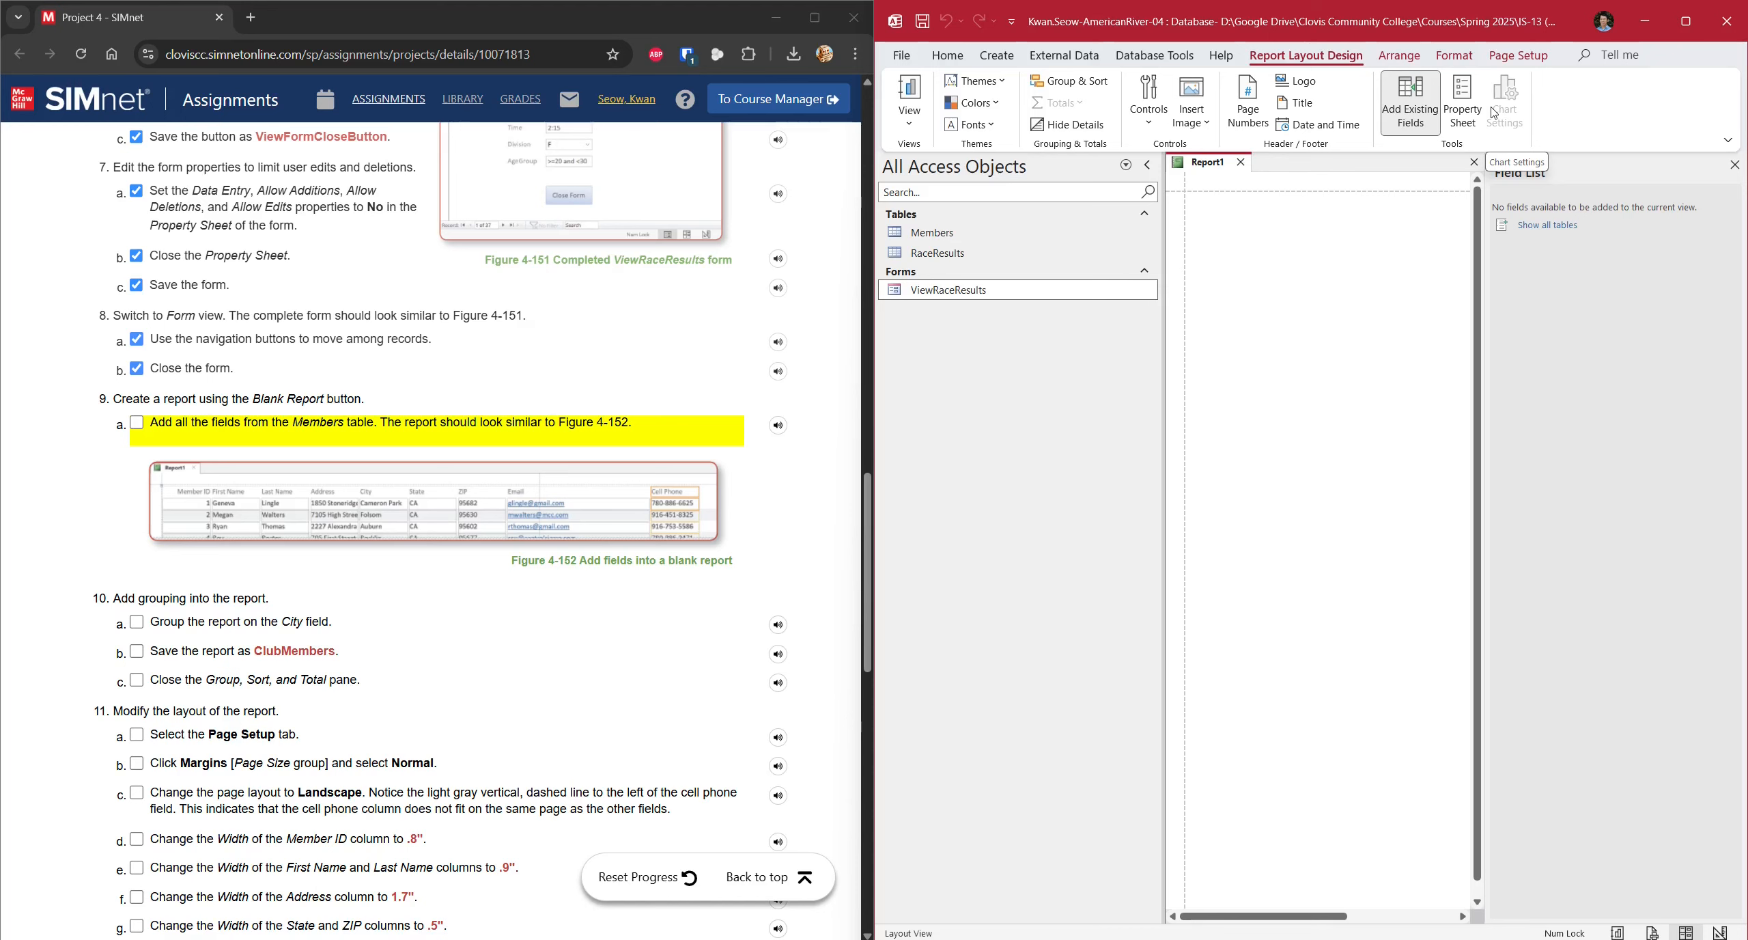
- Show all tables' available fields and add MemberID and FirstName from the Members table as the report's first two columns
click(1551, 227)
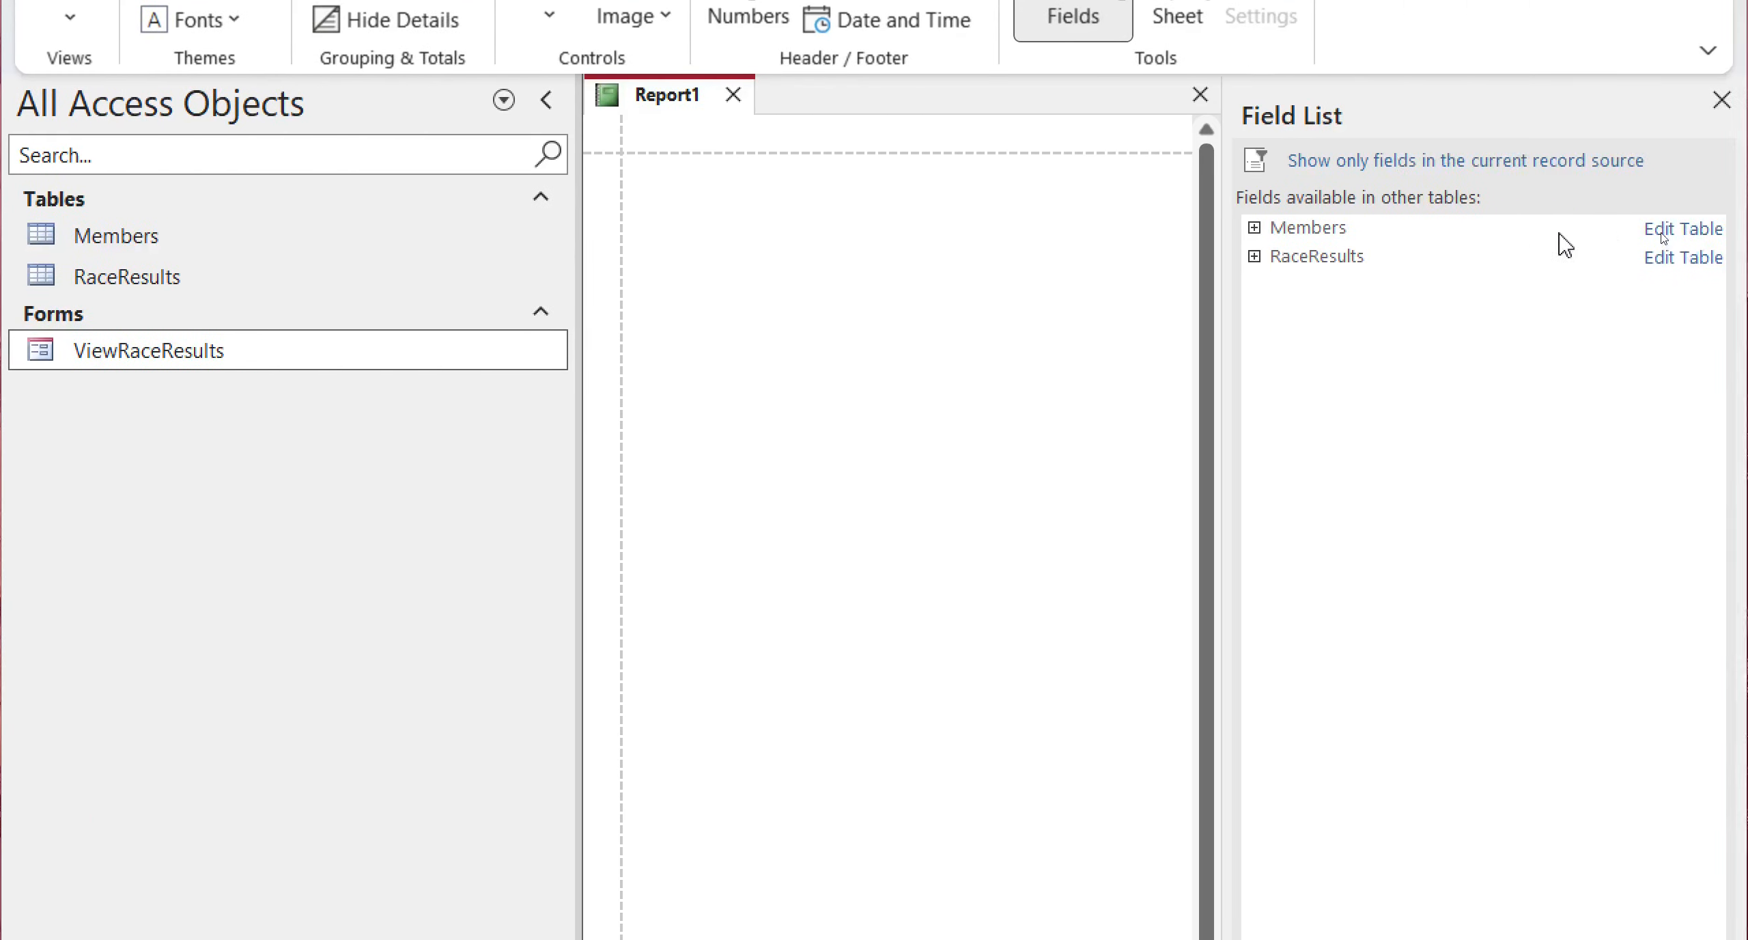
click(1255, 228)
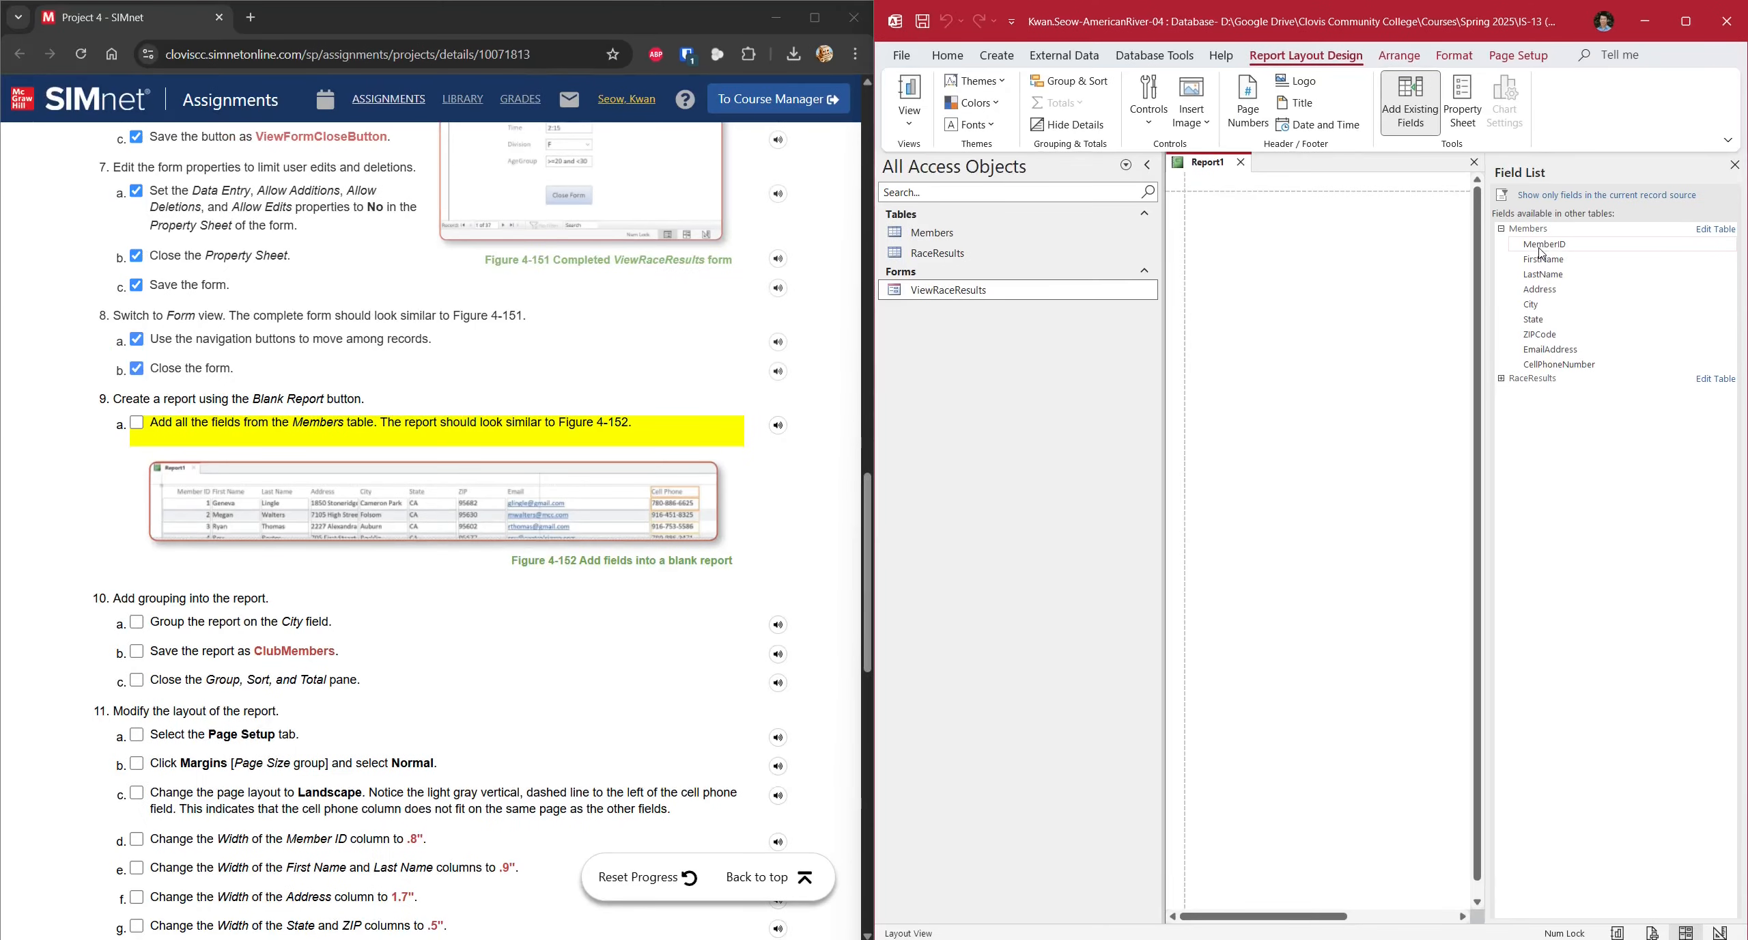
drag(1540, 251, 1240, 245)
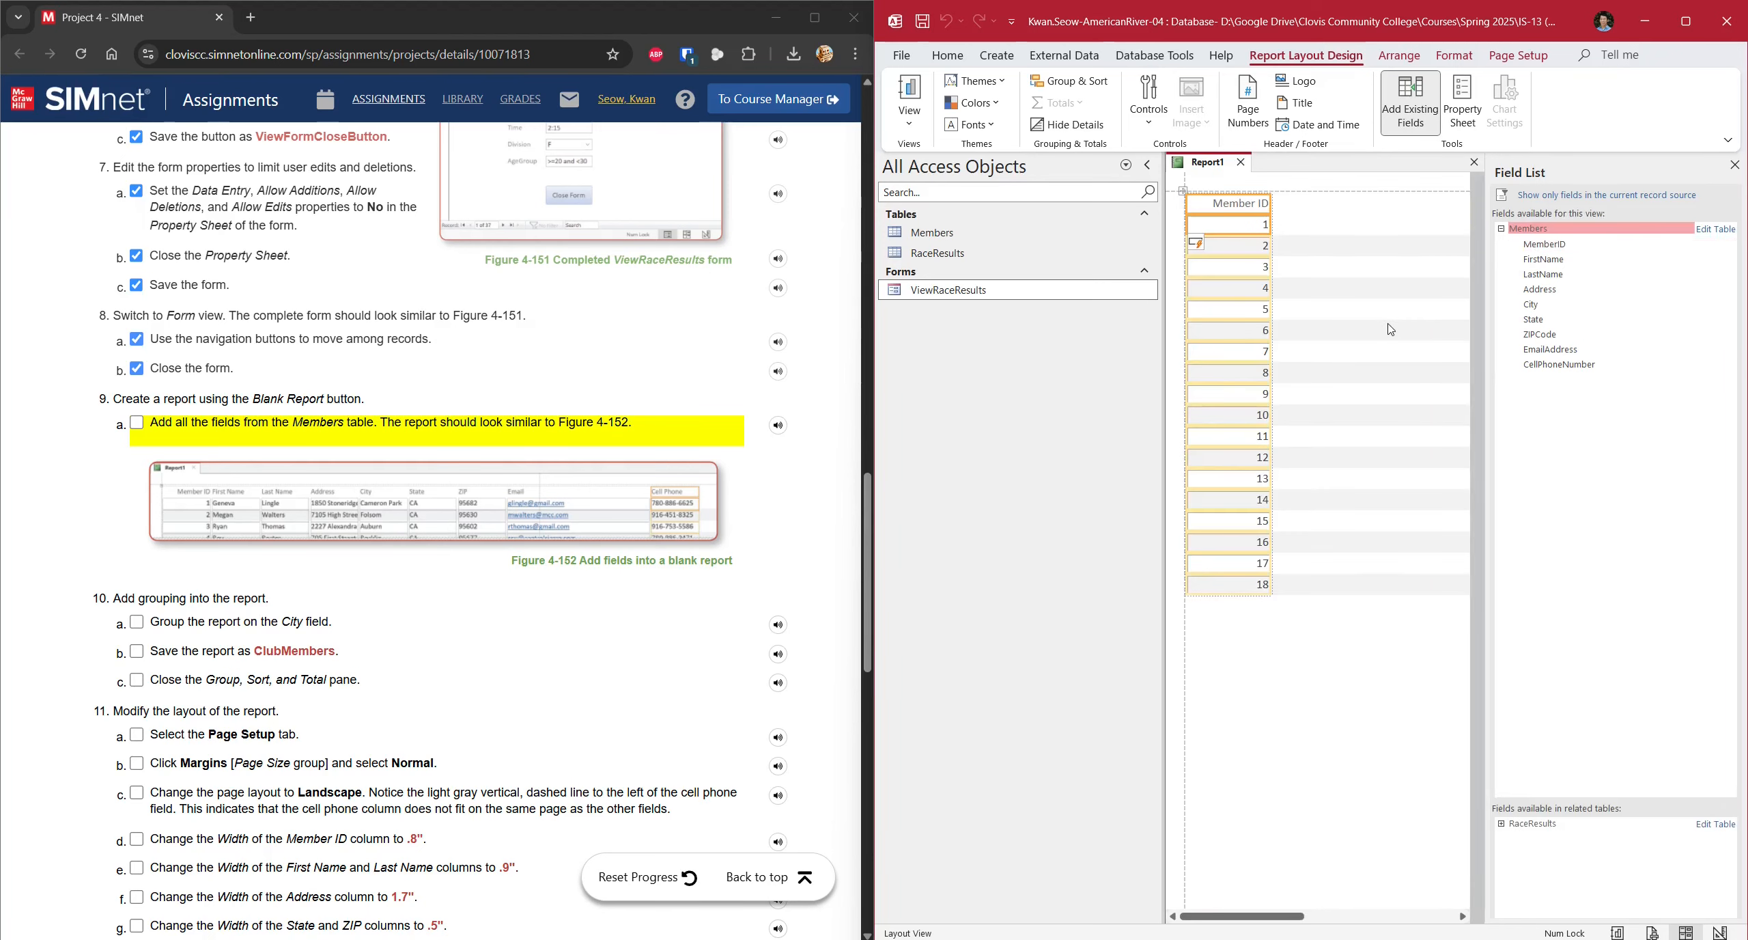
click(1562, 260)
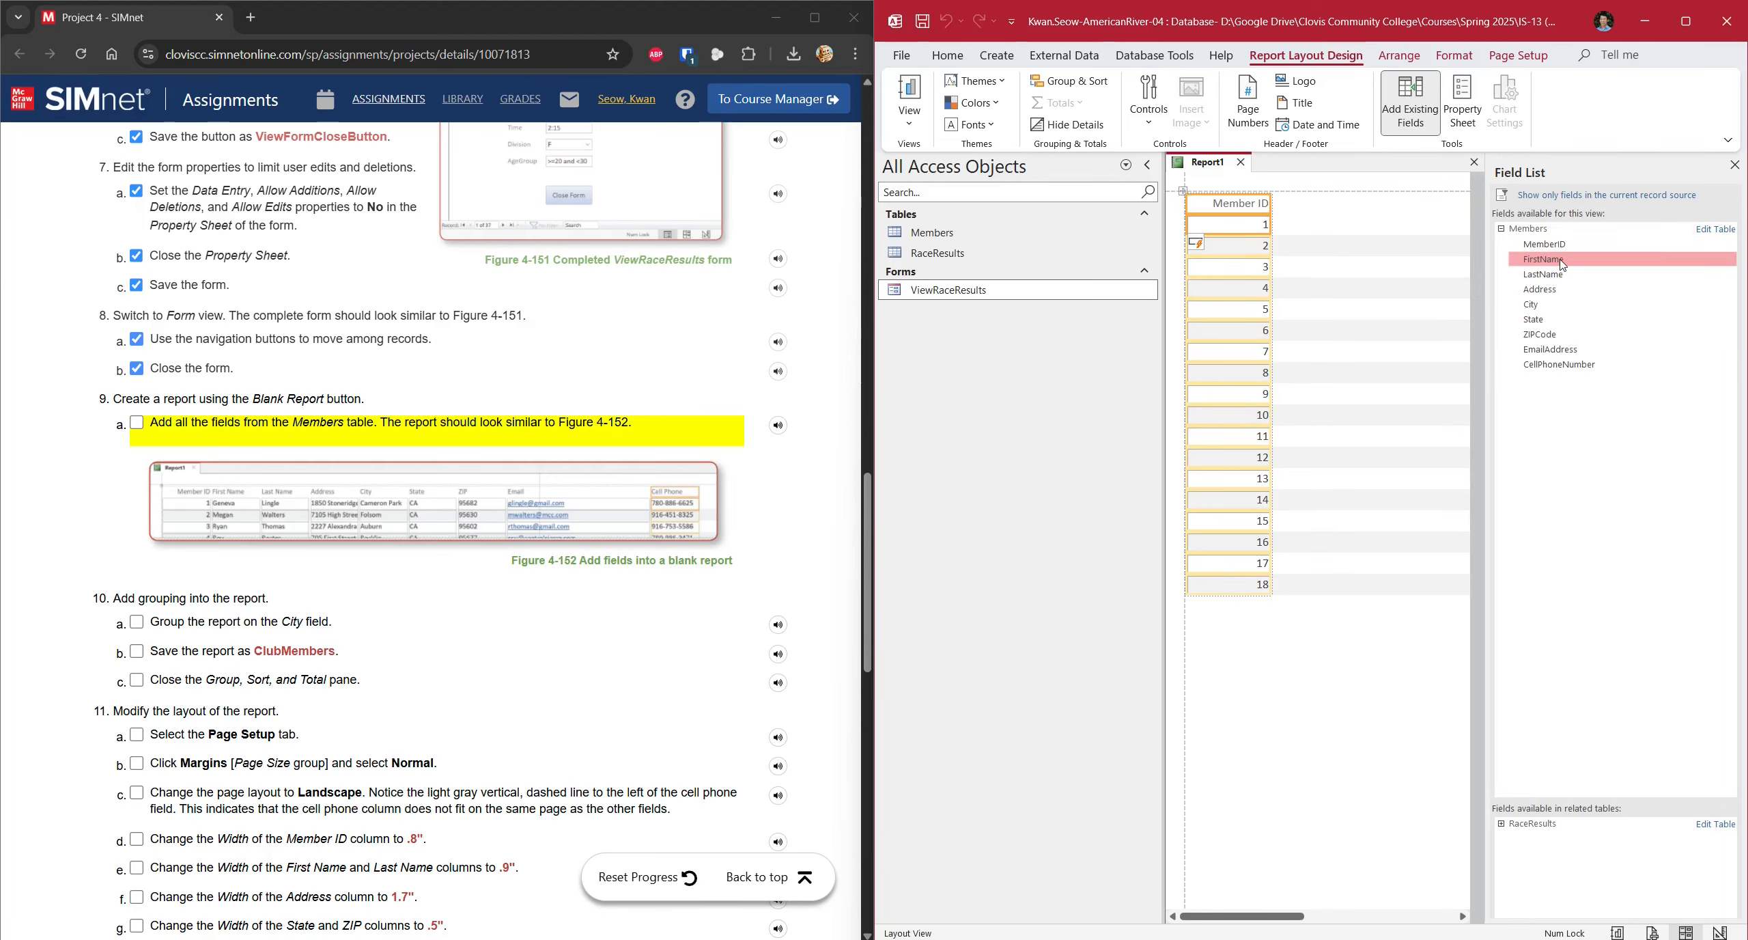
drag(1562, 264, 1277, 200)
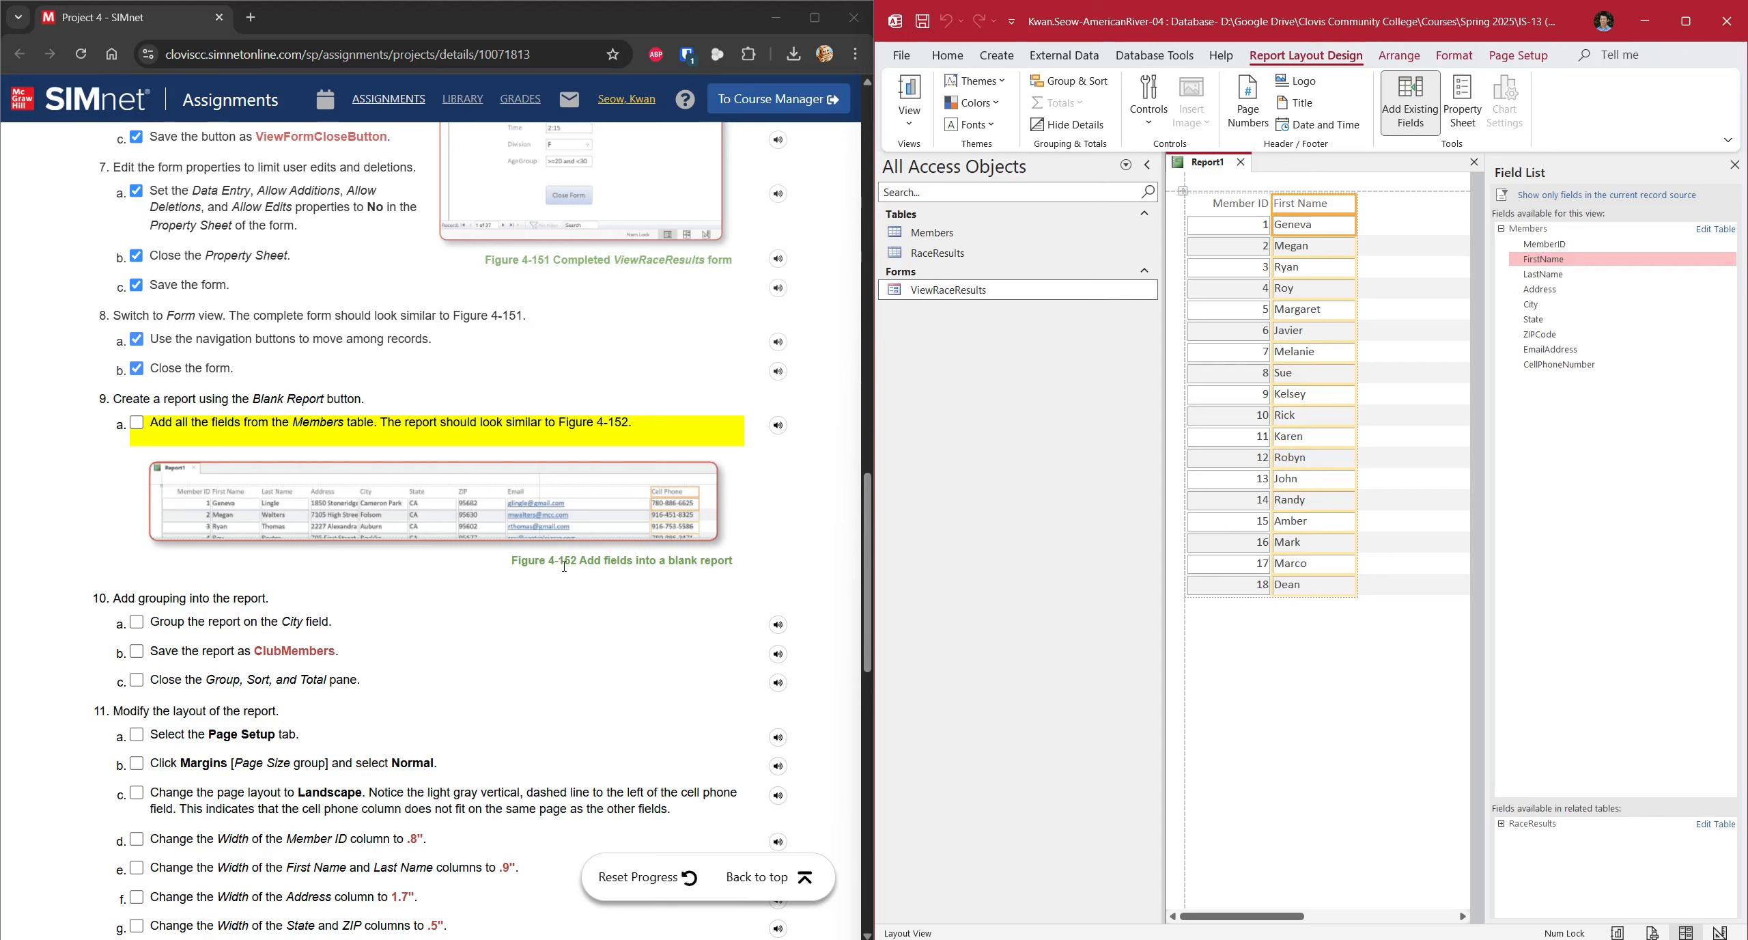
- Add the LastName, Address, City and State fields from the Members table as the following report columns
double_click(1534, 276)
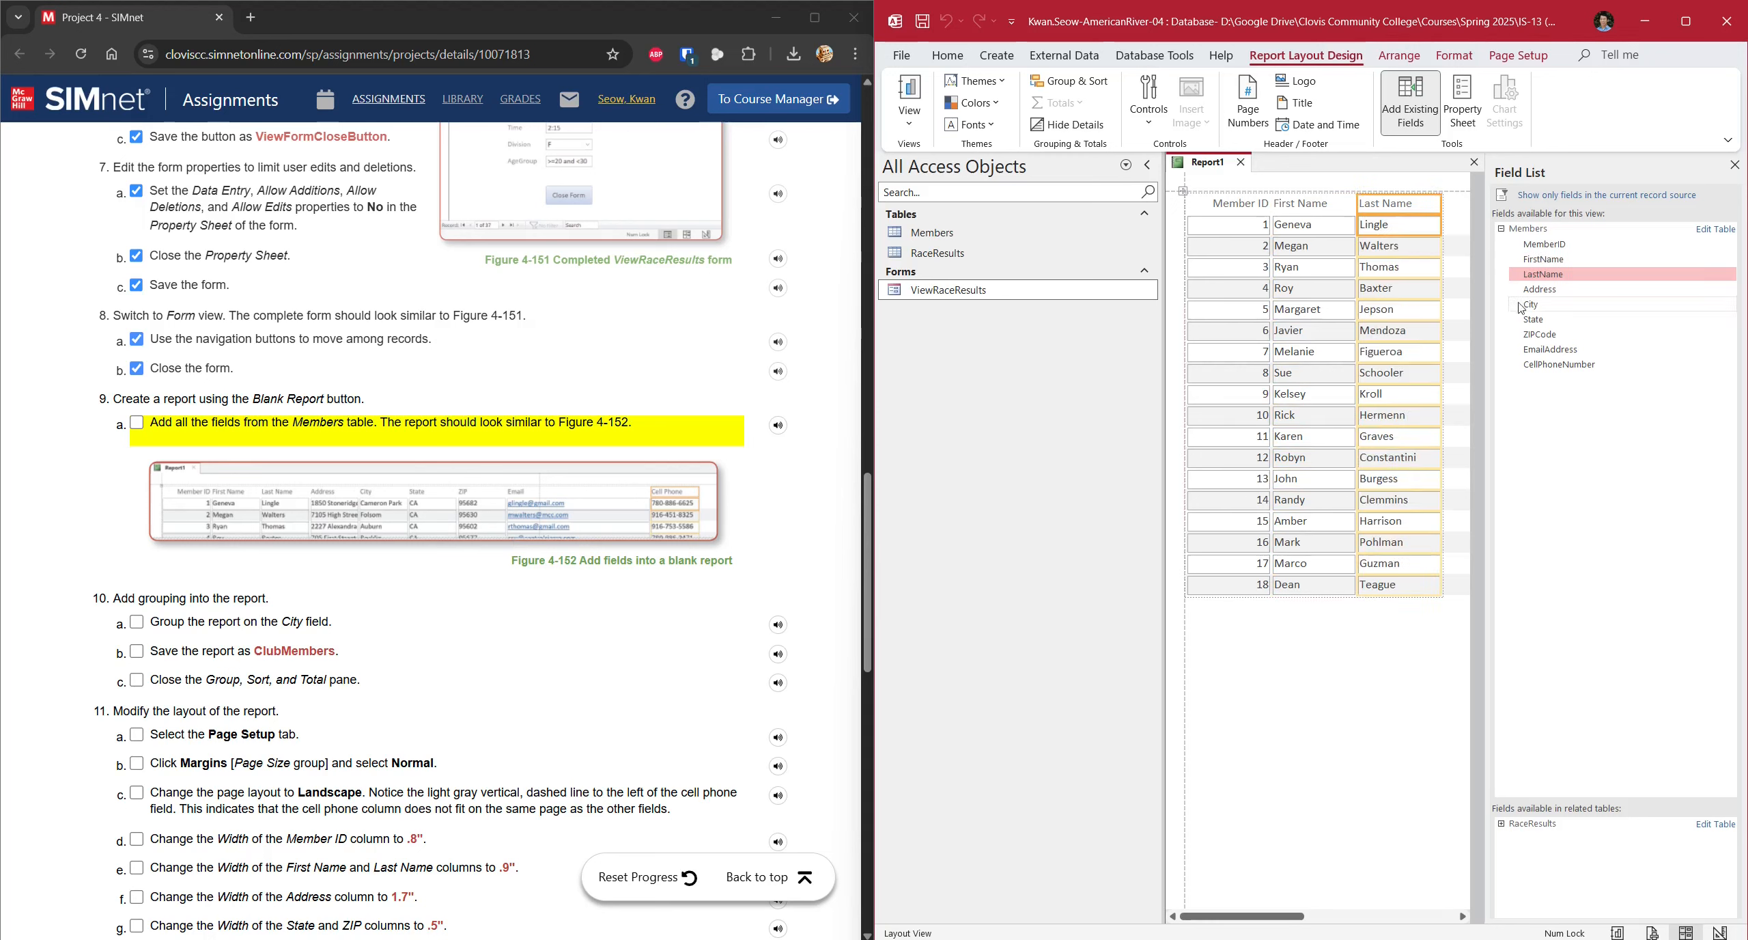
double_click(1538, 289)
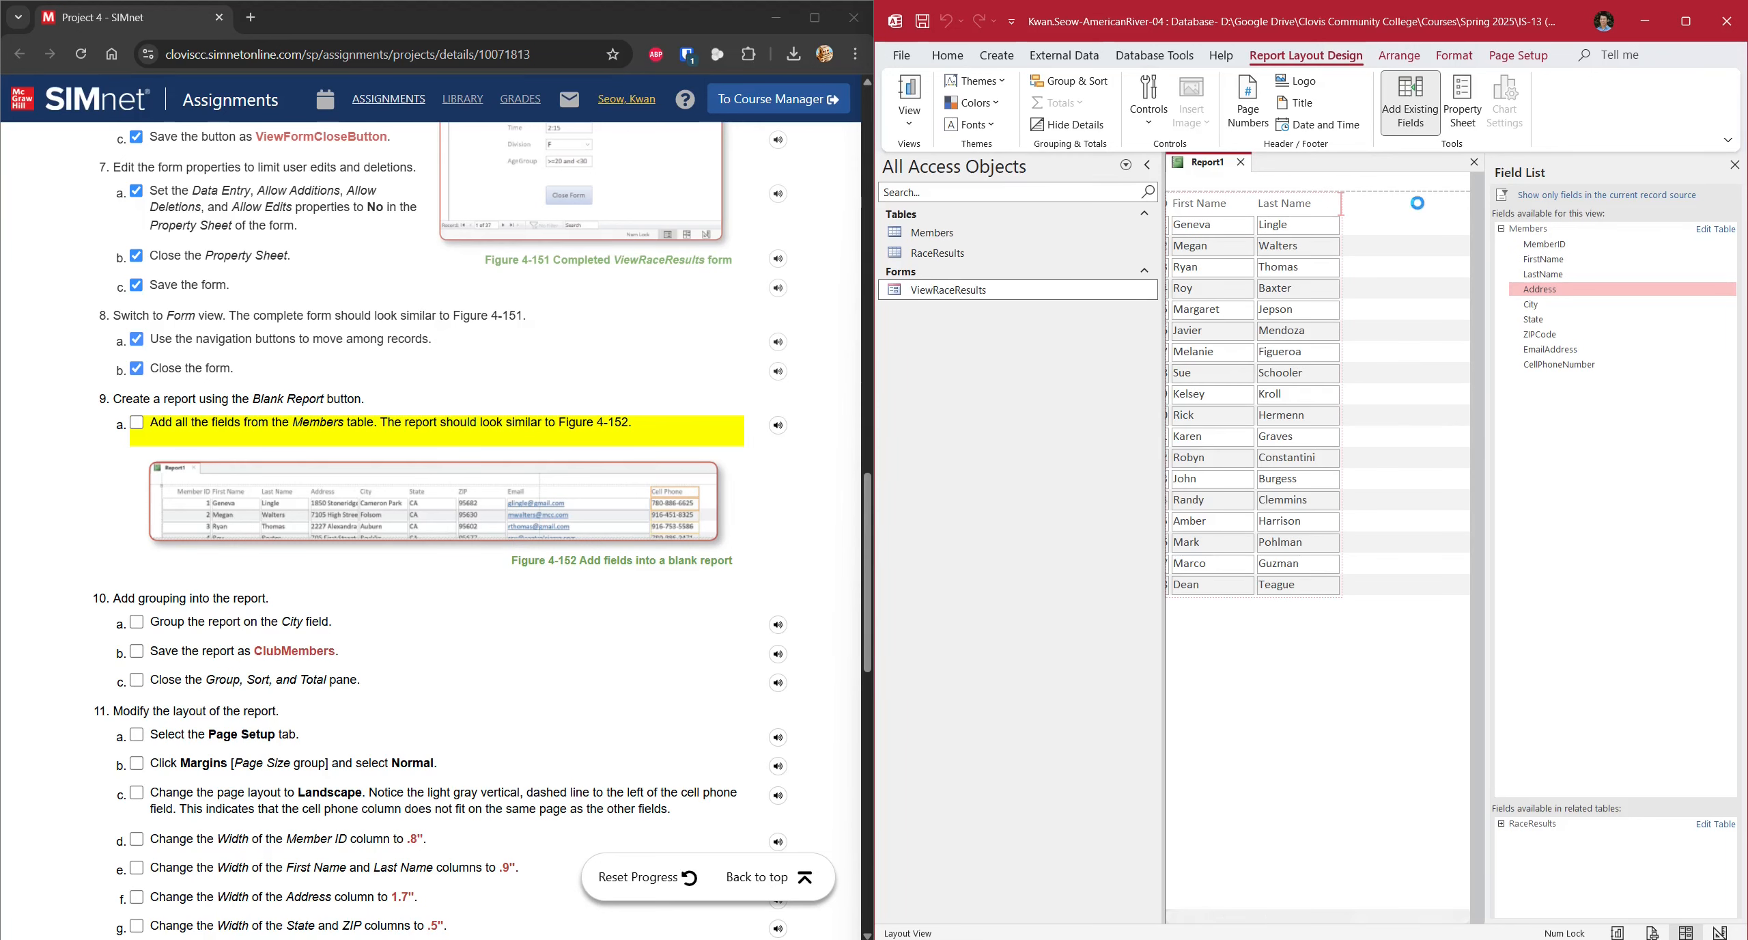
drag(1530, 303, 1451, 214)
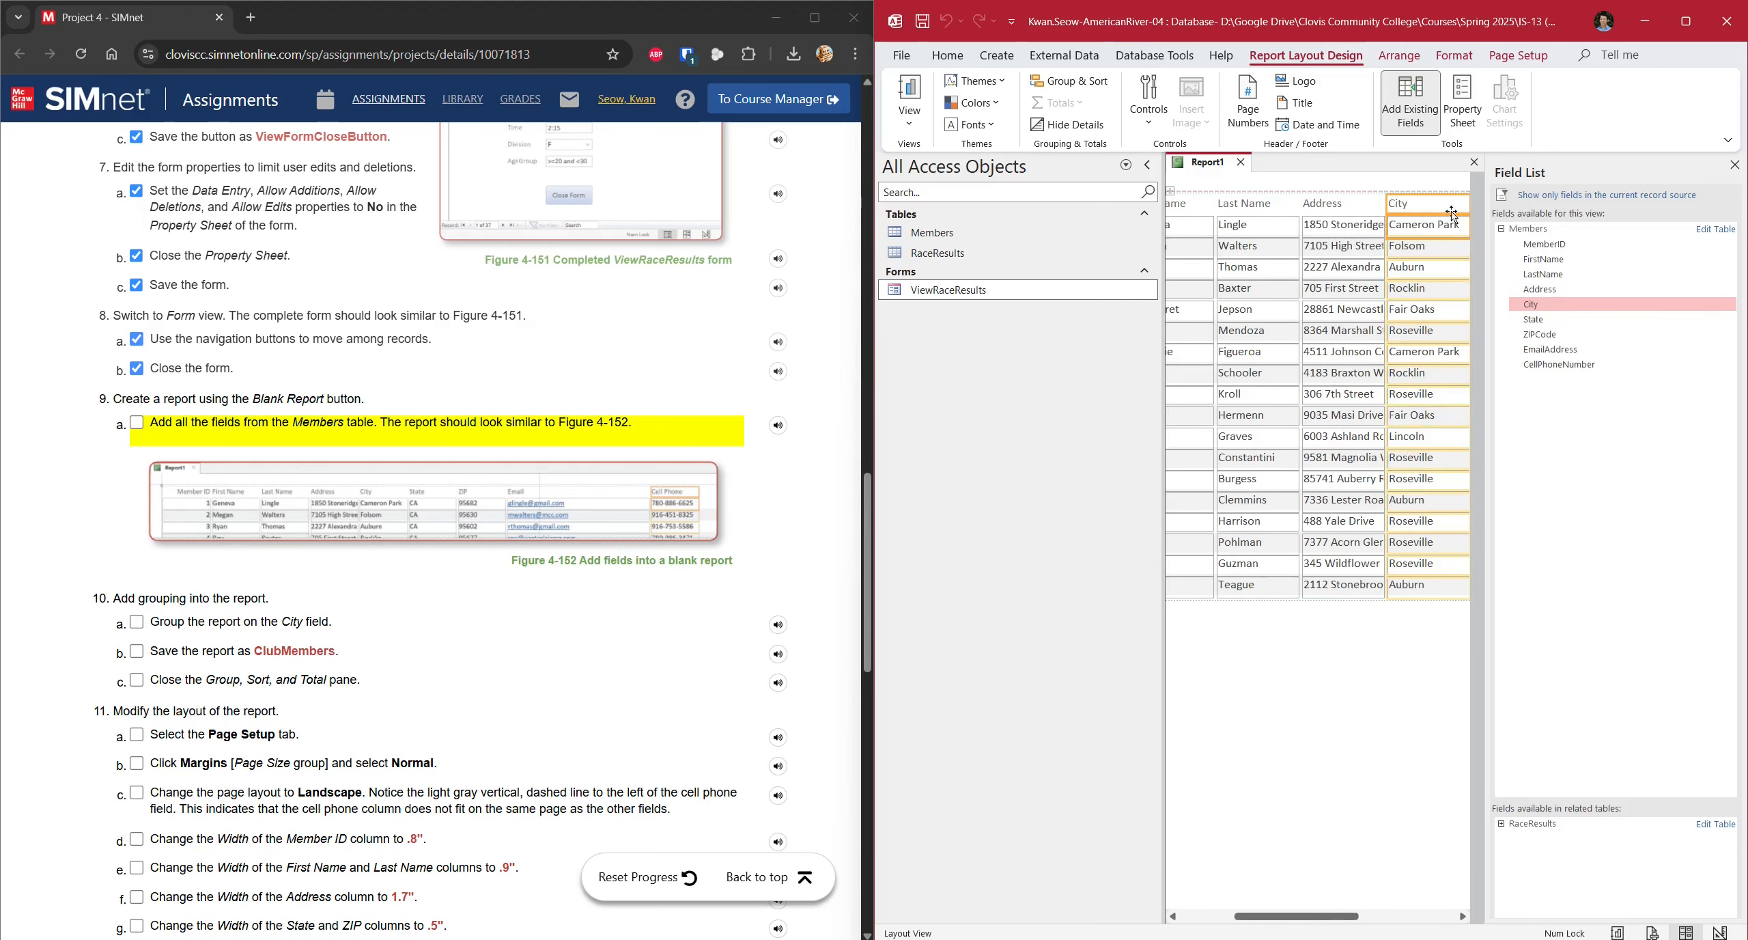
drag(1533, 319, 1297, 209)
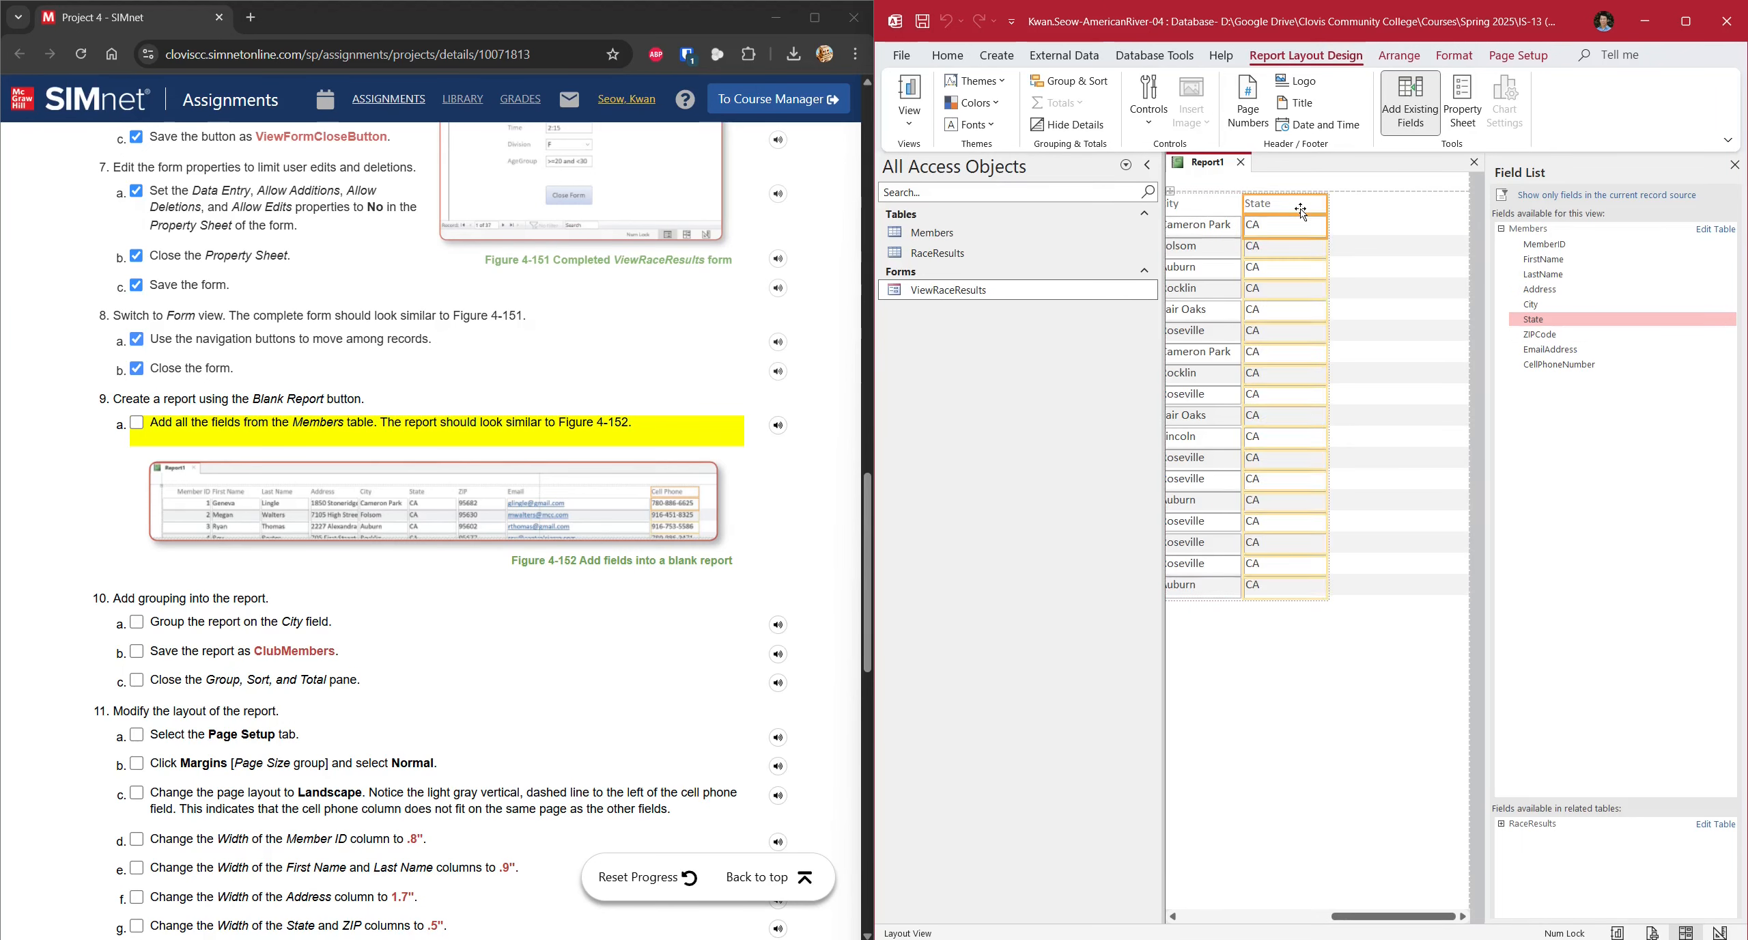
- Add the ZIPCode, EmailAddress and CellPhoneNumber fields as the last report columns and mark instruction step 9a as completed
drag(1529, 334, 1325, 209)
drag(1536, 350, 1324, 209)
drag(1542, 365, 1406, 209)
click(137, 422)
- Group the report on the City field
scroll(205, 465, down, 2)
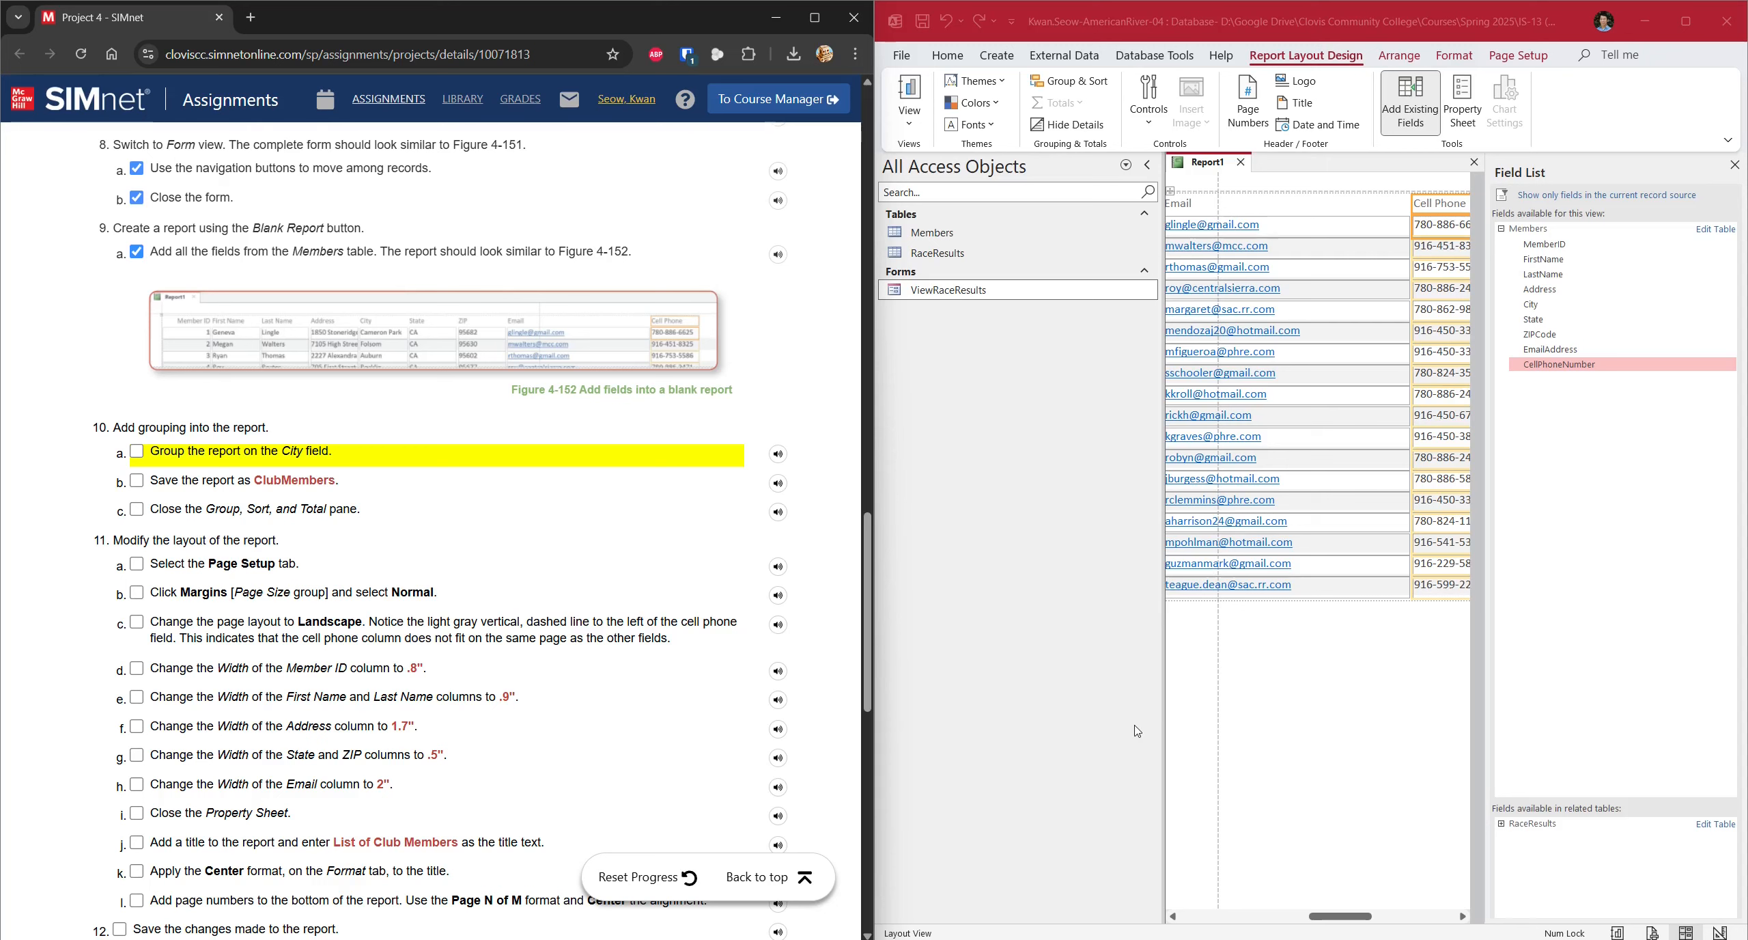
drag(1340, 916, 1126, 931)
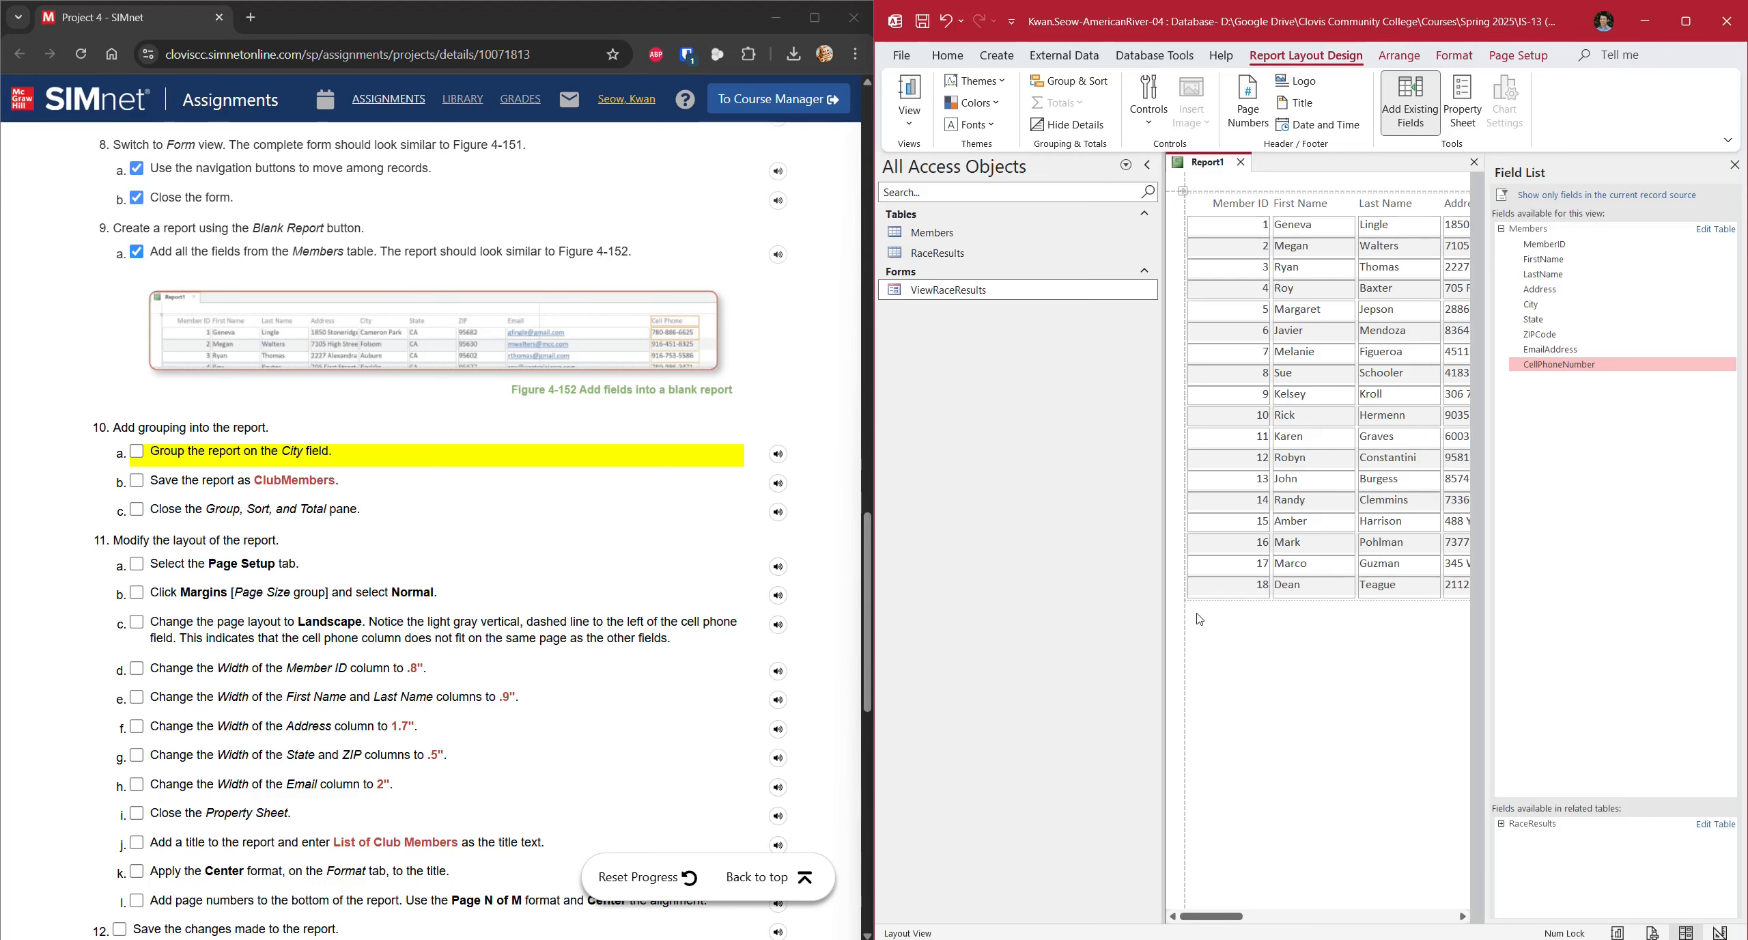
click(1071, 83)
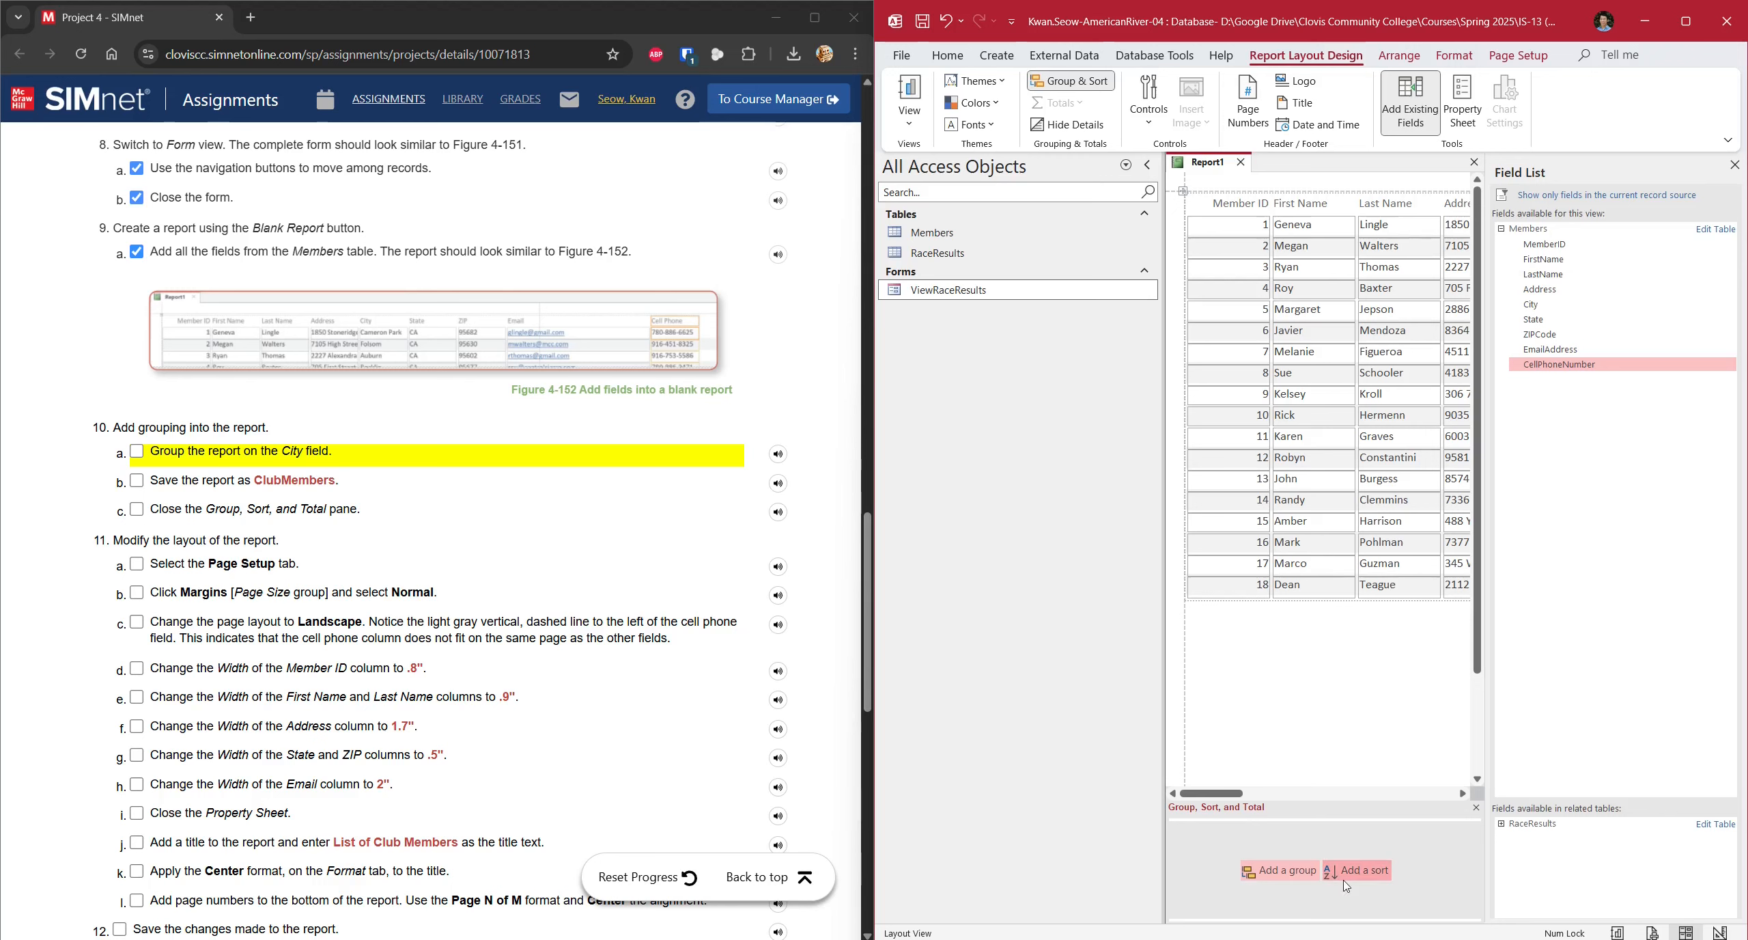
click(1277, 877)
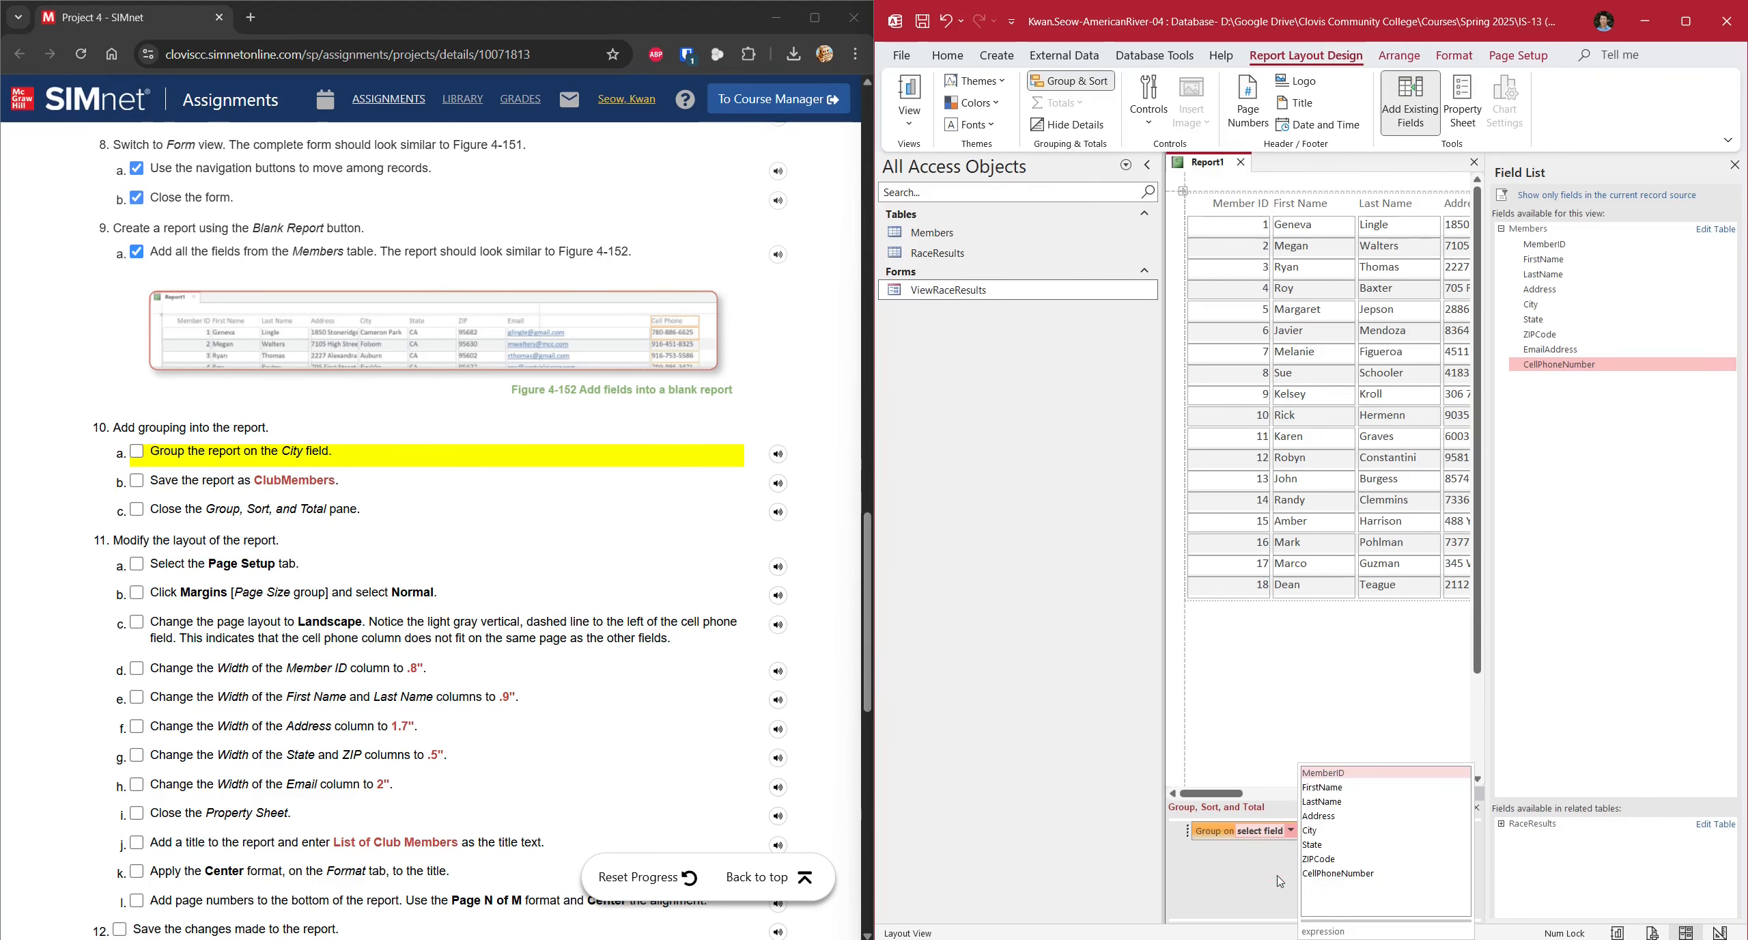
click(1311, 830)
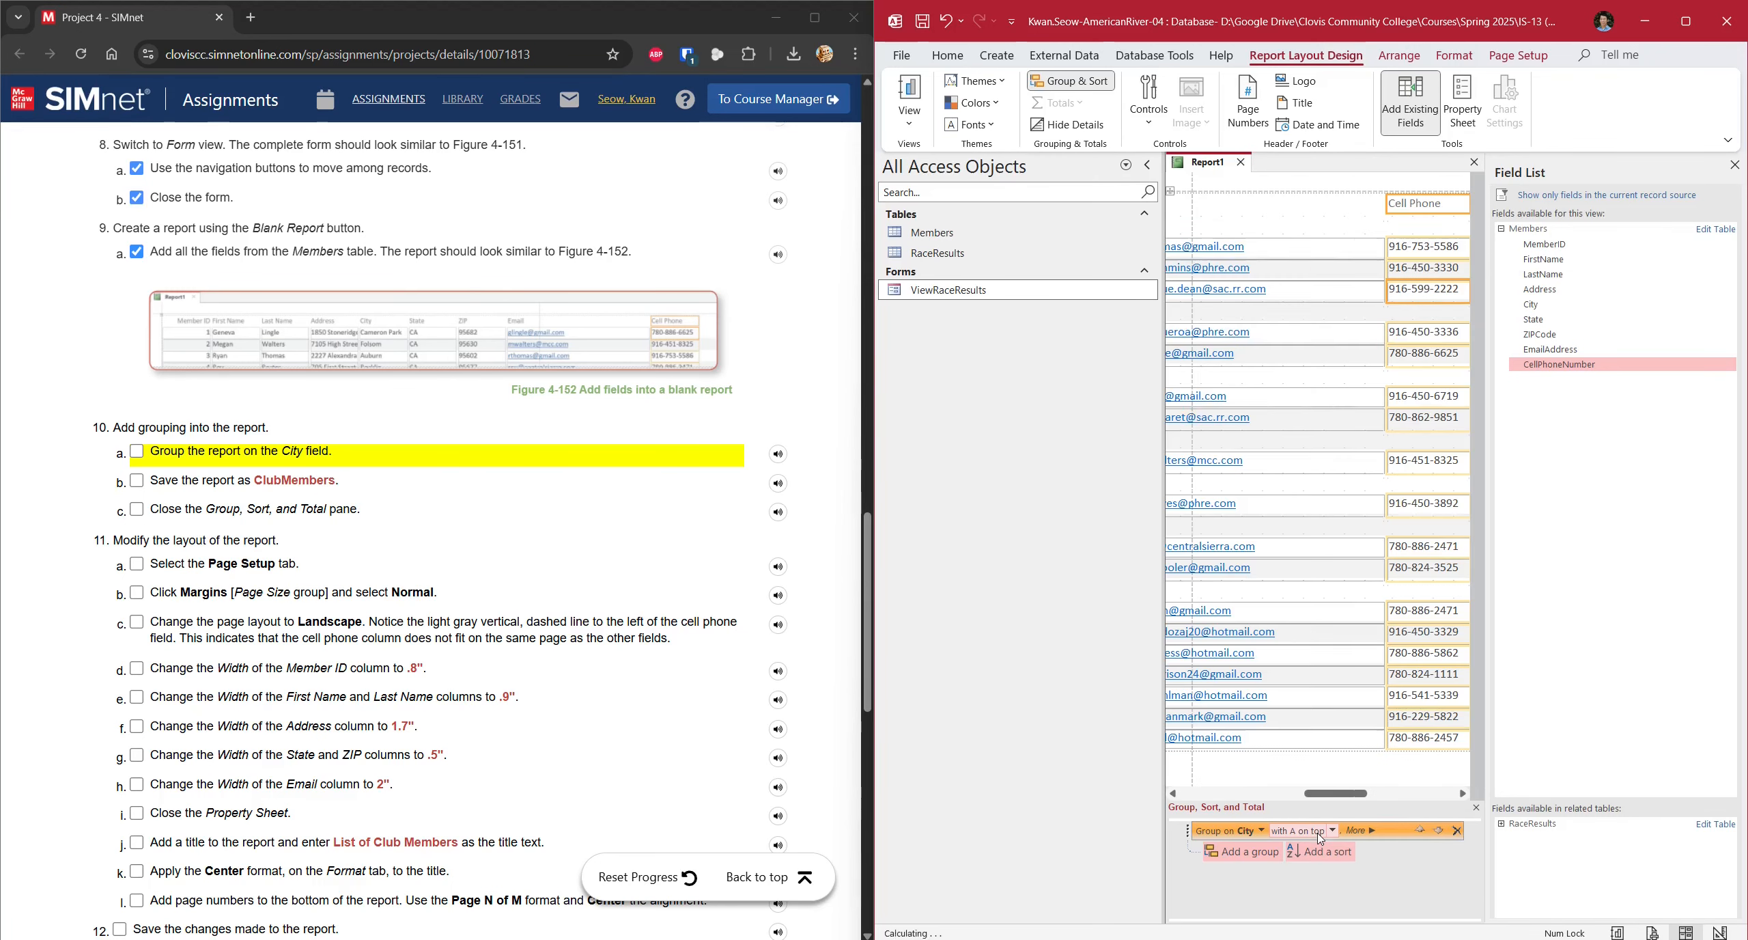
drag(1332, 794, 1170, 759)
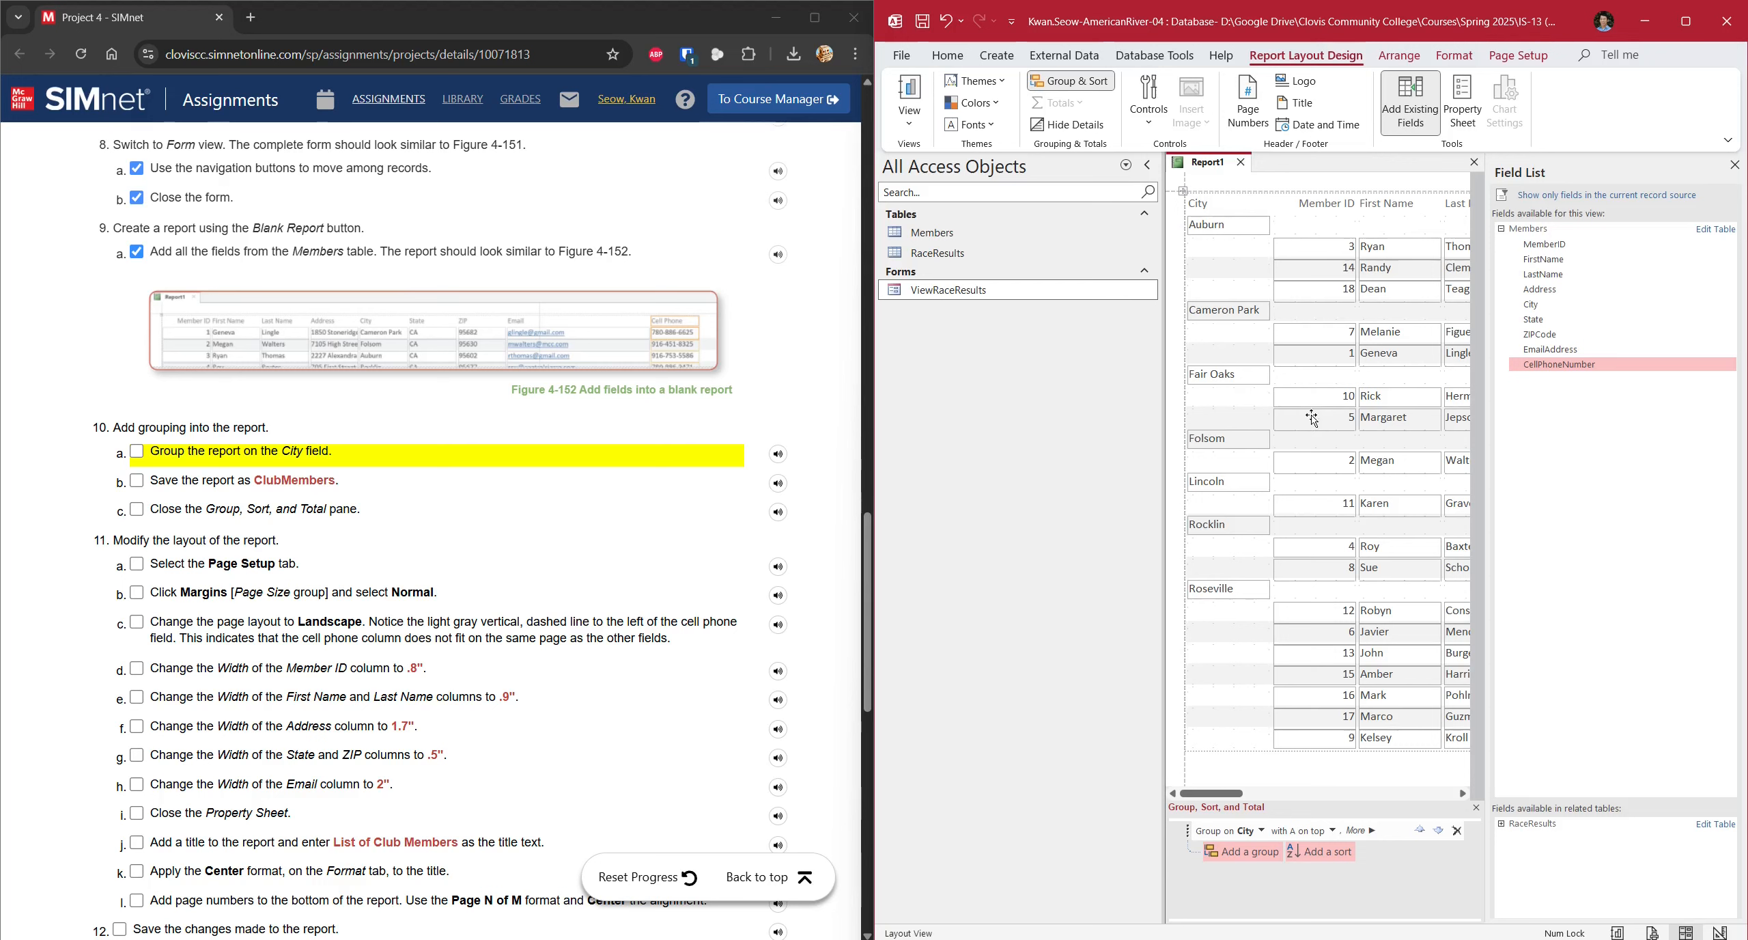
- Close the Group, Sort, and Total pane and mark instruction steps 10a, 10b and 10c as completed
click(196, 485)
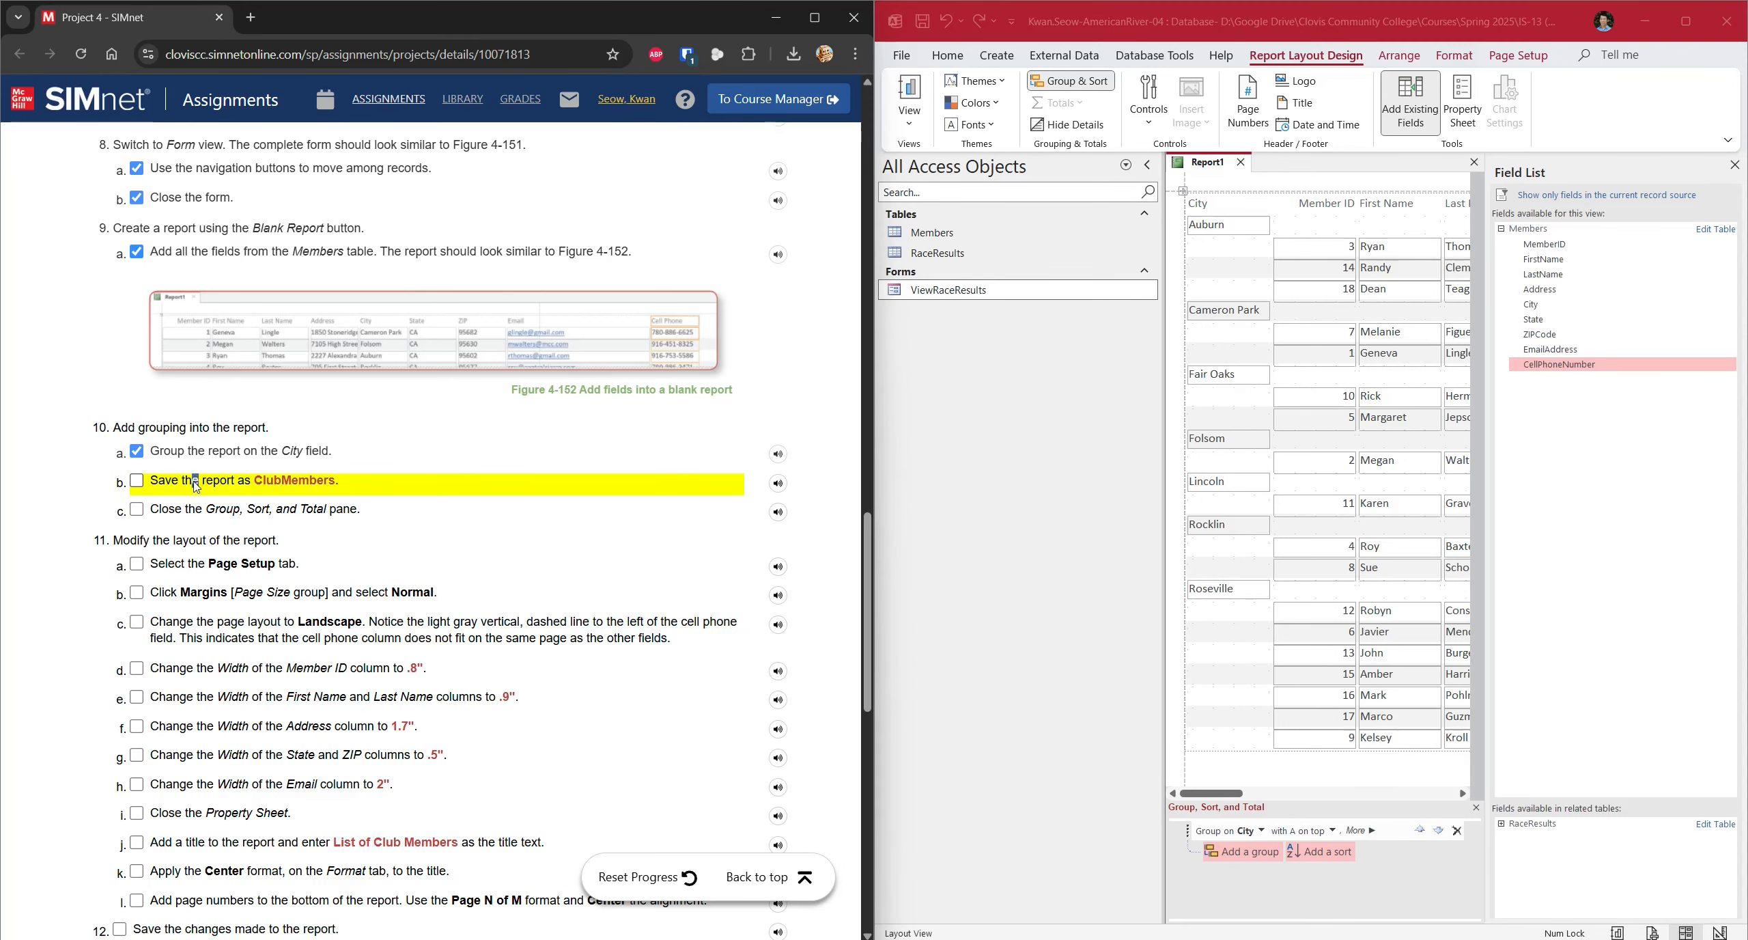
click(153, 486)
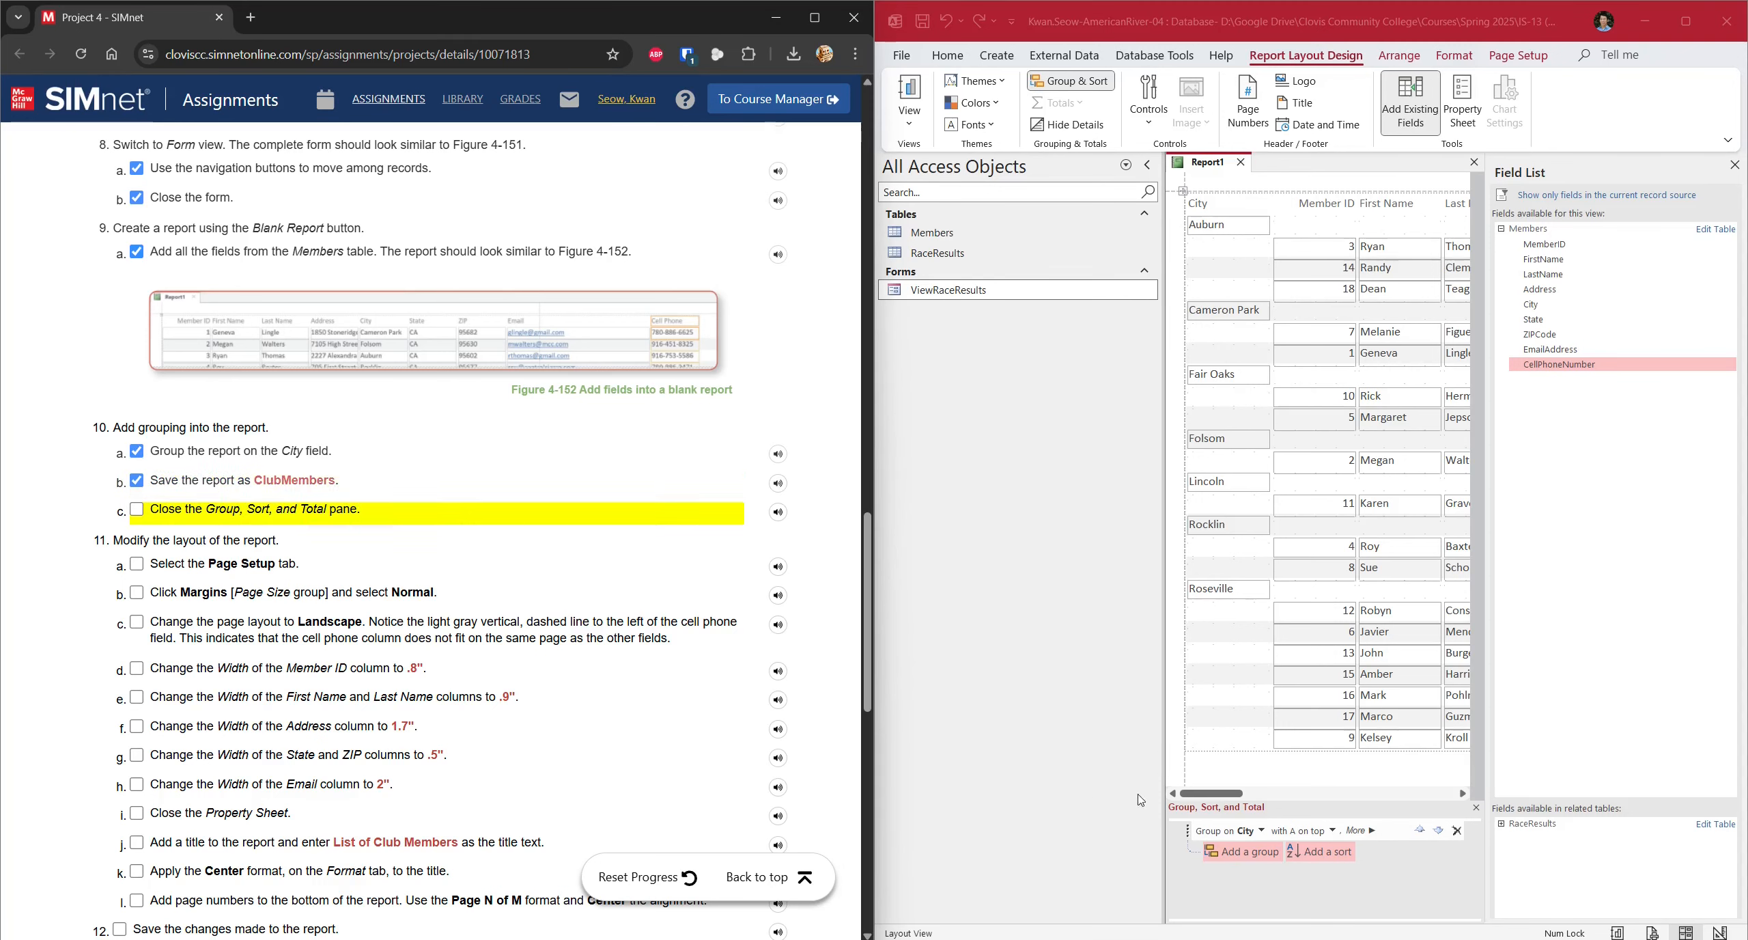
click(1476, 808)
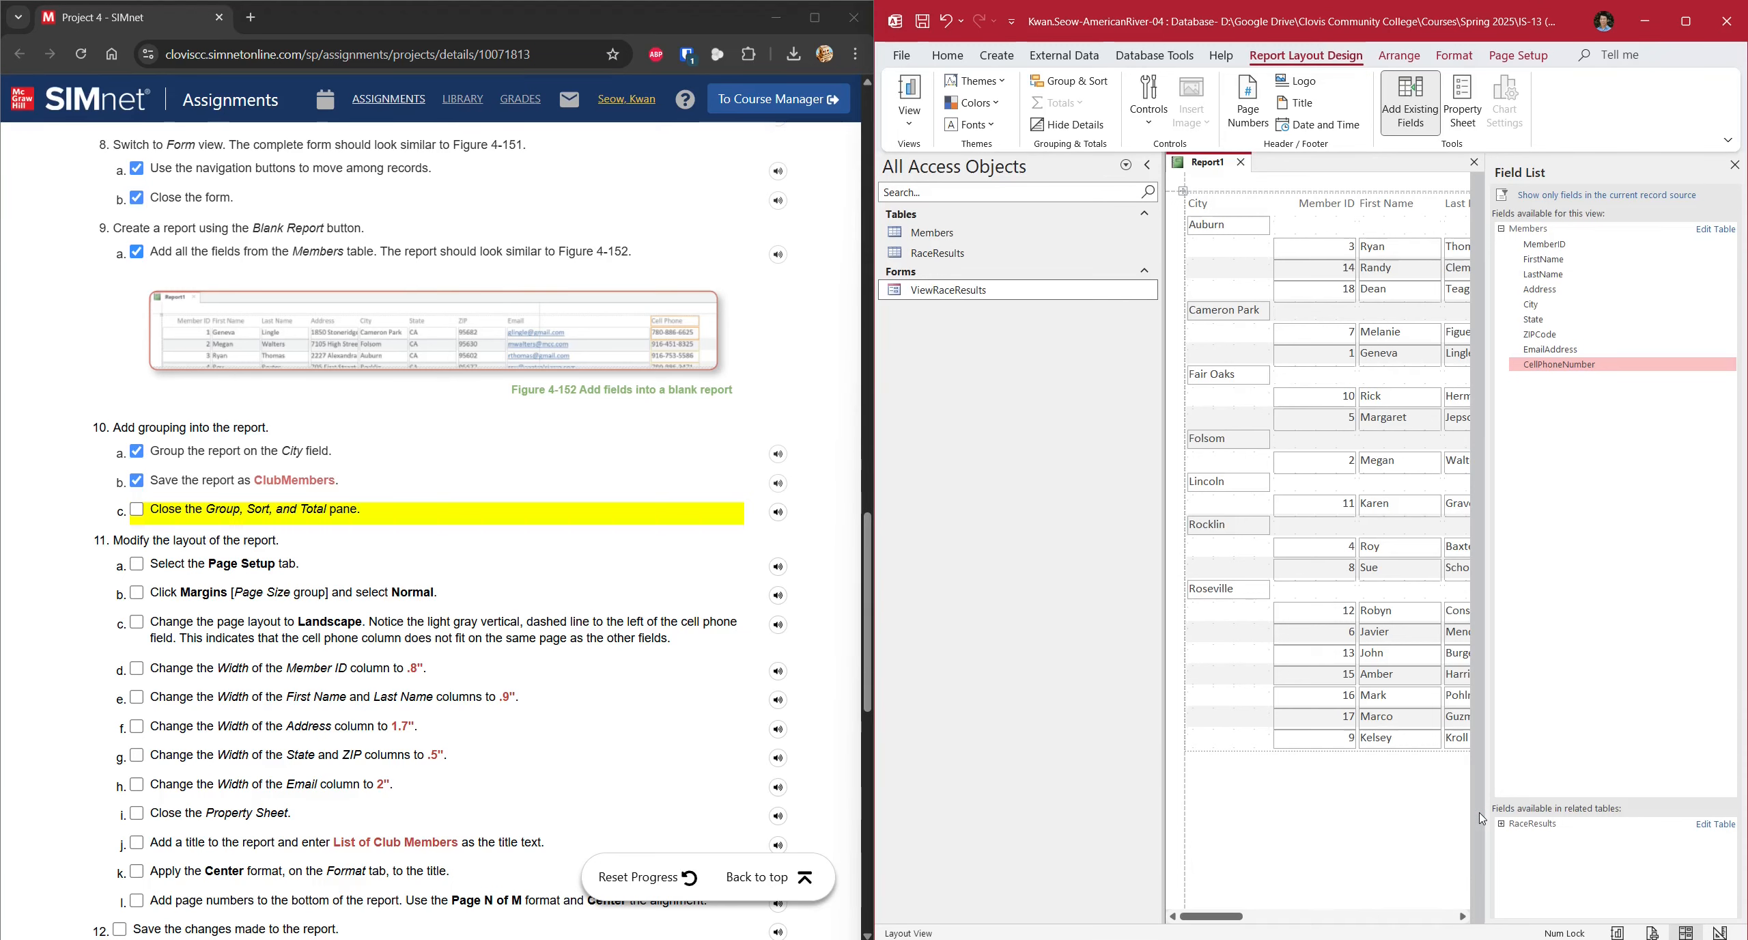
click(138, 509)
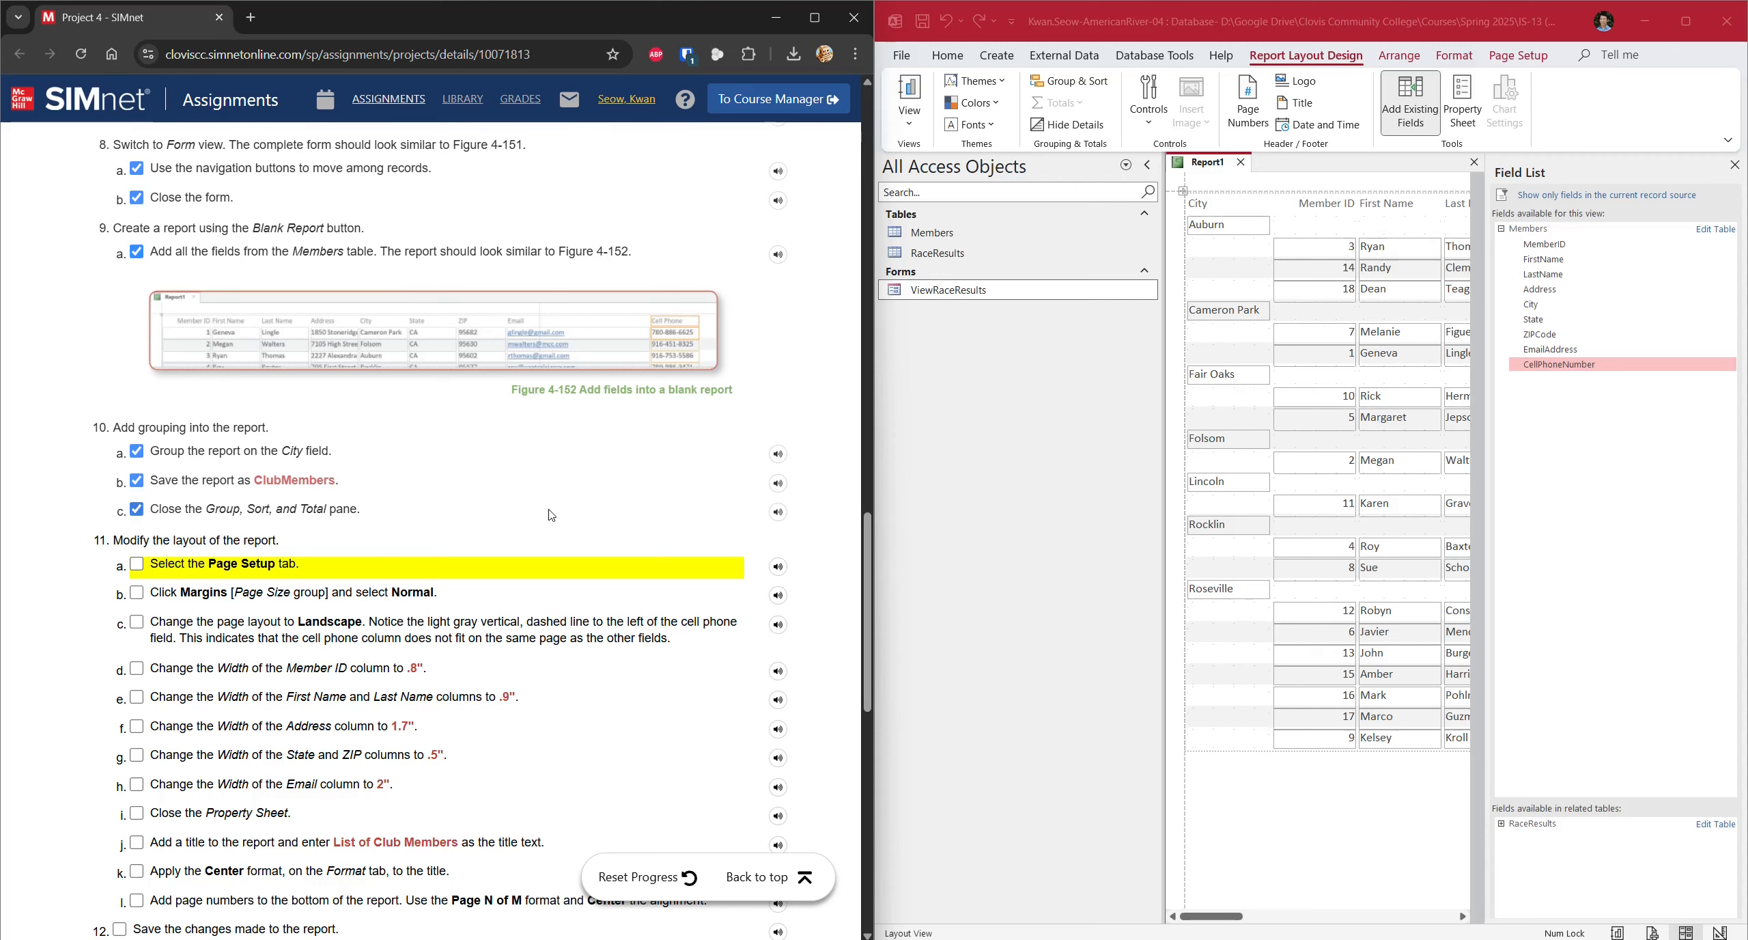
- Set the report to Normal margins and Landscape orientation, and mark instruction steps 11a and 11b as completed
click(1525, 62)
click(1512, 58)
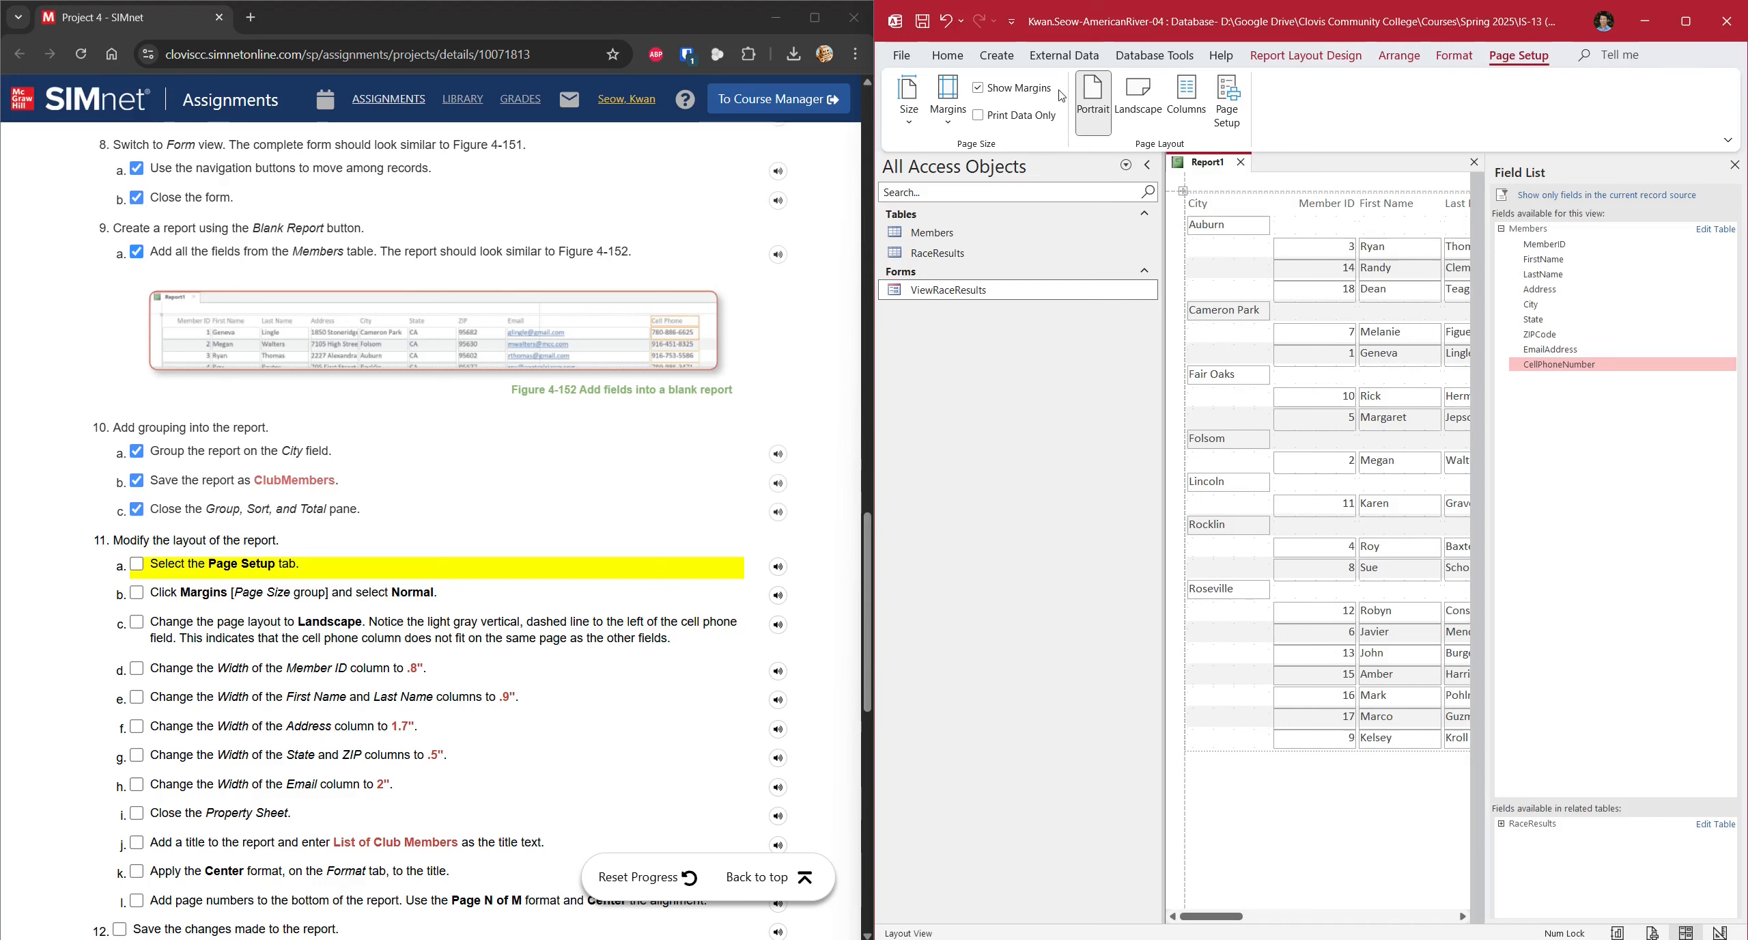
click(951, 99)
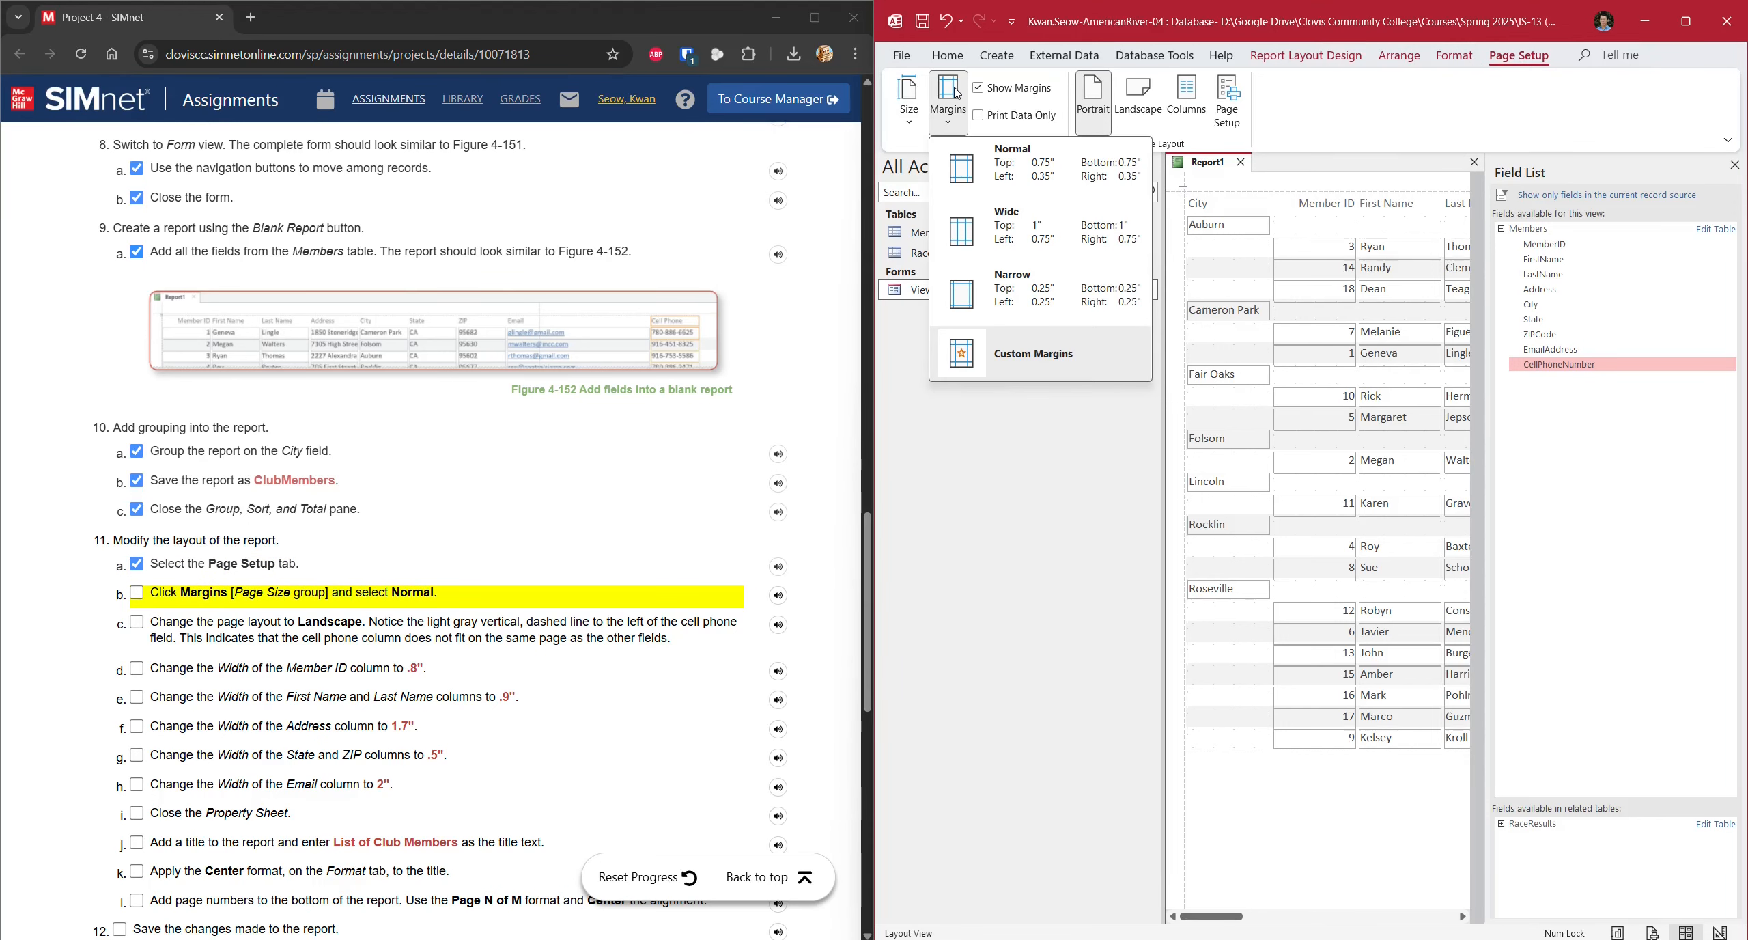
click(1030, 171)
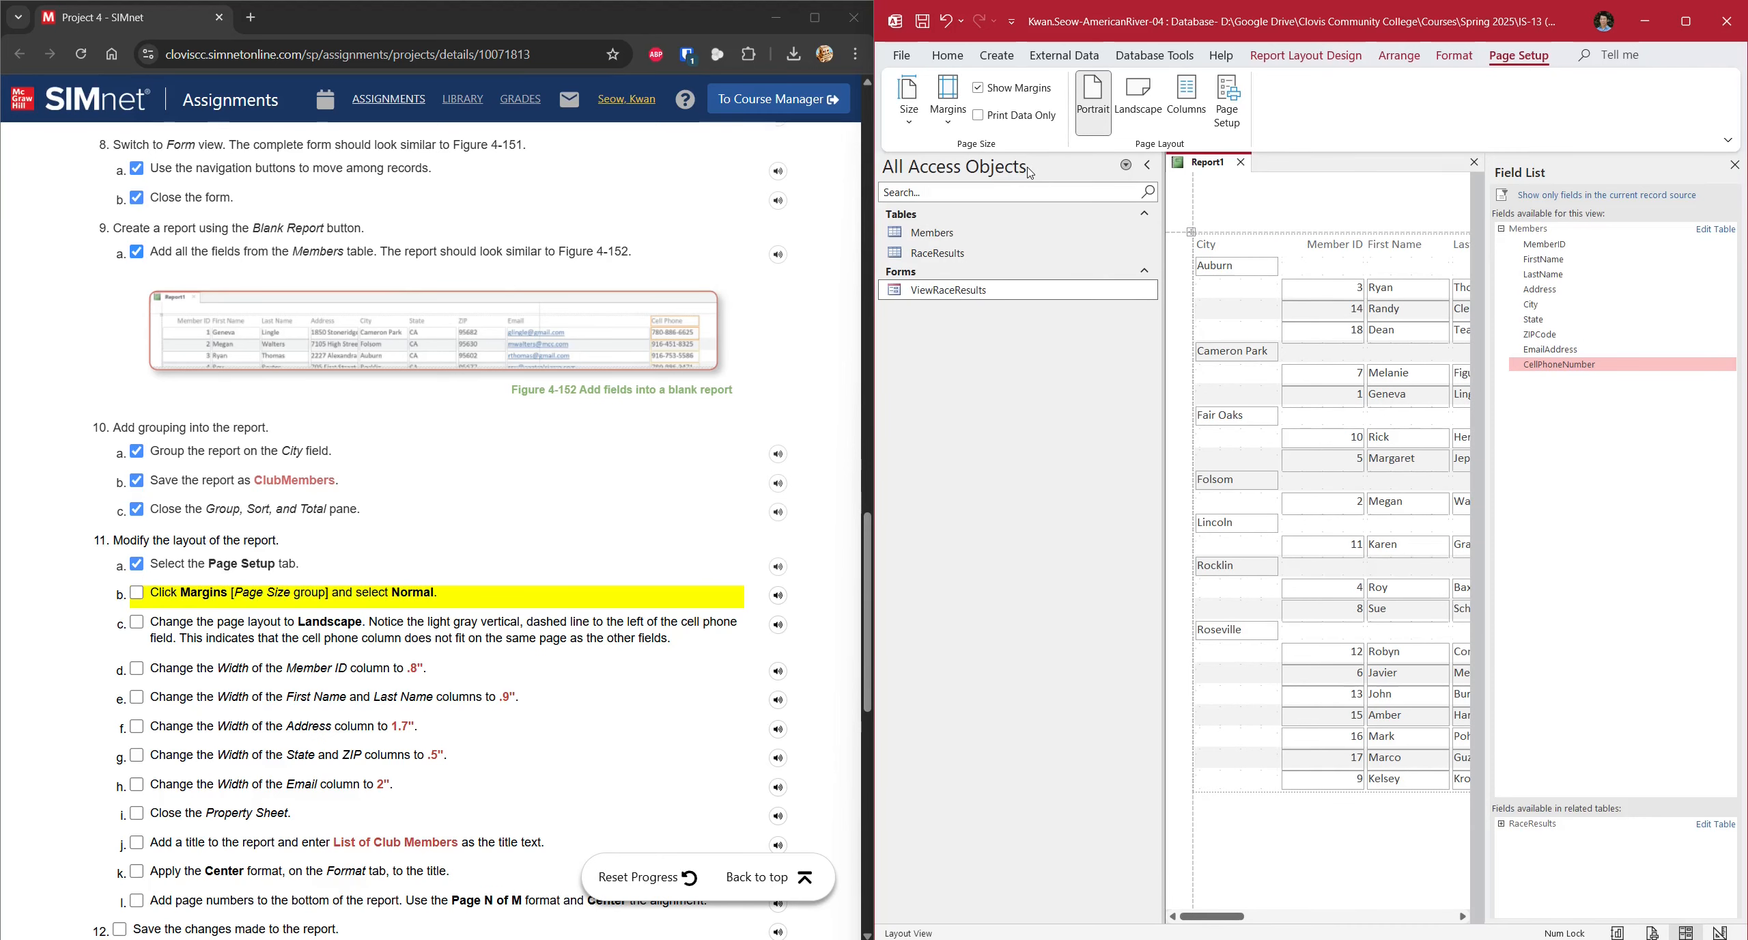
click(138, 594)
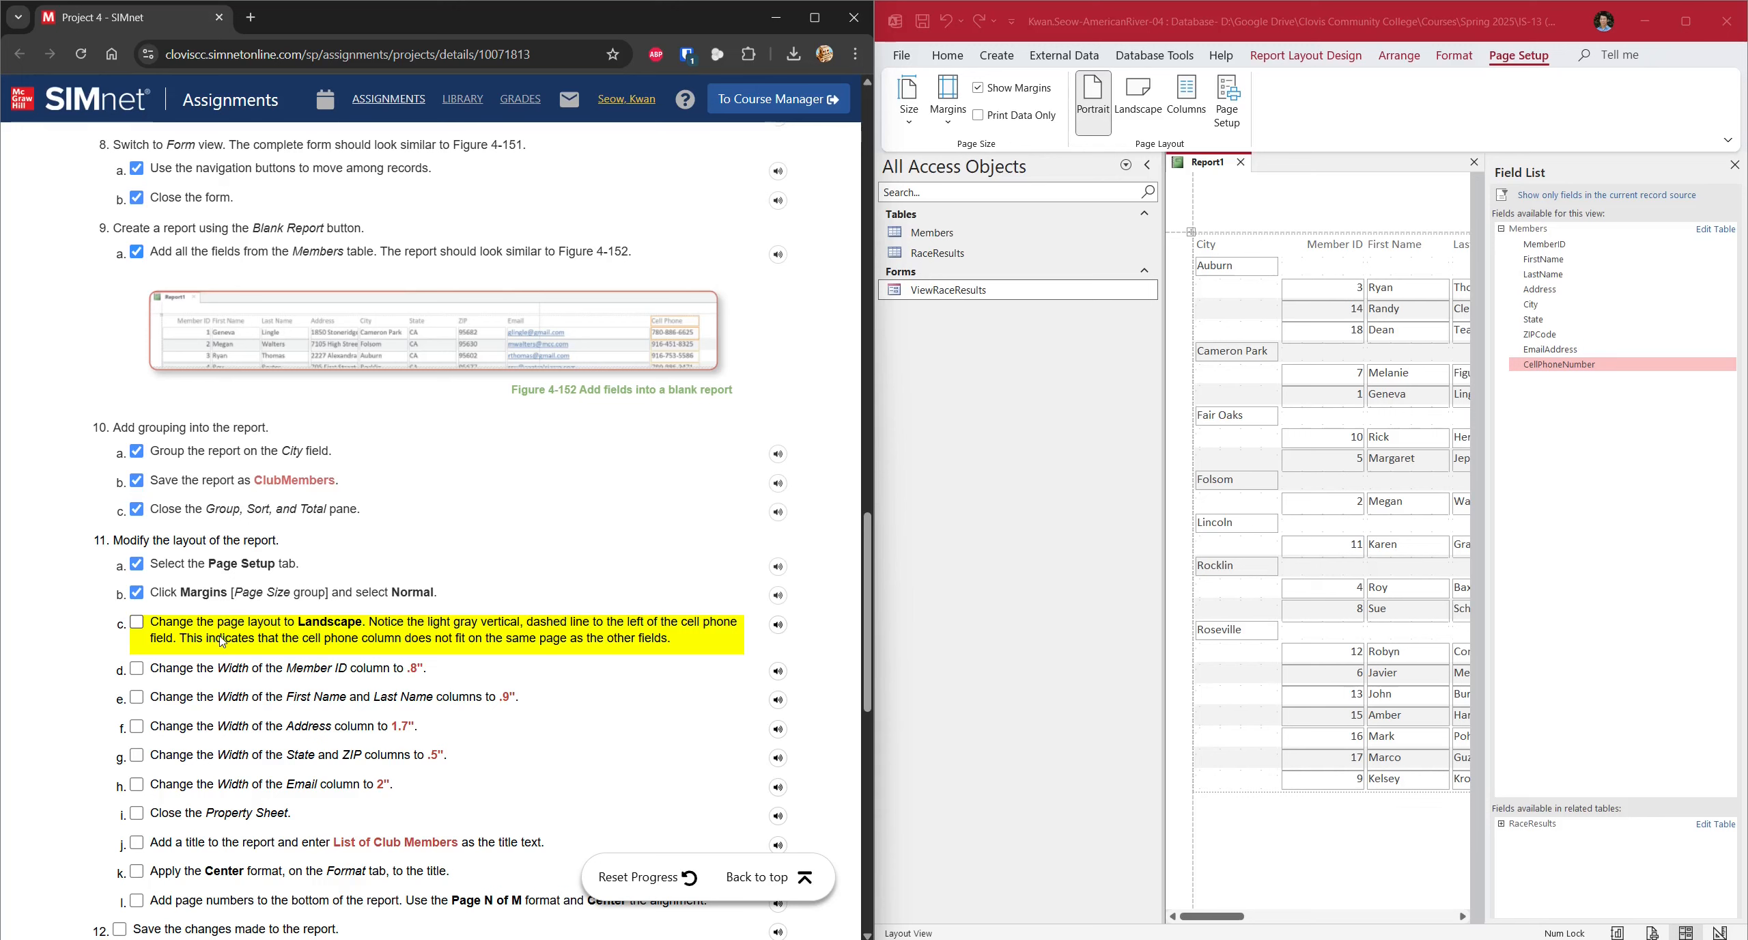
click(1125, 103)
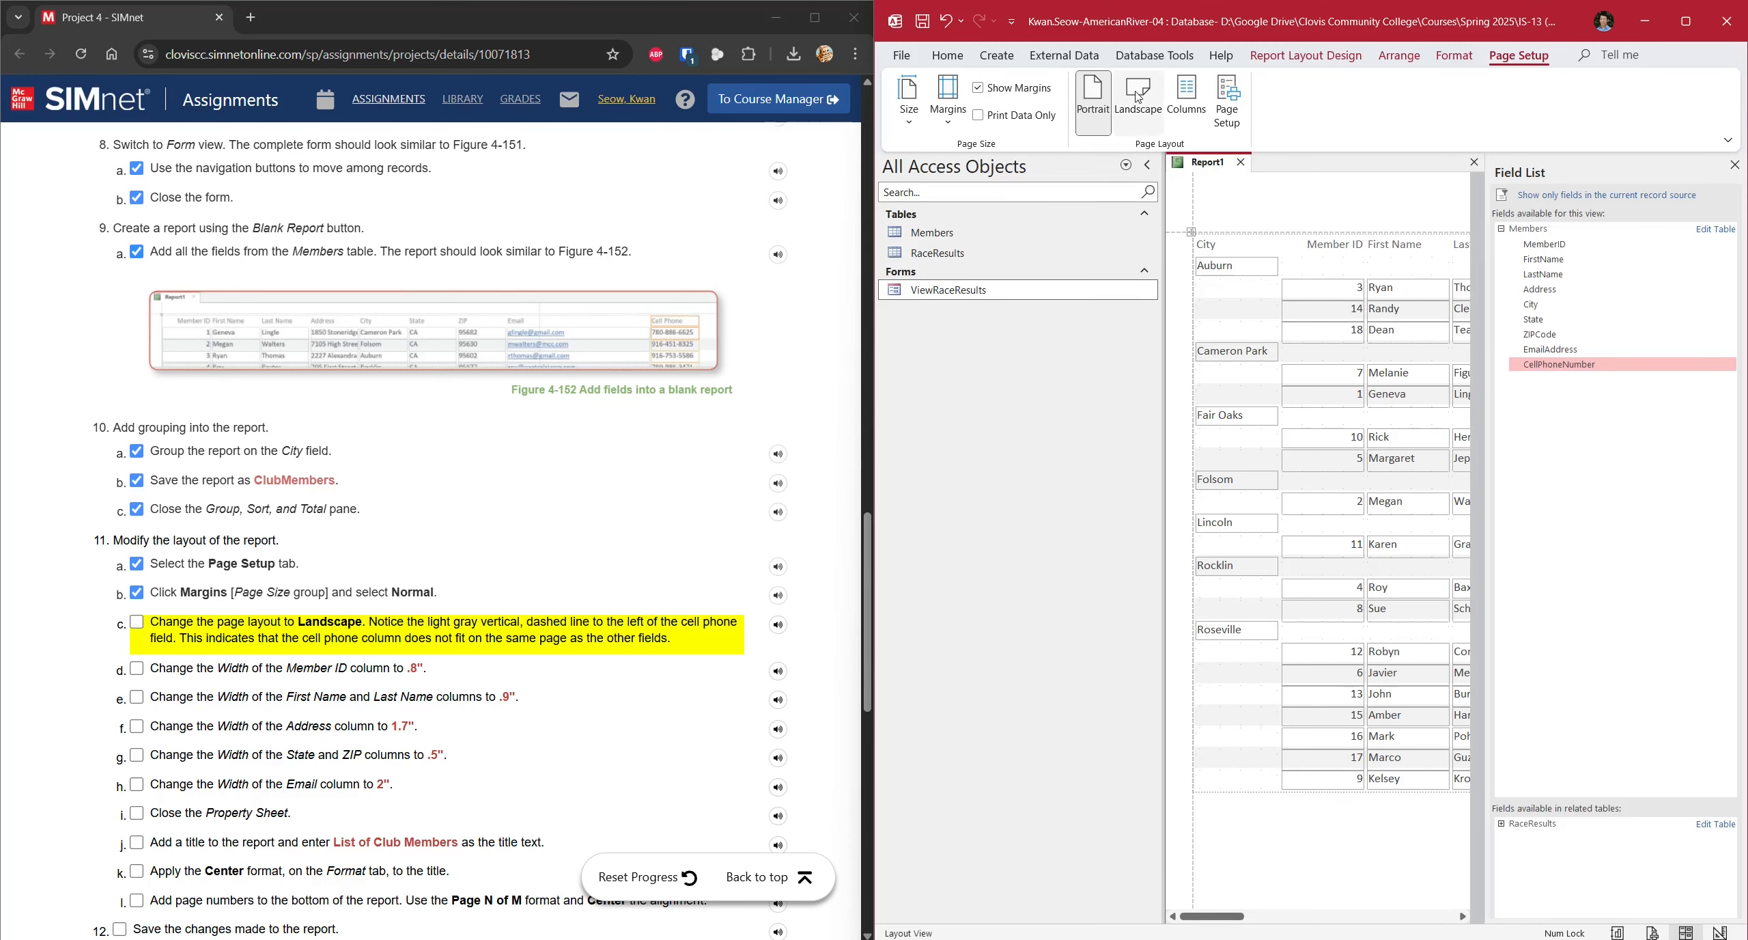
click(1139, 97)
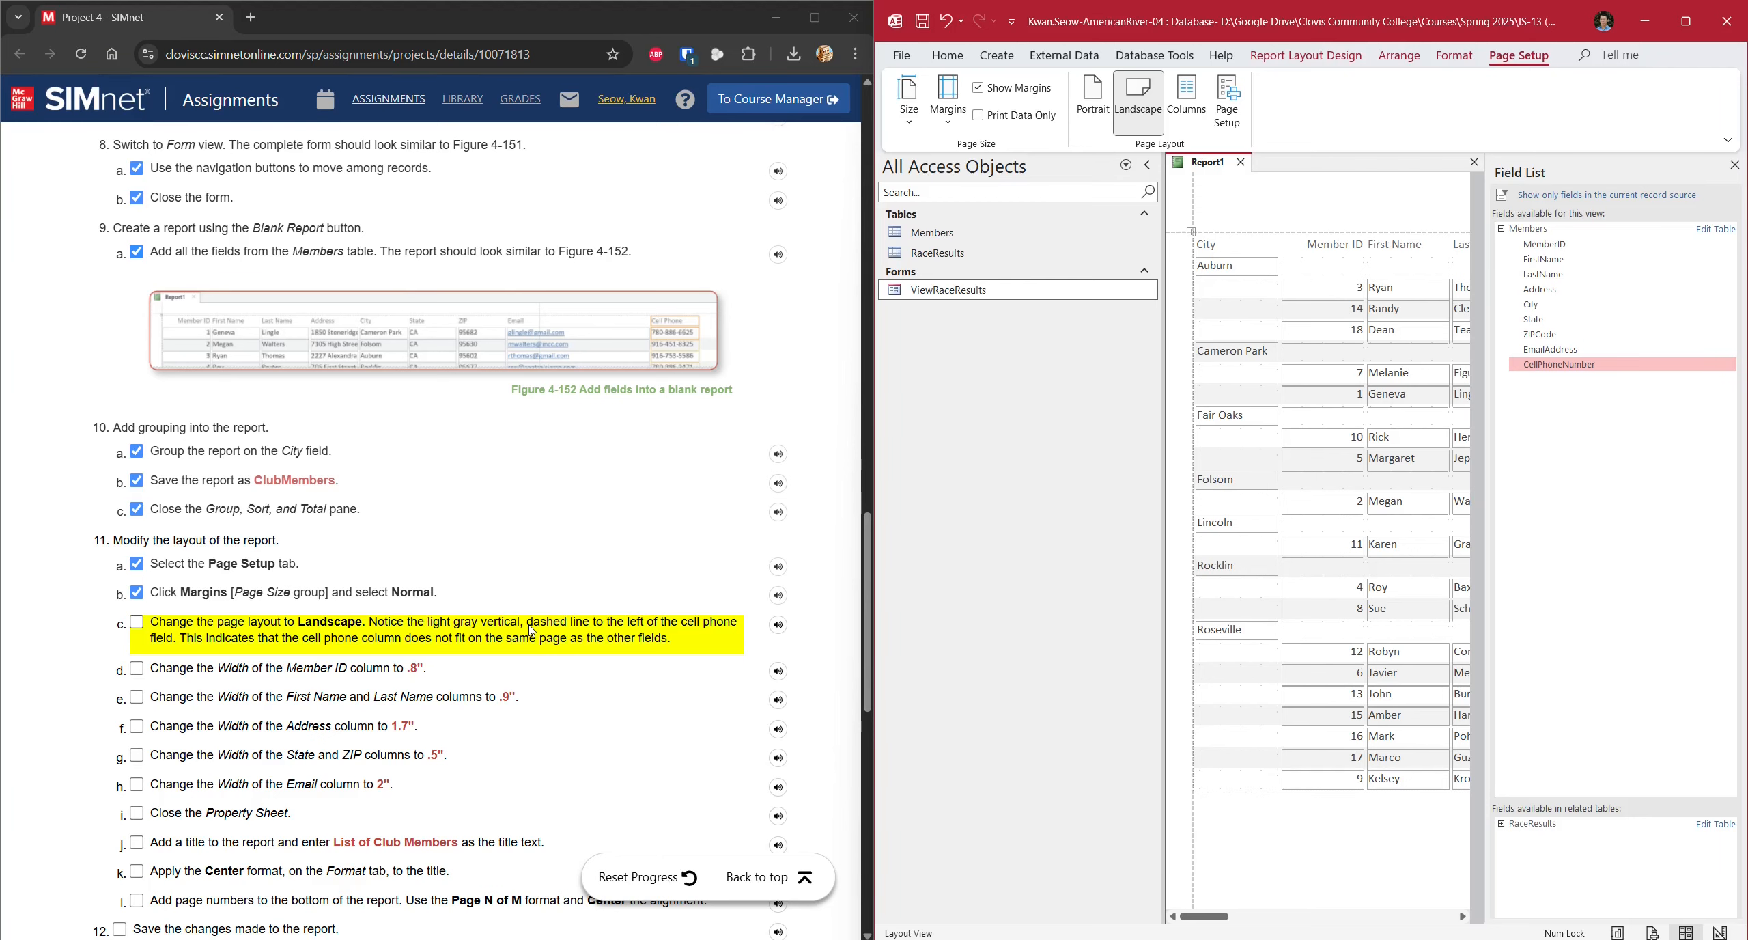
- Close the Field List, check the dashed page boundary beside the Cell Phone column, and mark instruction step 11c as completed
click(1735, 166)
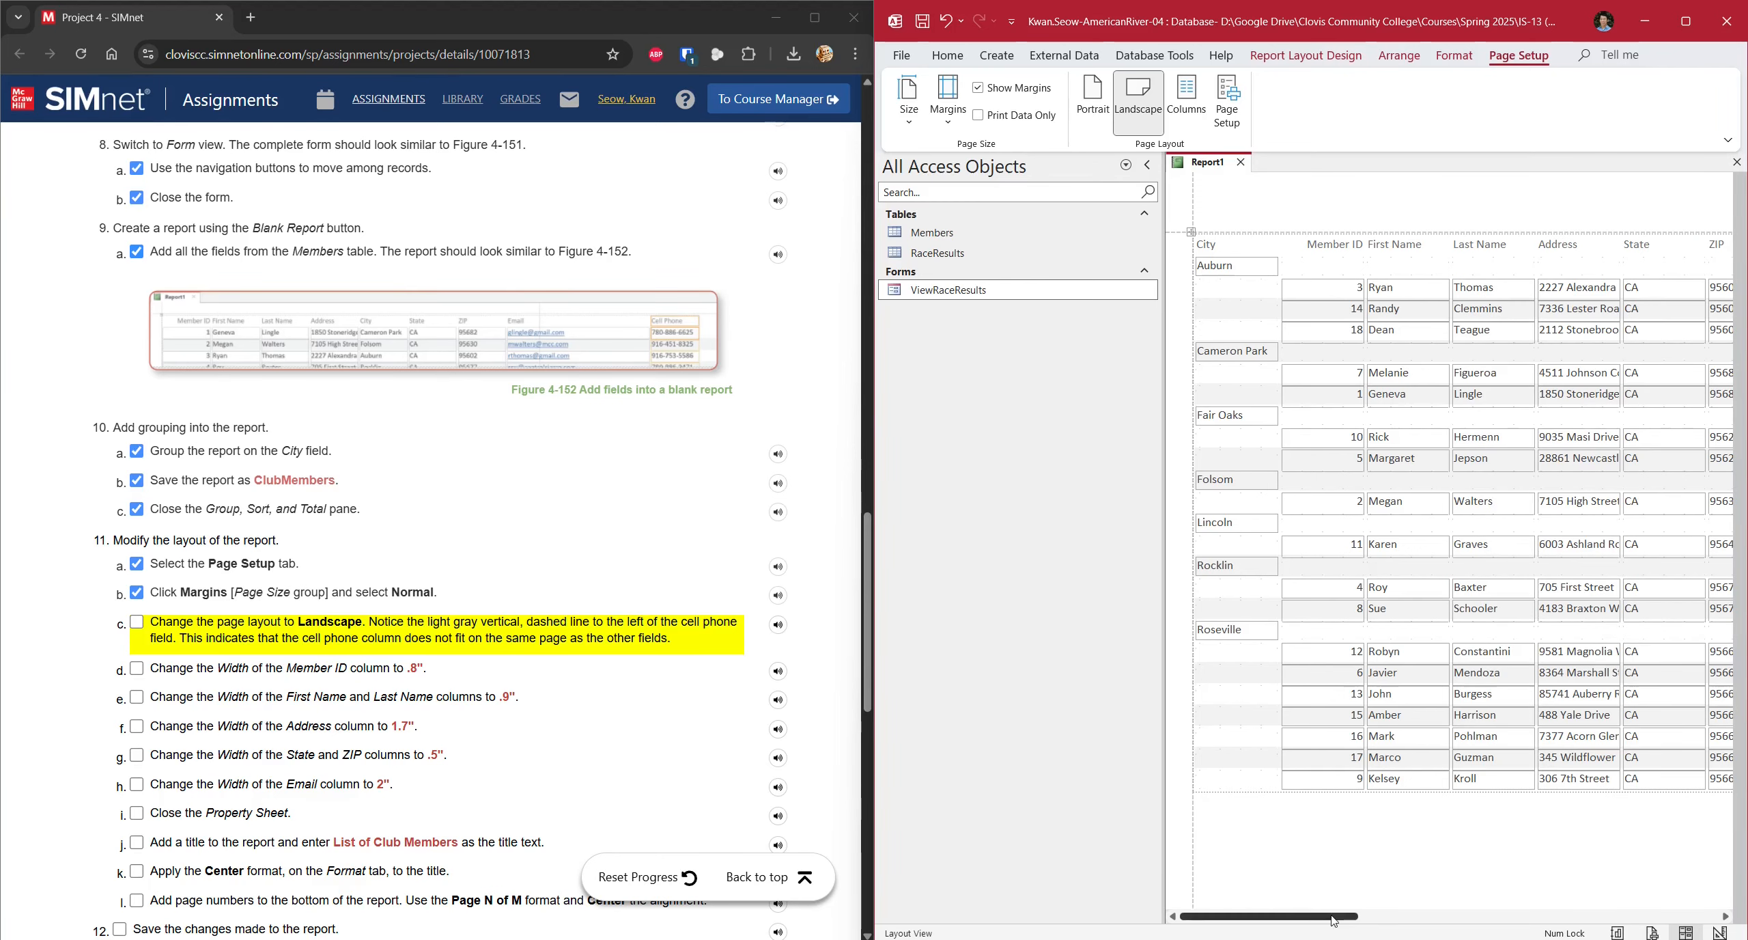
click(1608, 915)
click(1608, 916)
click(1608, 916)
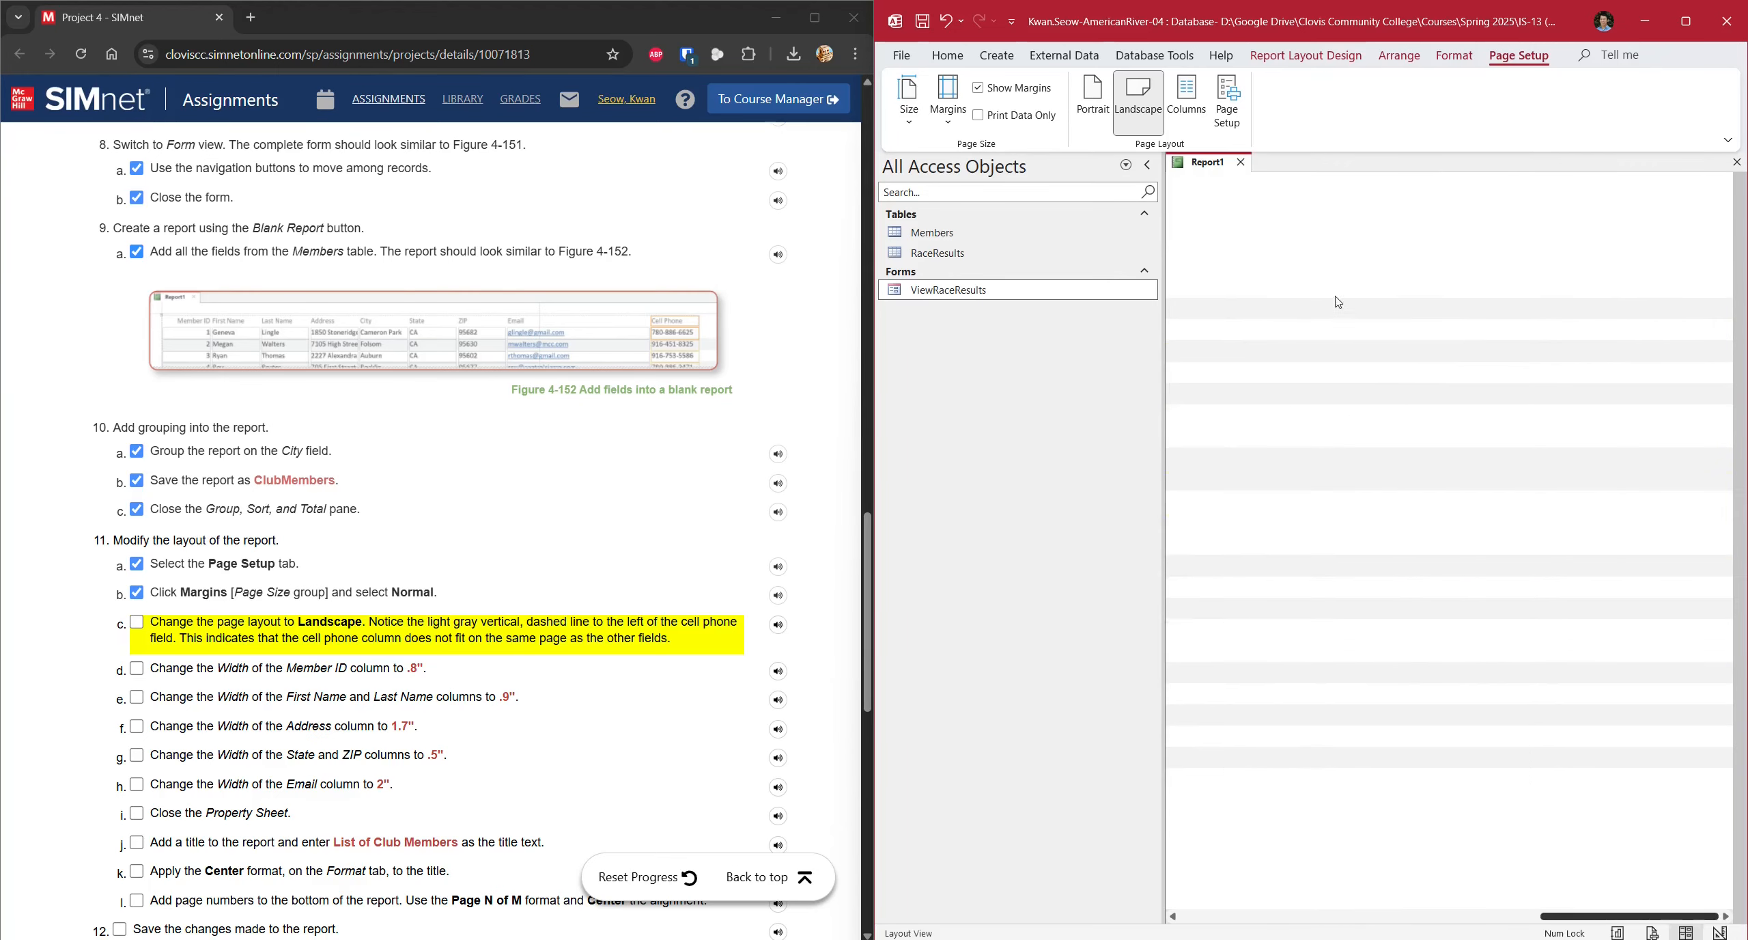
drag(1551, 921, 1419, 921)
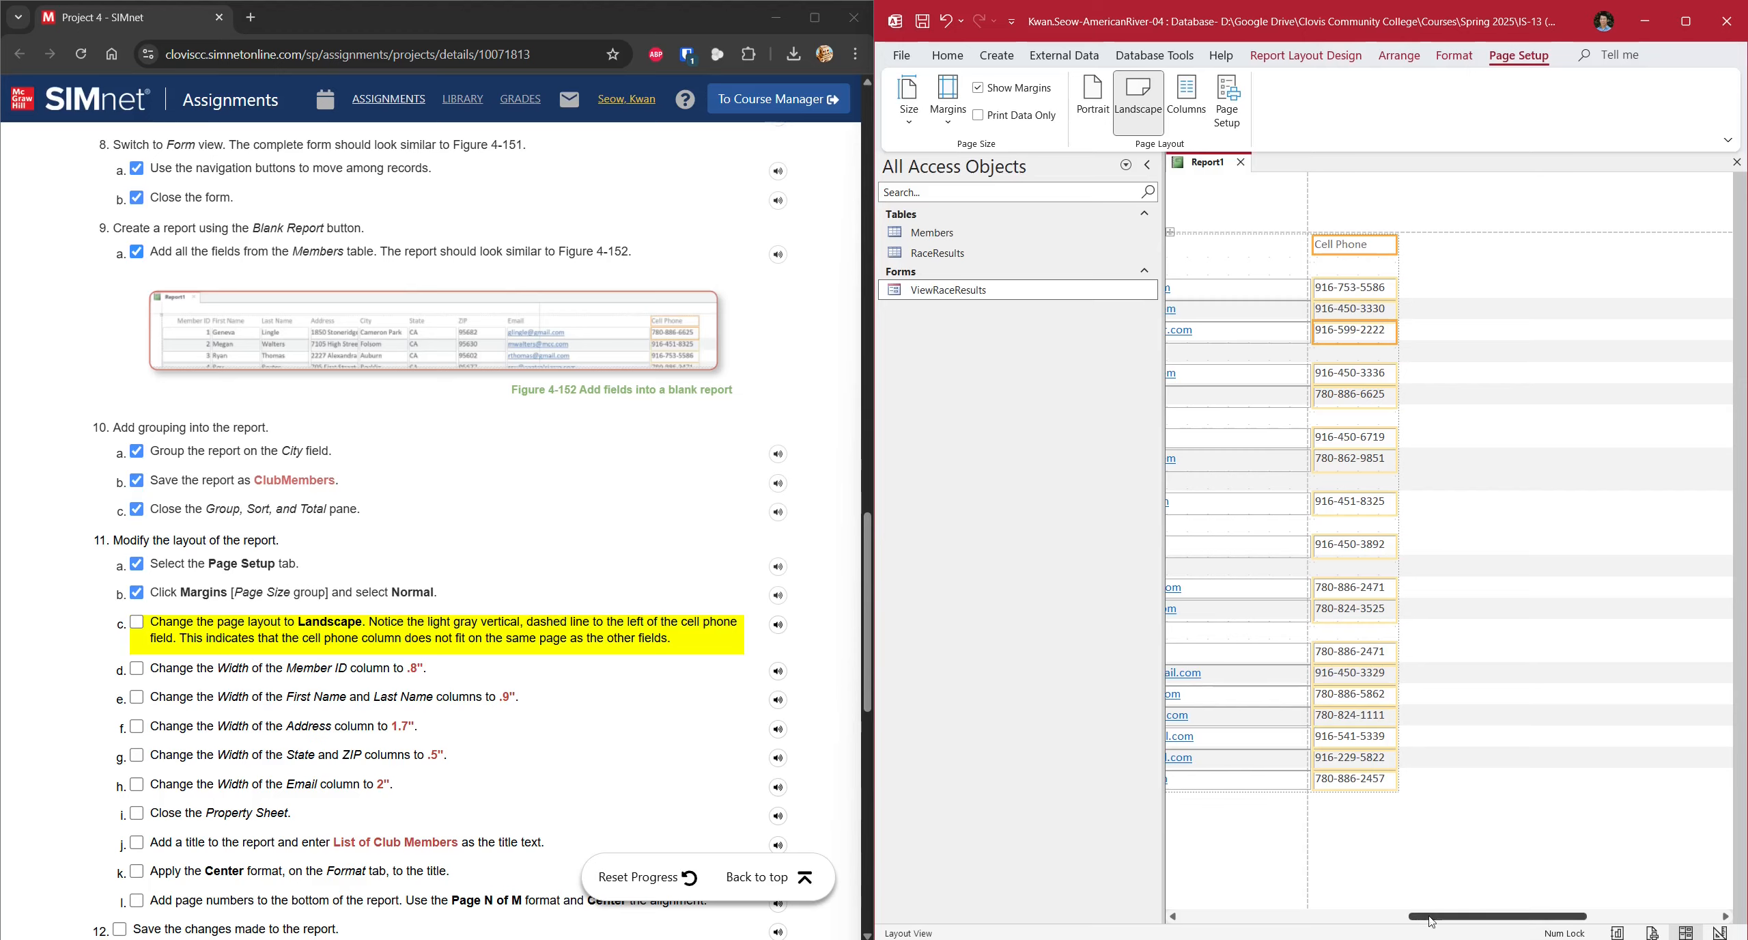
drag(1457, 916, 1363, 876)
click(1661, 246)
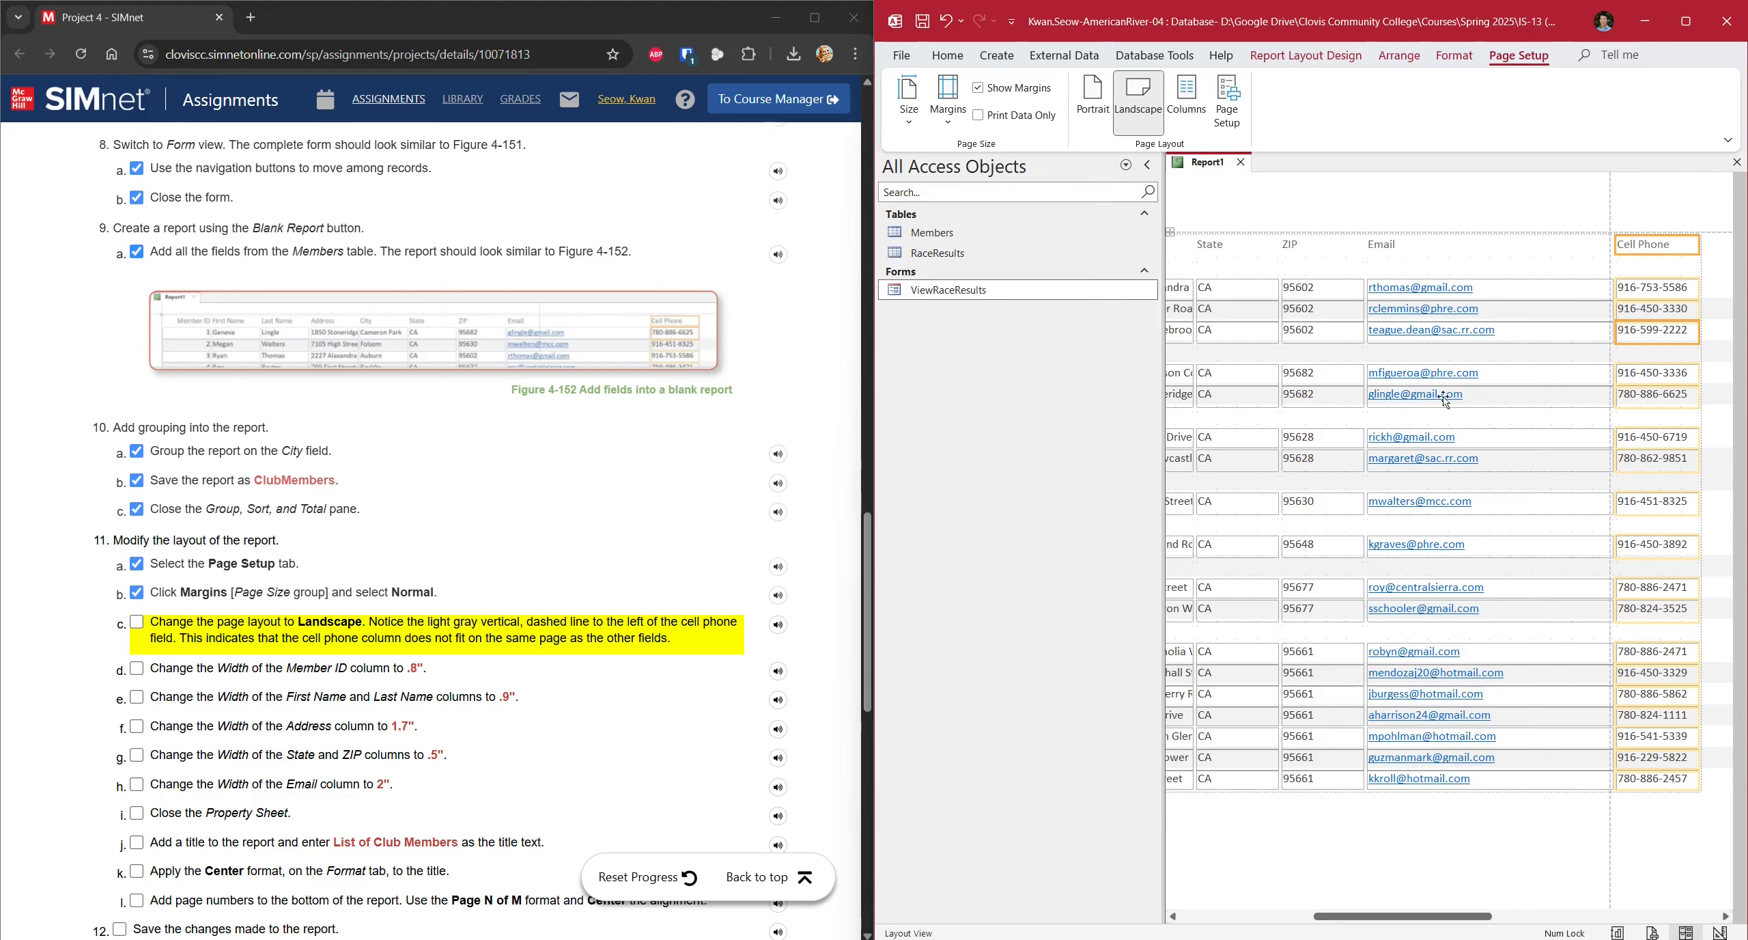
drag(1441, 922, 1318, 922)
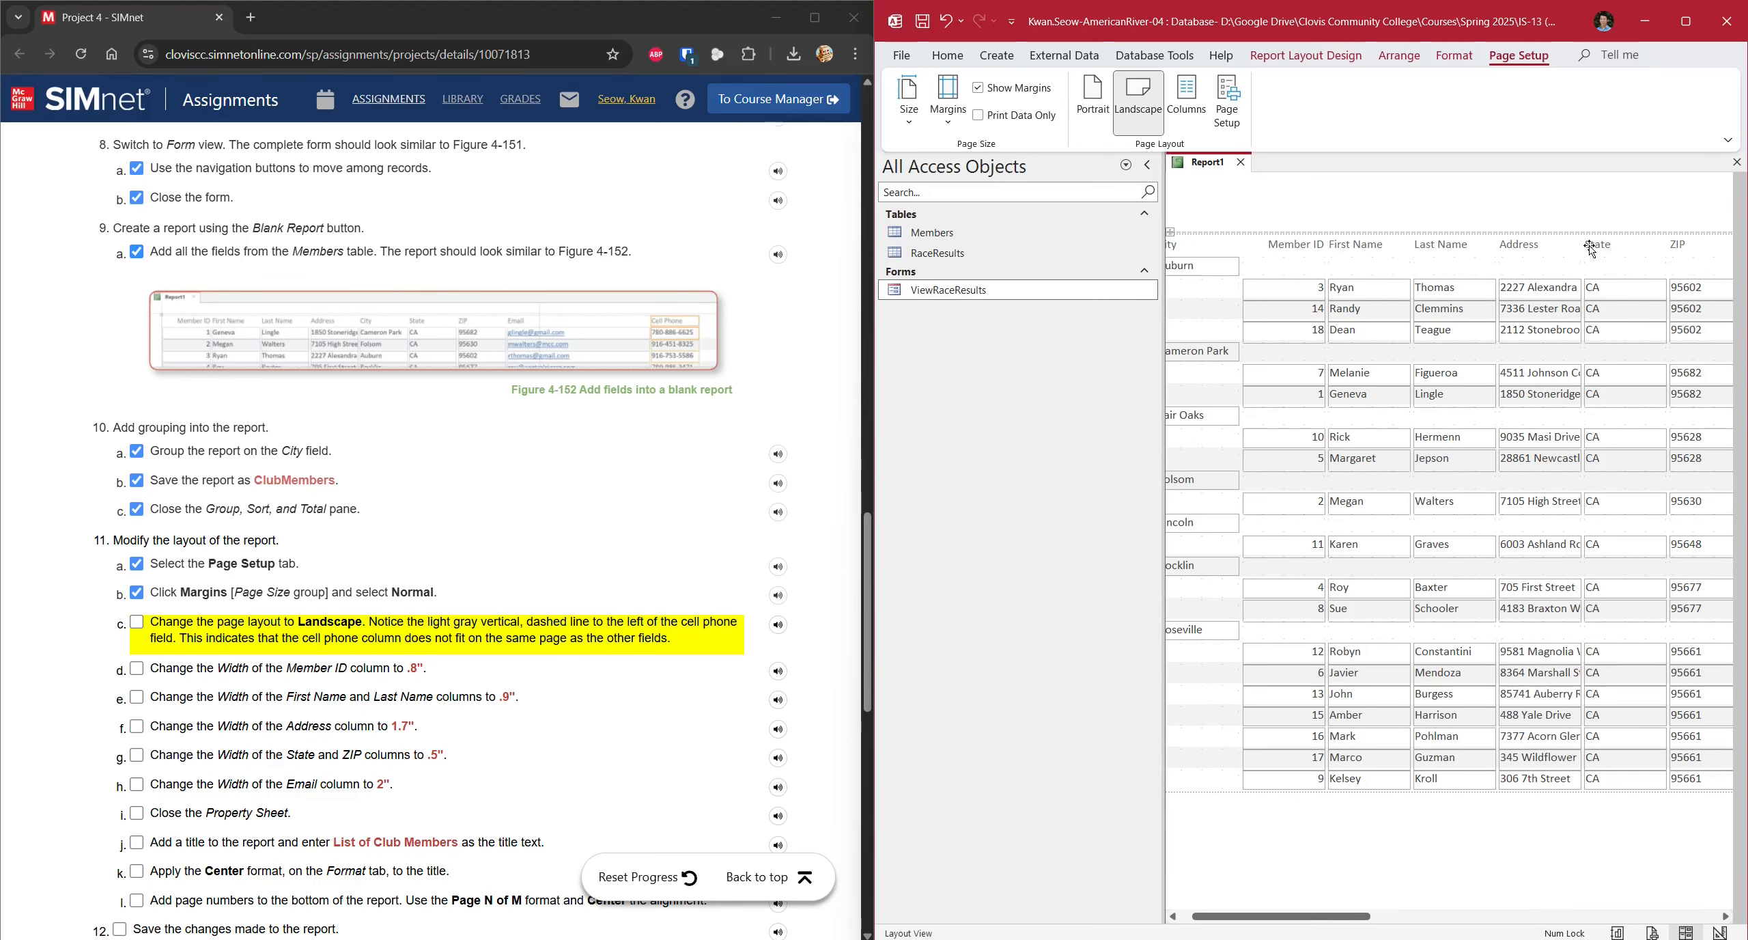
click(189, 632)
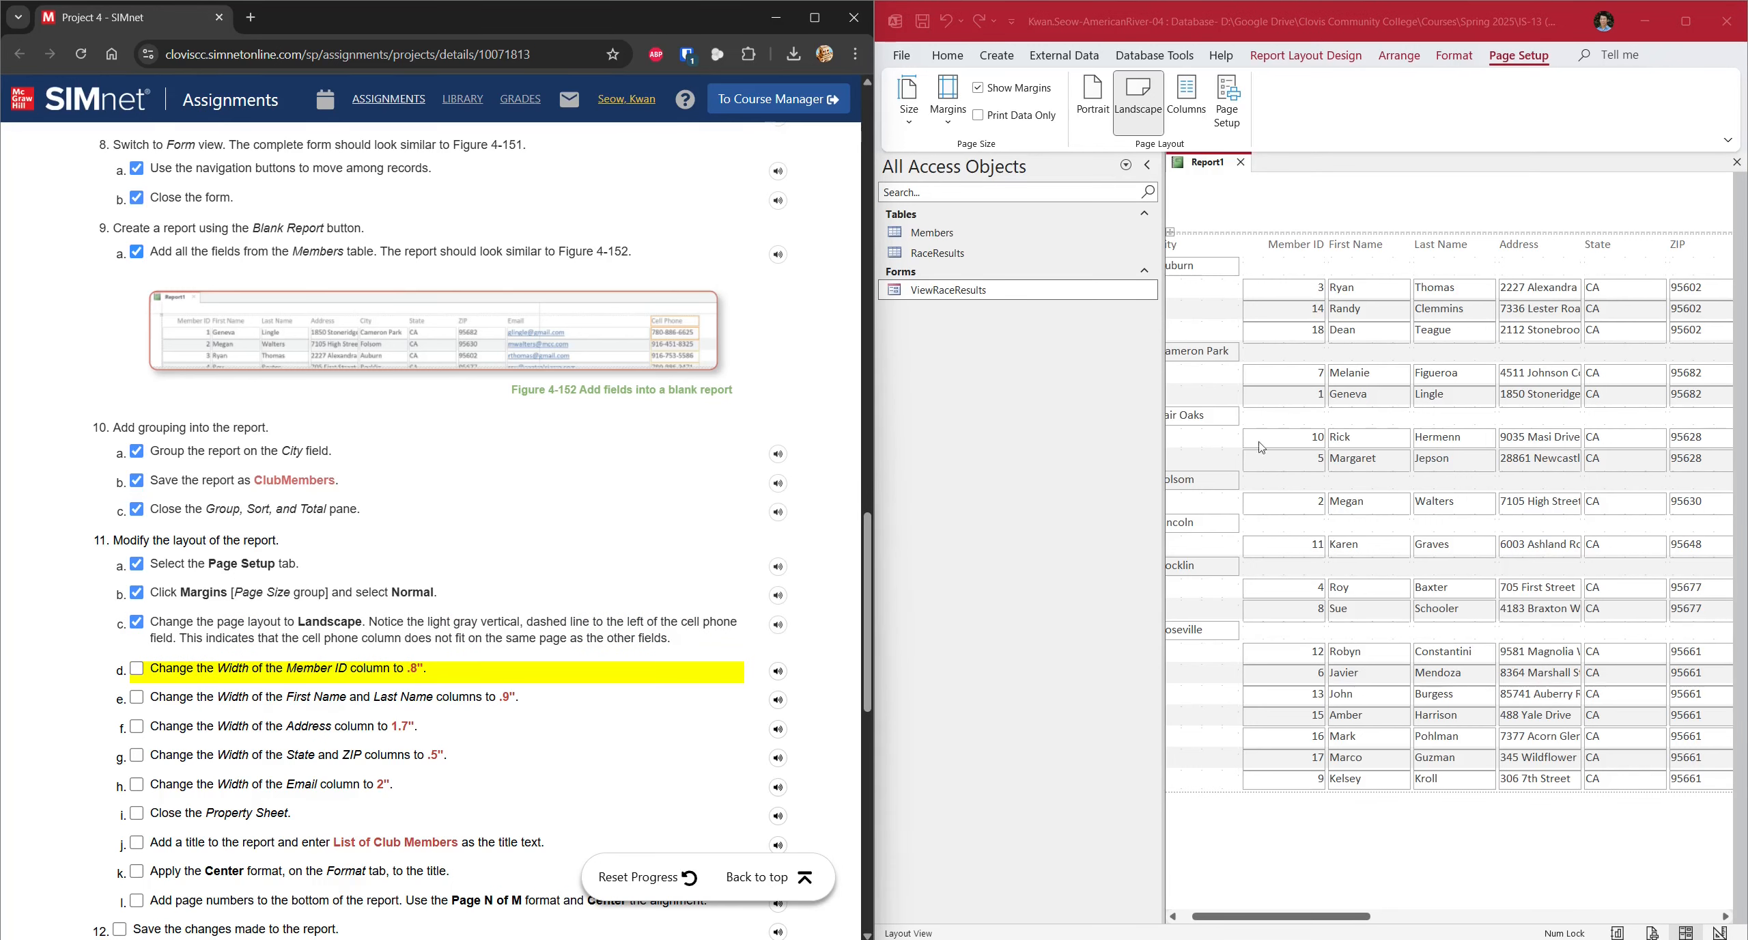
- Open the Property Sheet for the Member ID column and set its width to 0.8"
click(1299, 290)
click(1299, 291)
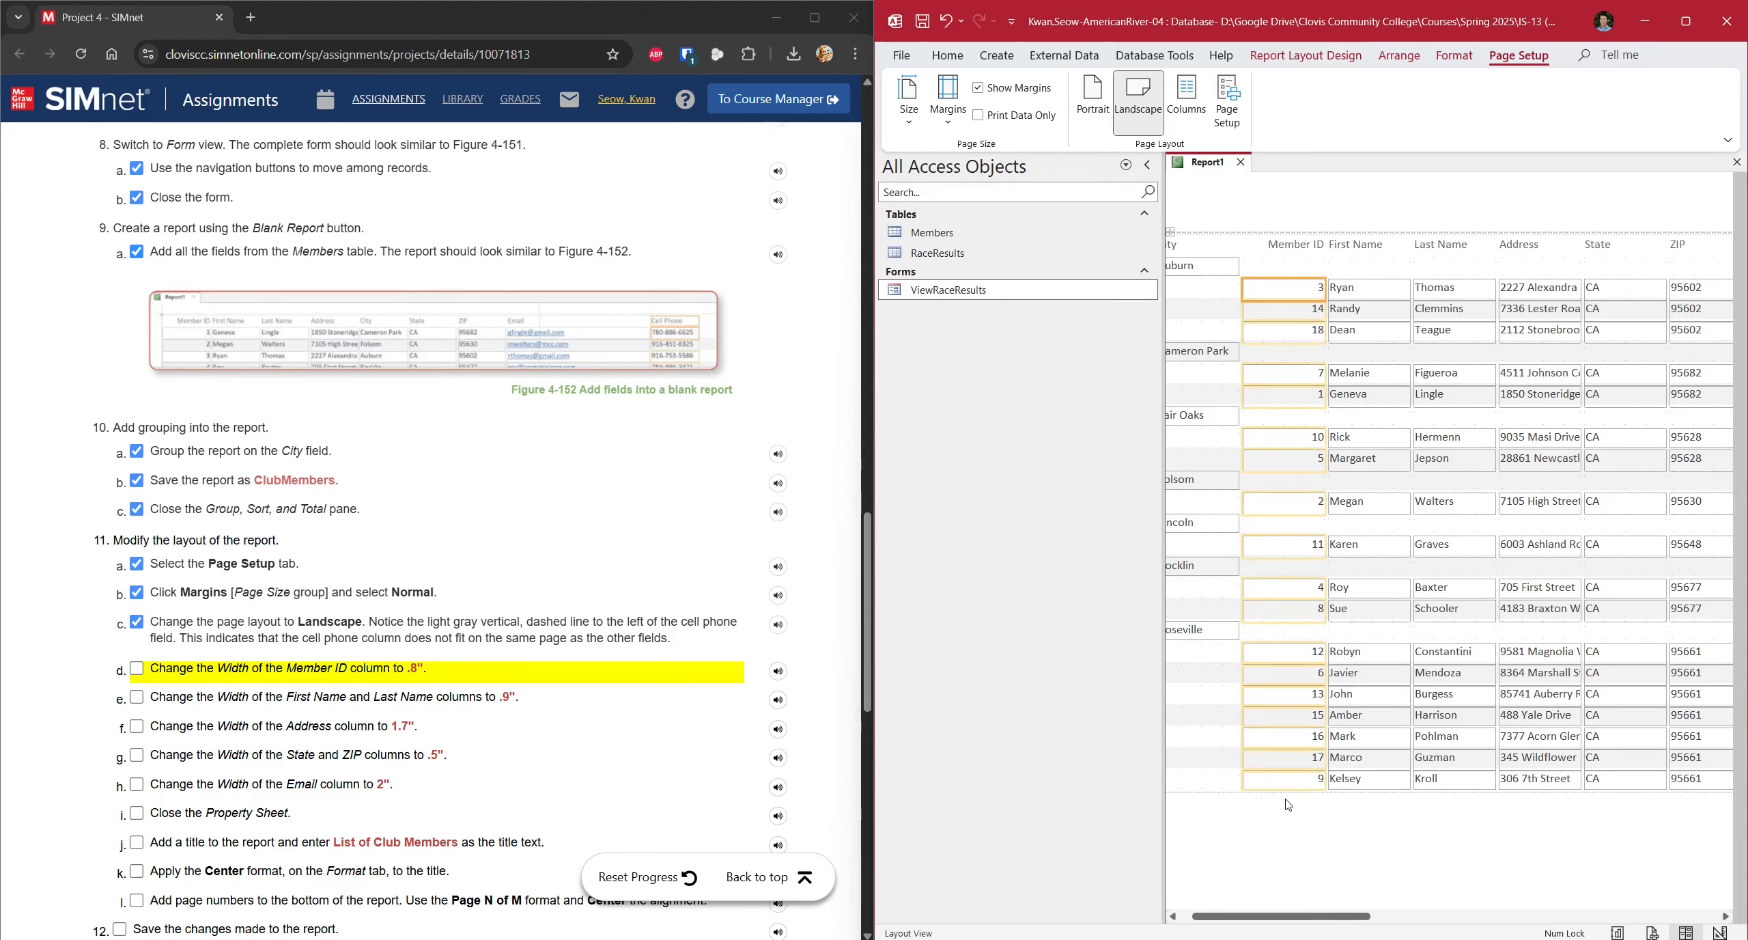
click(1331, 63)
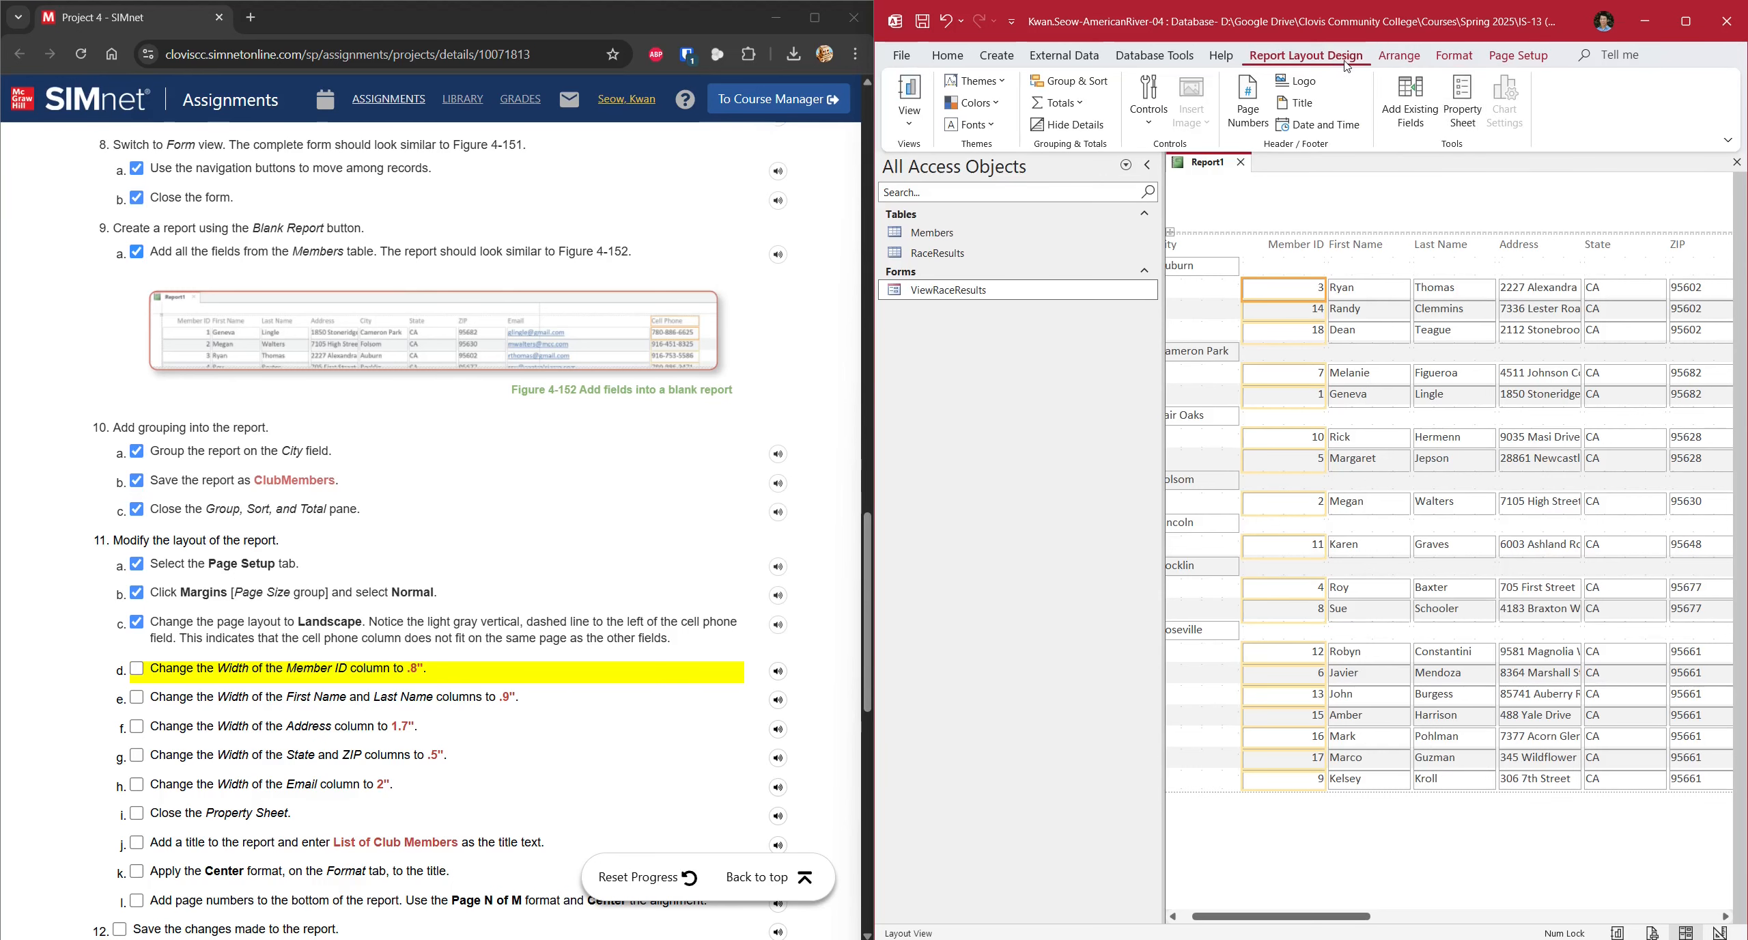
click(1462, 103)
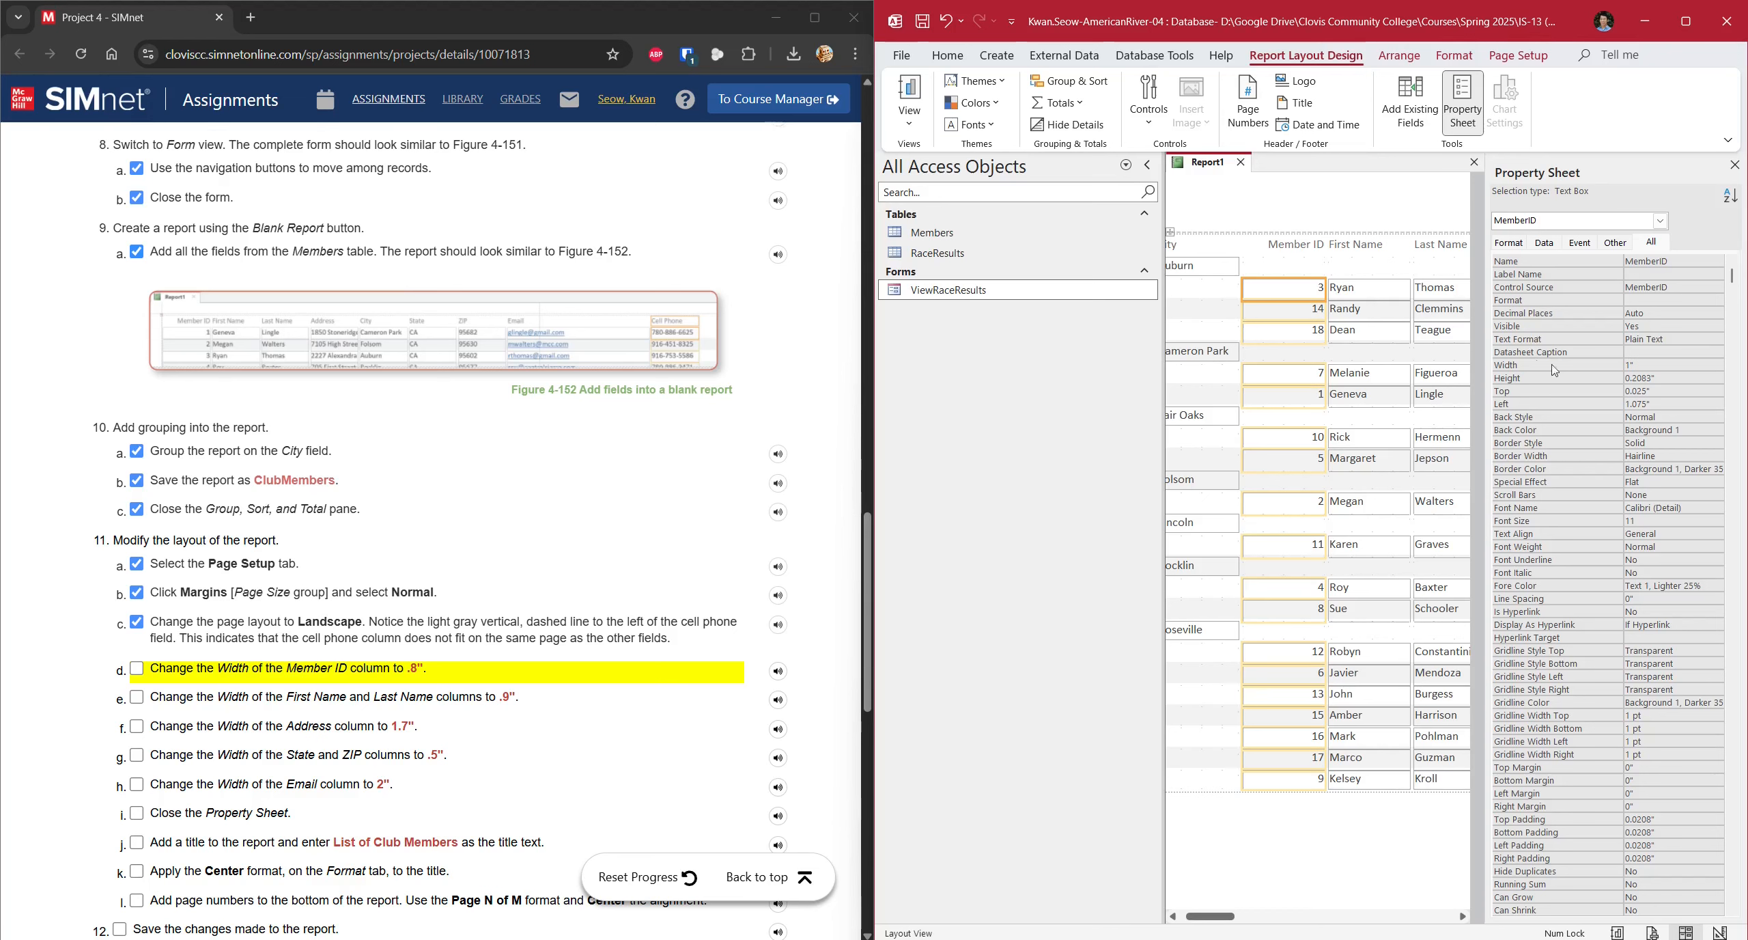
click(1641, 364)
drag(1641, 364, 1574, 371)
text(.8)
key(Return)
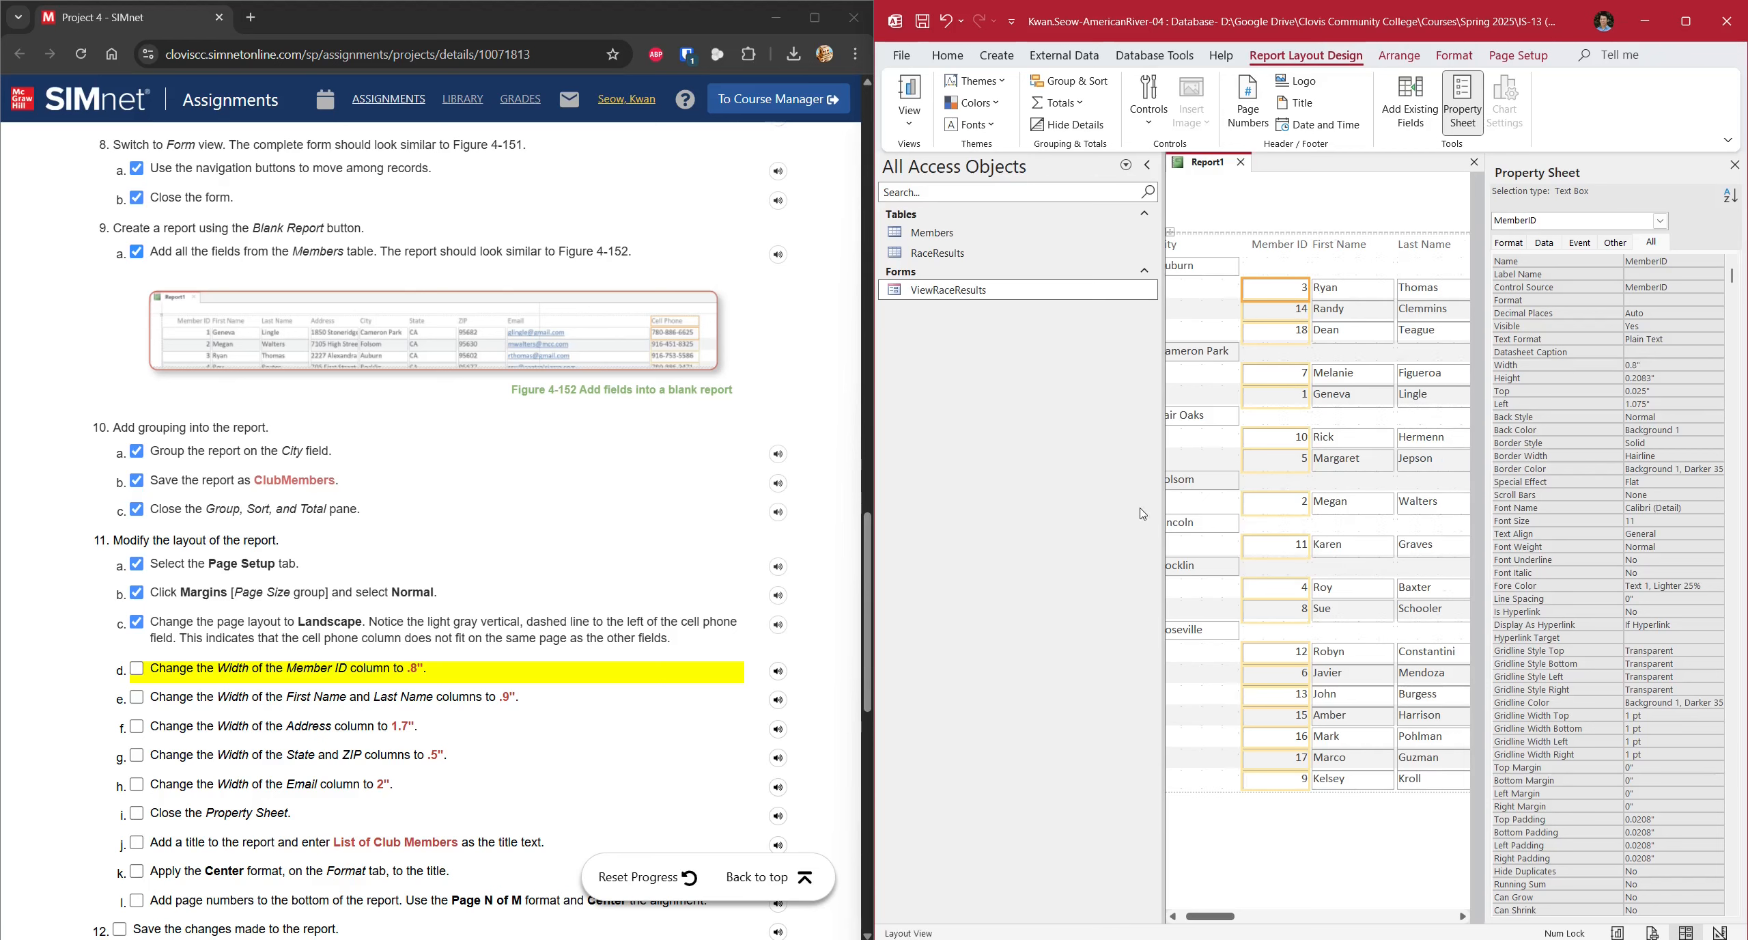
- Set the First Name and Last Name columns to a width of 0.9" and mark instruction steps 11d and 11e as completed
click(1352, 288)
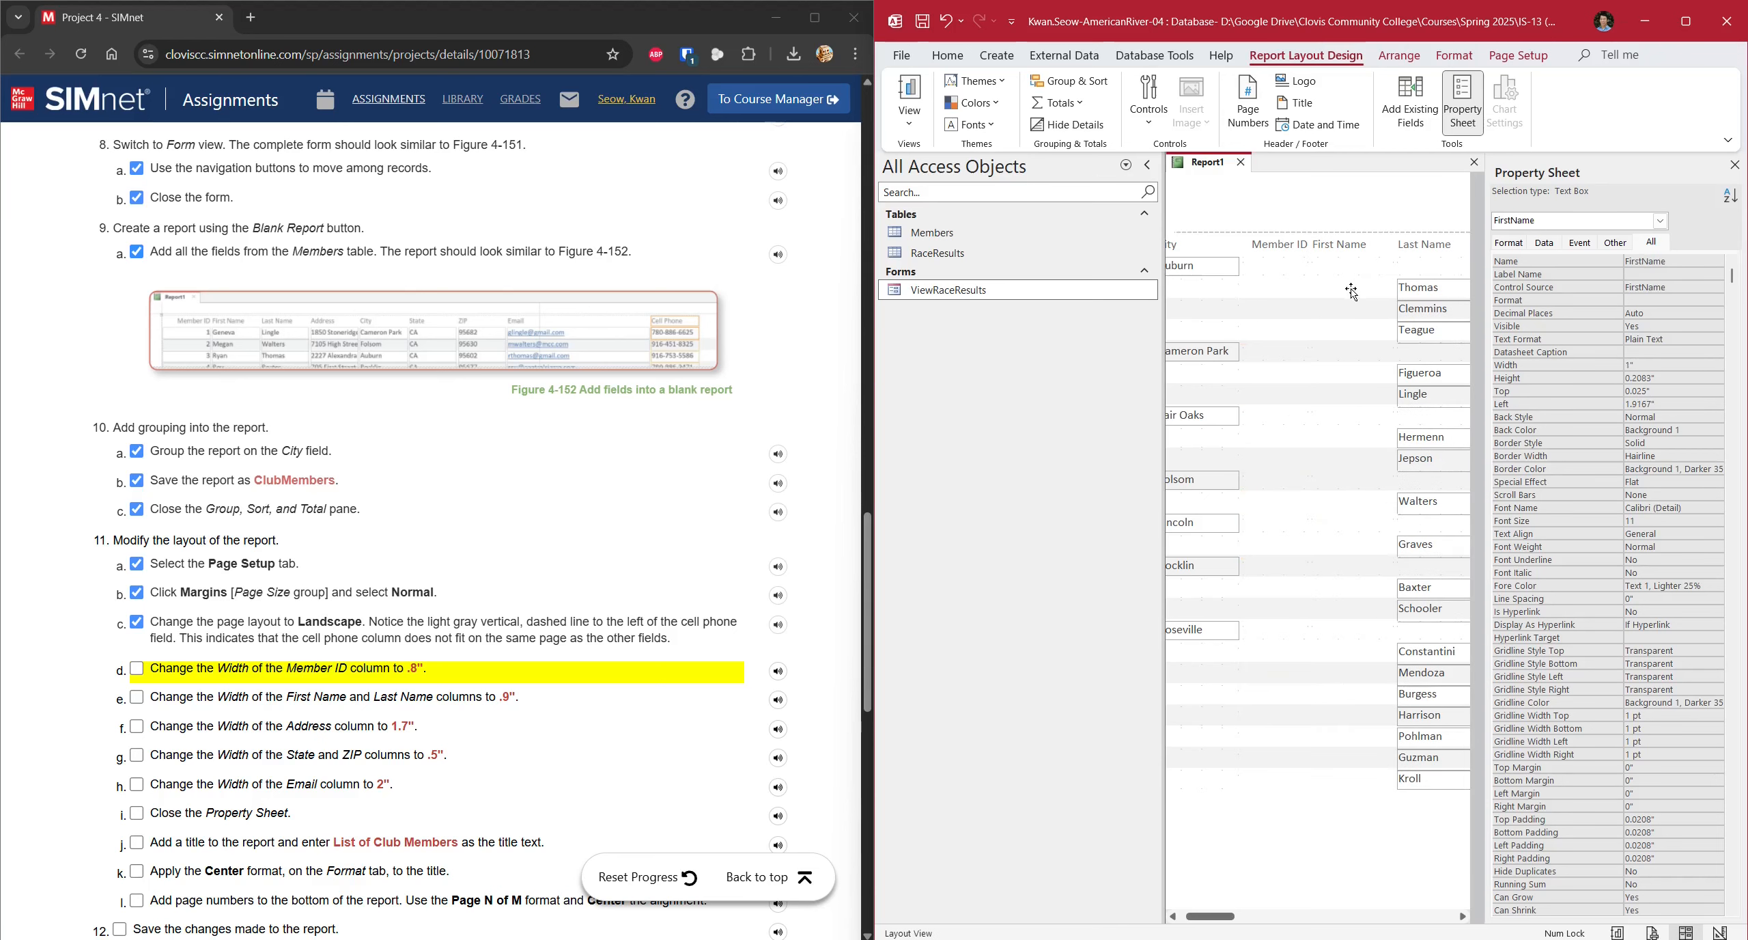
double_click(1652, 365)
text(.9)
key(Return)
click(1418, 288)
double_click(1652, 365)
text(.9)
key(Return)
click(137, 668)
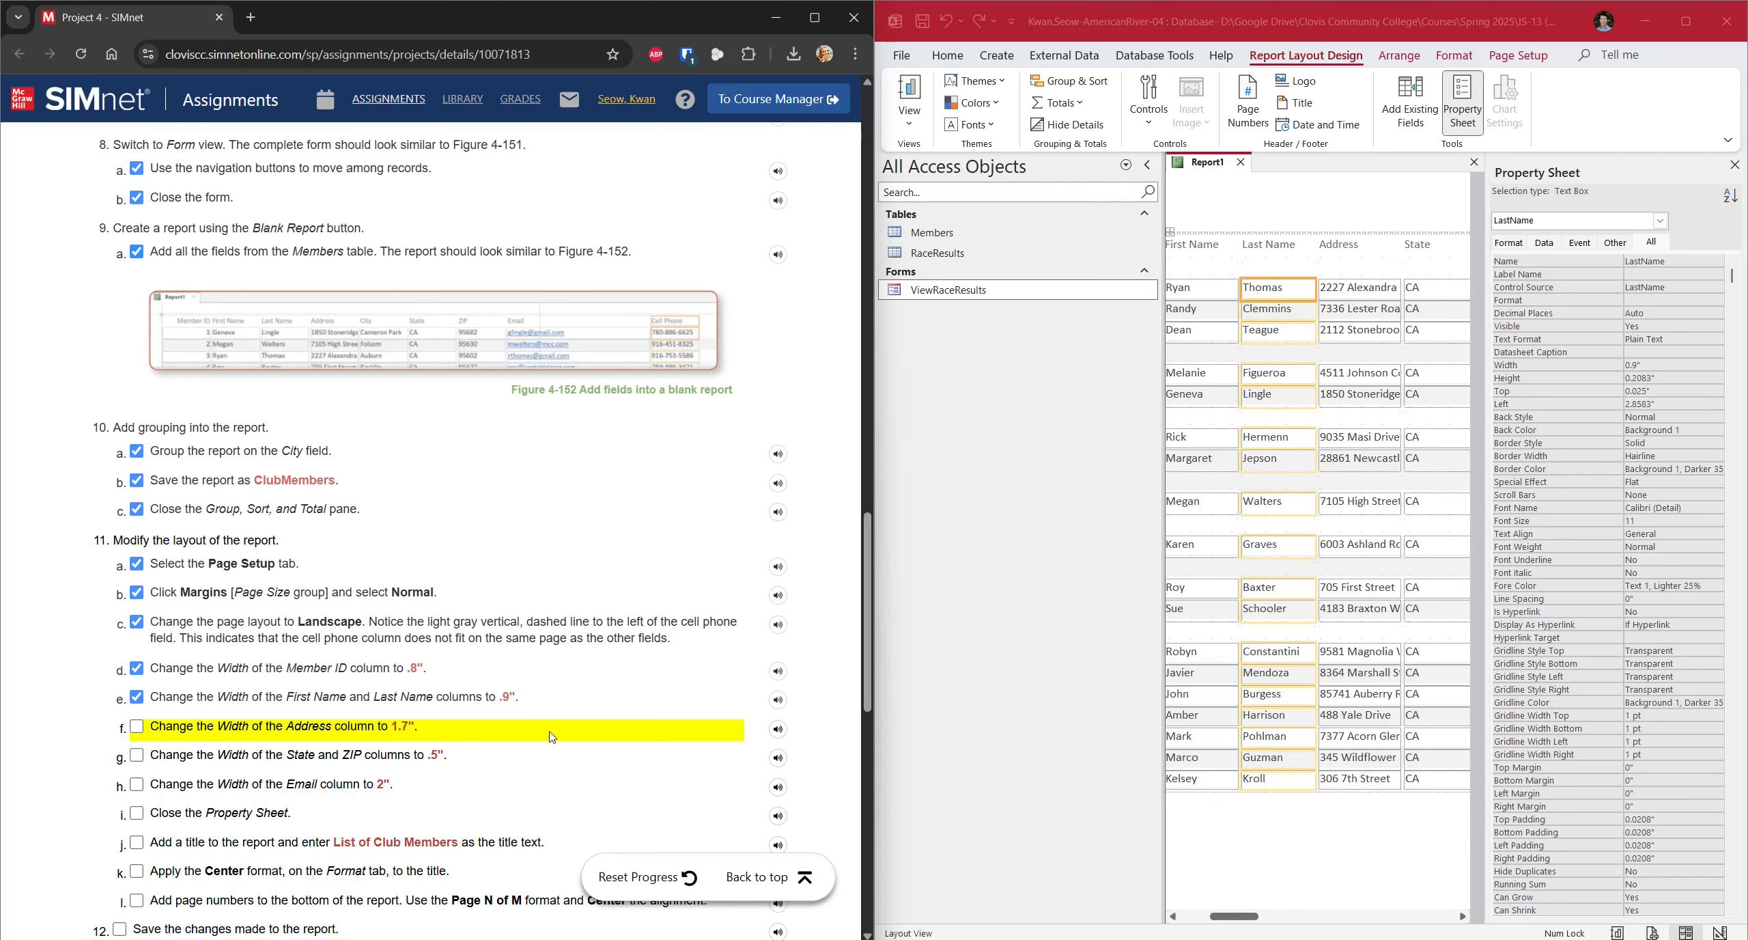
- Set the Address column's width to 1.7" and mark instruction step 11f as completed
click(1663, 226)
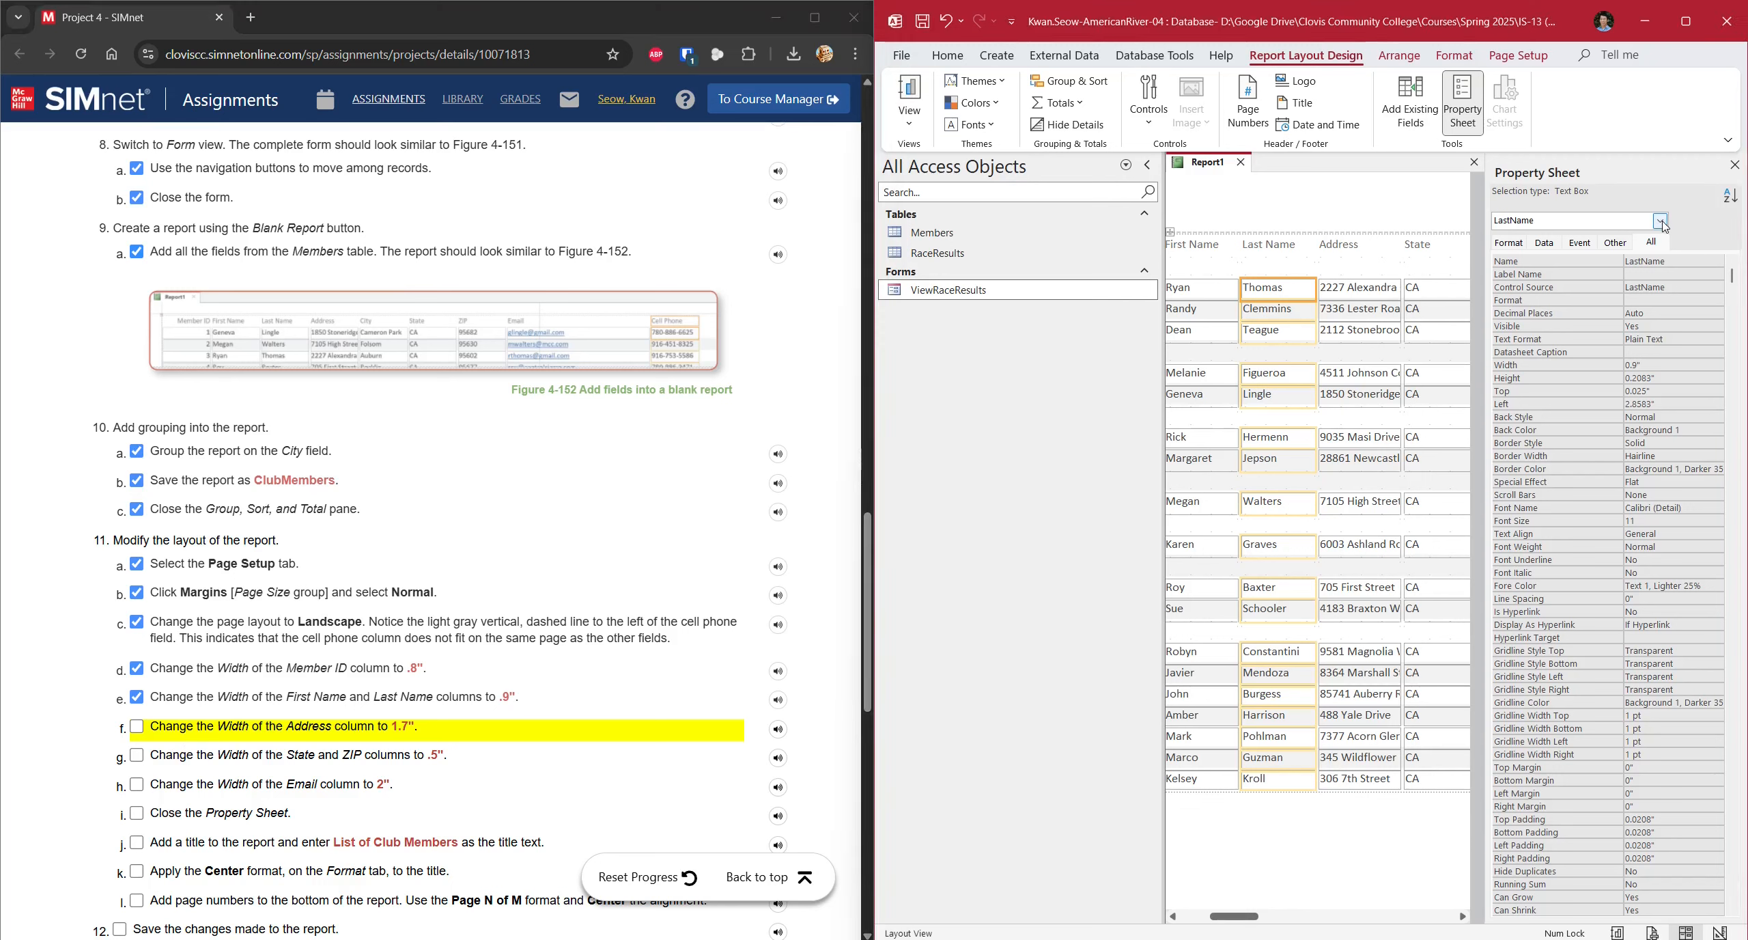
click(1660, 220)
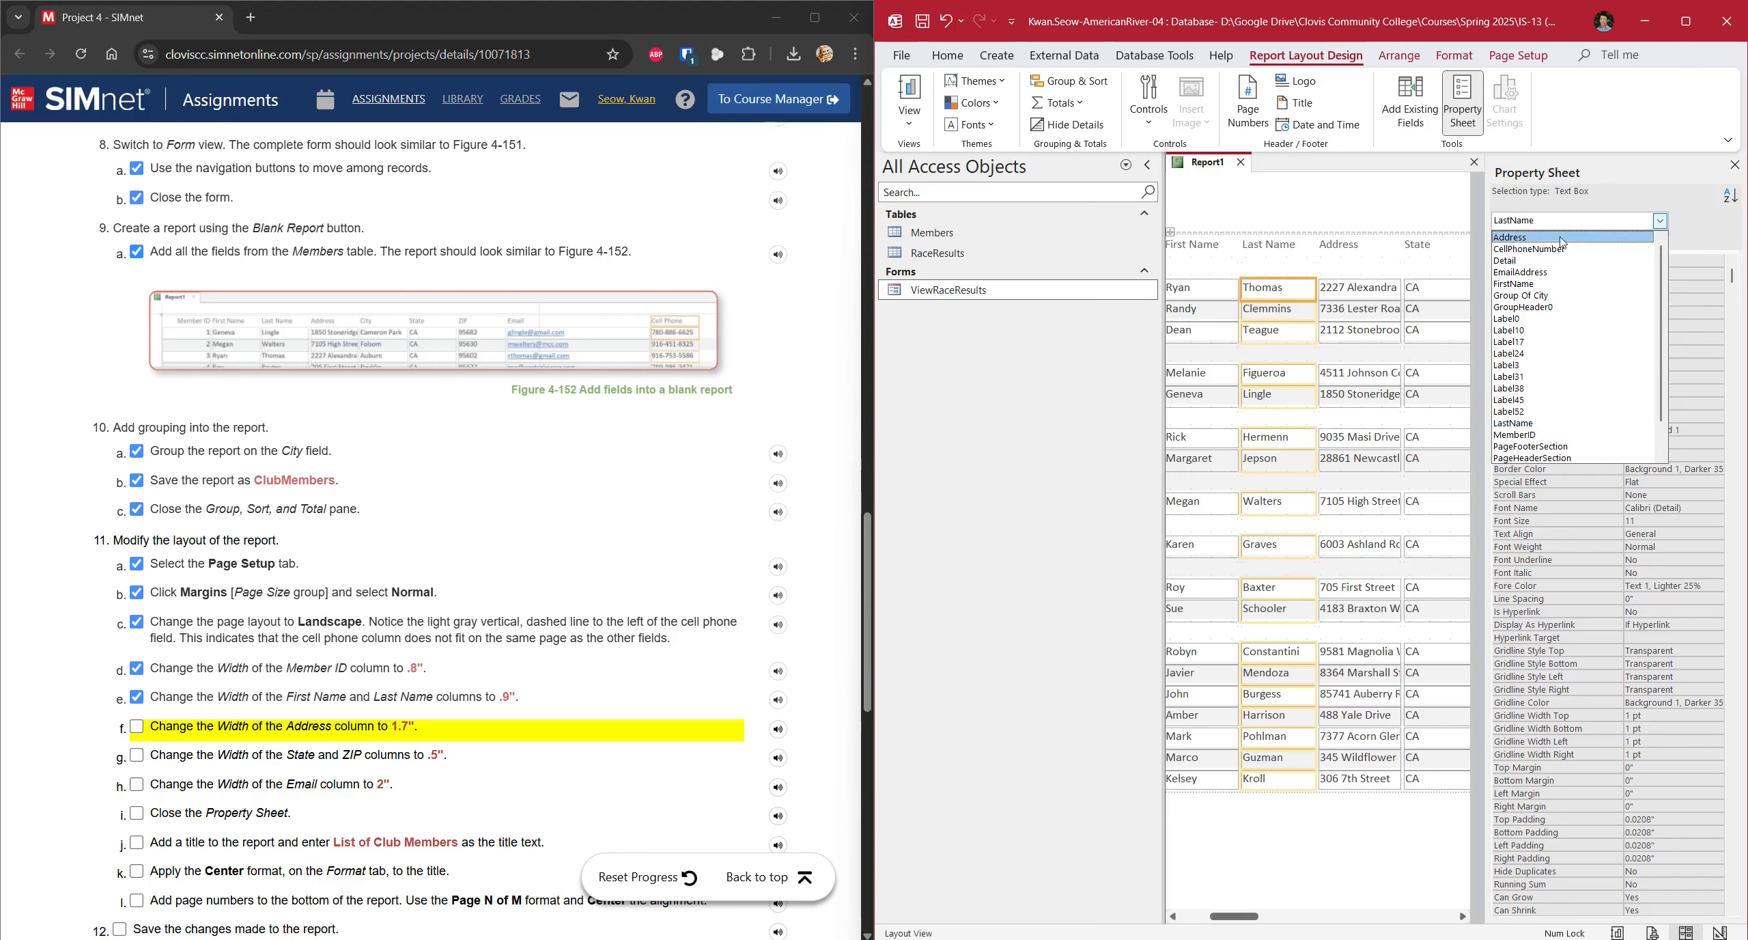
click(1560, 239)
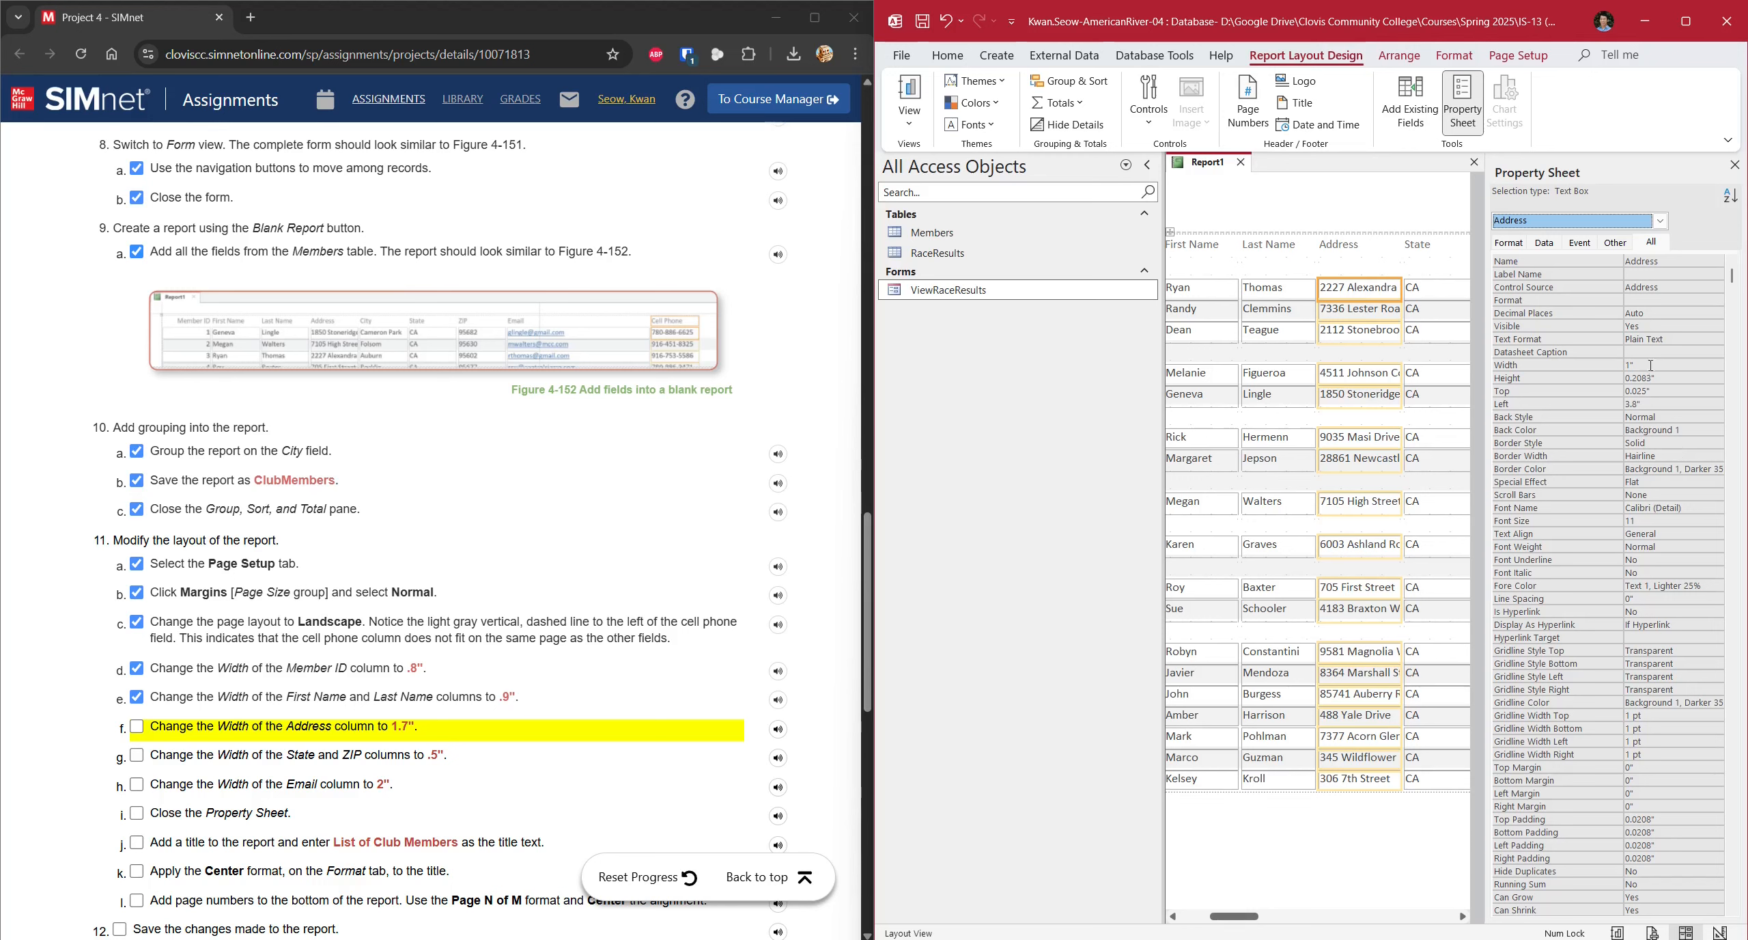
click(1613, 369)
text(1.)
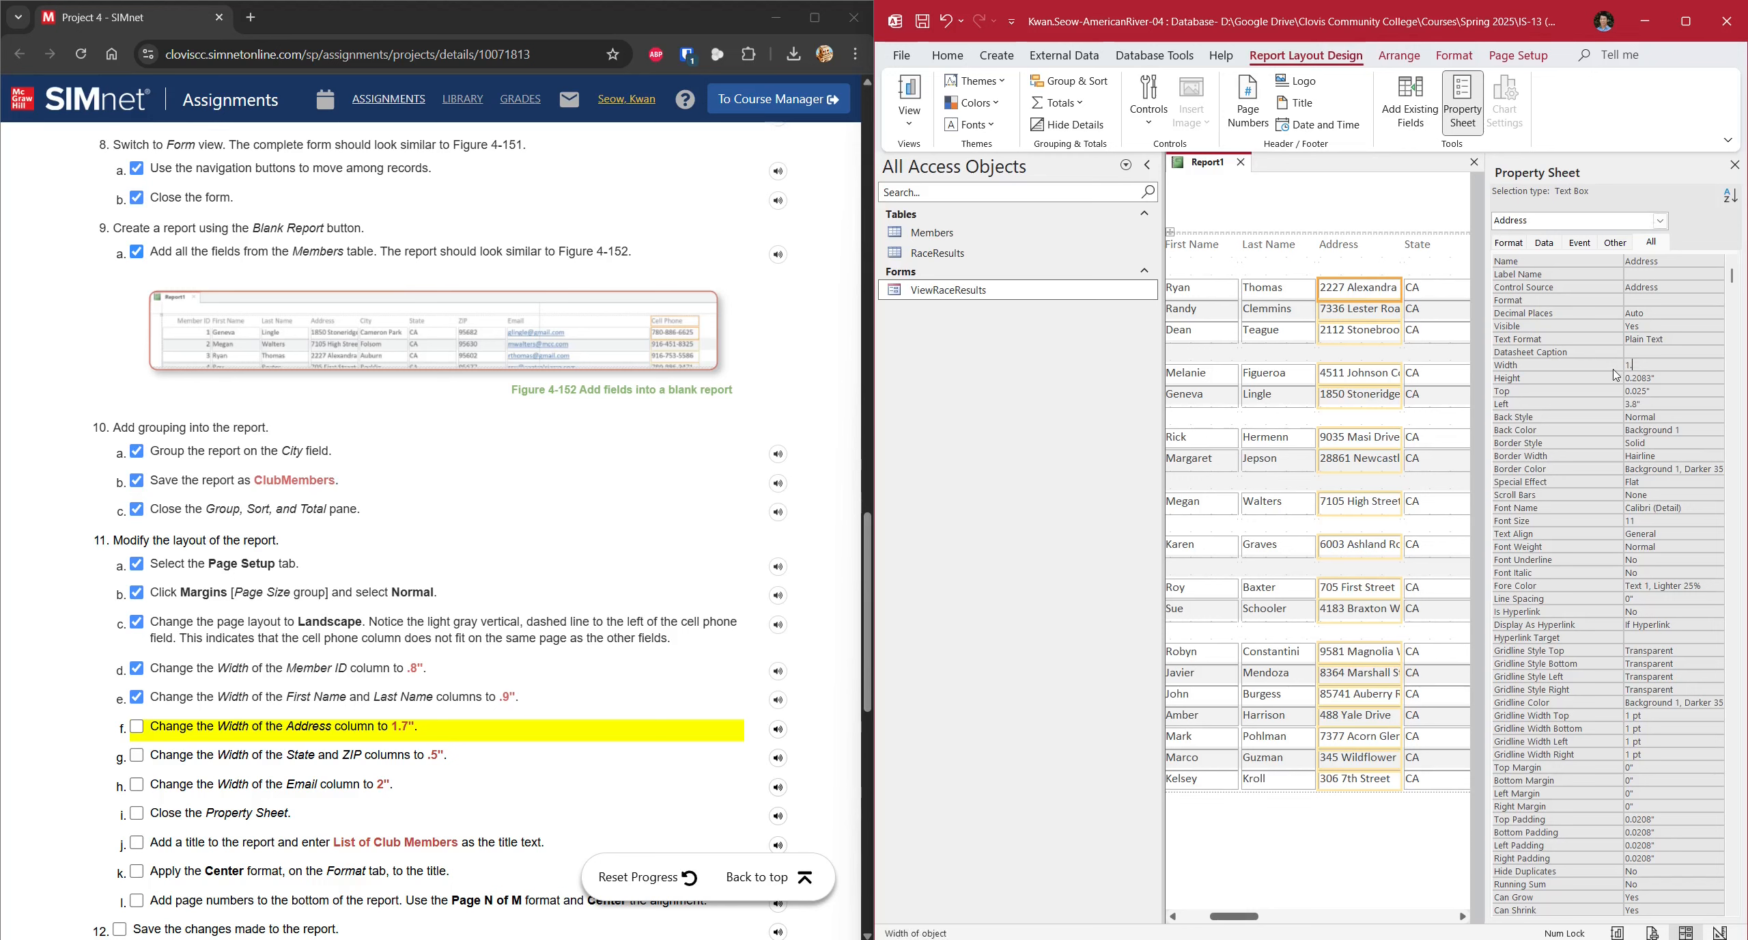
text(7)
key(Return)
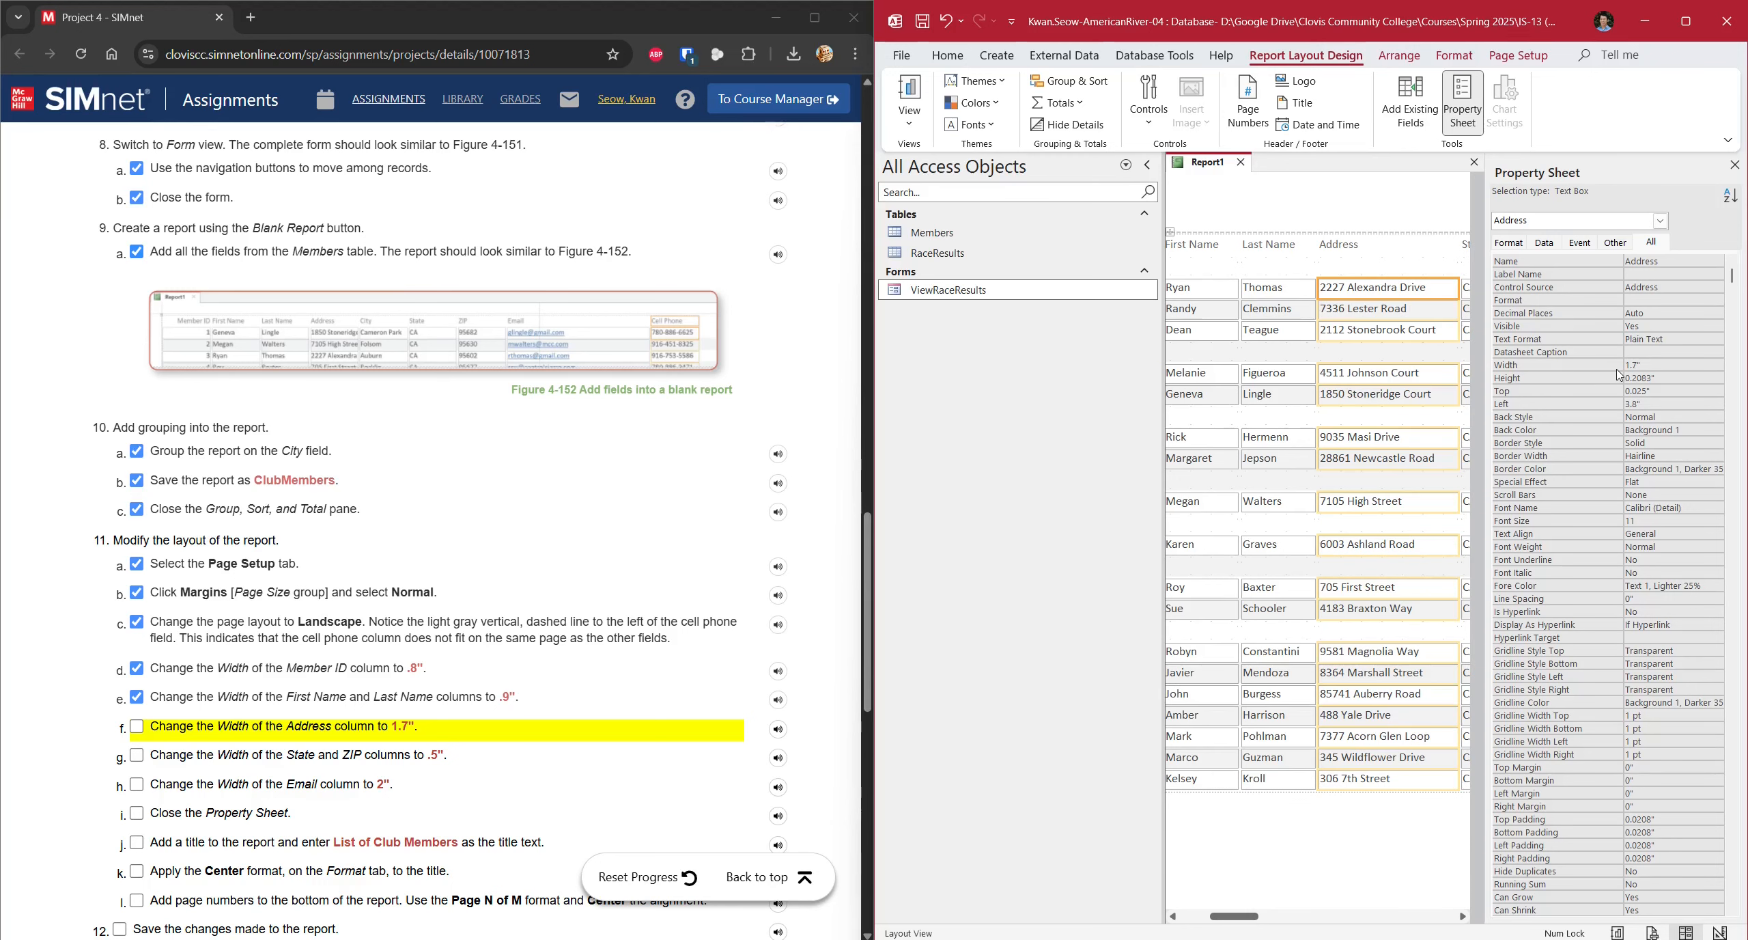
click(260, 737)
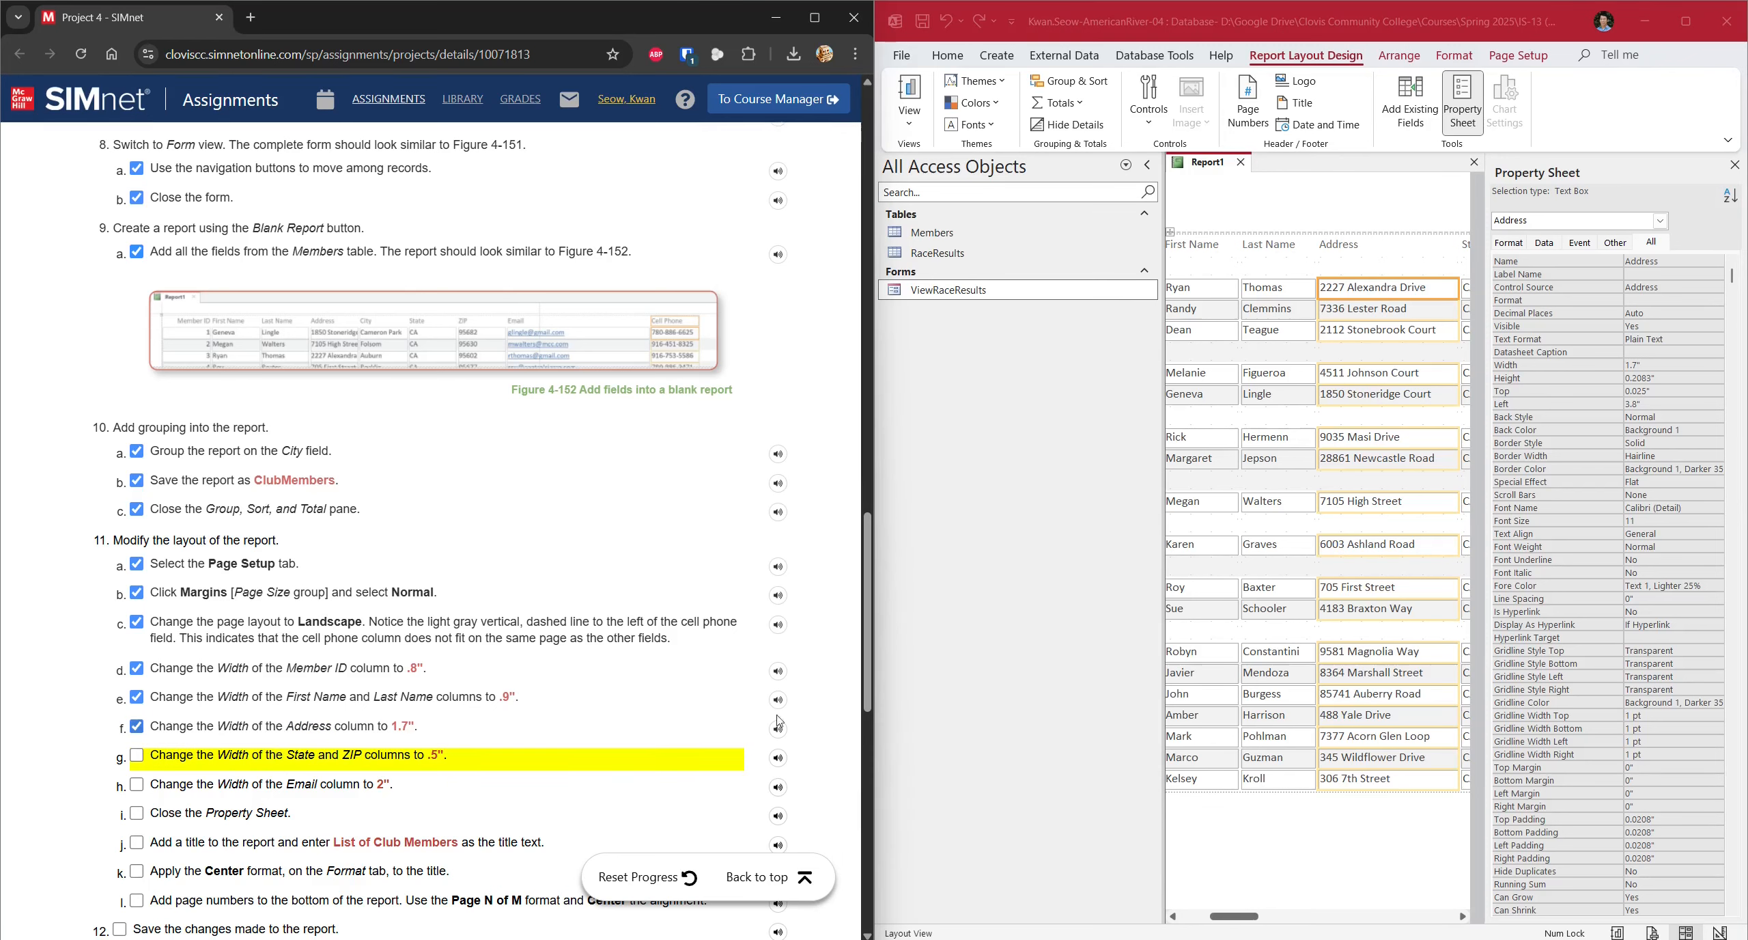
- Set the State column's width to 0.5" in the report
click(1618, 229)
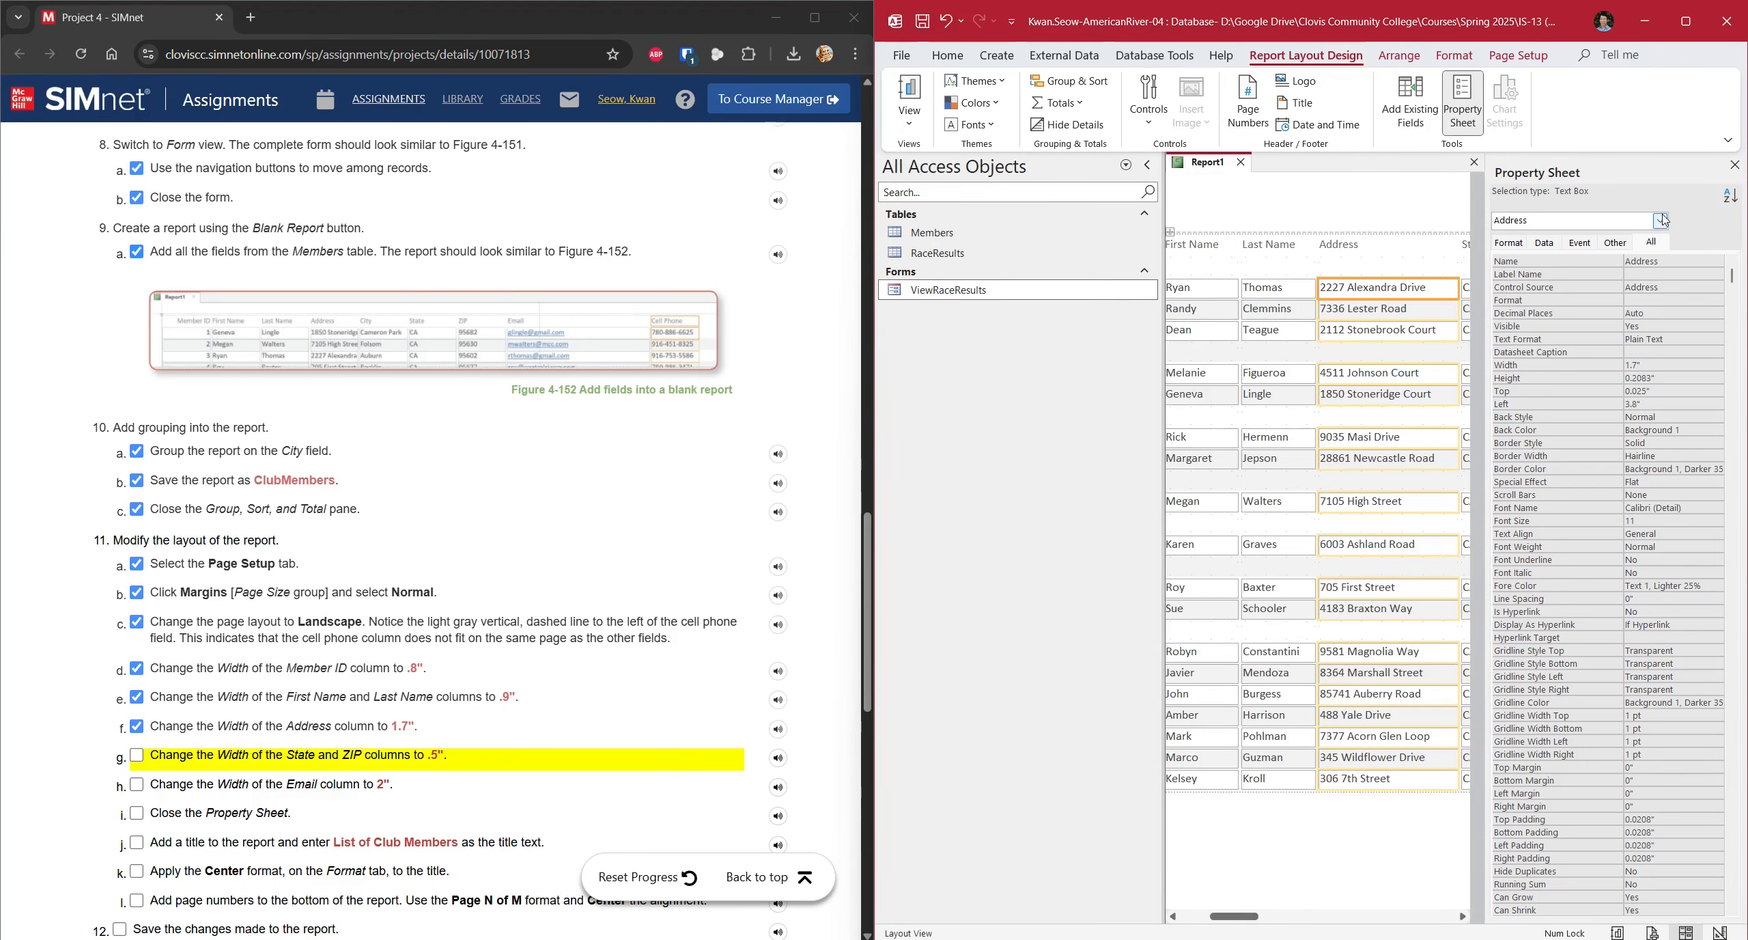
click(1660, 219)
scroll(1667, 342, down, 2)
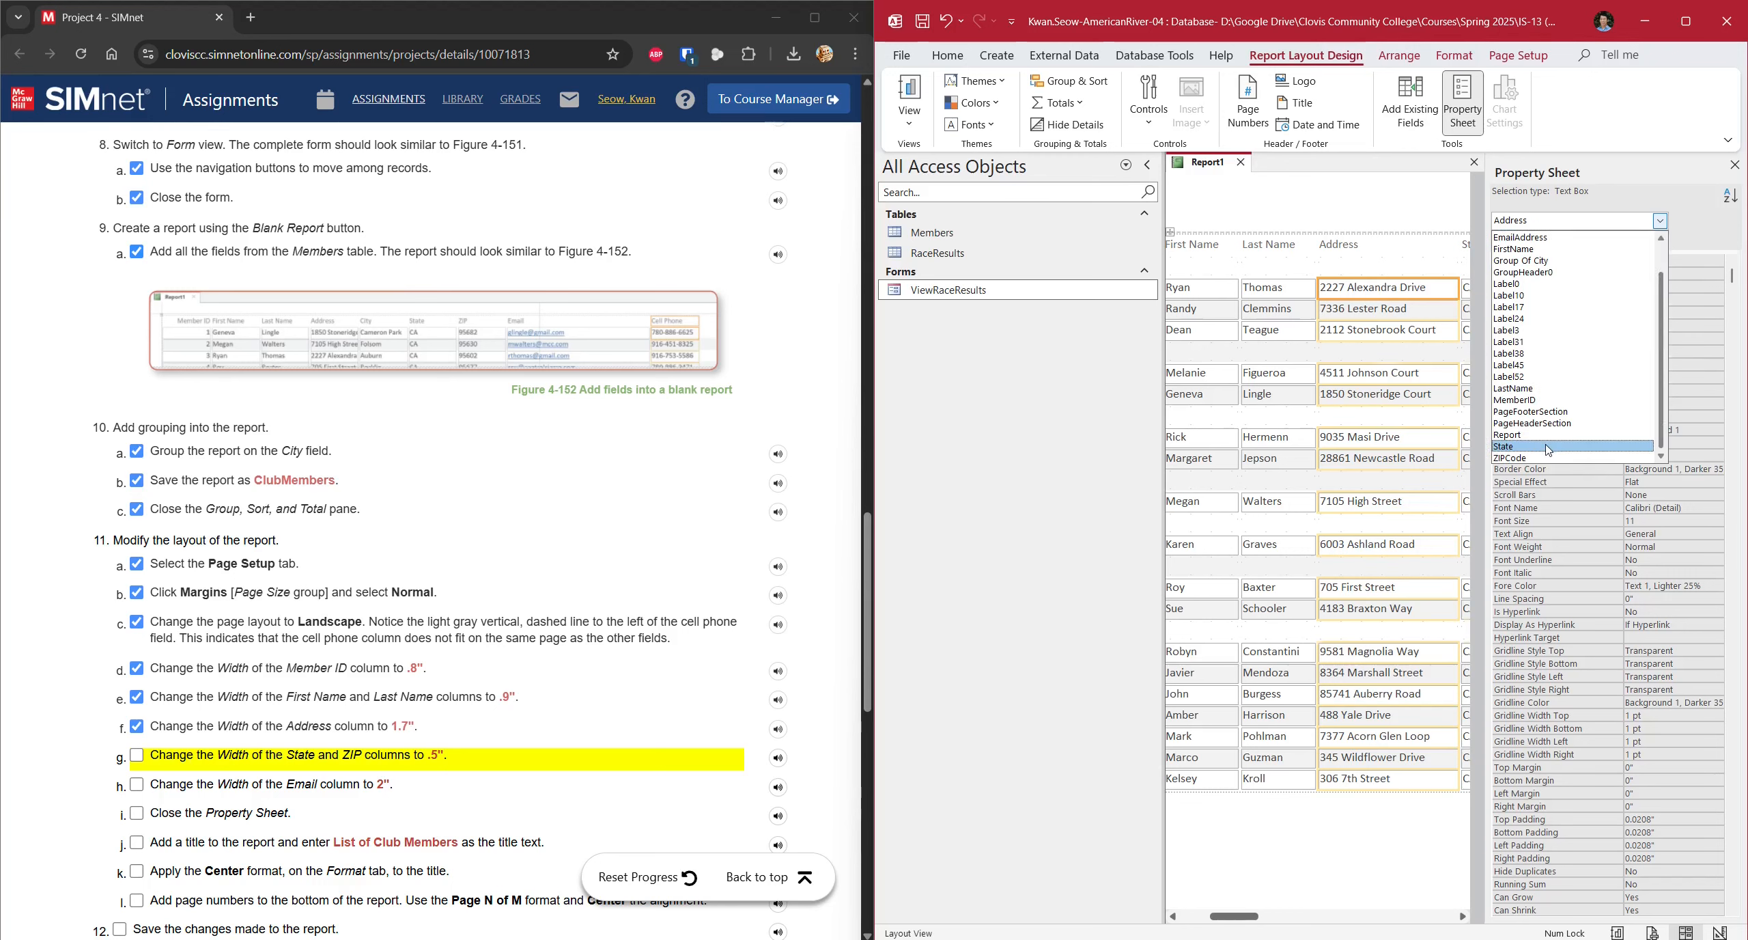
click(1632, 446)
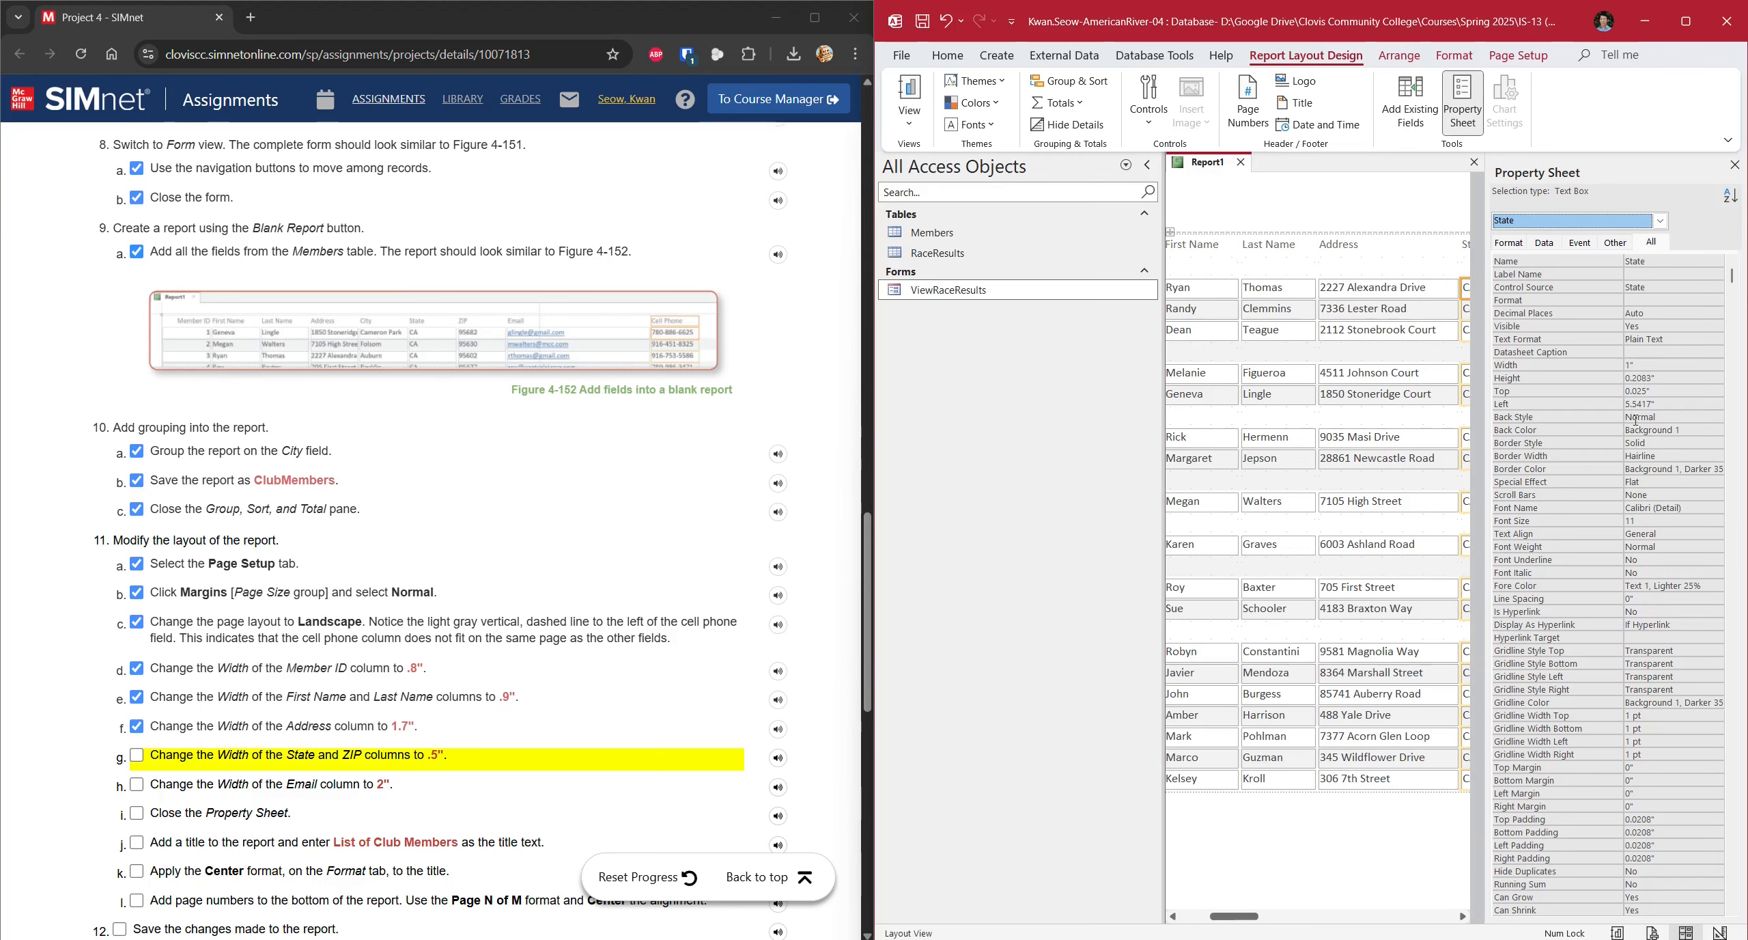
click(1635, 365)
text(.)
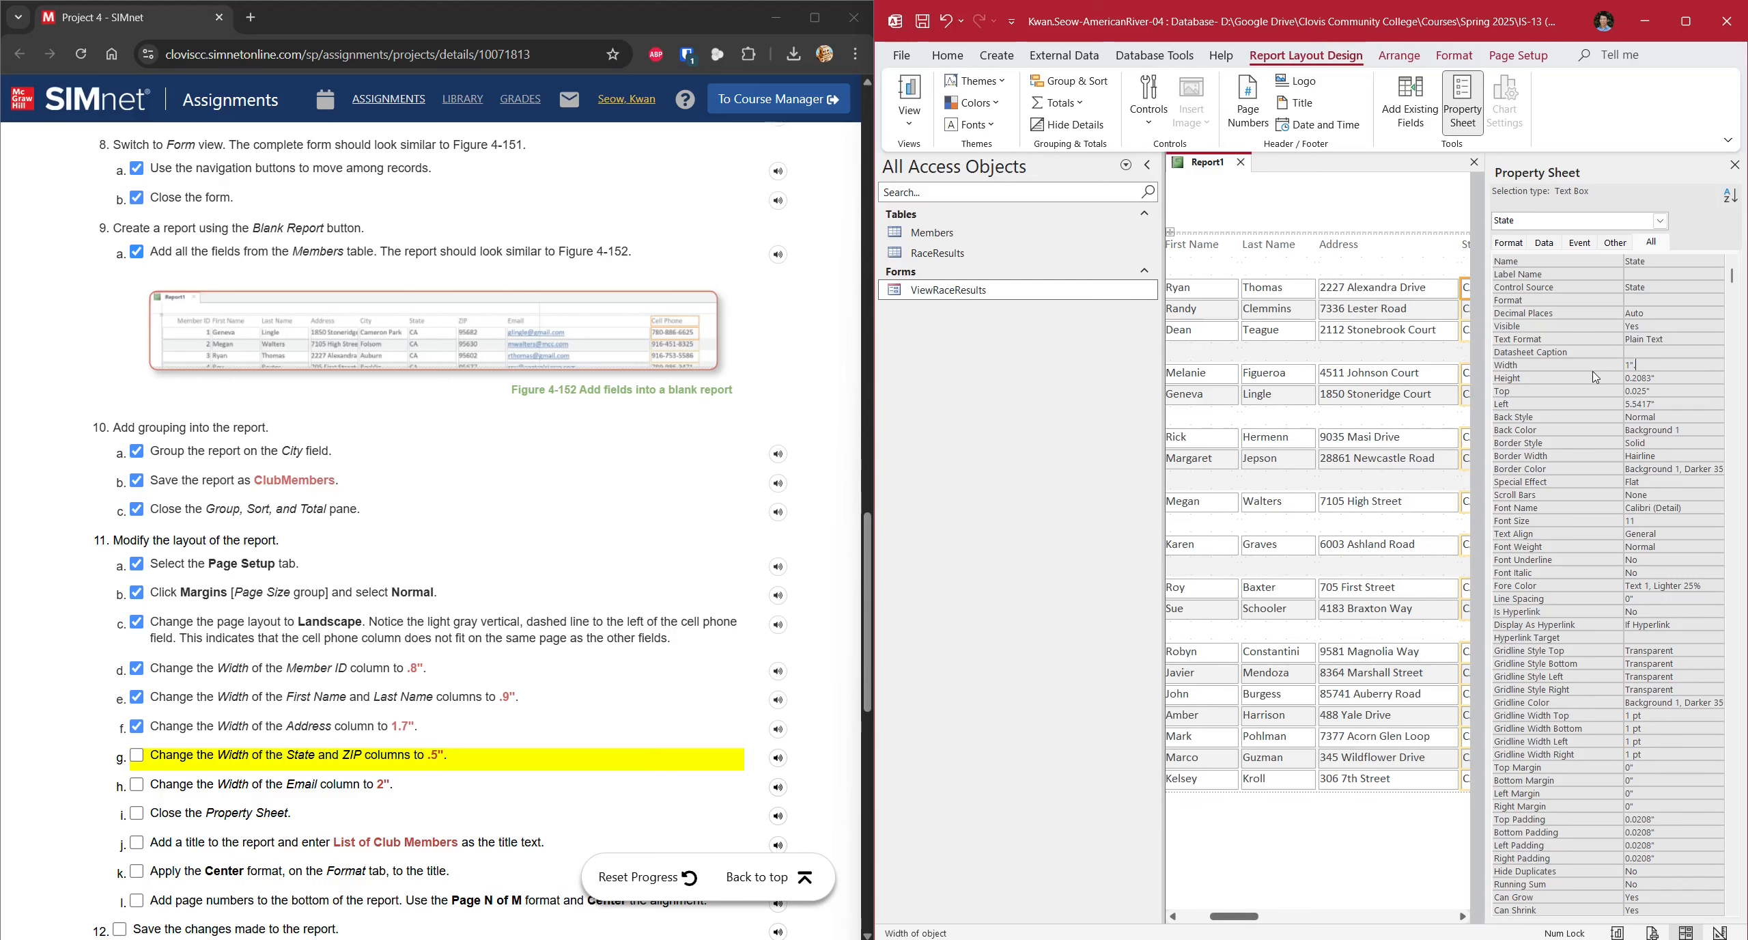
text(5)
key(Return)
click(879, 525)
text(.5)
key(Return)
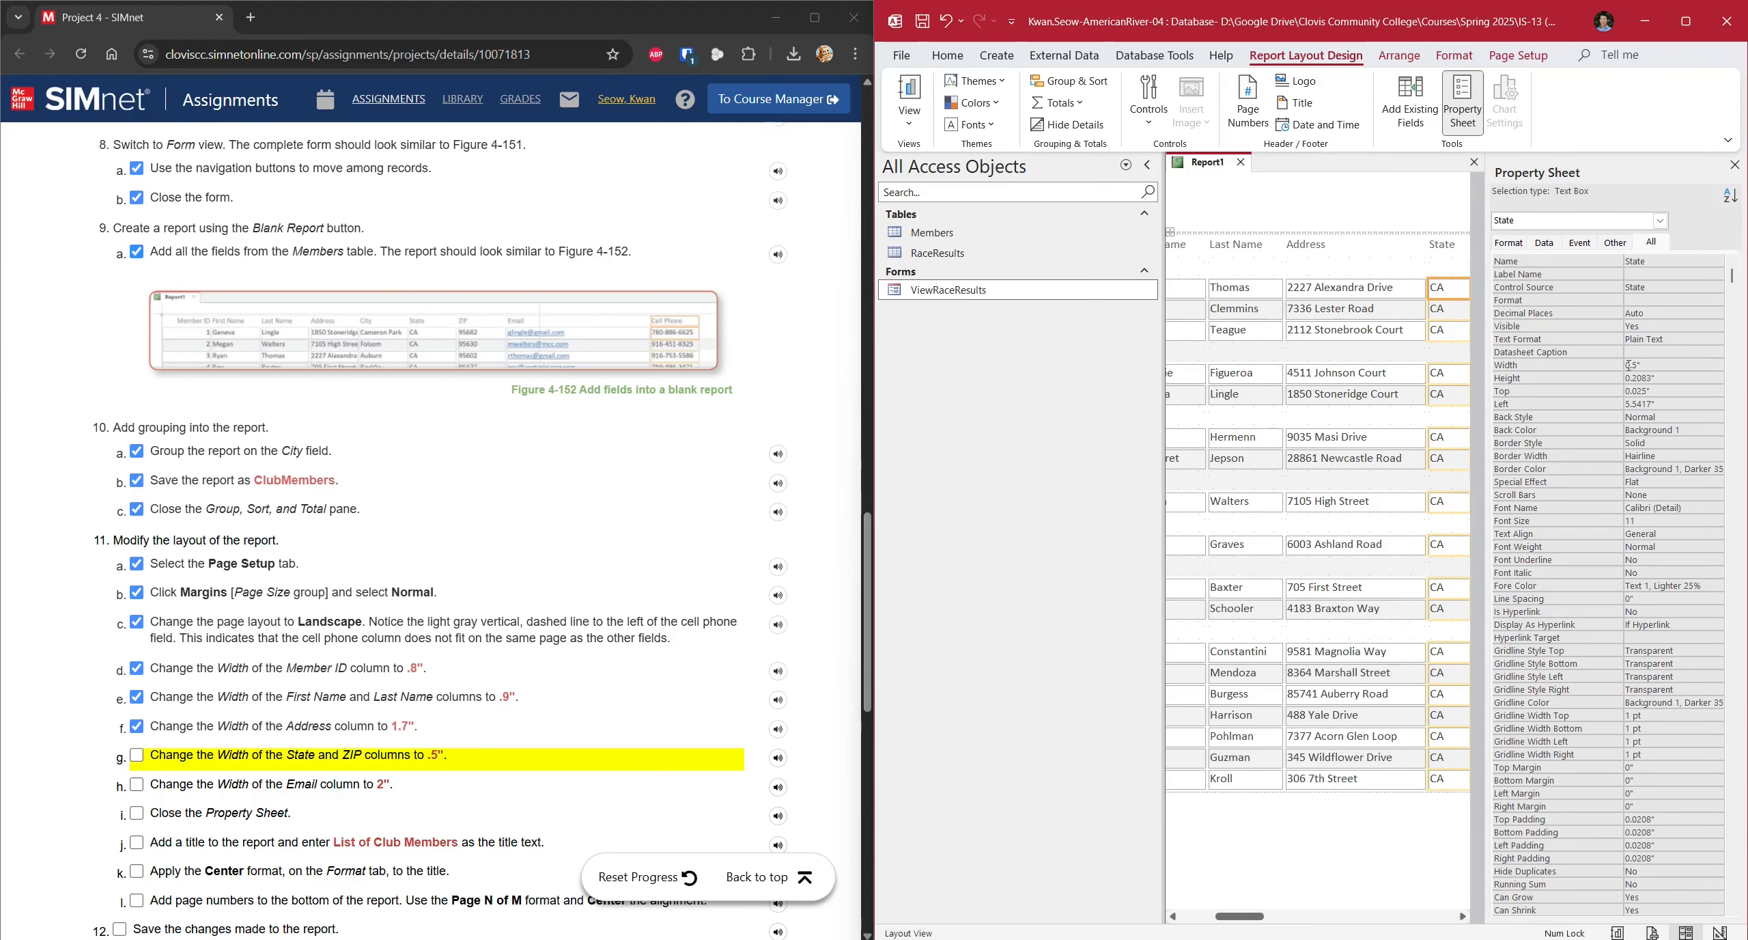
- Set the ZIPCode column's width to 0.5" and mark instruction step 11g as completed
click(1665, 227)
click(1631, 460)
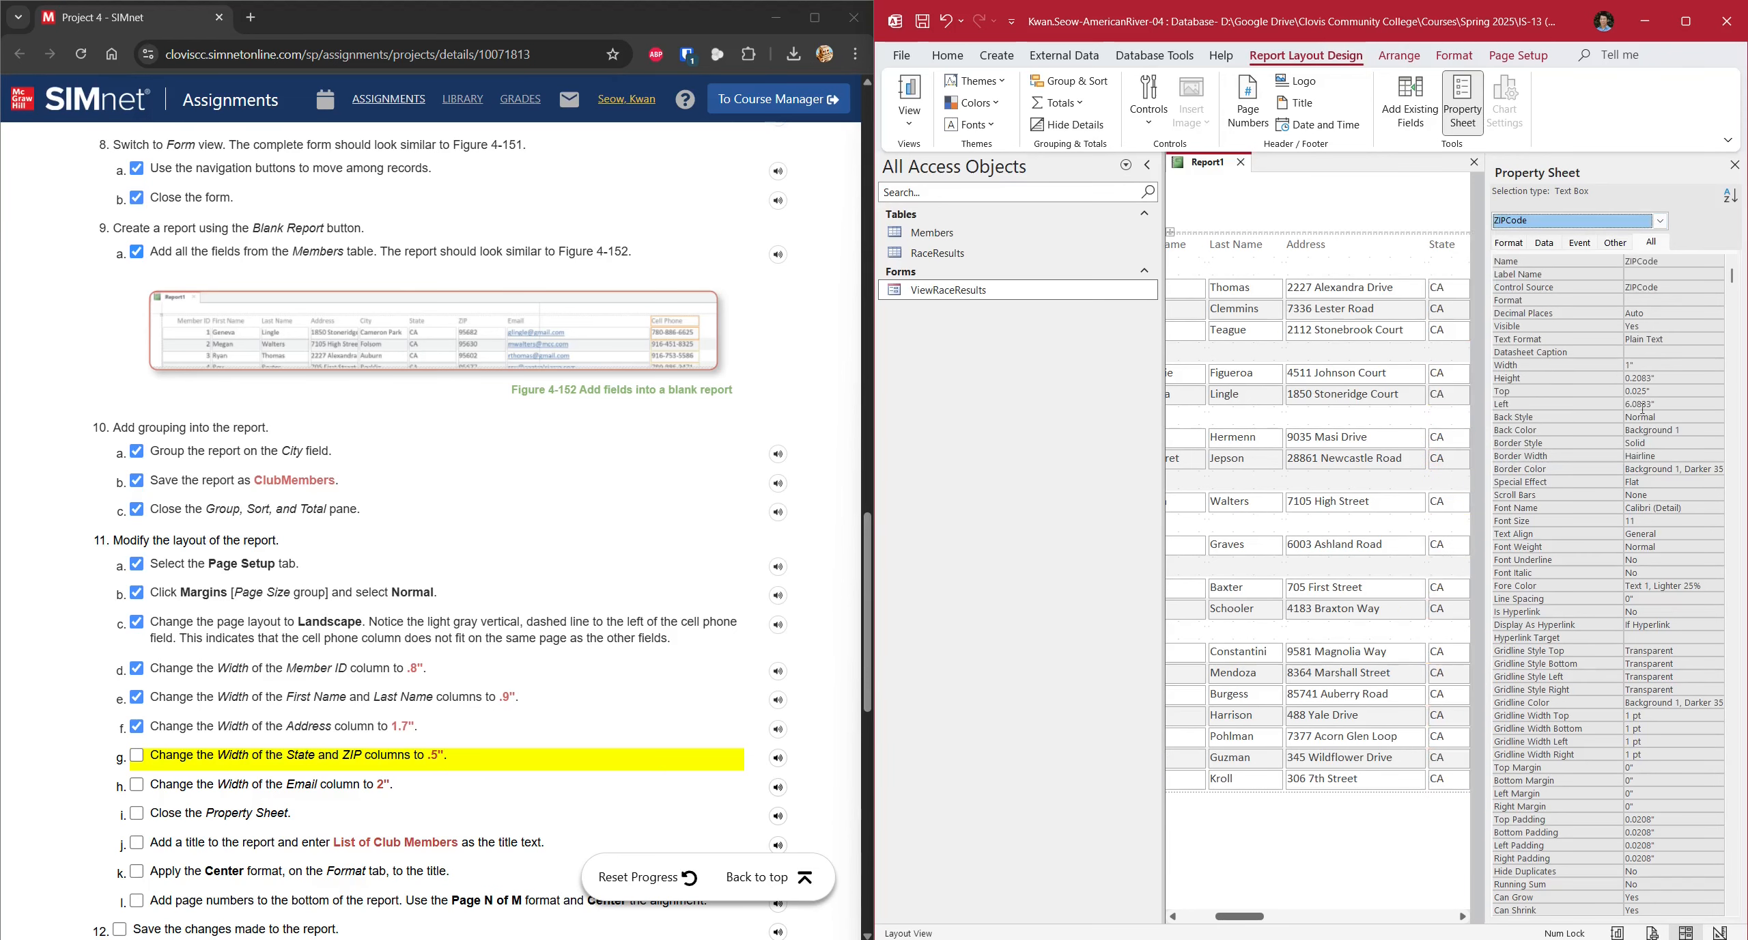
click(1638, 366)
key(BackSpace)
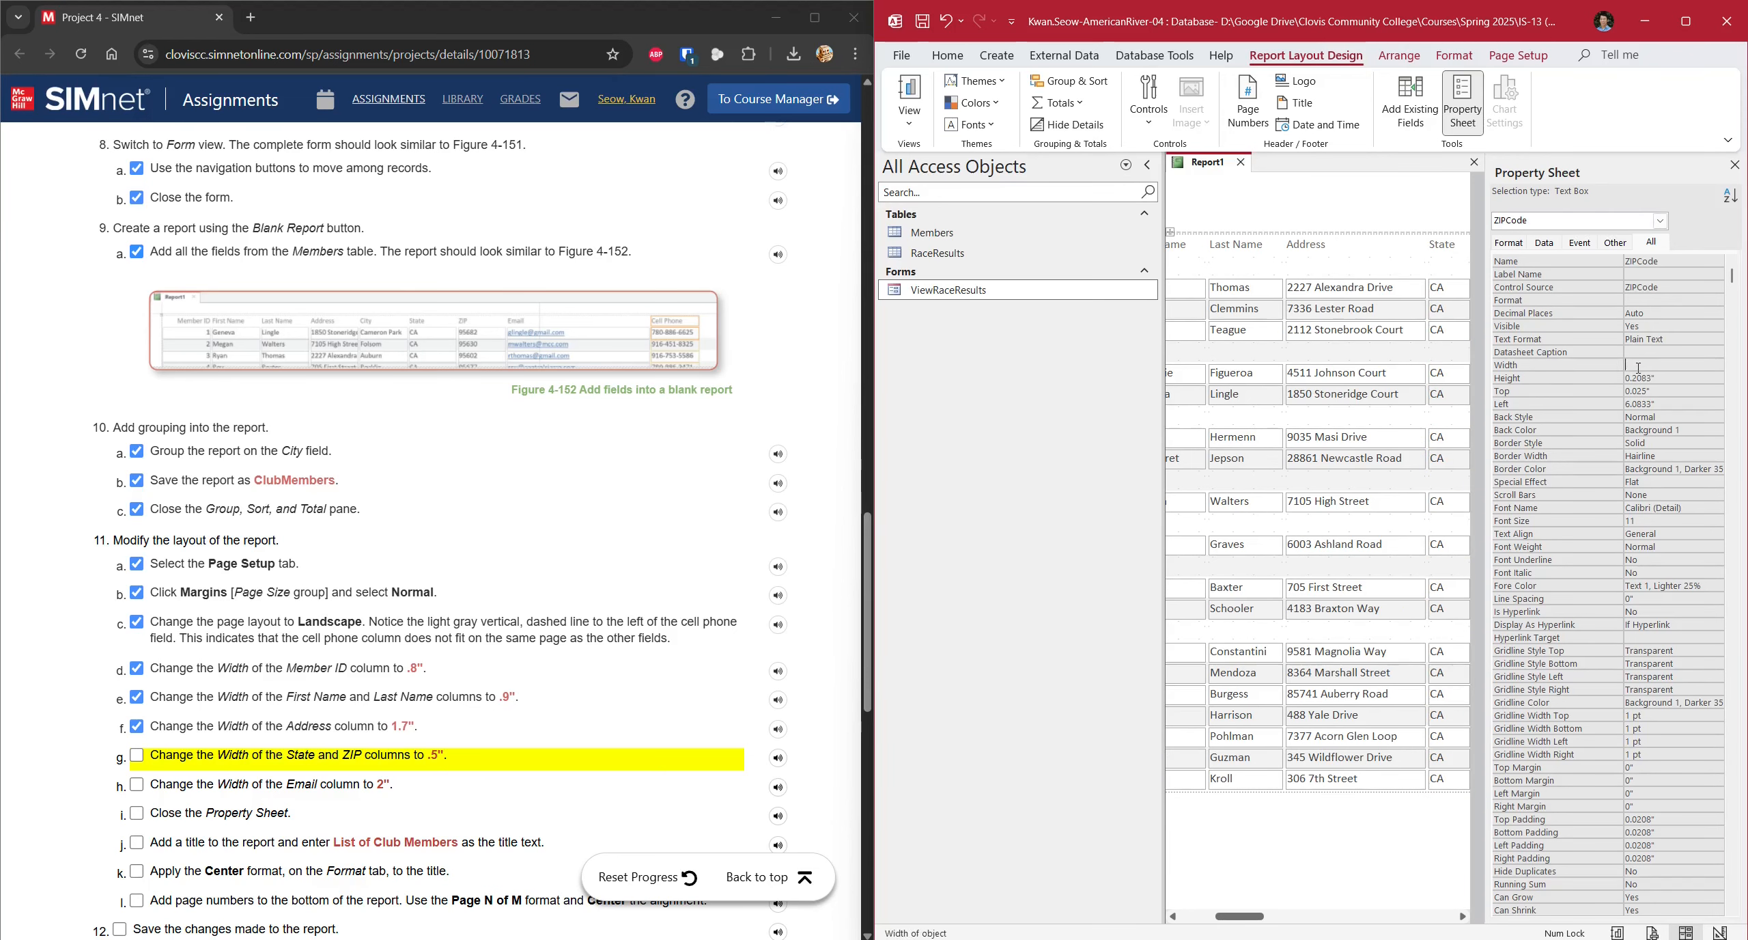
text(.5)
key(Return)
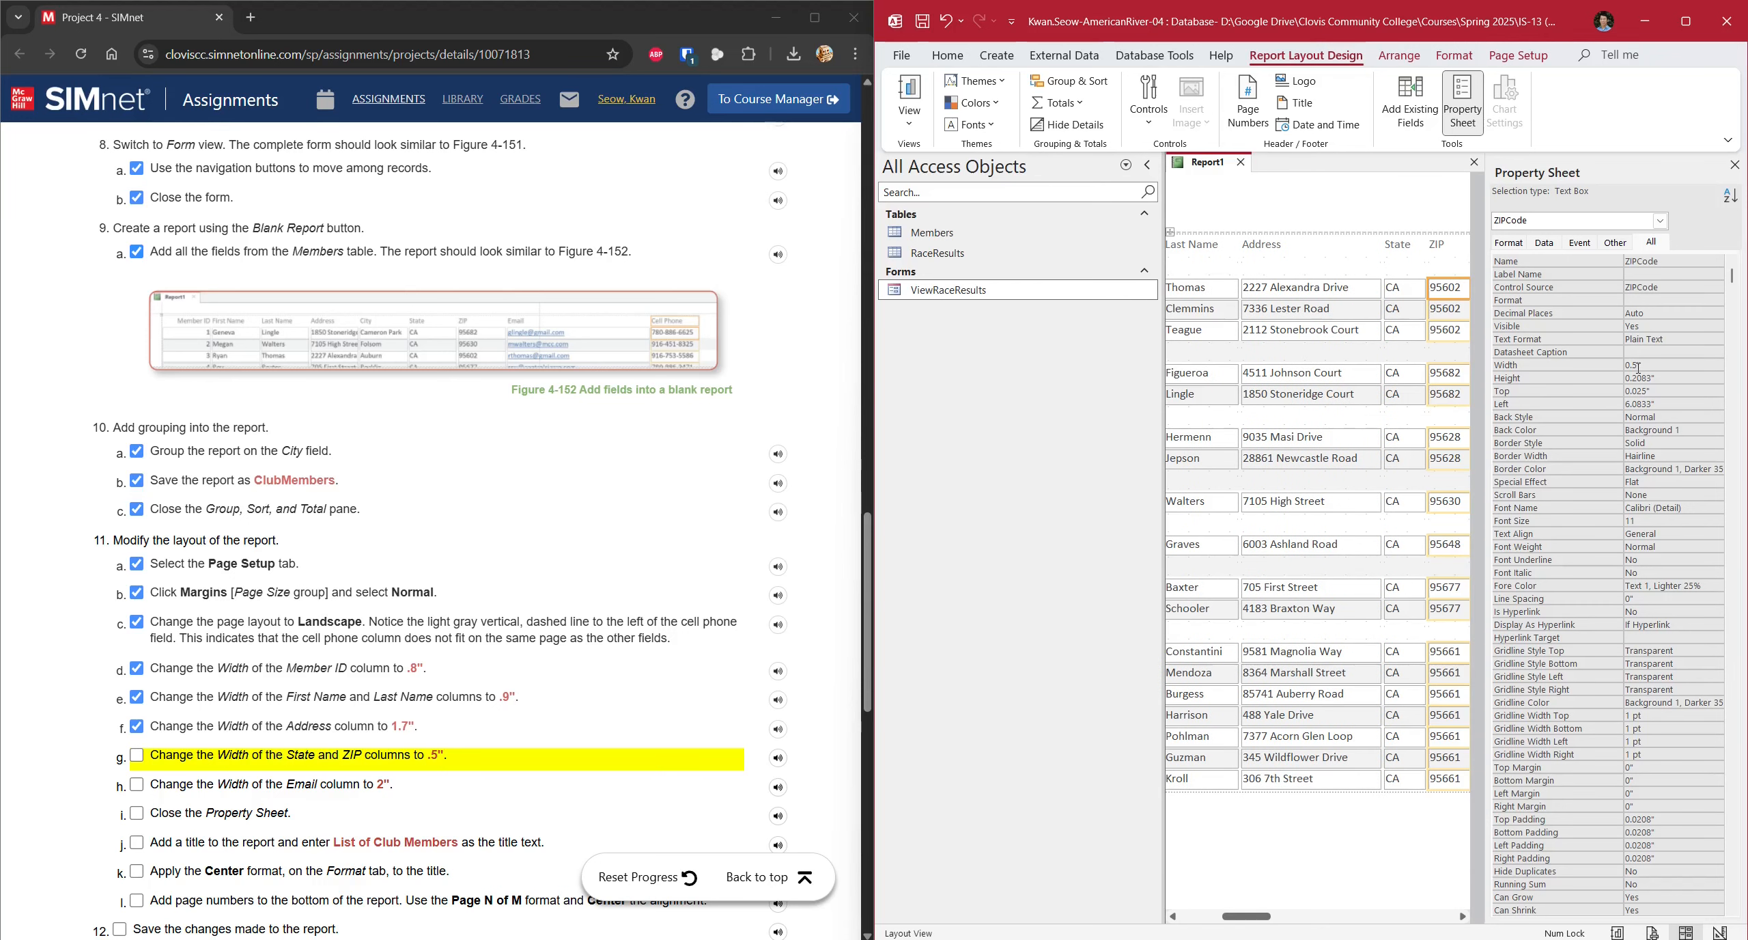
click(259, 758)
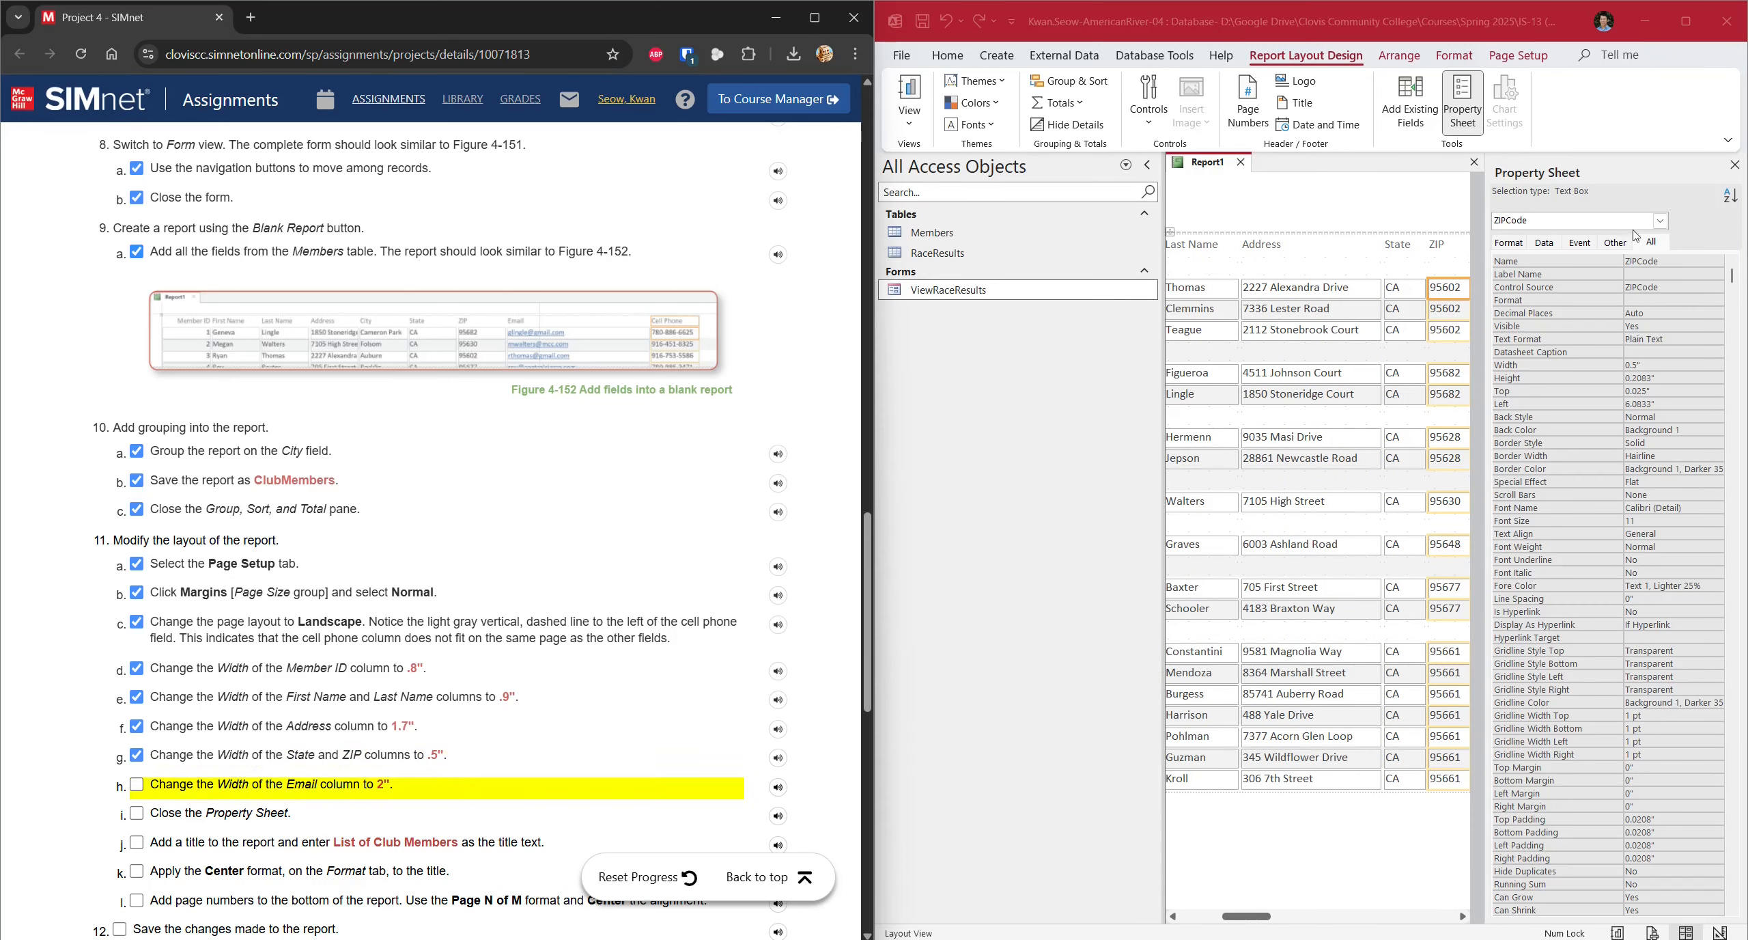
- Set the EmailAddress column's width to 2", close the Property Sheet, and mark instruction steps 11h and 11i as completed
click(1659, 220)
click(1614, 237)
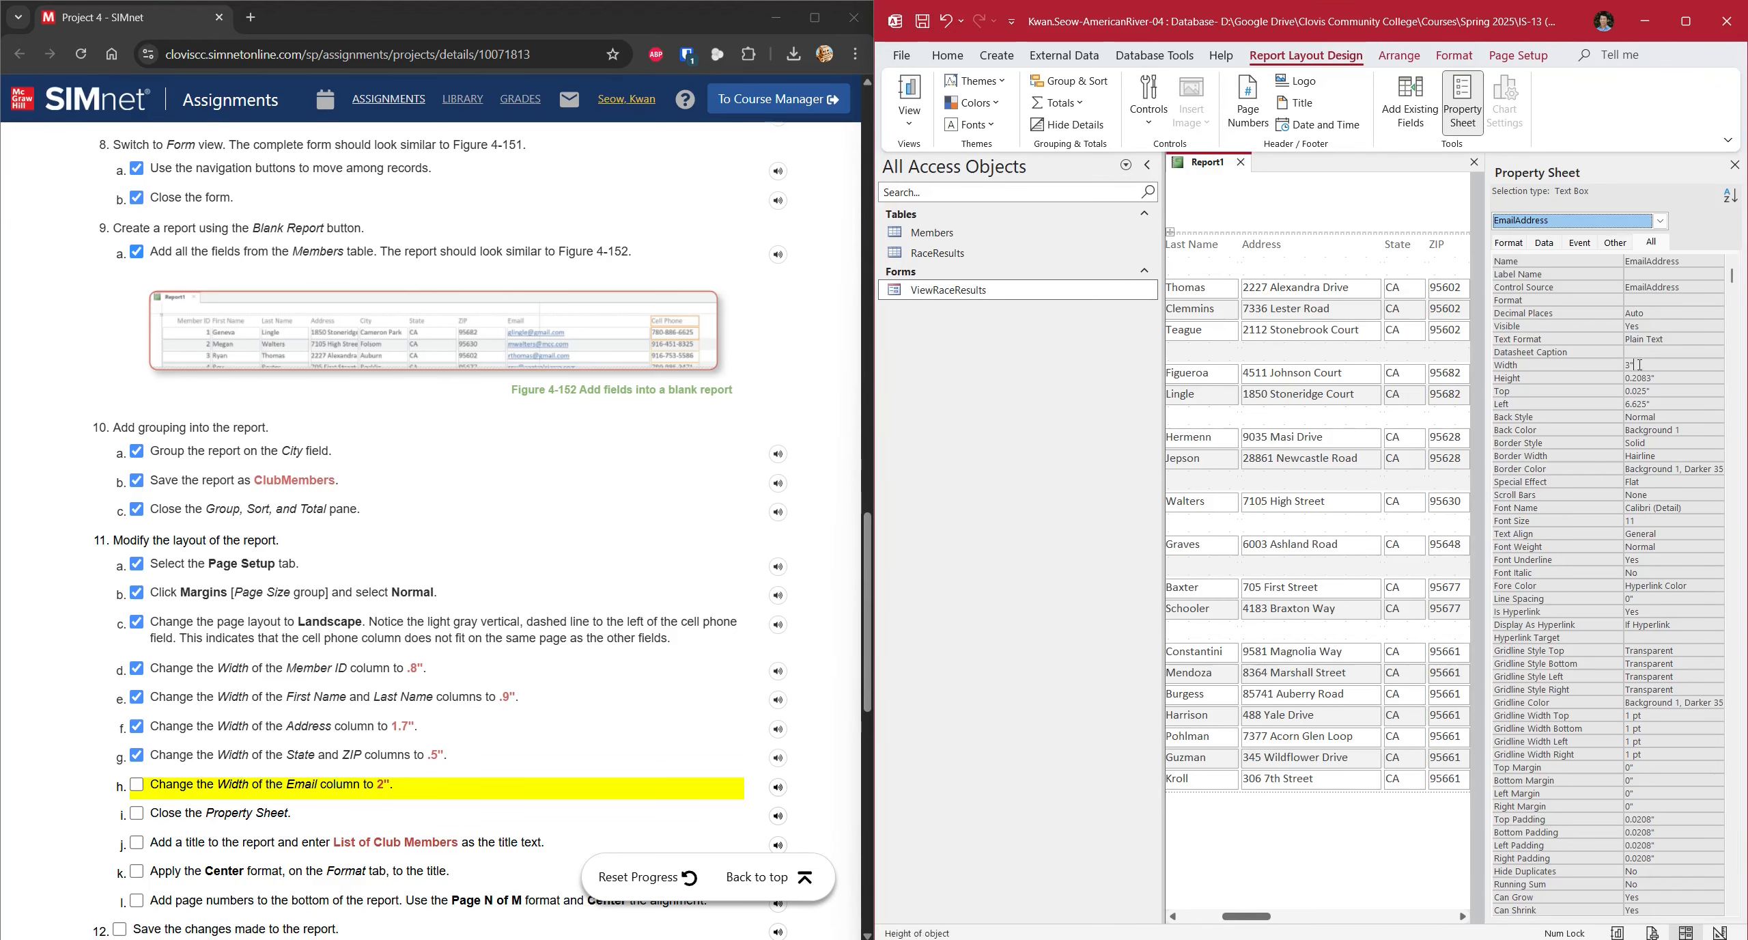
drag(1639, 365, 1622, 371)
text(2)
key(Return)
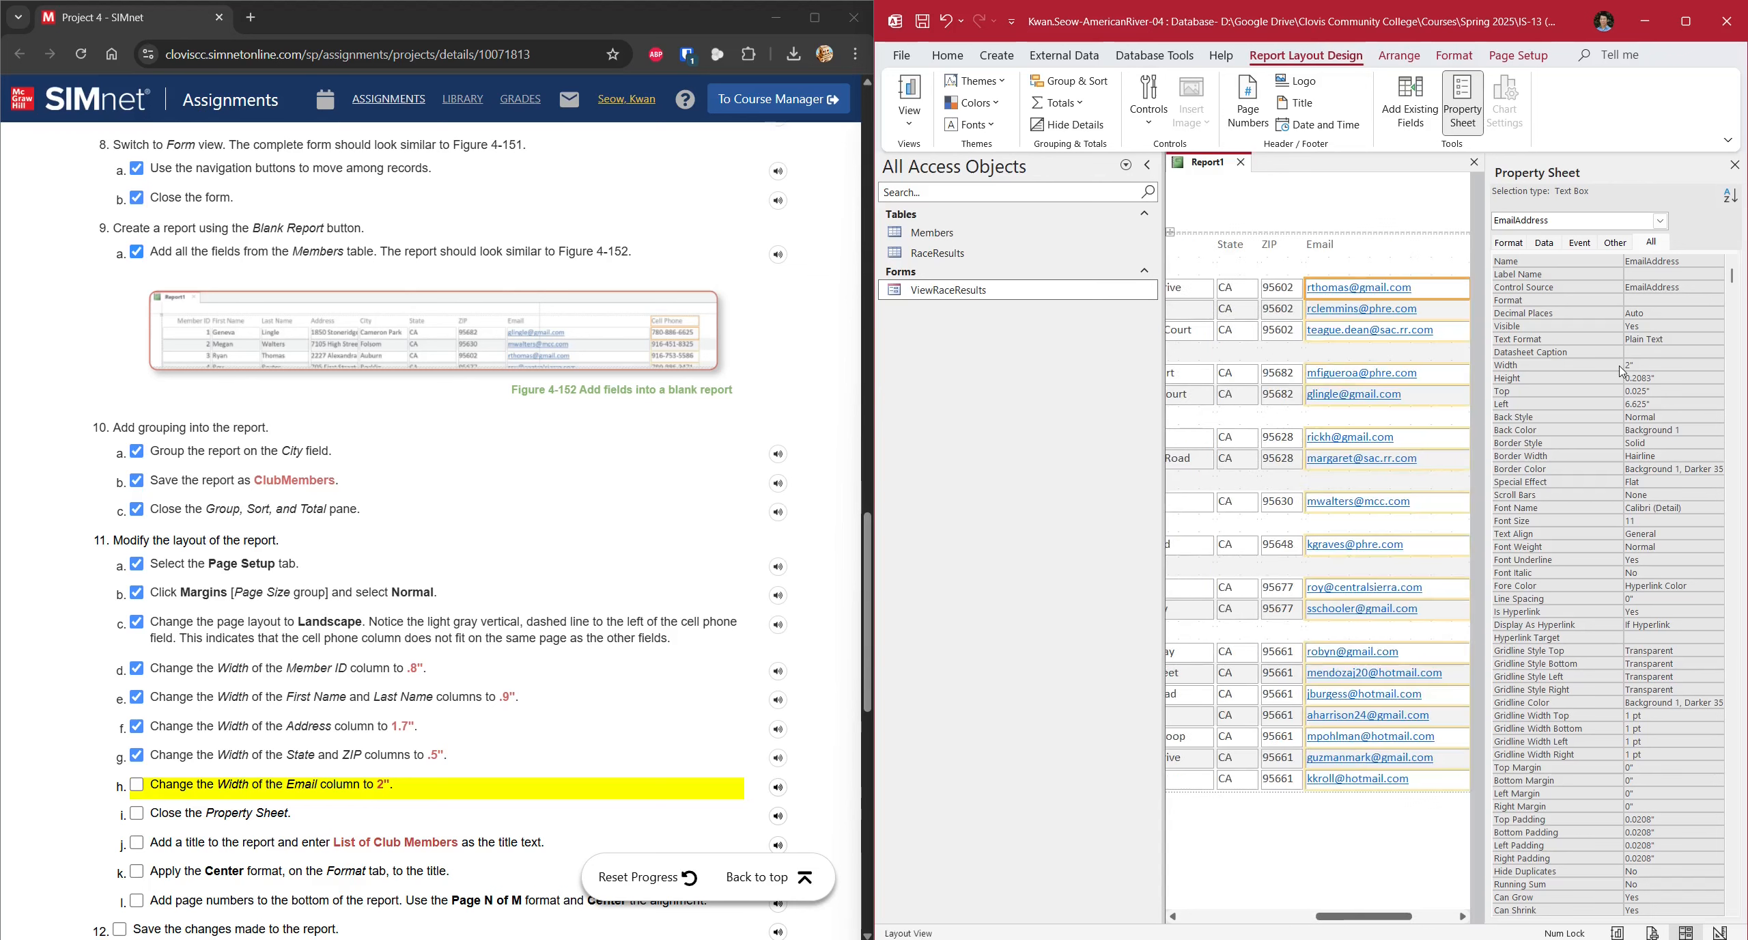
click(301, 788)
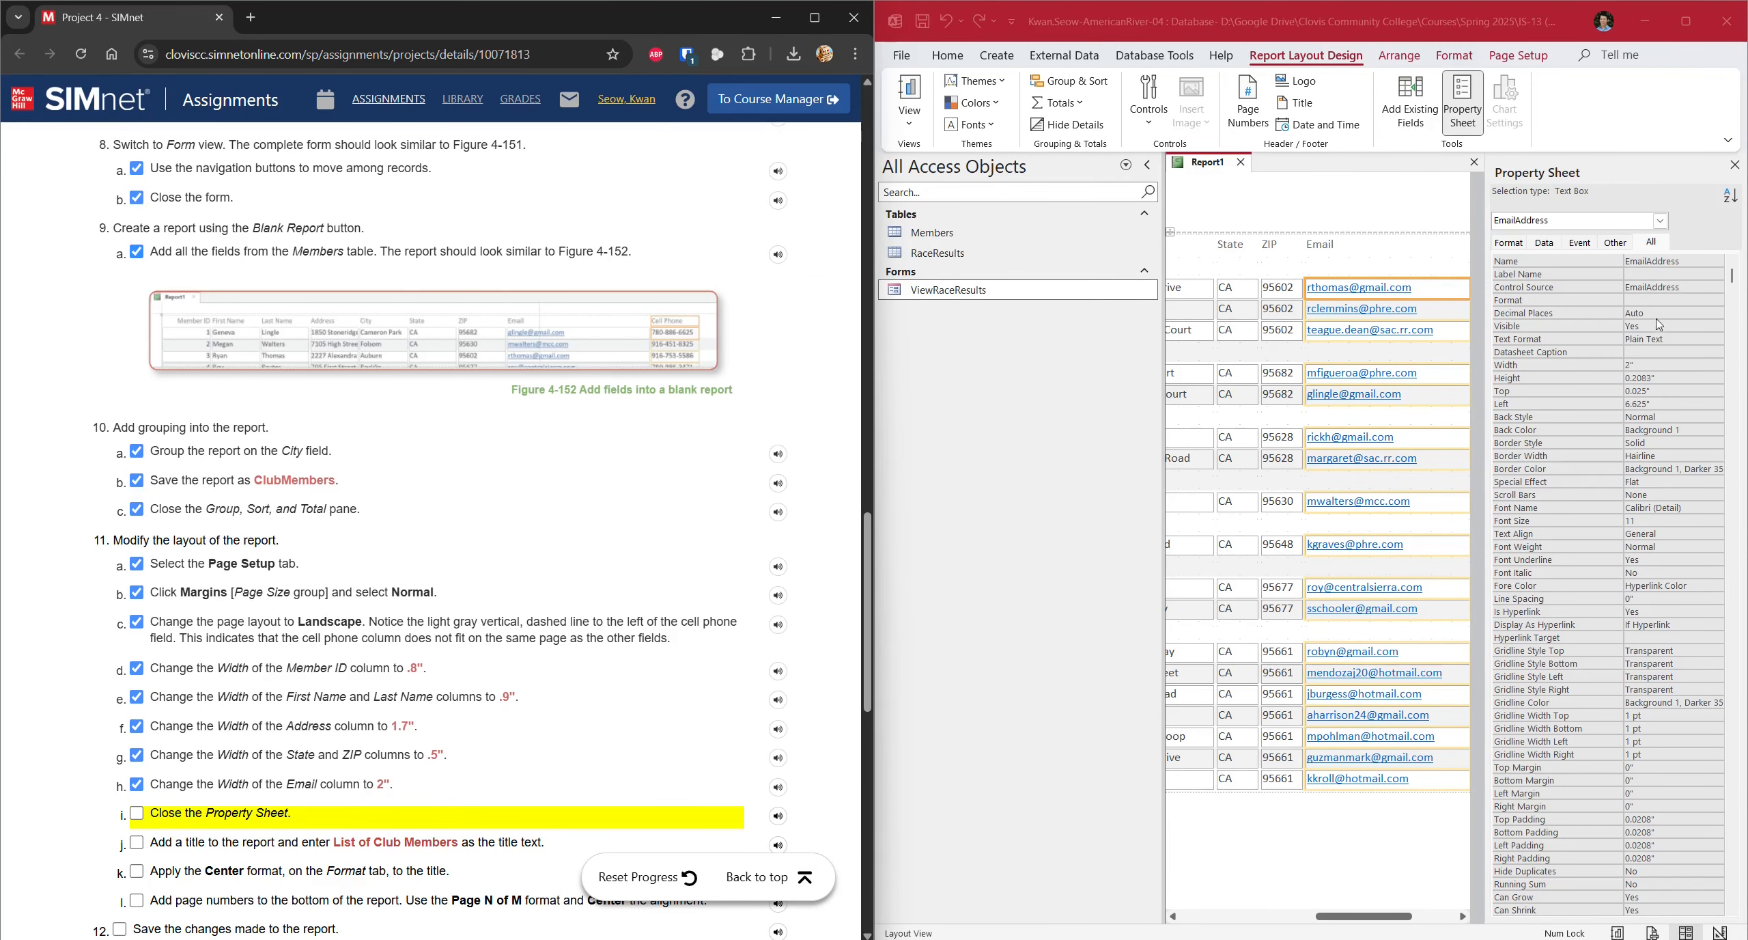
click(1734, 165)
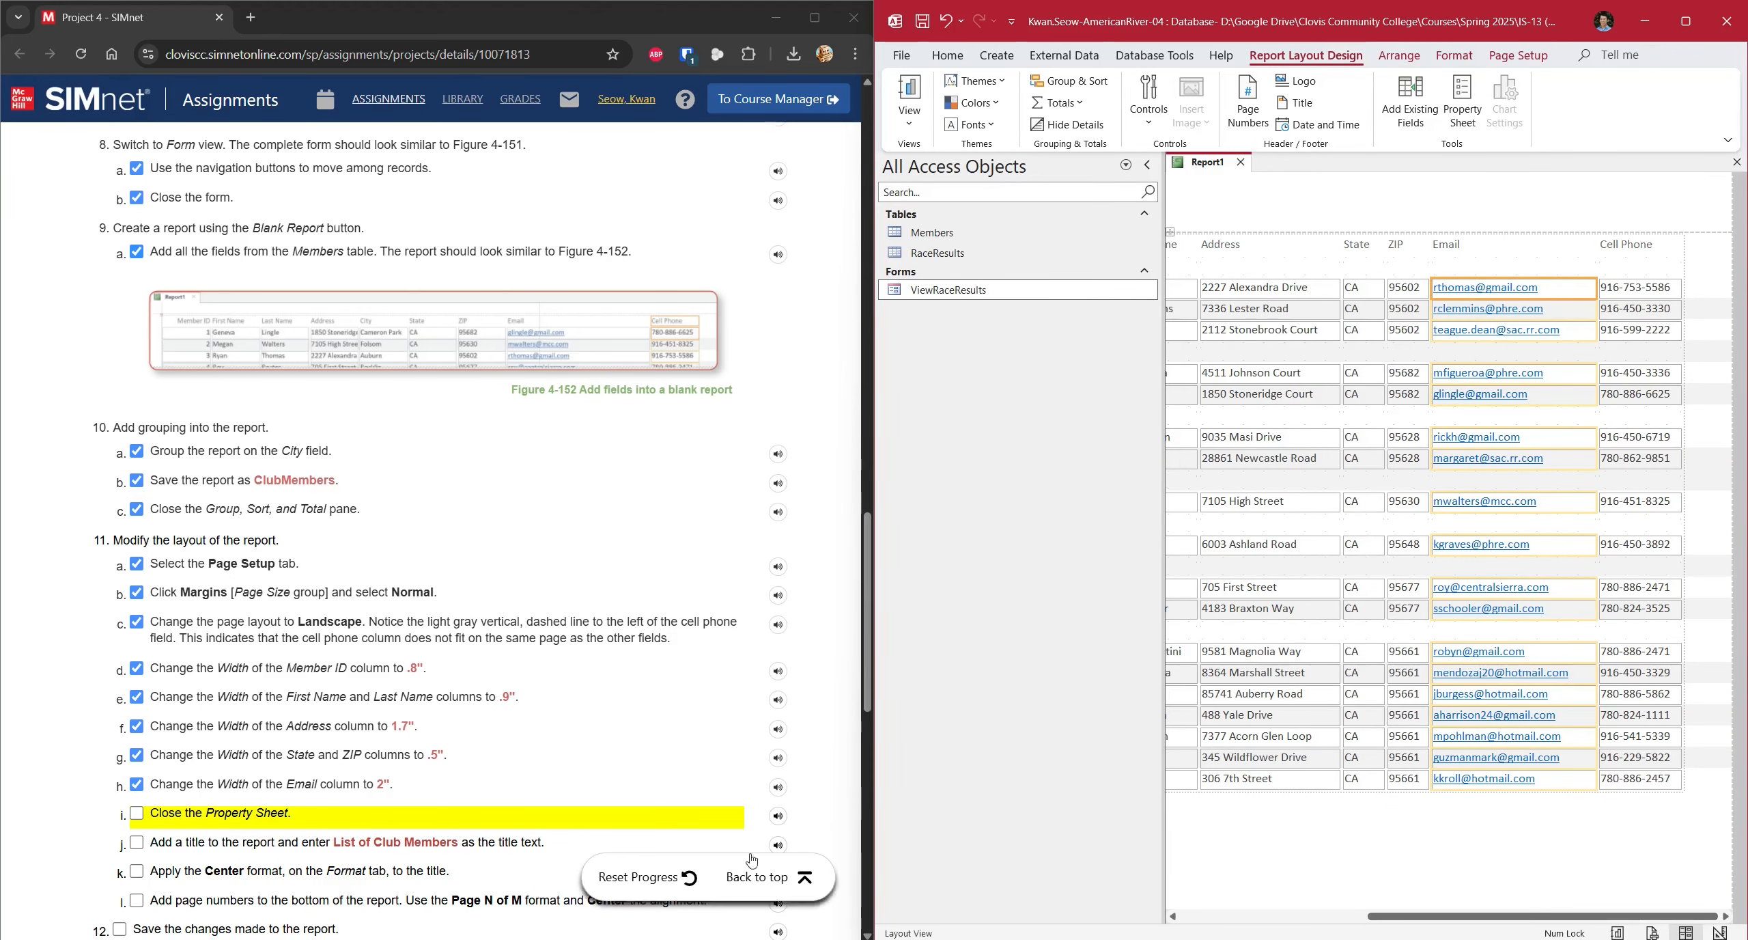
click(171, 829)
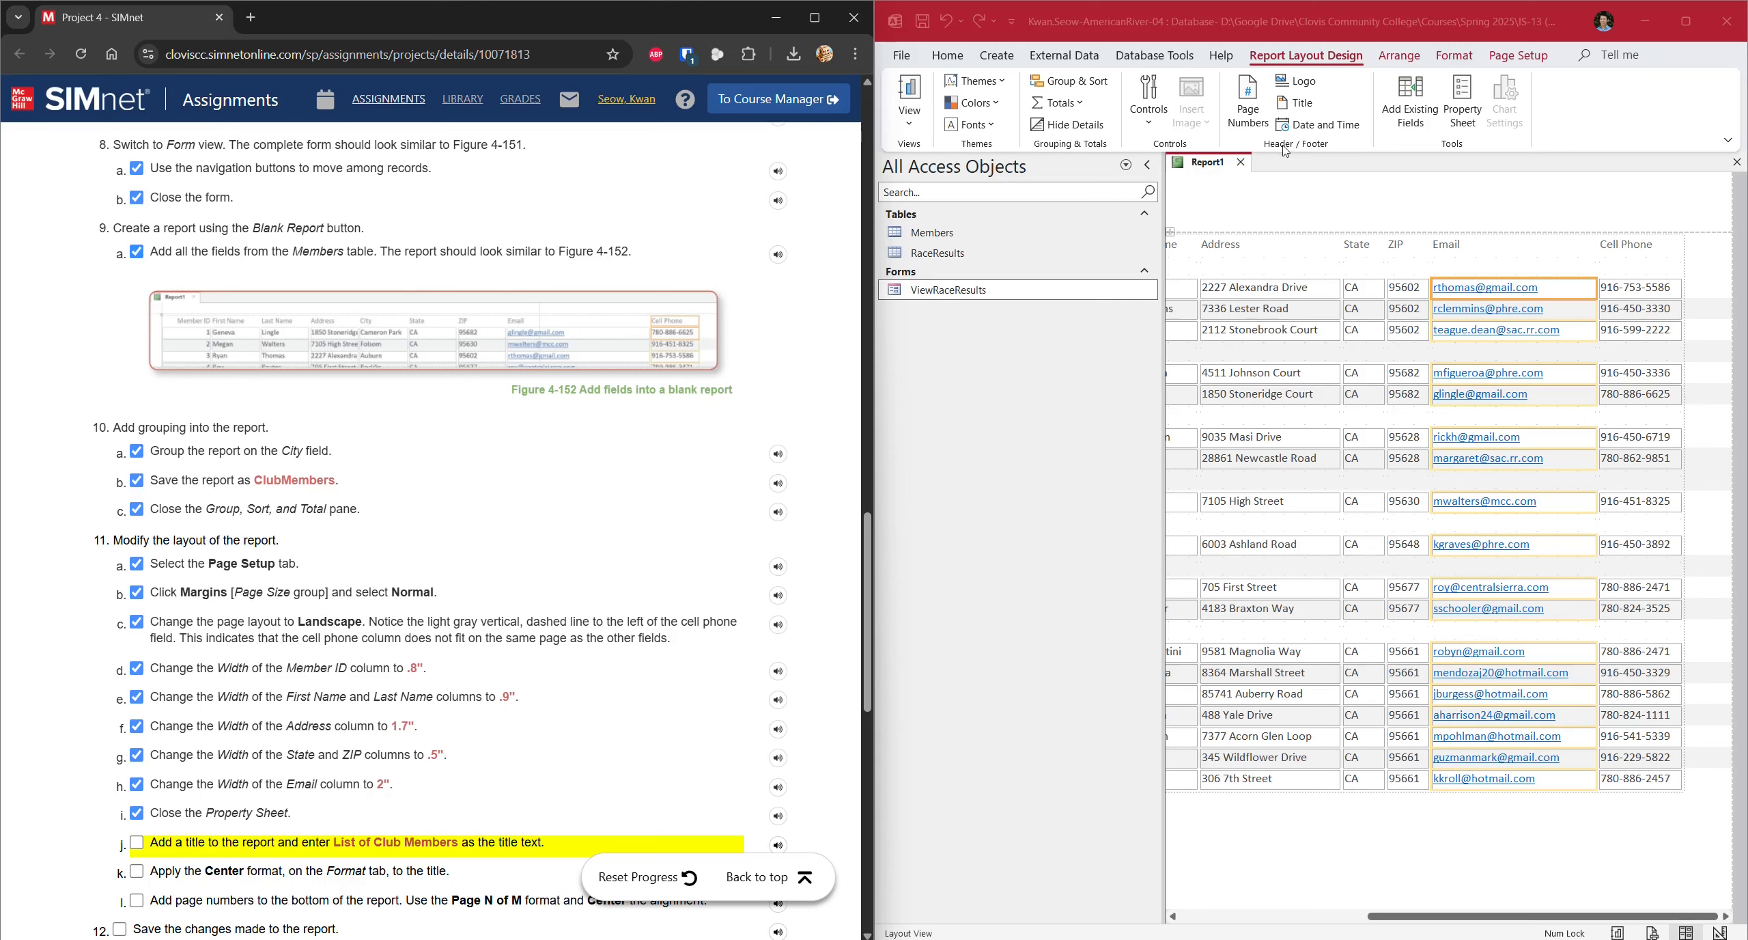
- Add a title to the report reading List of Club Members and mark instruction step 11j as completed
click(1303, 103)
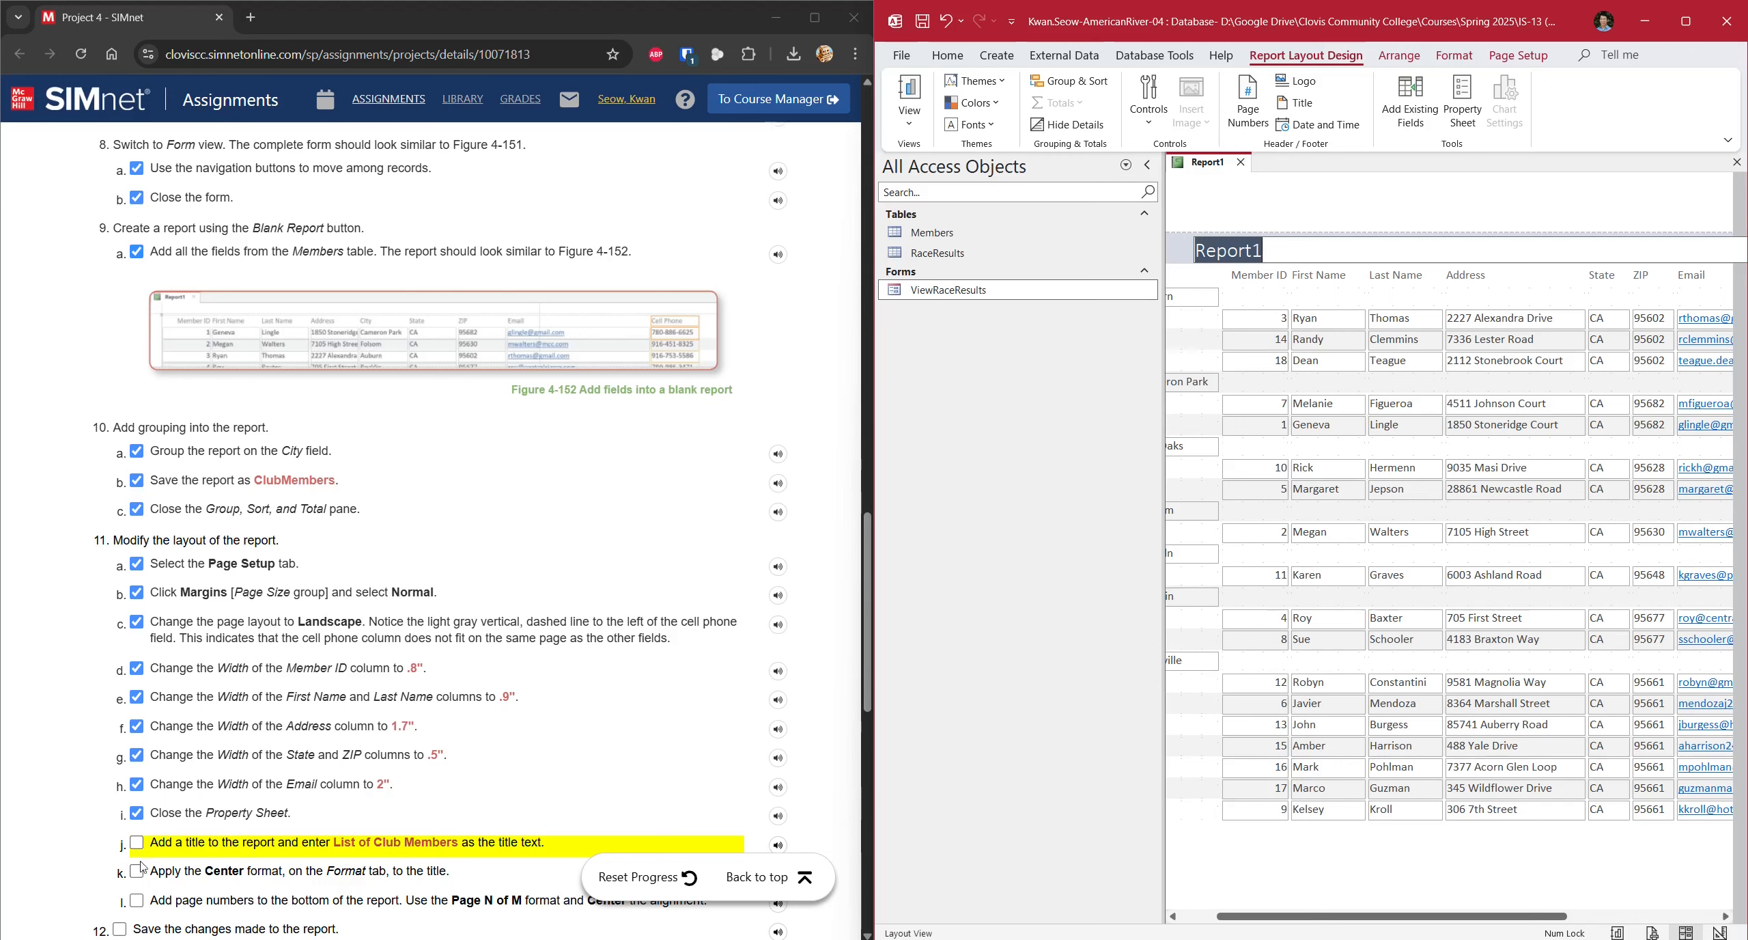
drag(333, 843, 457, 843)
key(ctrl+c)
click(1282, 249)
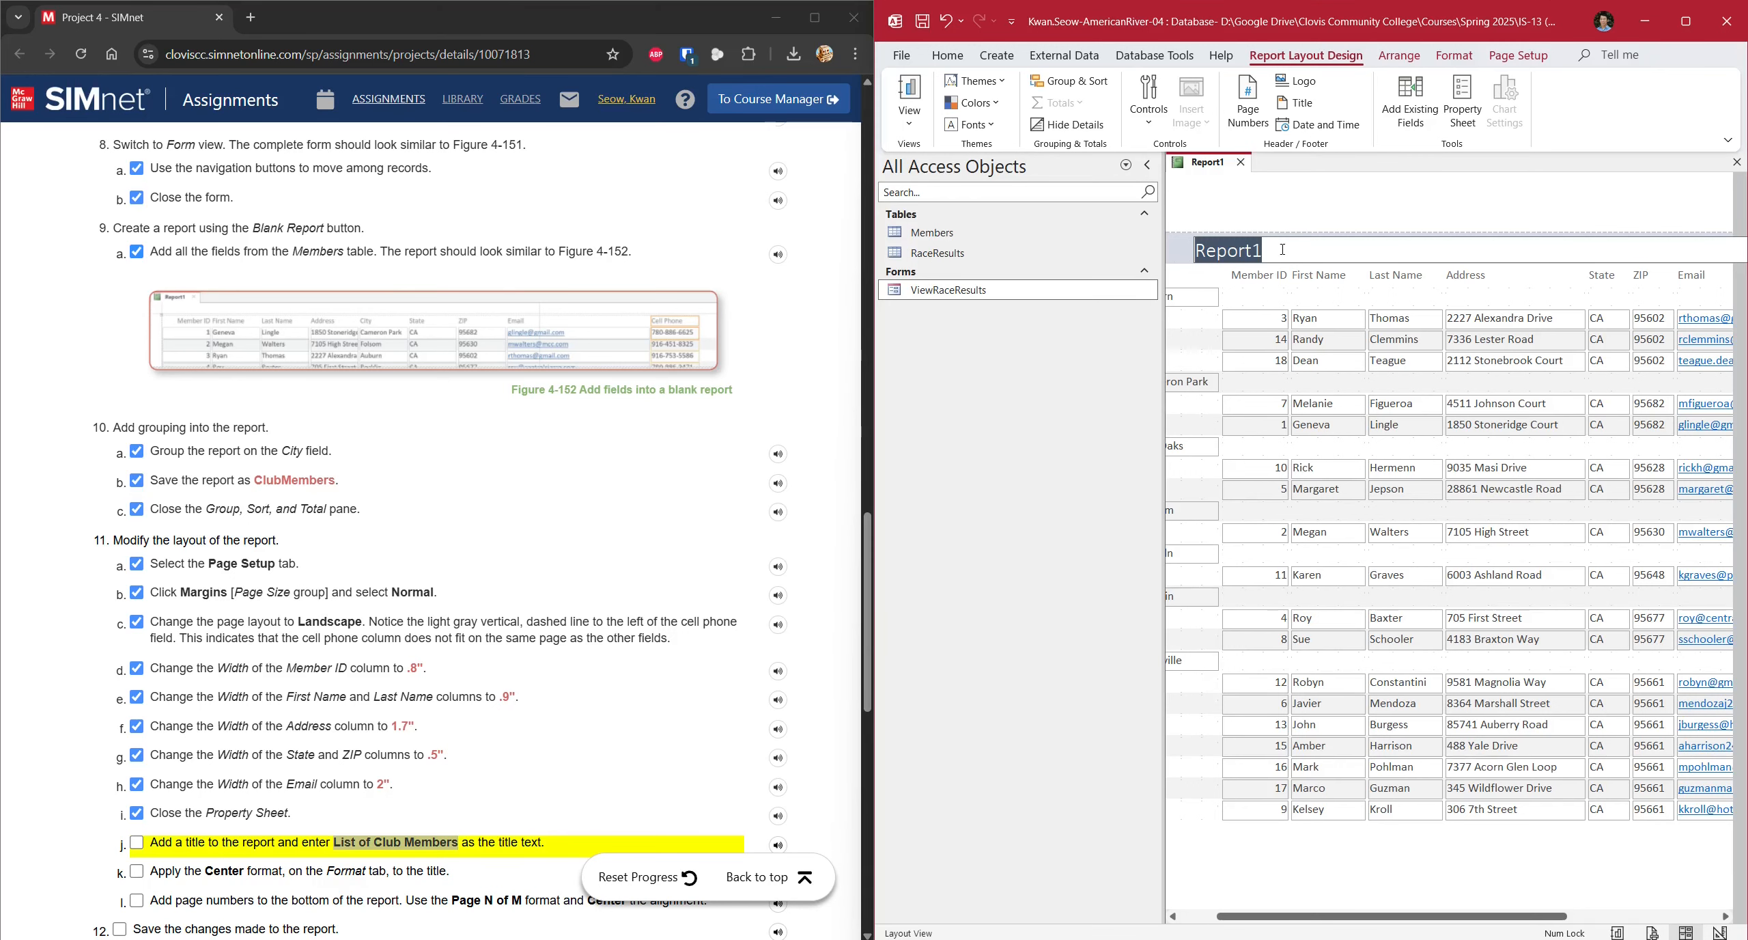
key(ctrl+v)
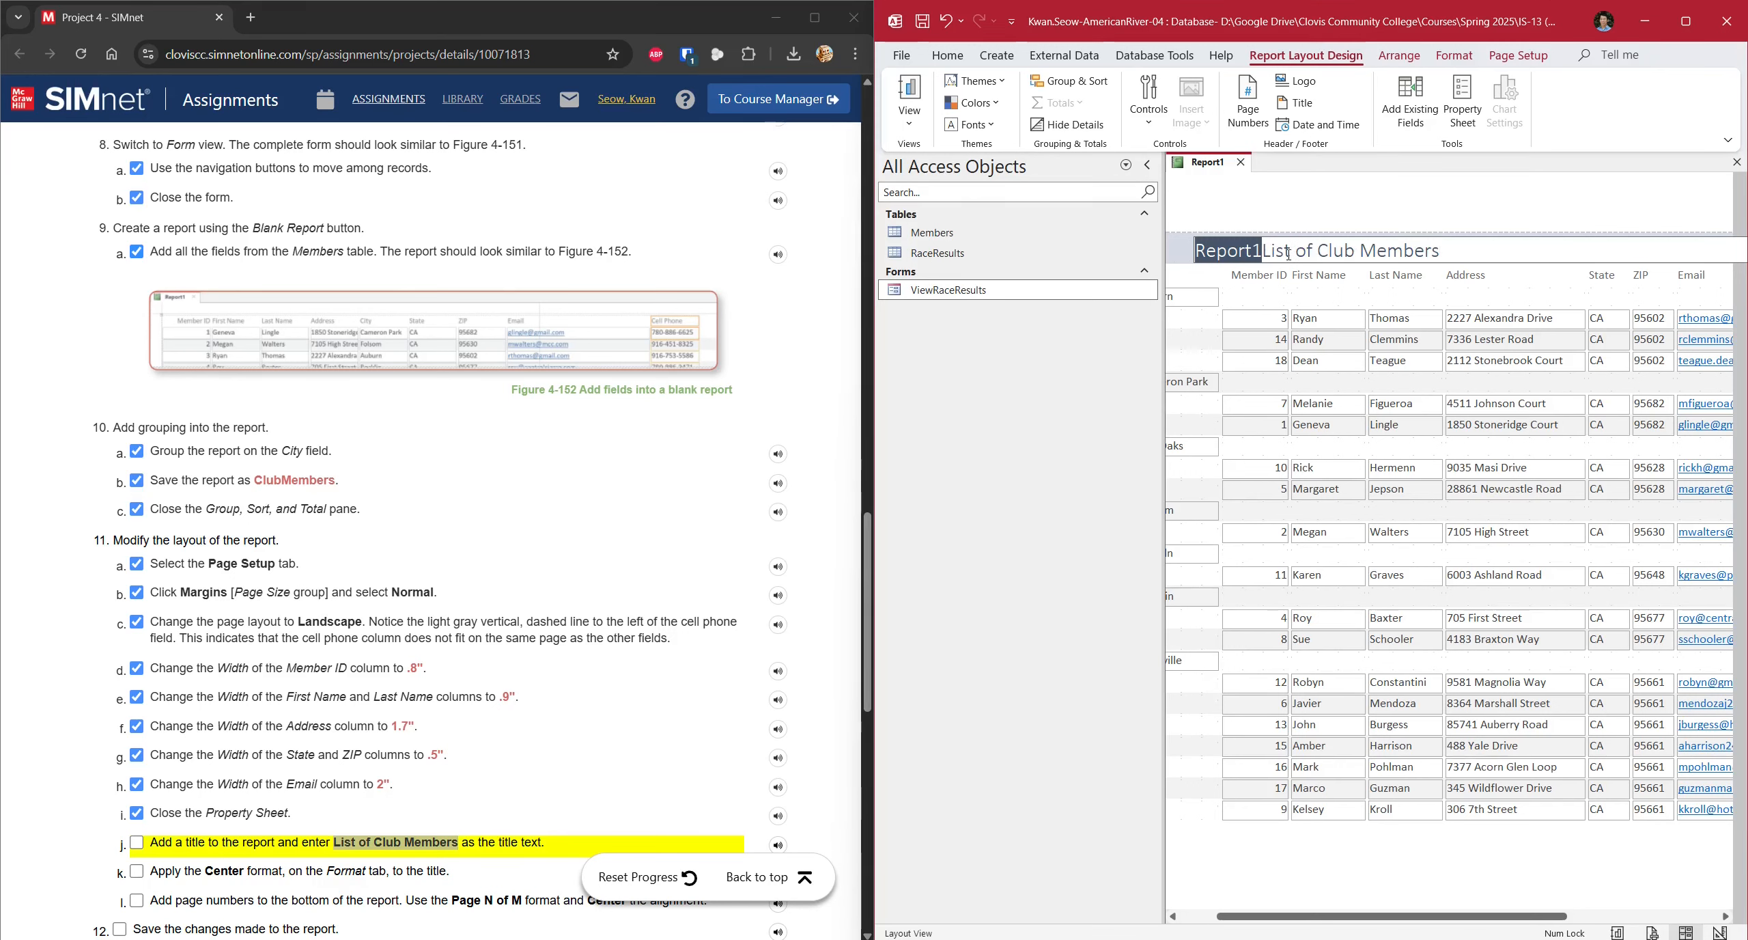
key(Delete)
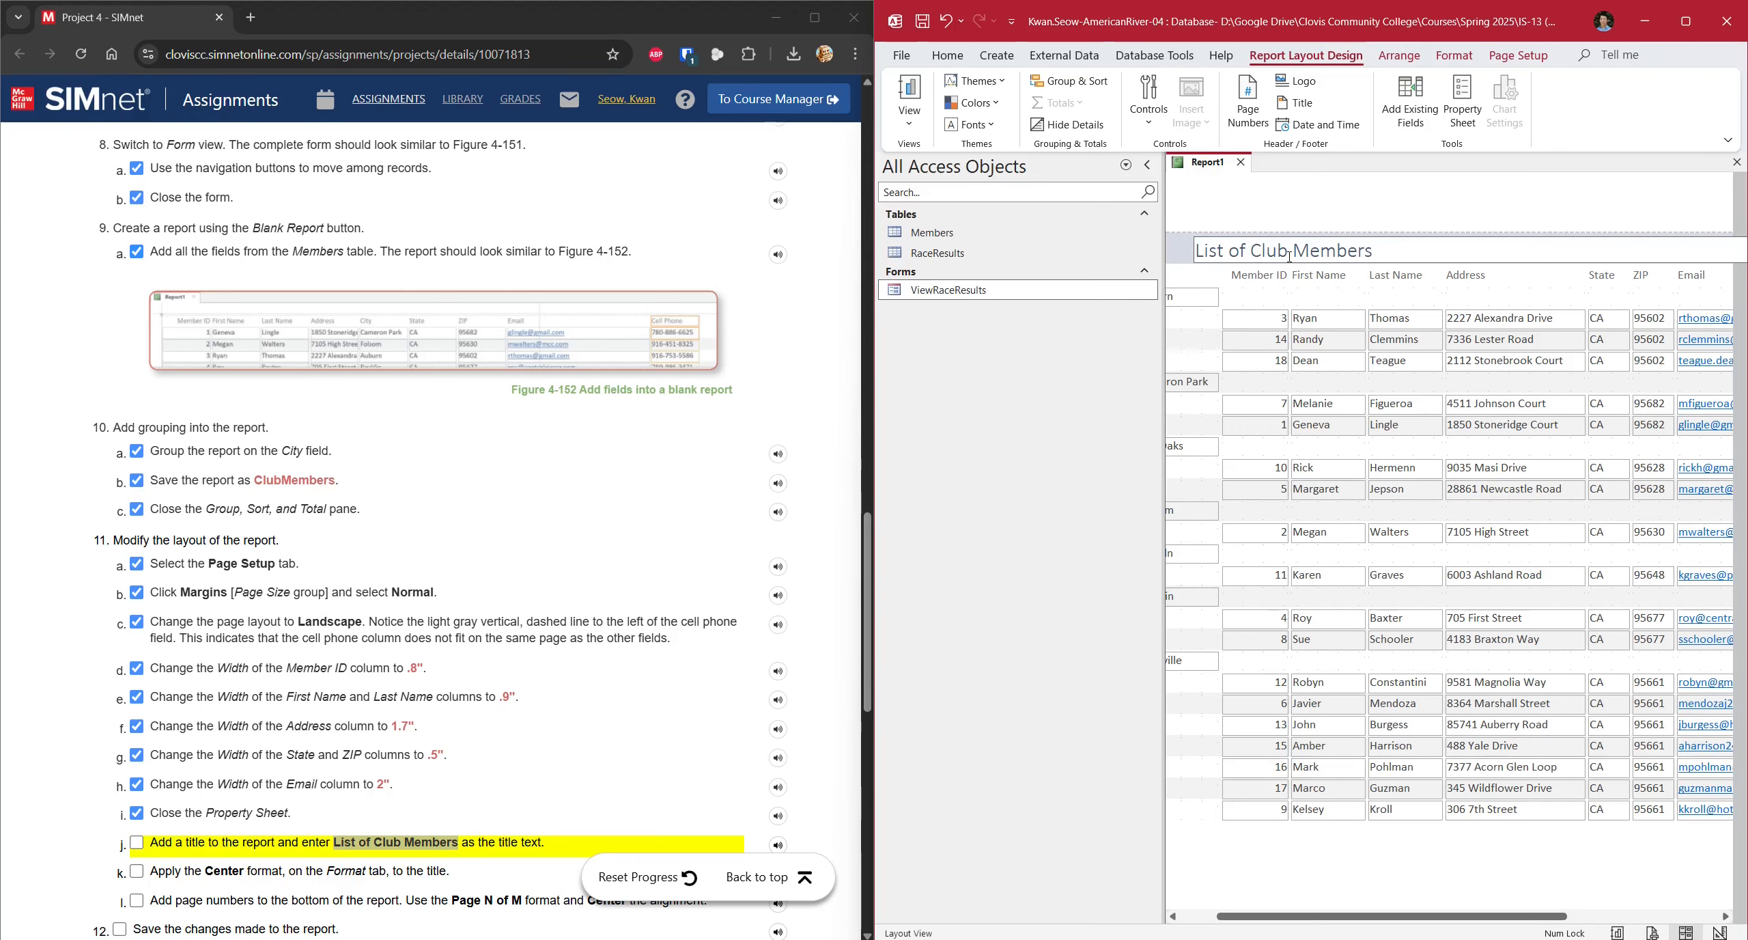
click(228, 823)
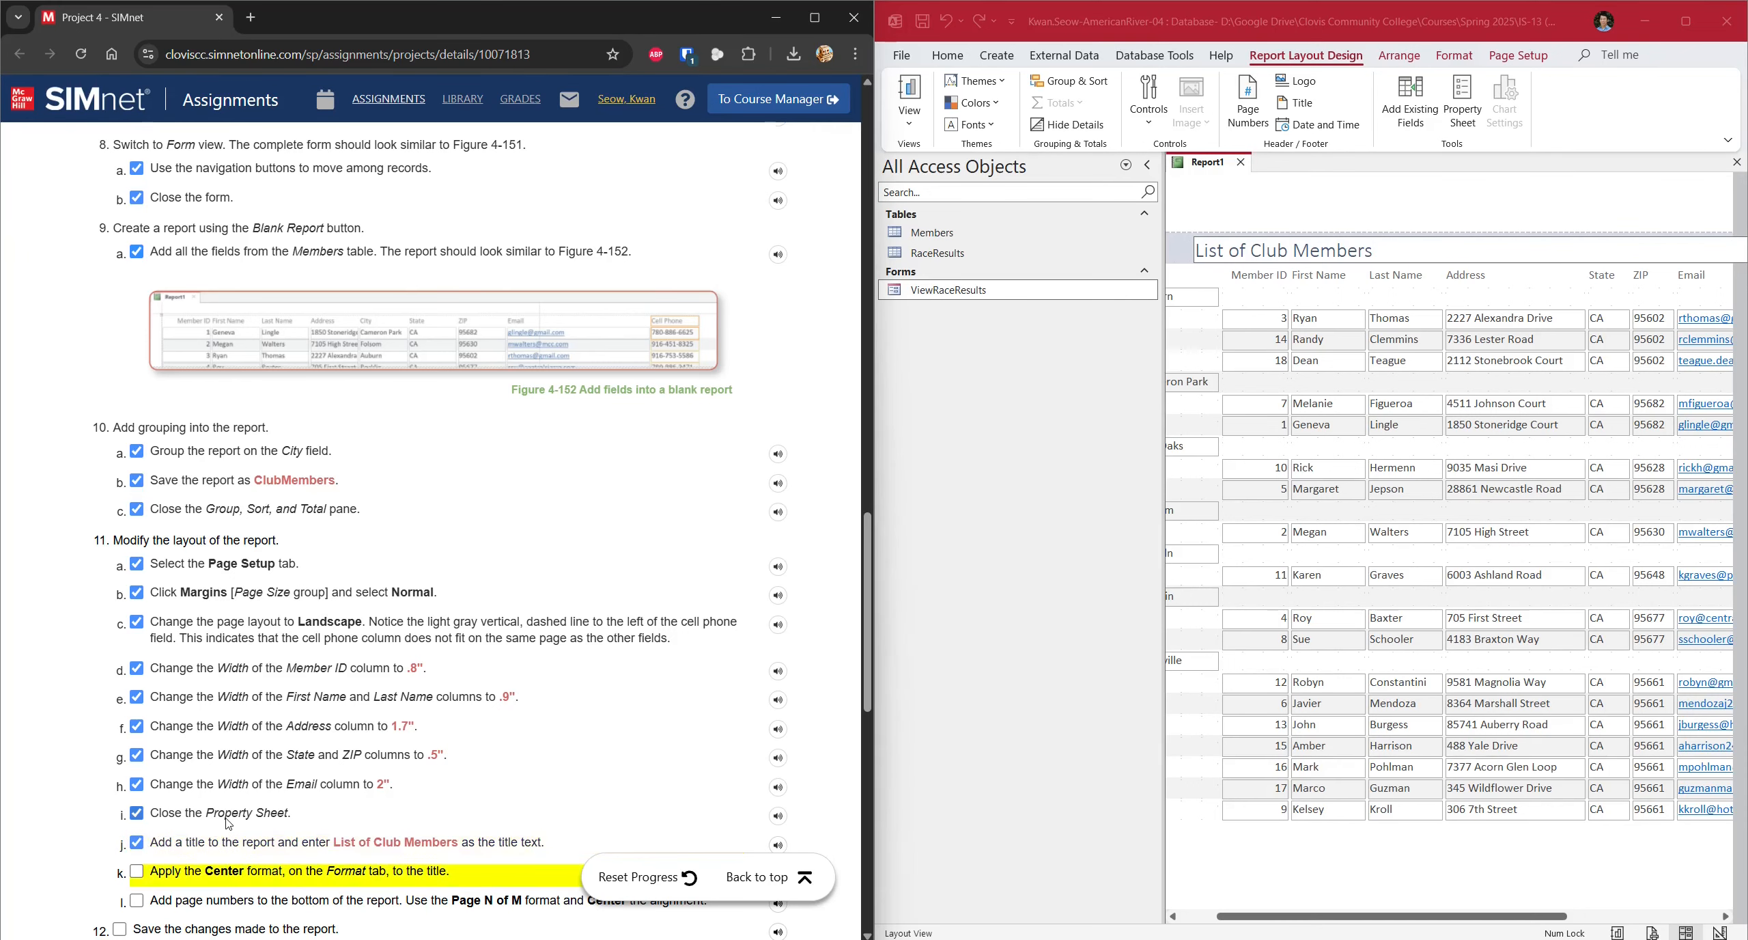
- Center the report title and mark instruction step 11k as completed
scroll(228, 823, down, 1)
scroll(159, 642, down, 2)
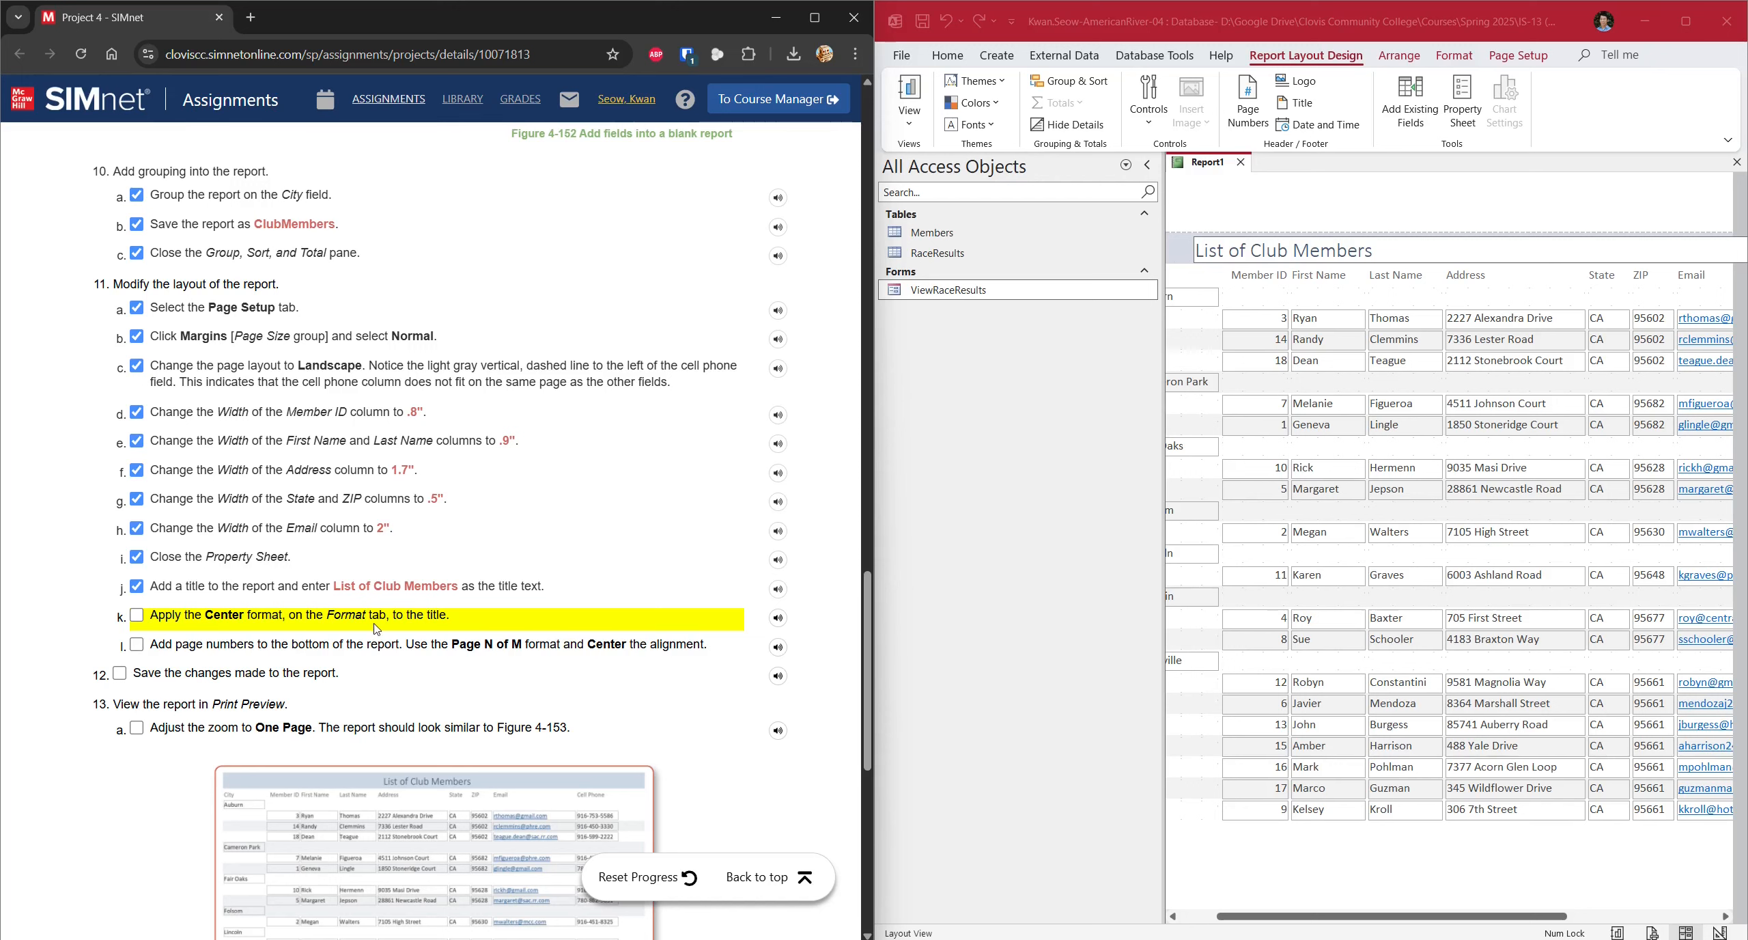
click(1461, 56)
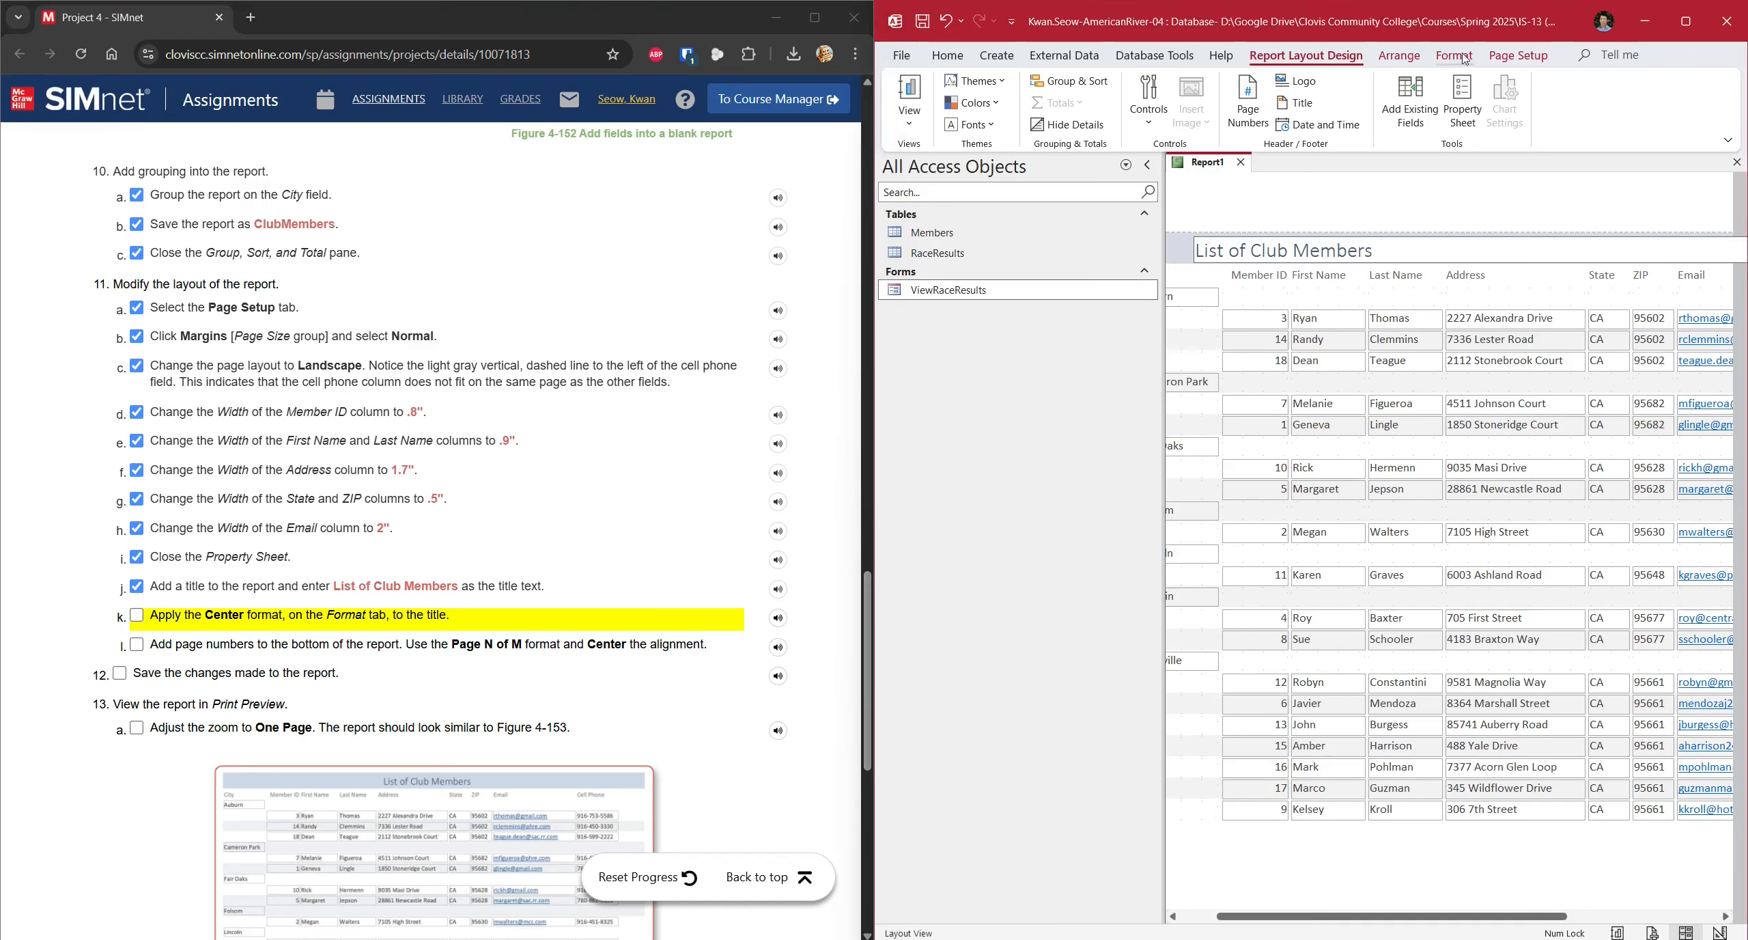
click(1188, 114)
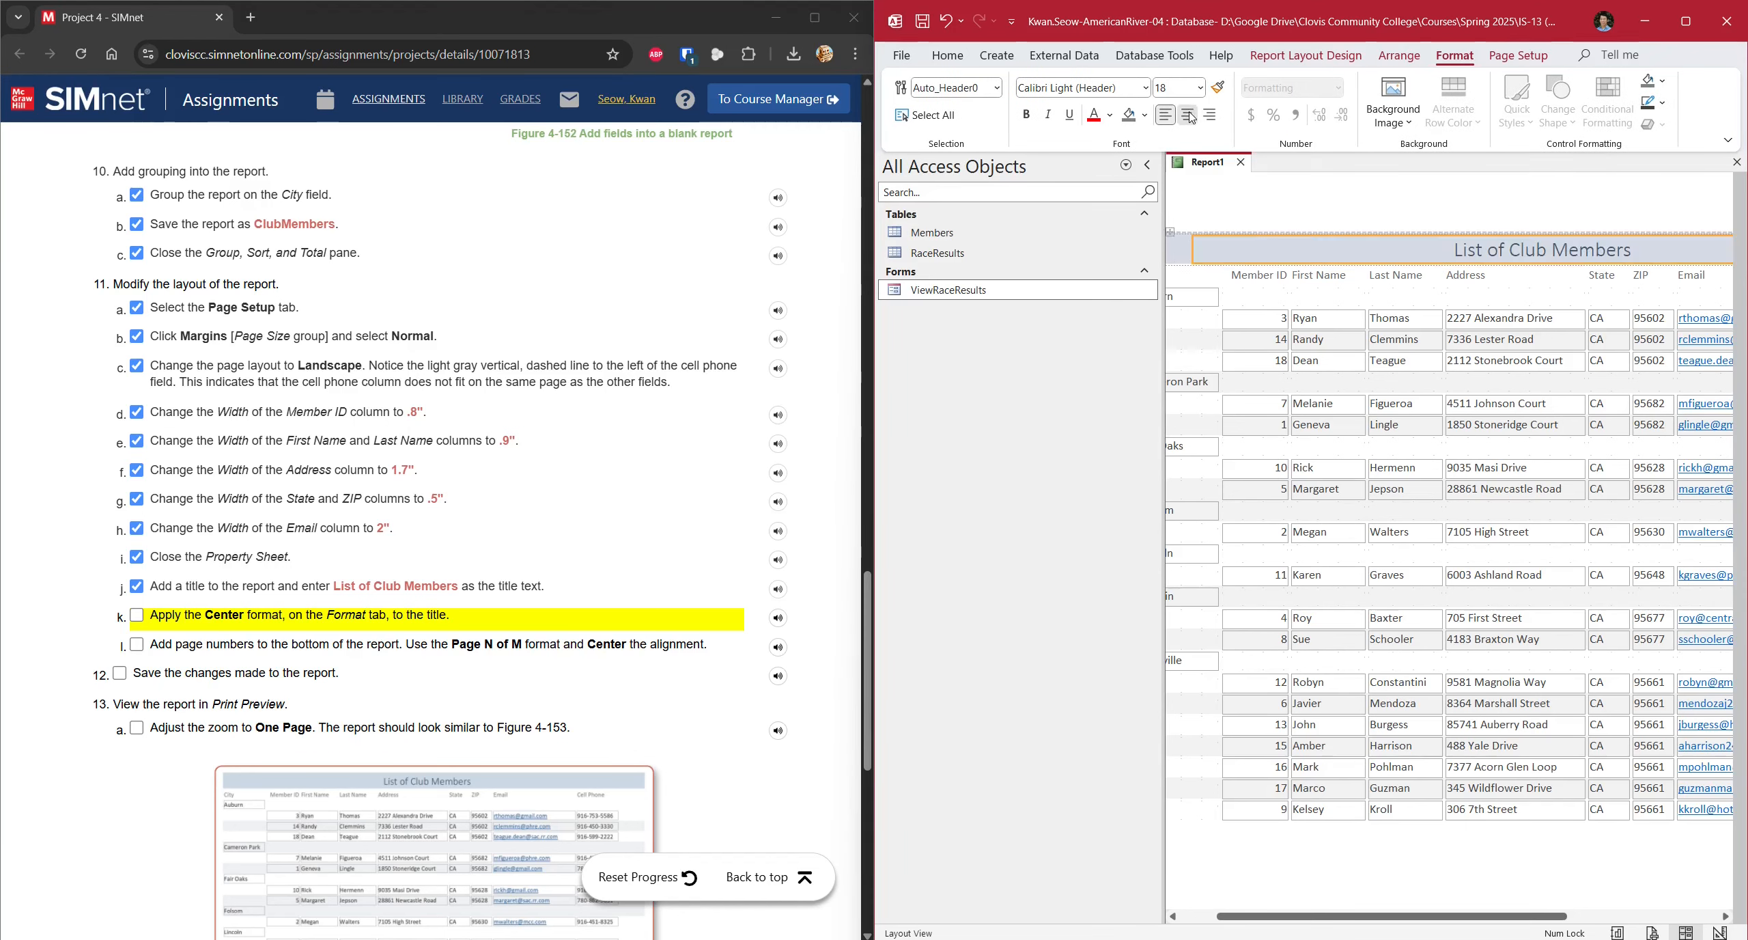
click(142, 619)
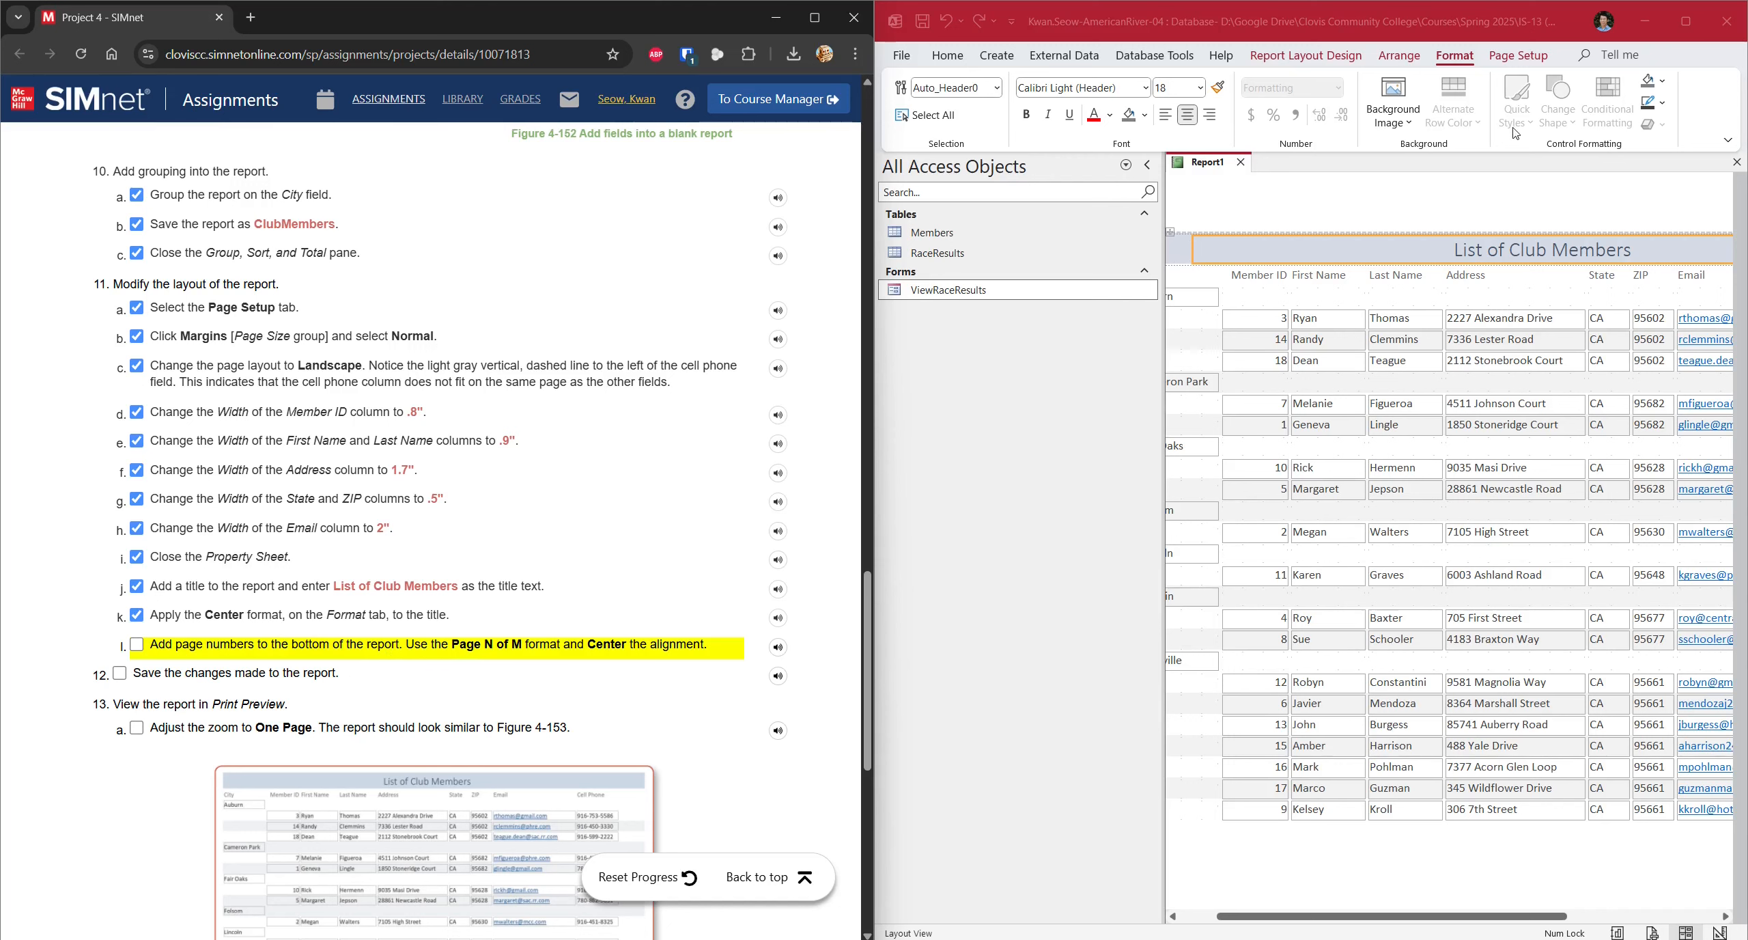
- Add centered Page N of M page numbers to the report's footer and mark instruction steps 11l and 12 as completed
click(1329, 61)
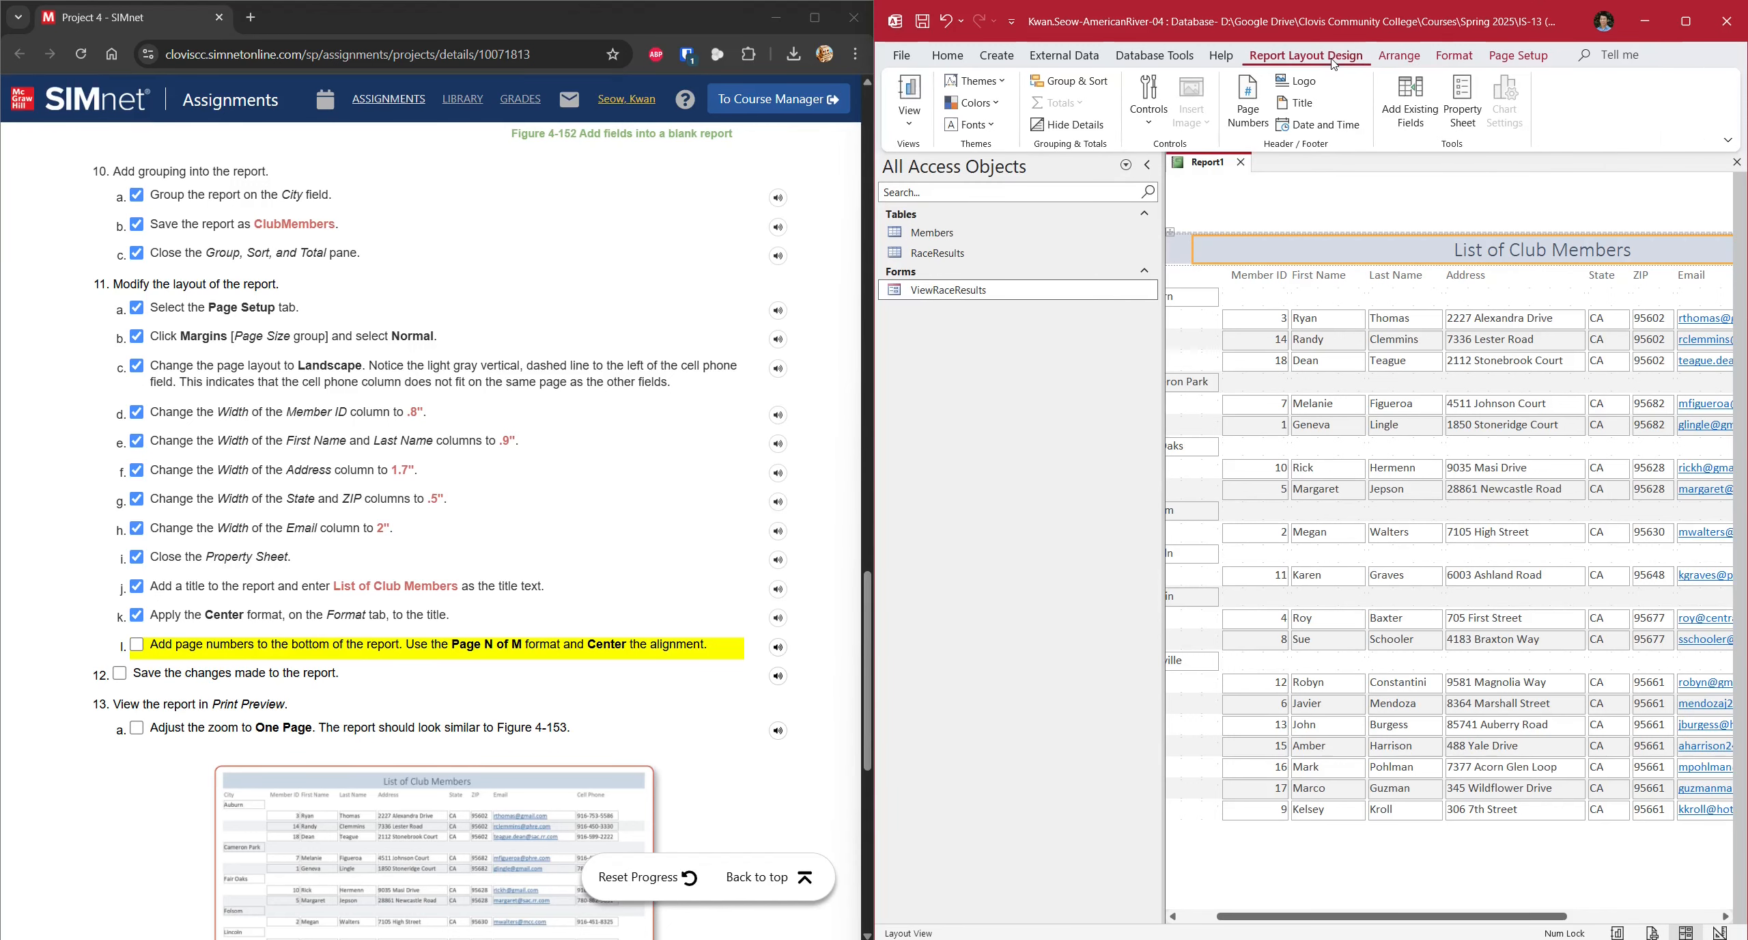
click(1256, 116)
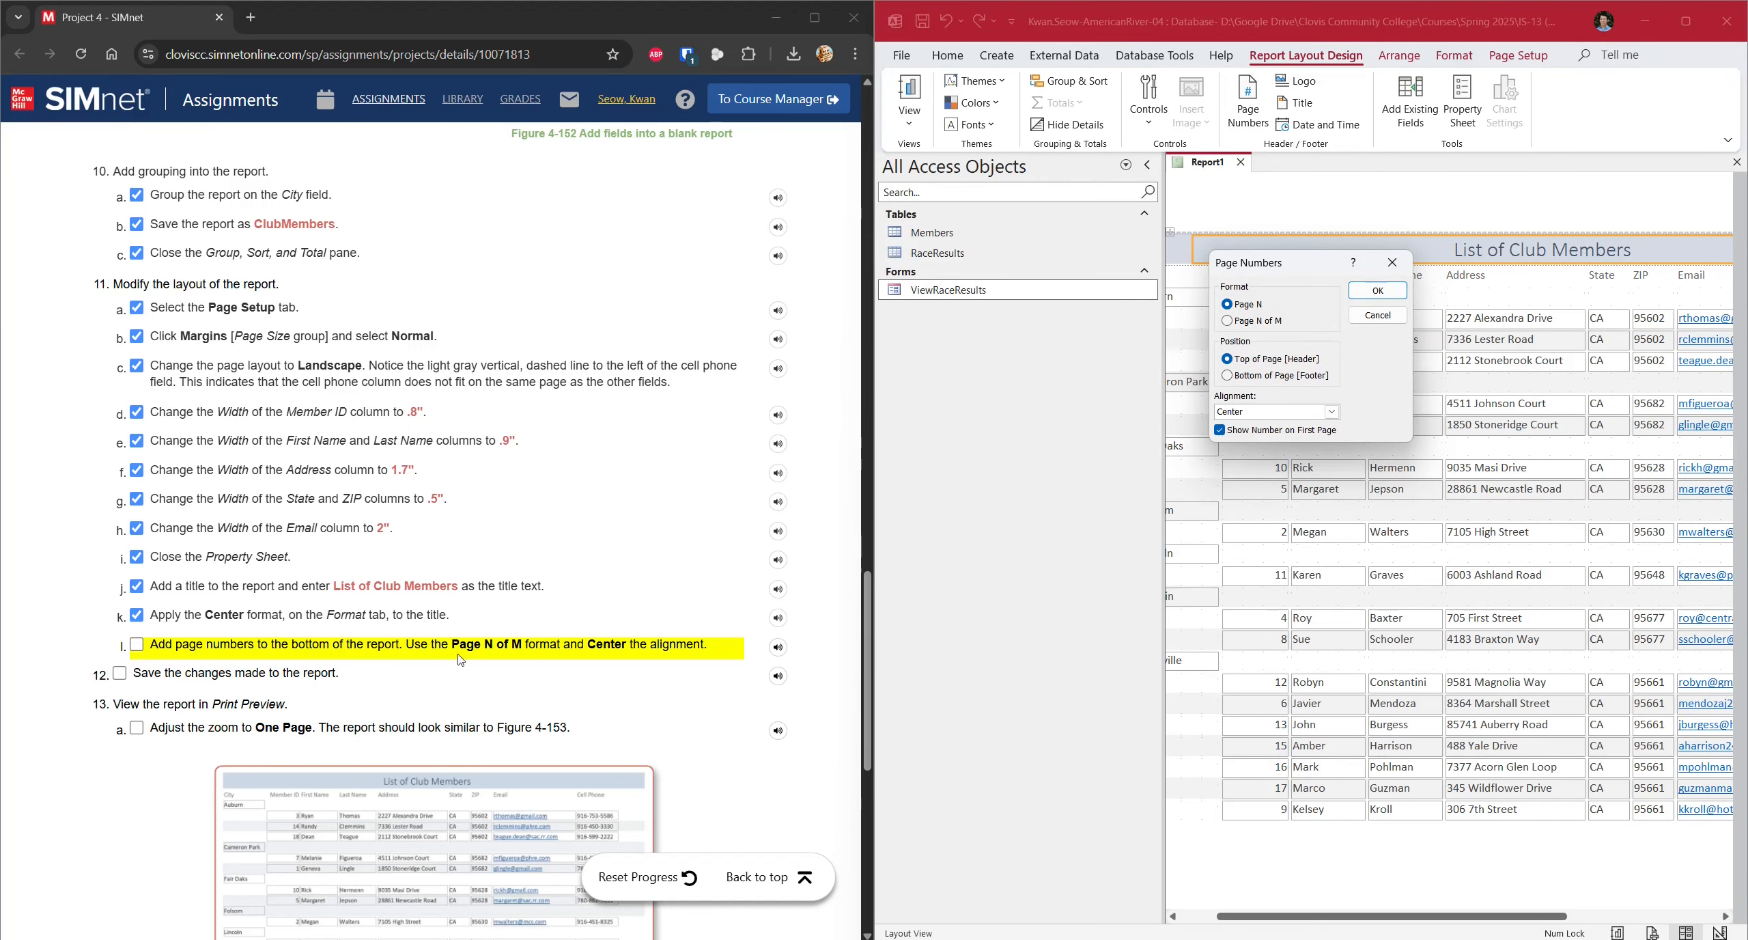
click(1262, 321)
click(1230, 378)
click(1393, 290)
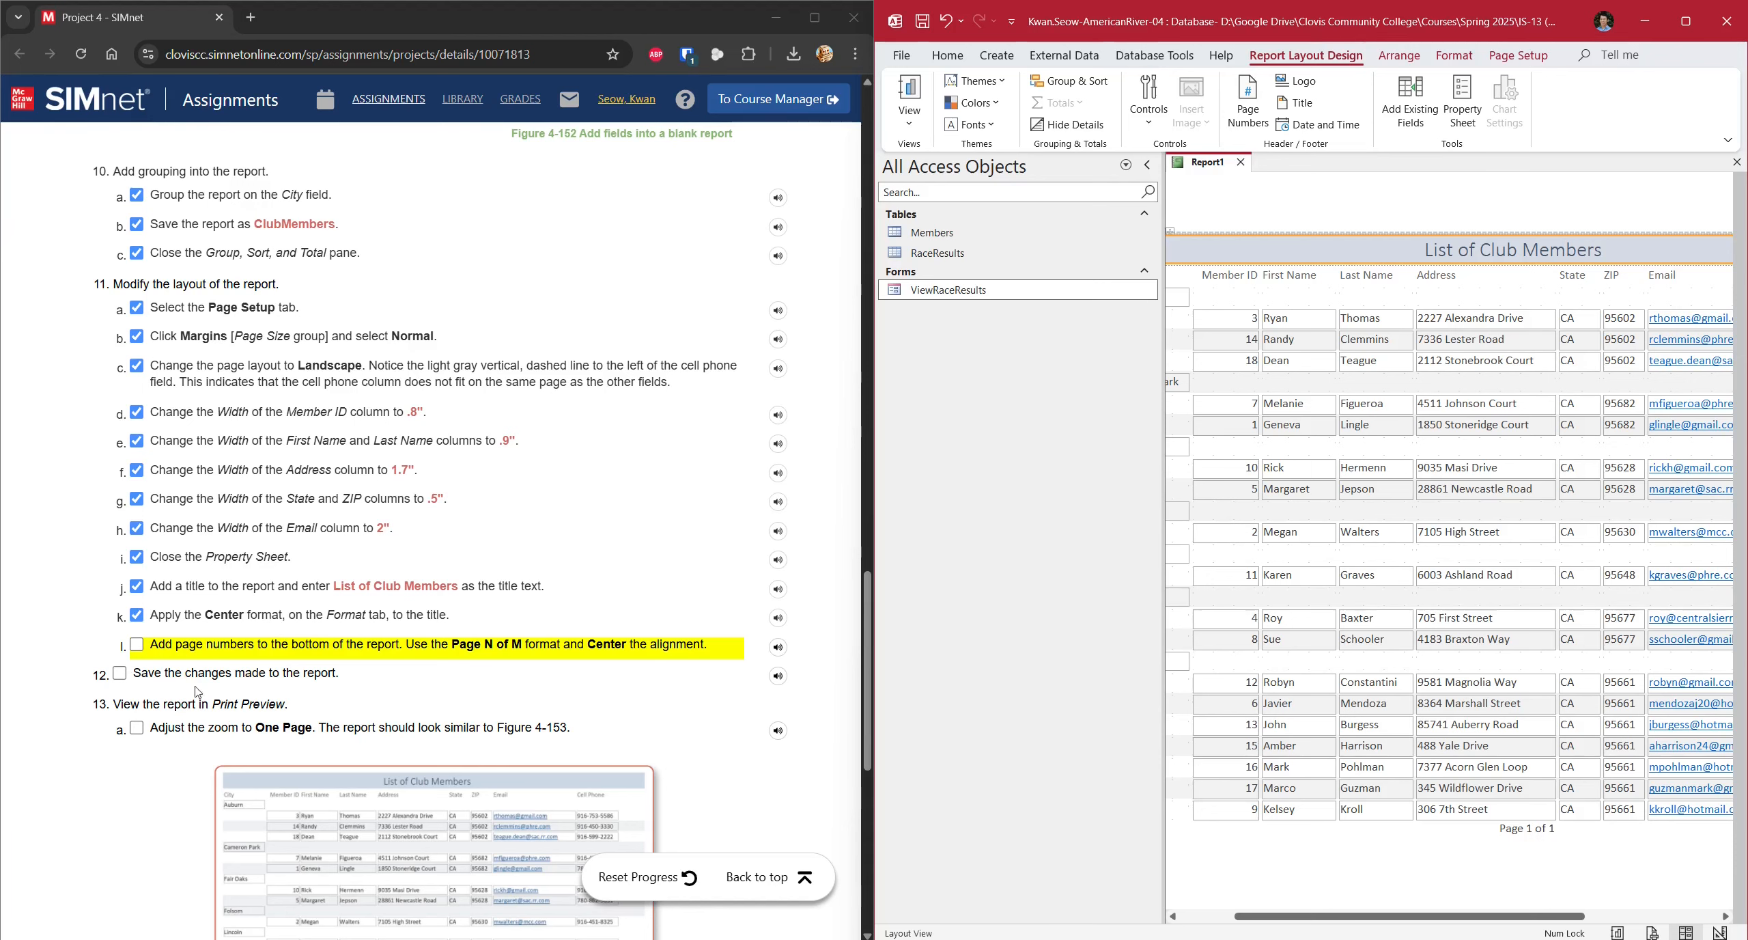
click(194, 649)
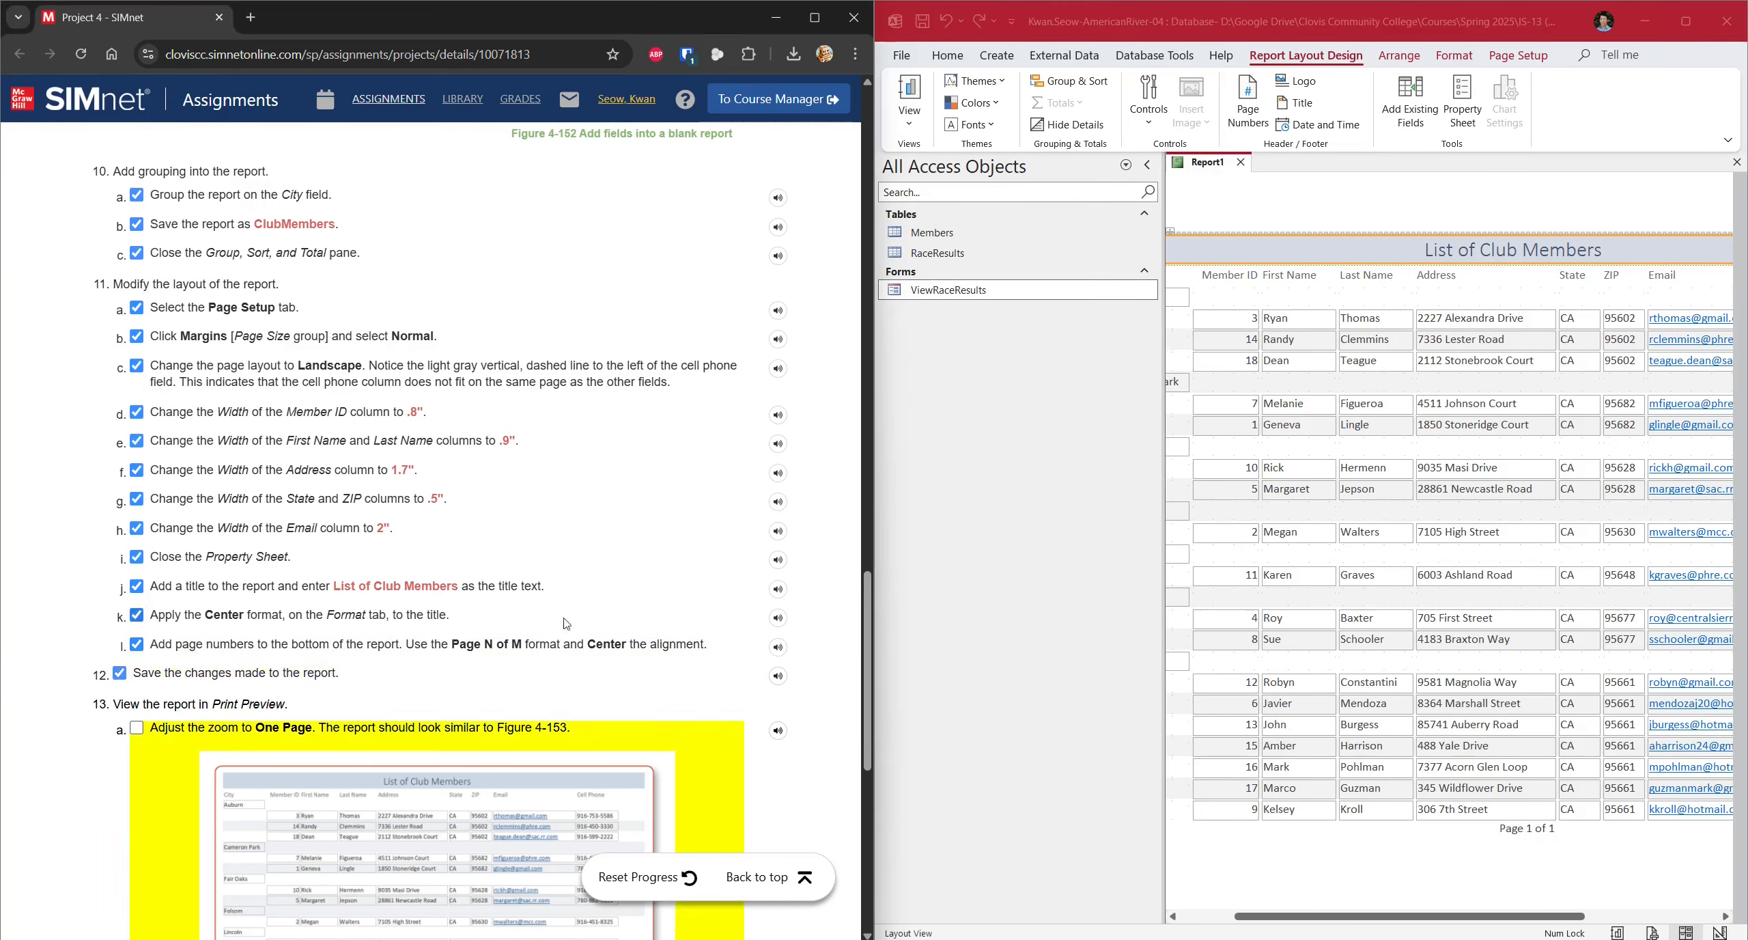
- Save the report under the suggested name Report1
right_click(1196, 169)
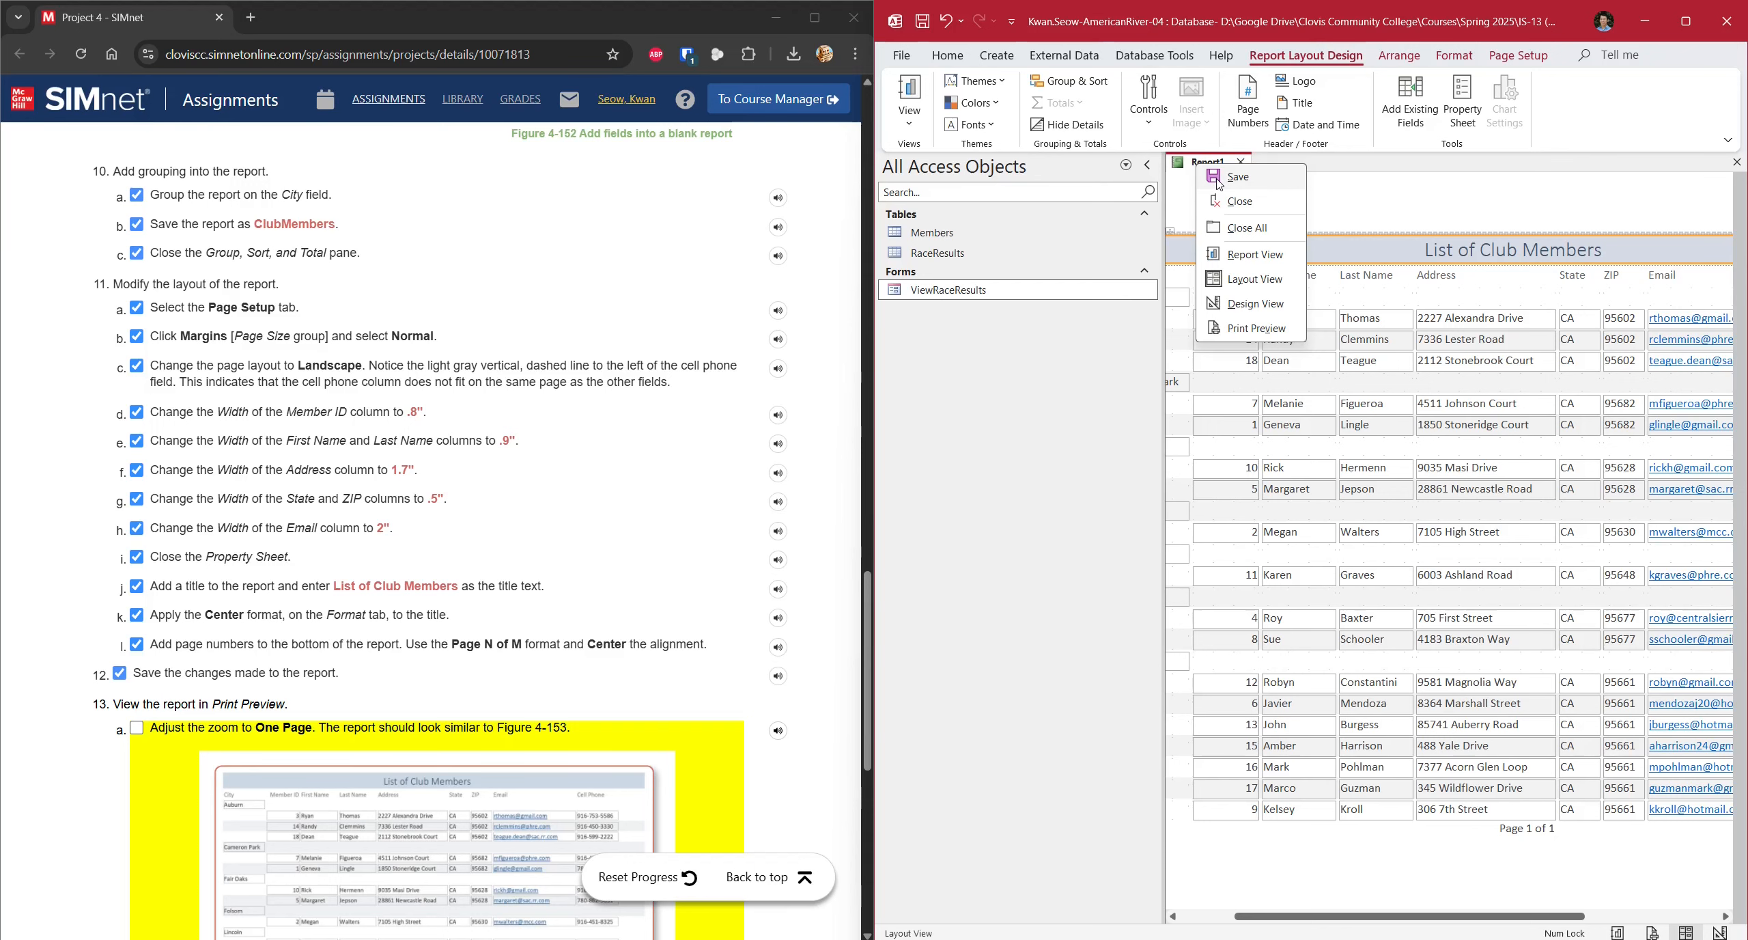
click(1238, 177)
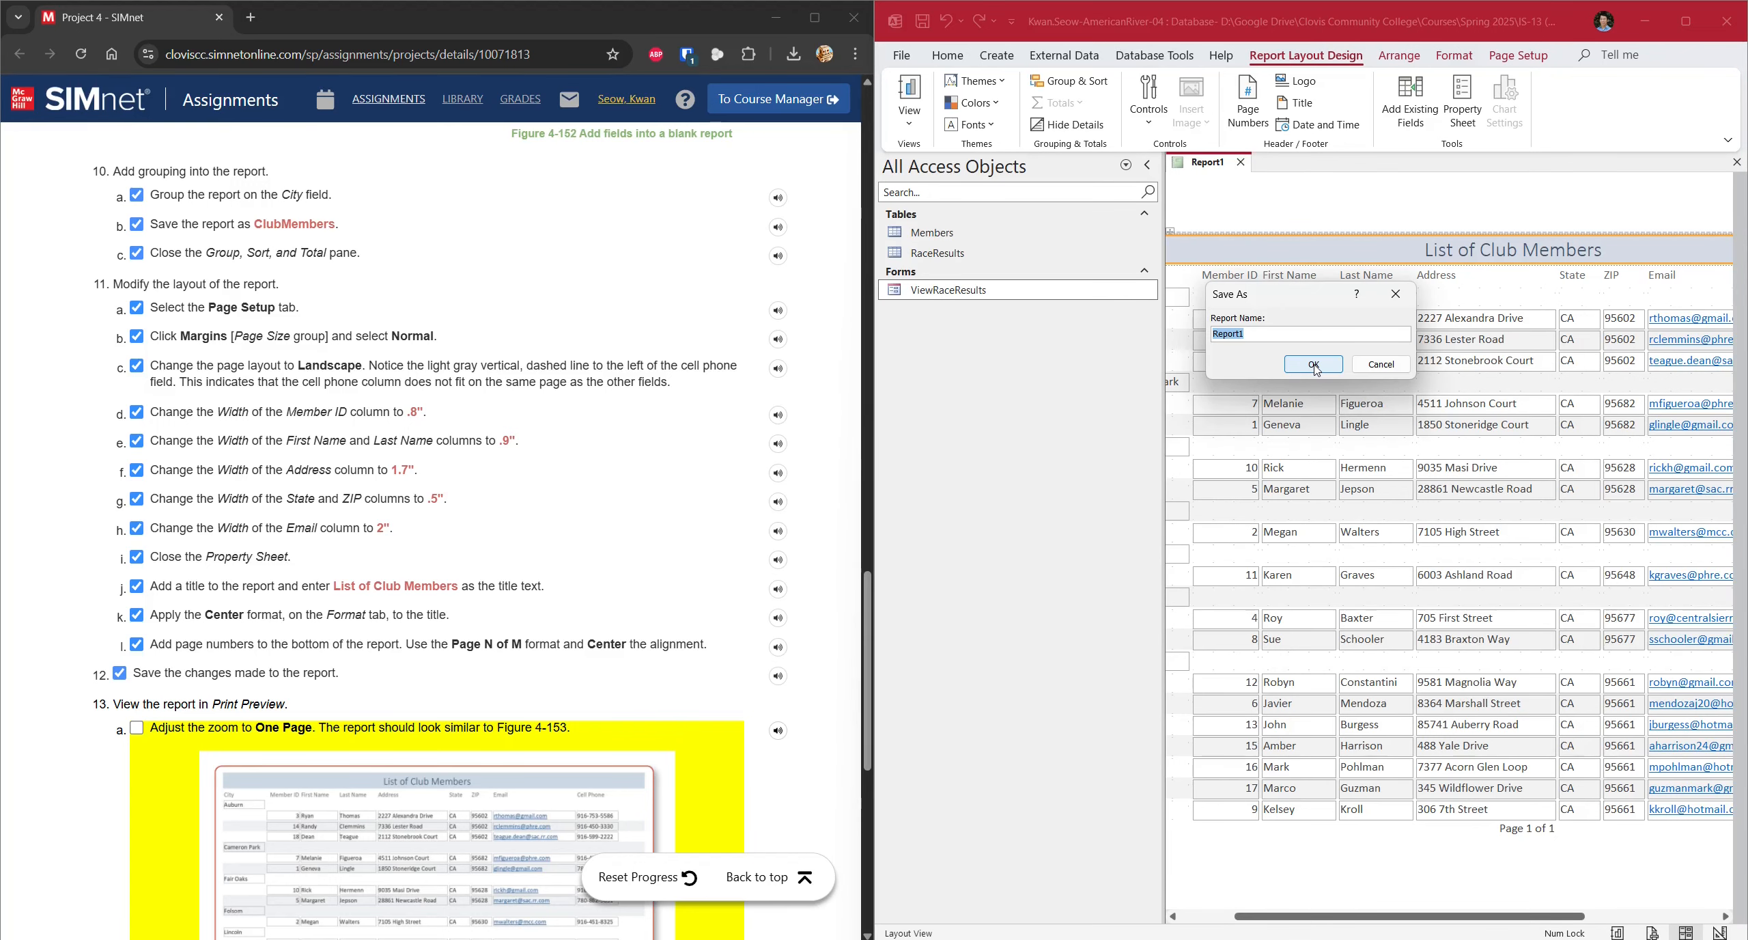
key(Return)
- Show the report in Print Preview and mark instruction step 13a as completed
scroll(731, 609, down, 5)
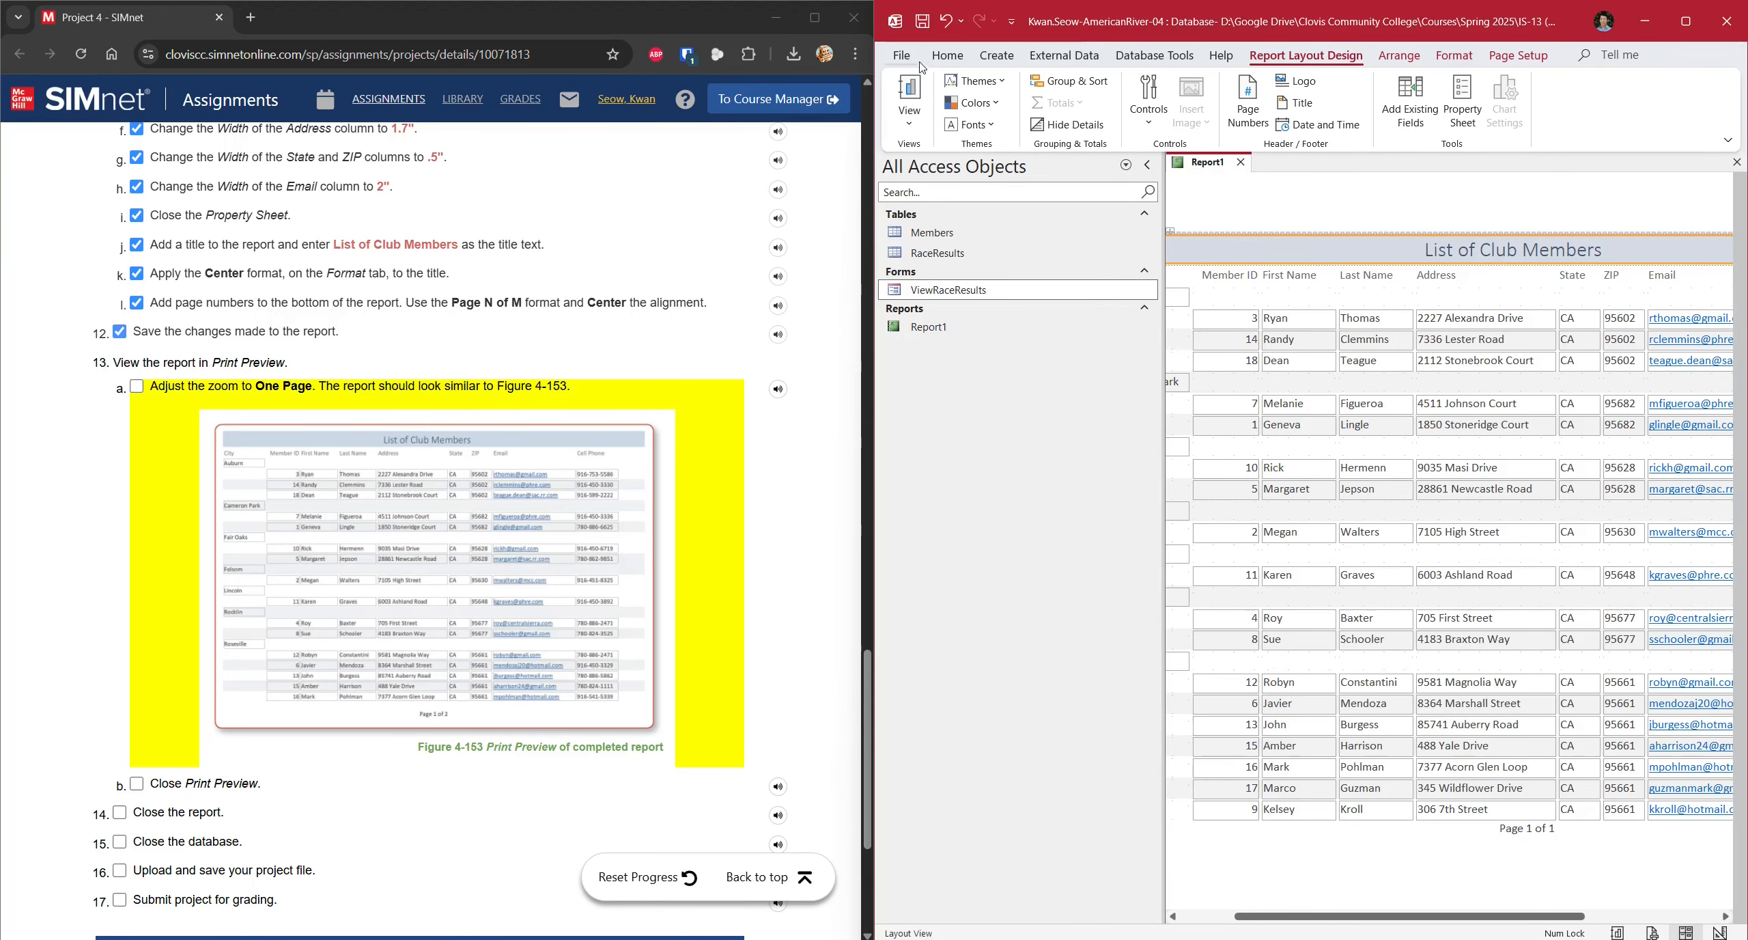
drag(1091, 23, 1116, 45)
click(930, 78)
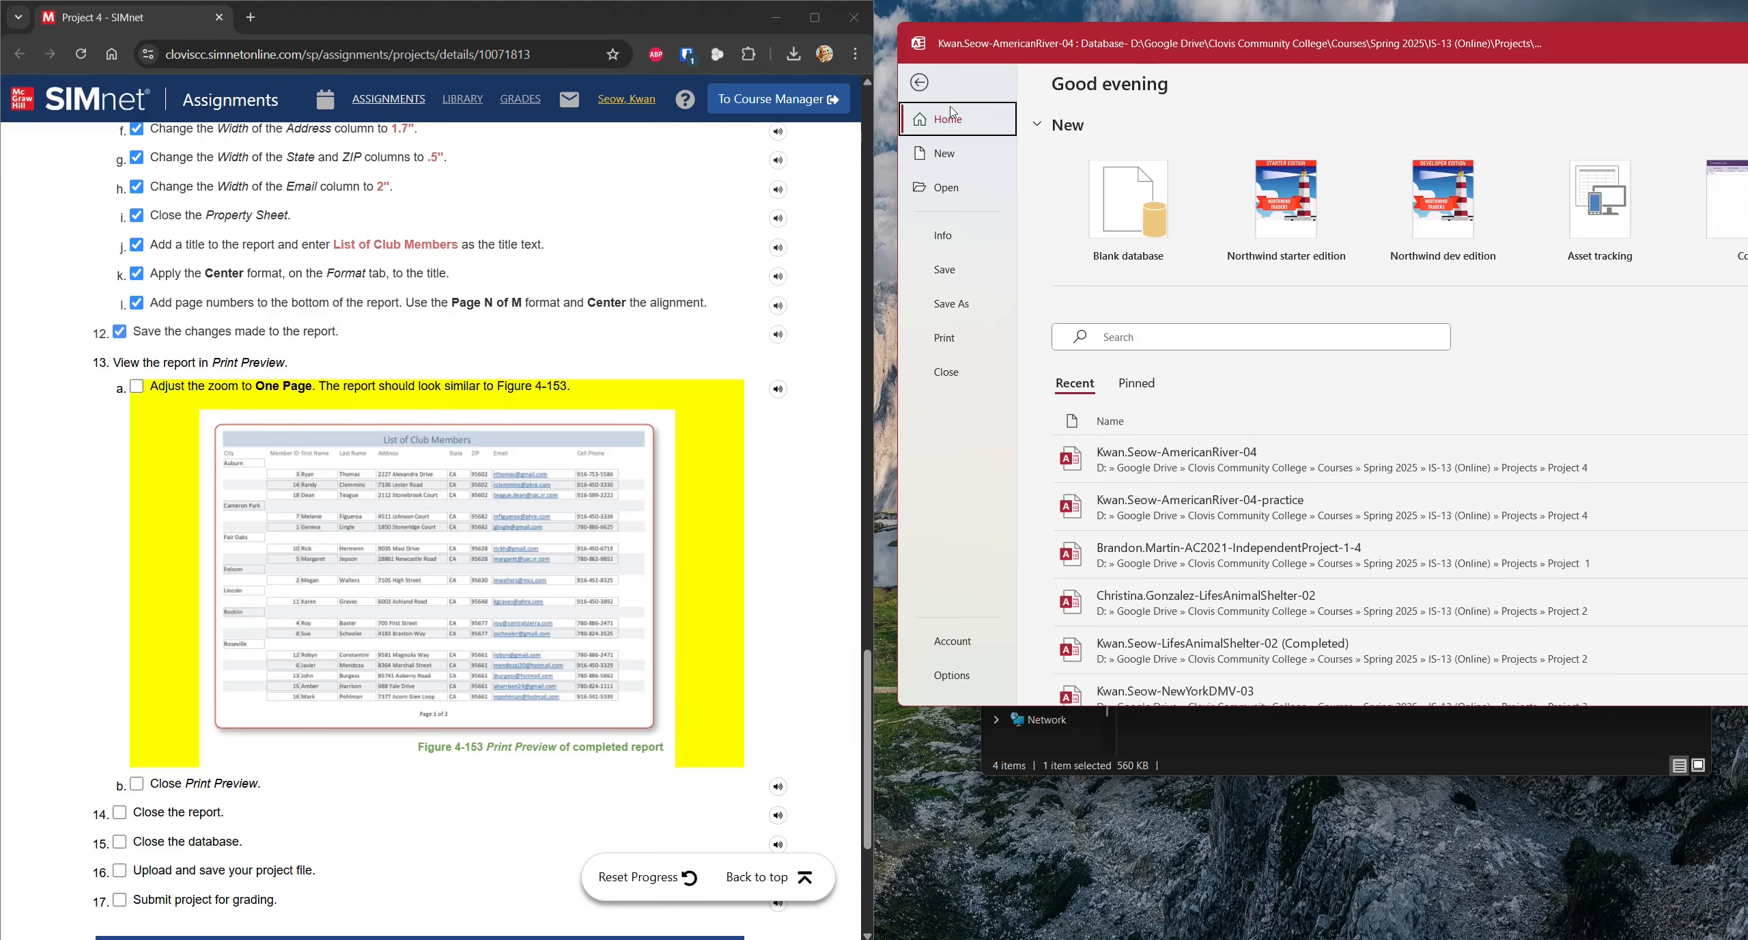
click(949, 339)
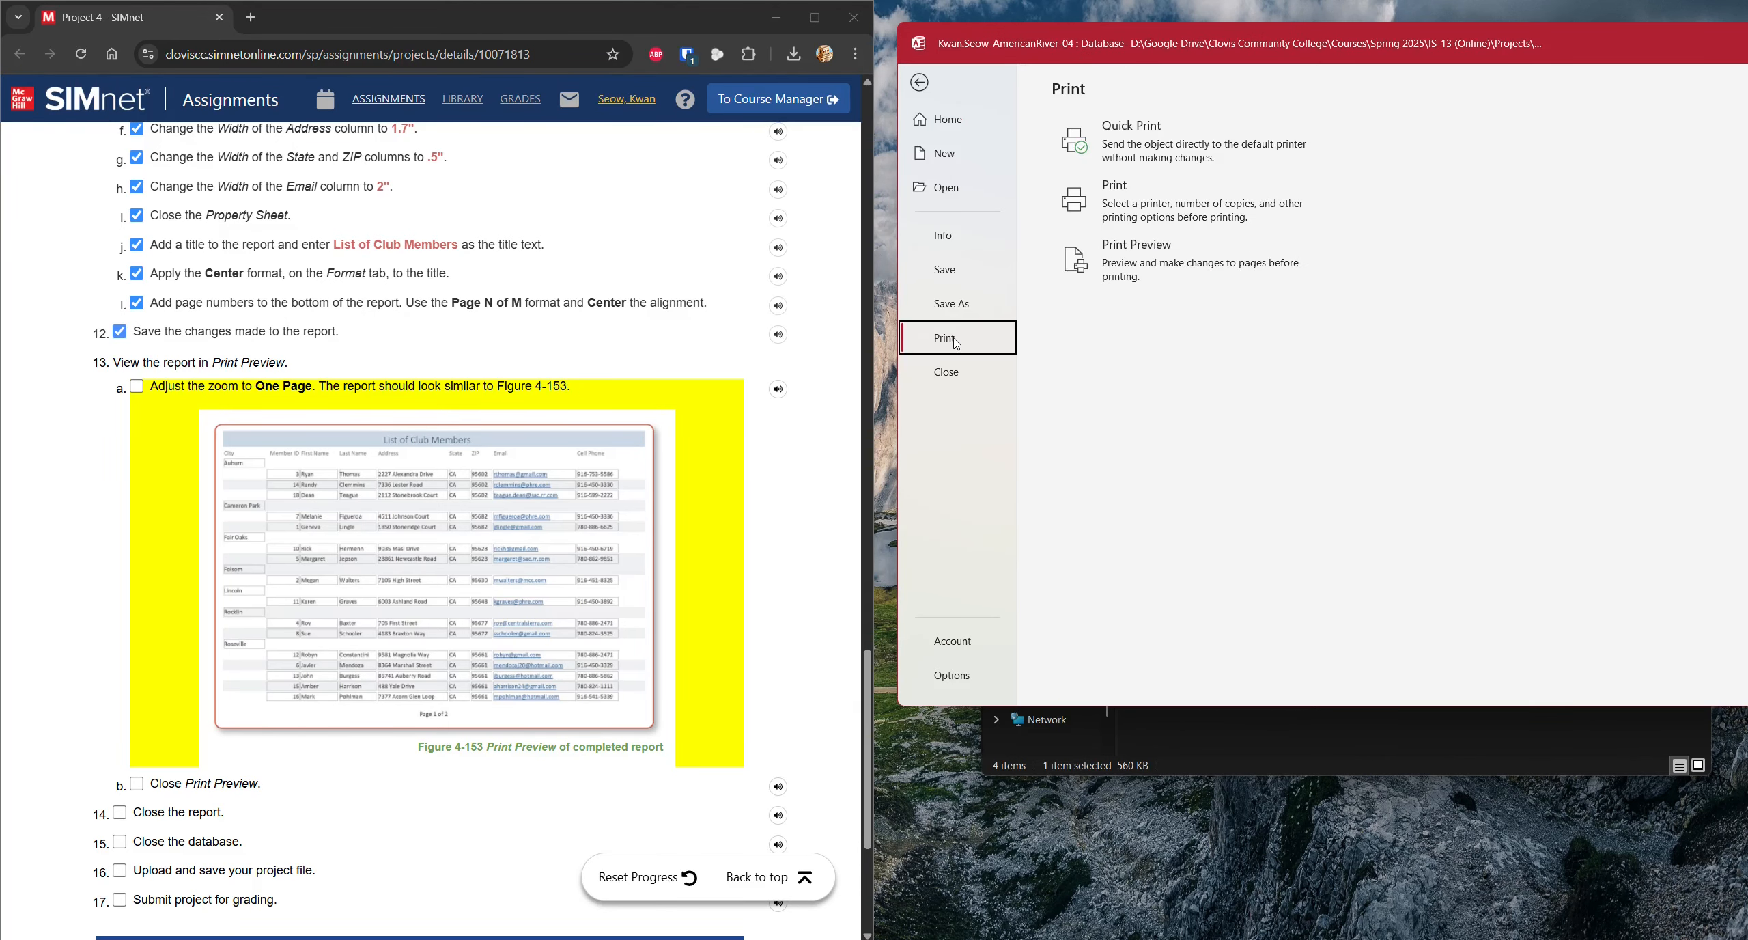
click(1120, 256)
key(super+Right)
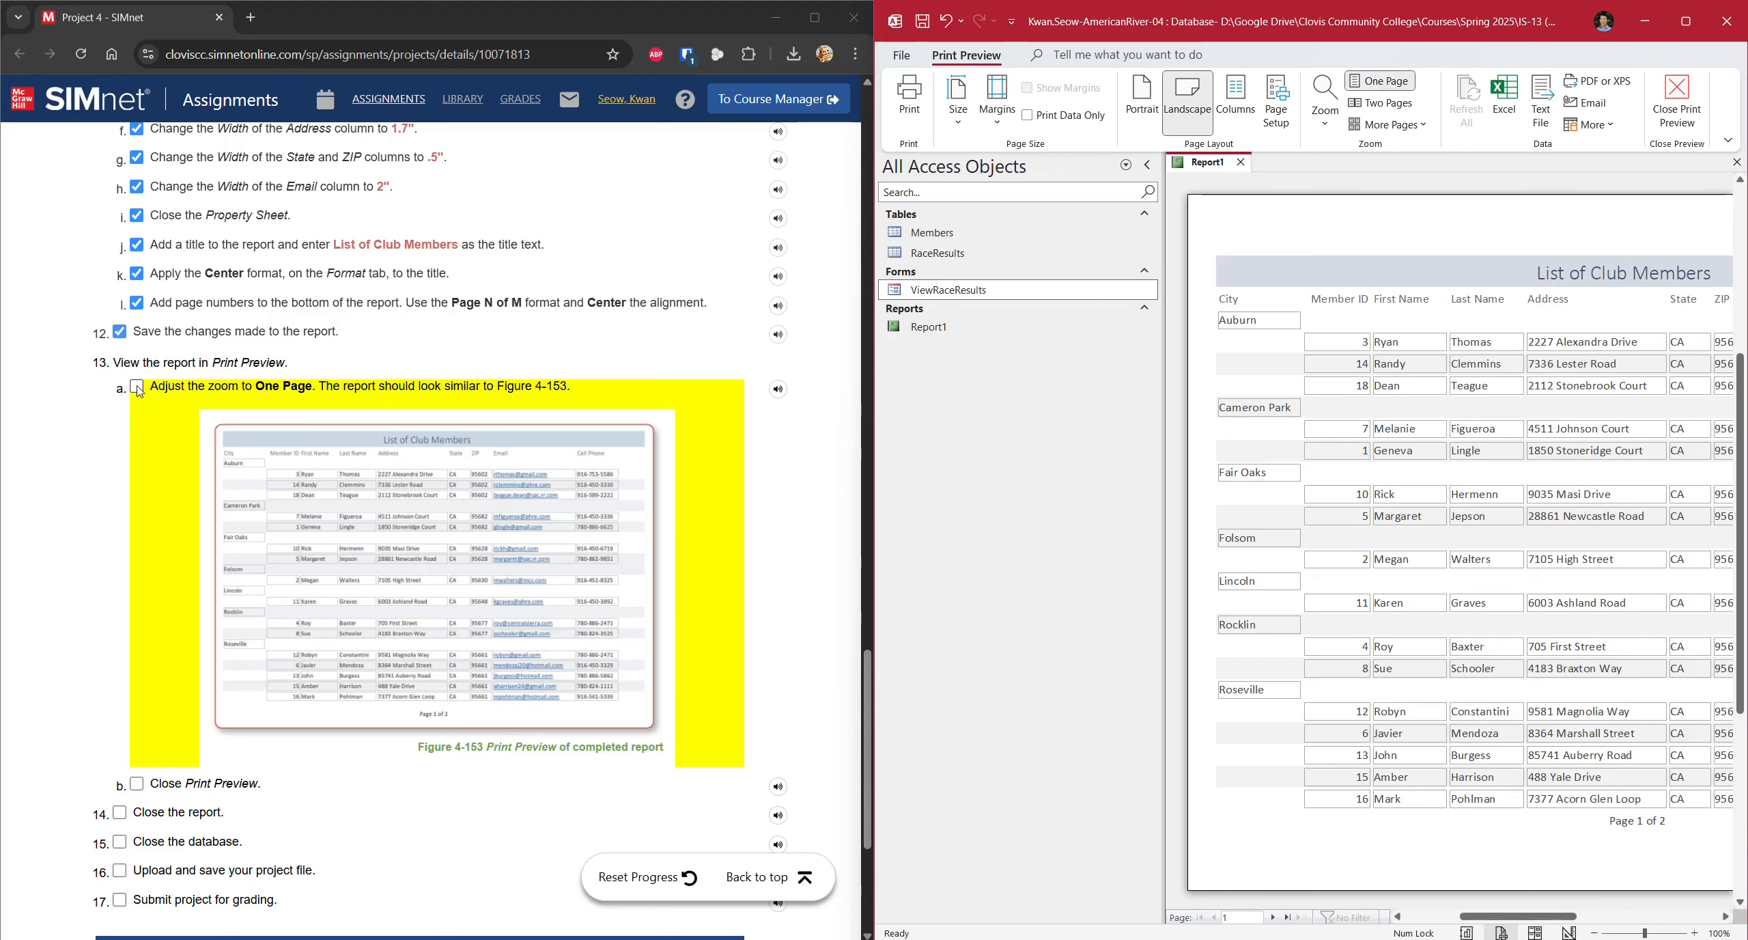
click(137, 386)
mouse_move(1475, 917)
mouse_down()
mouse_move(1557, 917)
mouse_move(1472, 917)
mouse_up()
- Mark instruction step 13b as completed, and close Print Preview, the report and the database
click(136, 783)
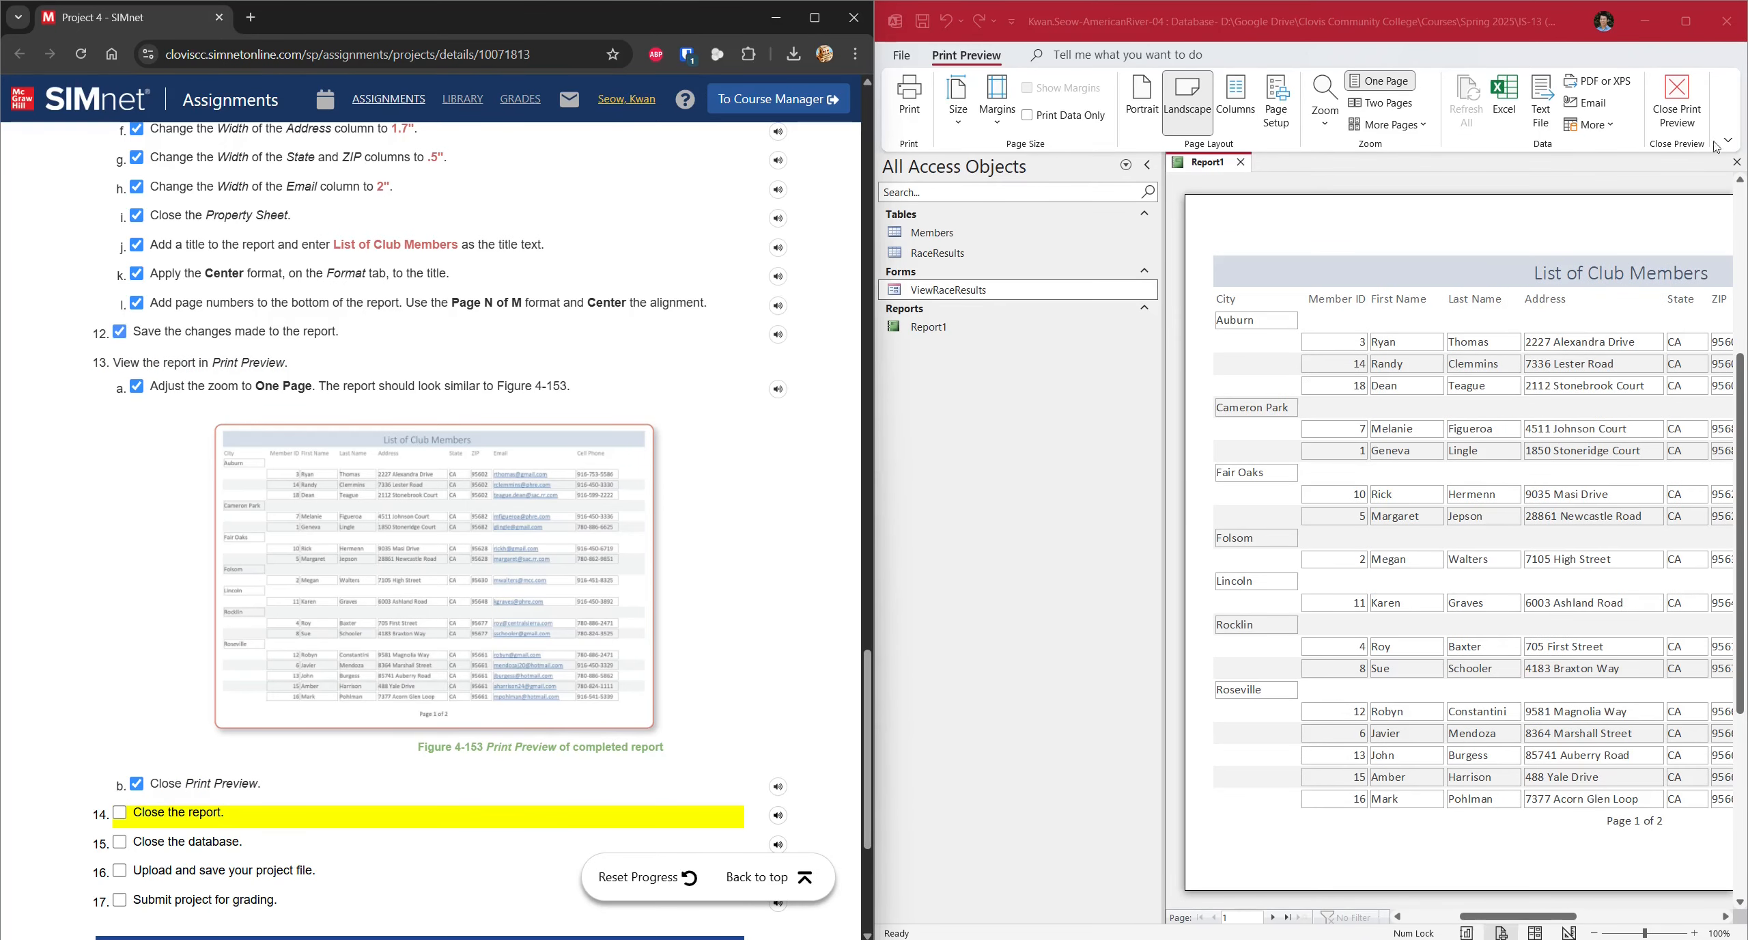
click(1677, 88)
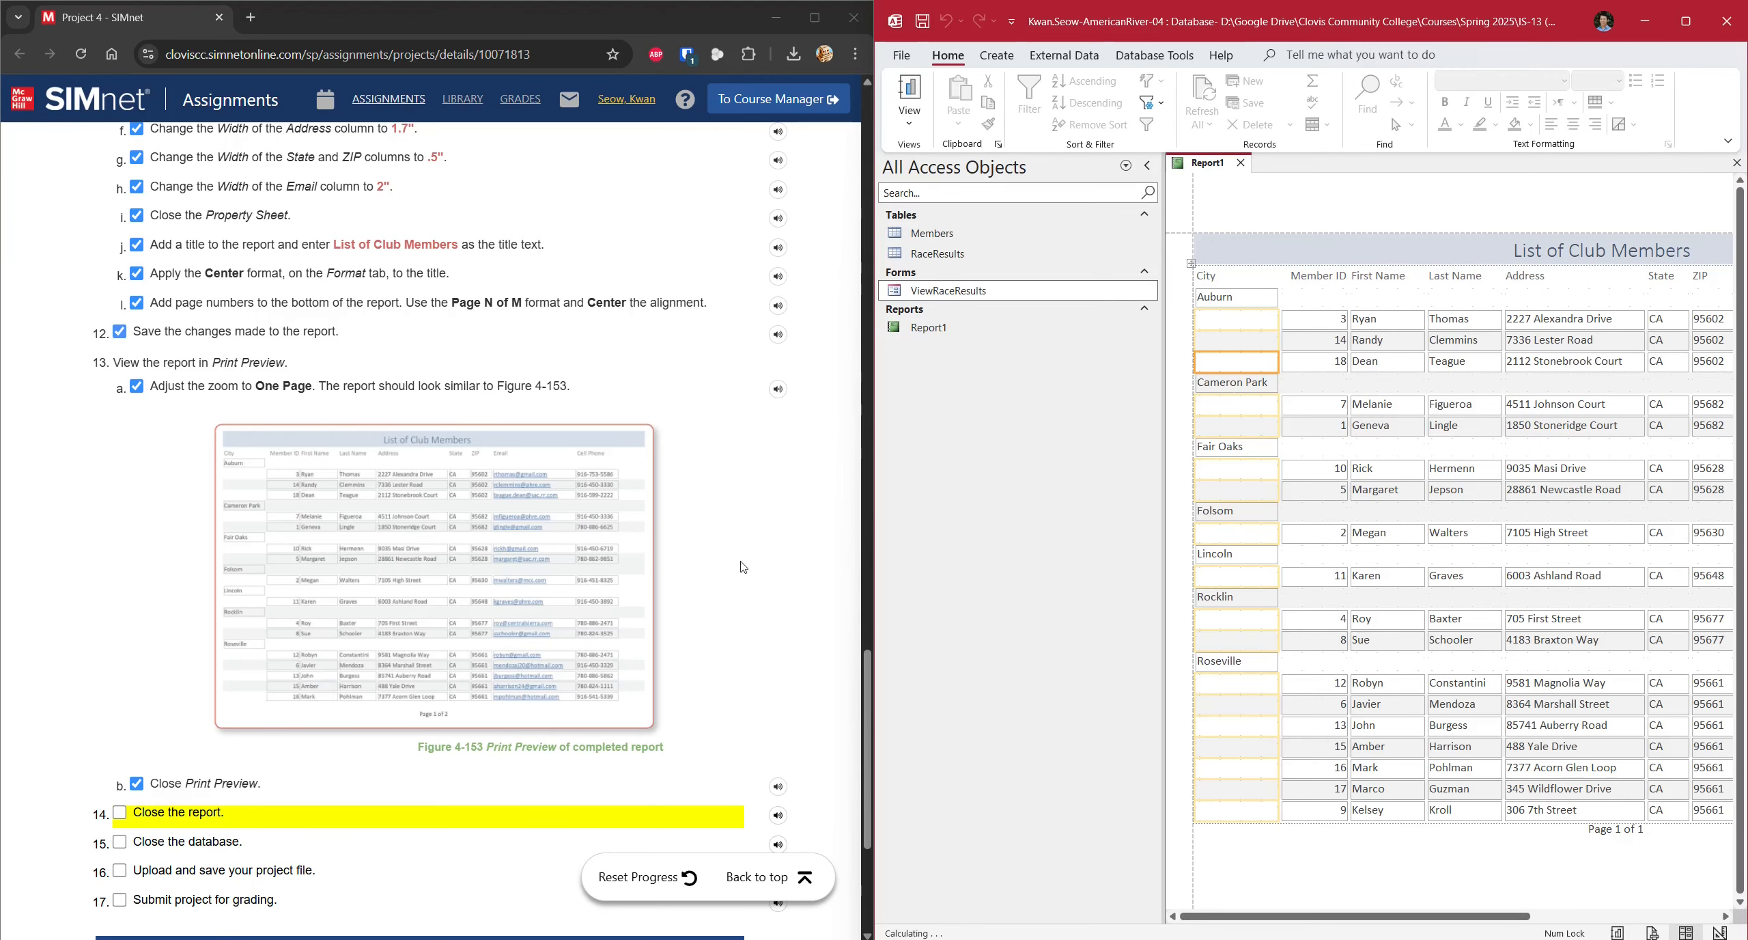
click(1241, 162)
click(1727, 21)
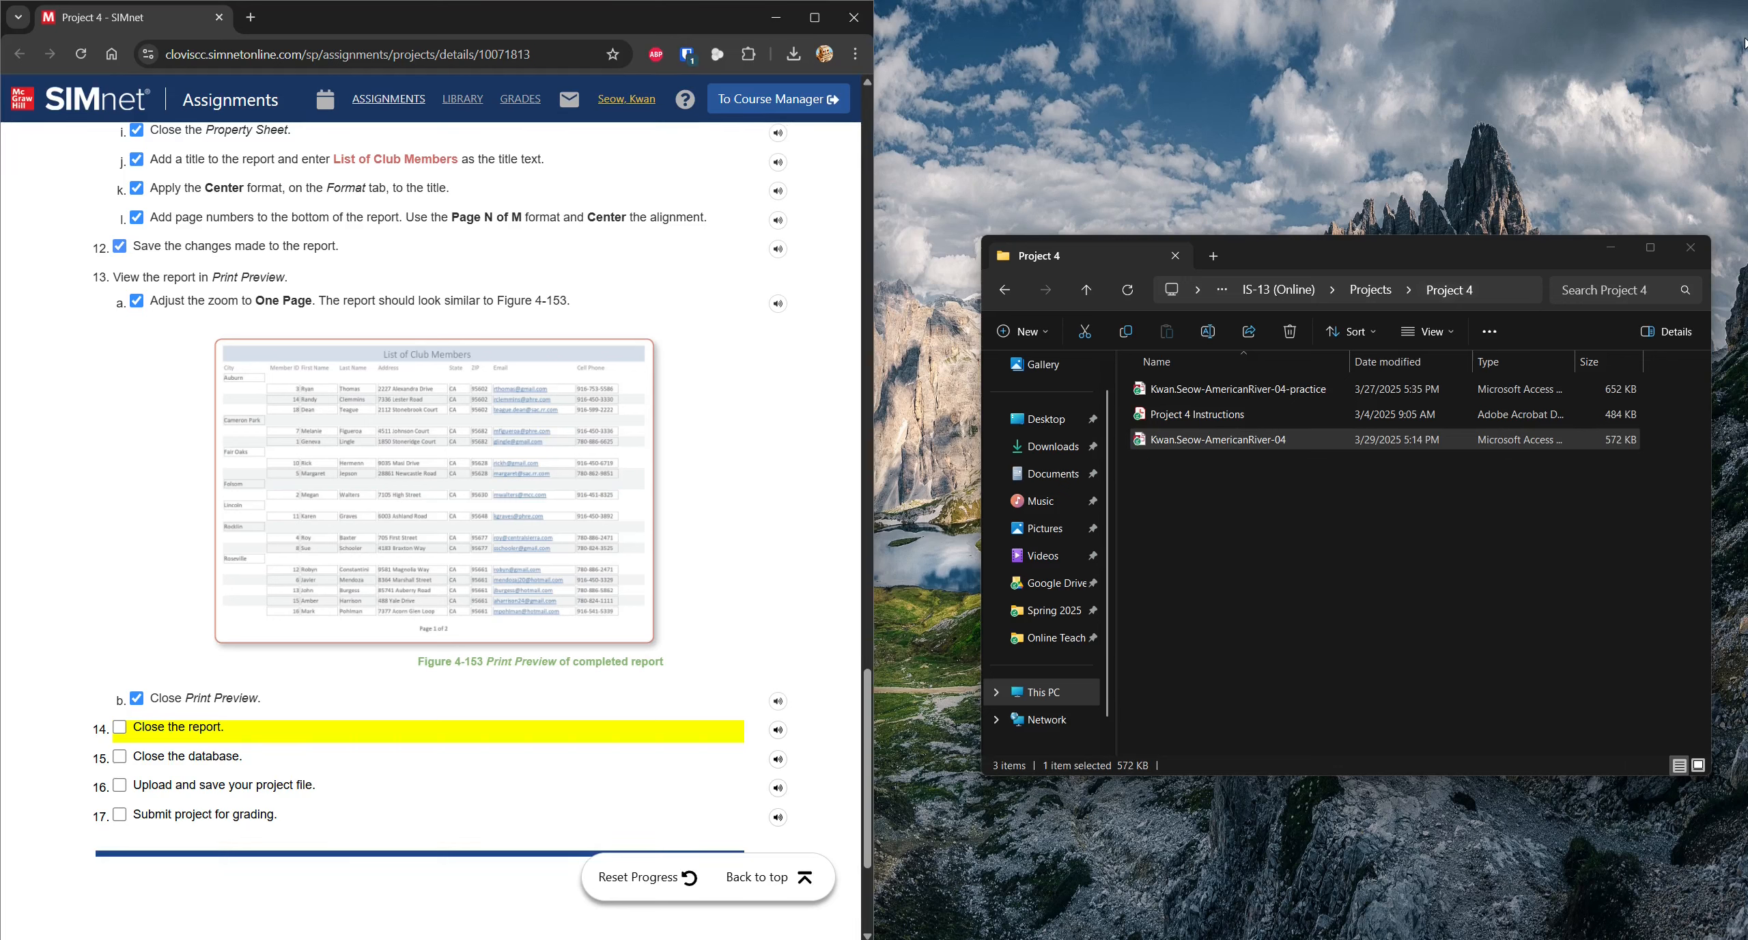
- Mark instruction steps 14 through 17 as completed in the project checklist
click(192, 755)
click(185, 786)
click(184, 814)
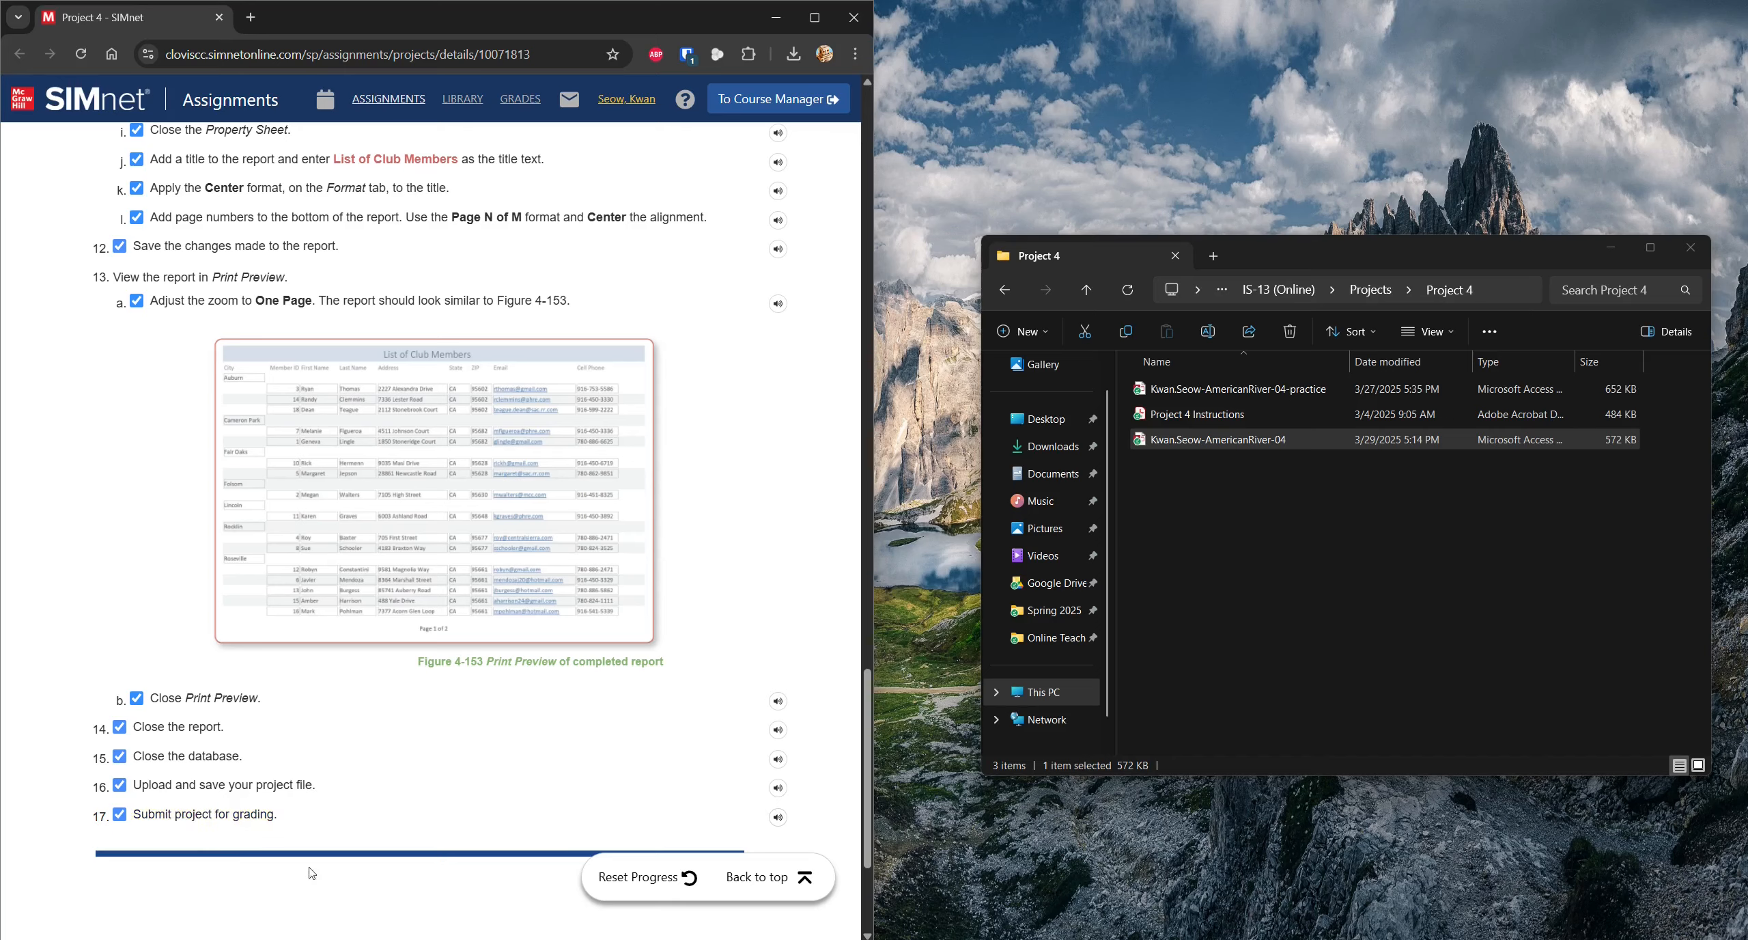
- Upload the completed AmericanRiver-04 database from the Project 4 folder to SIMnet and submit it for grading
click(758, 878)
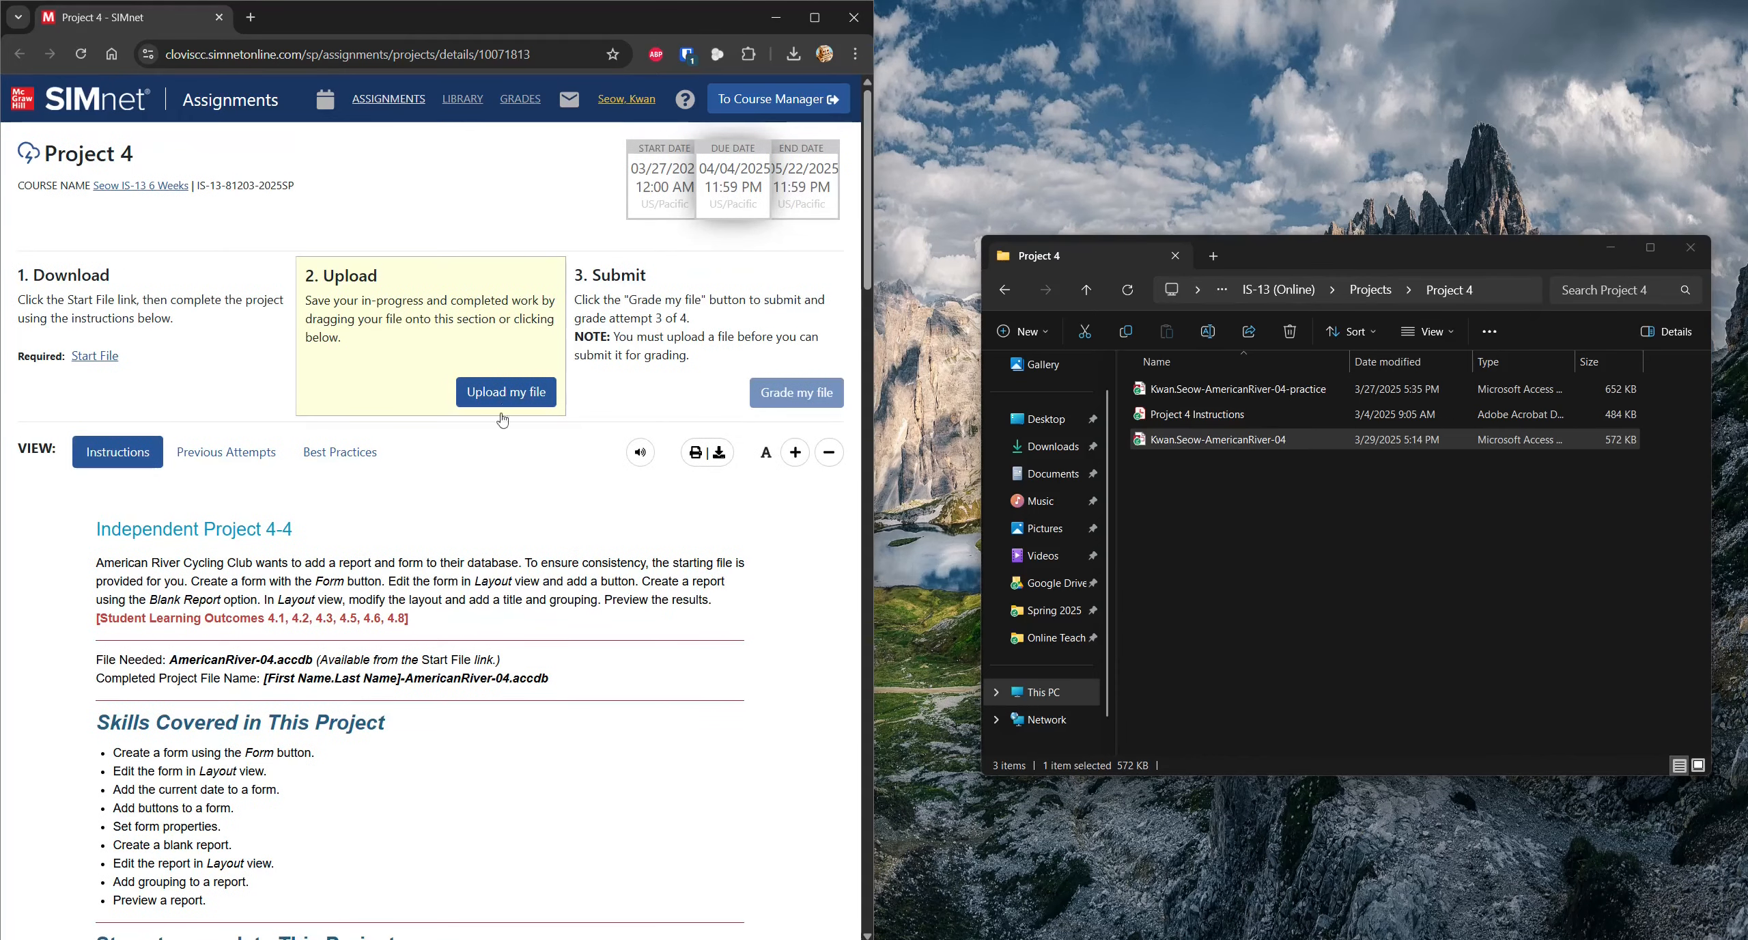
click(506, 392)
click(269, 158)
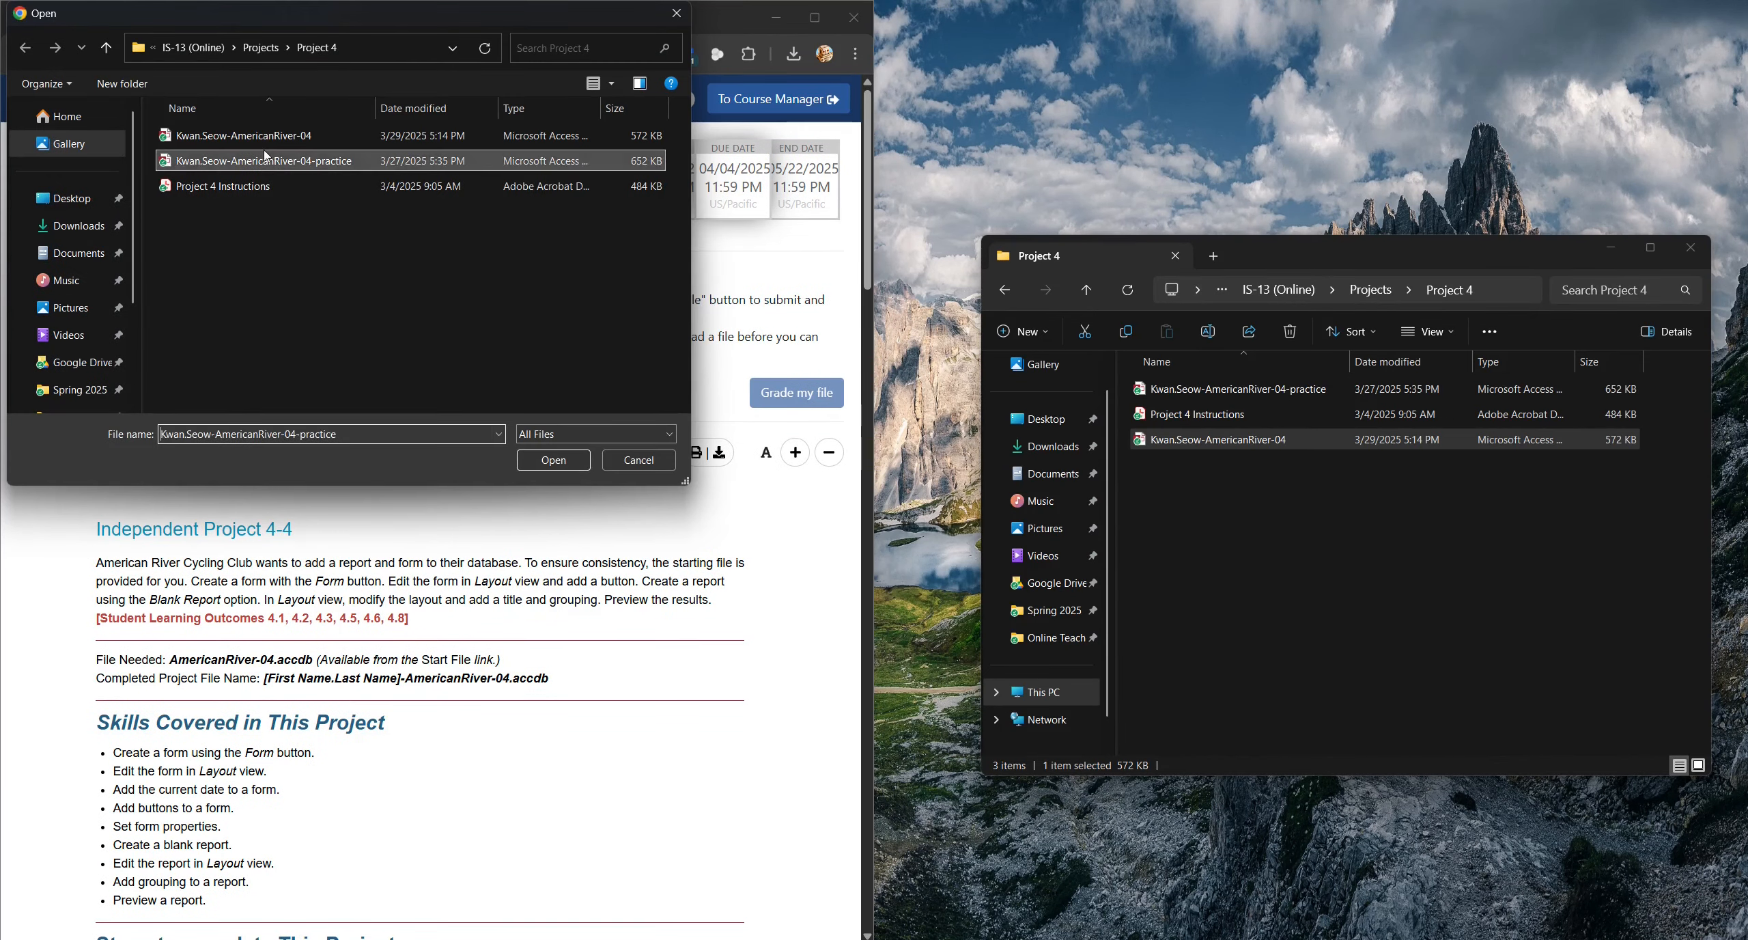
click(553, 459)
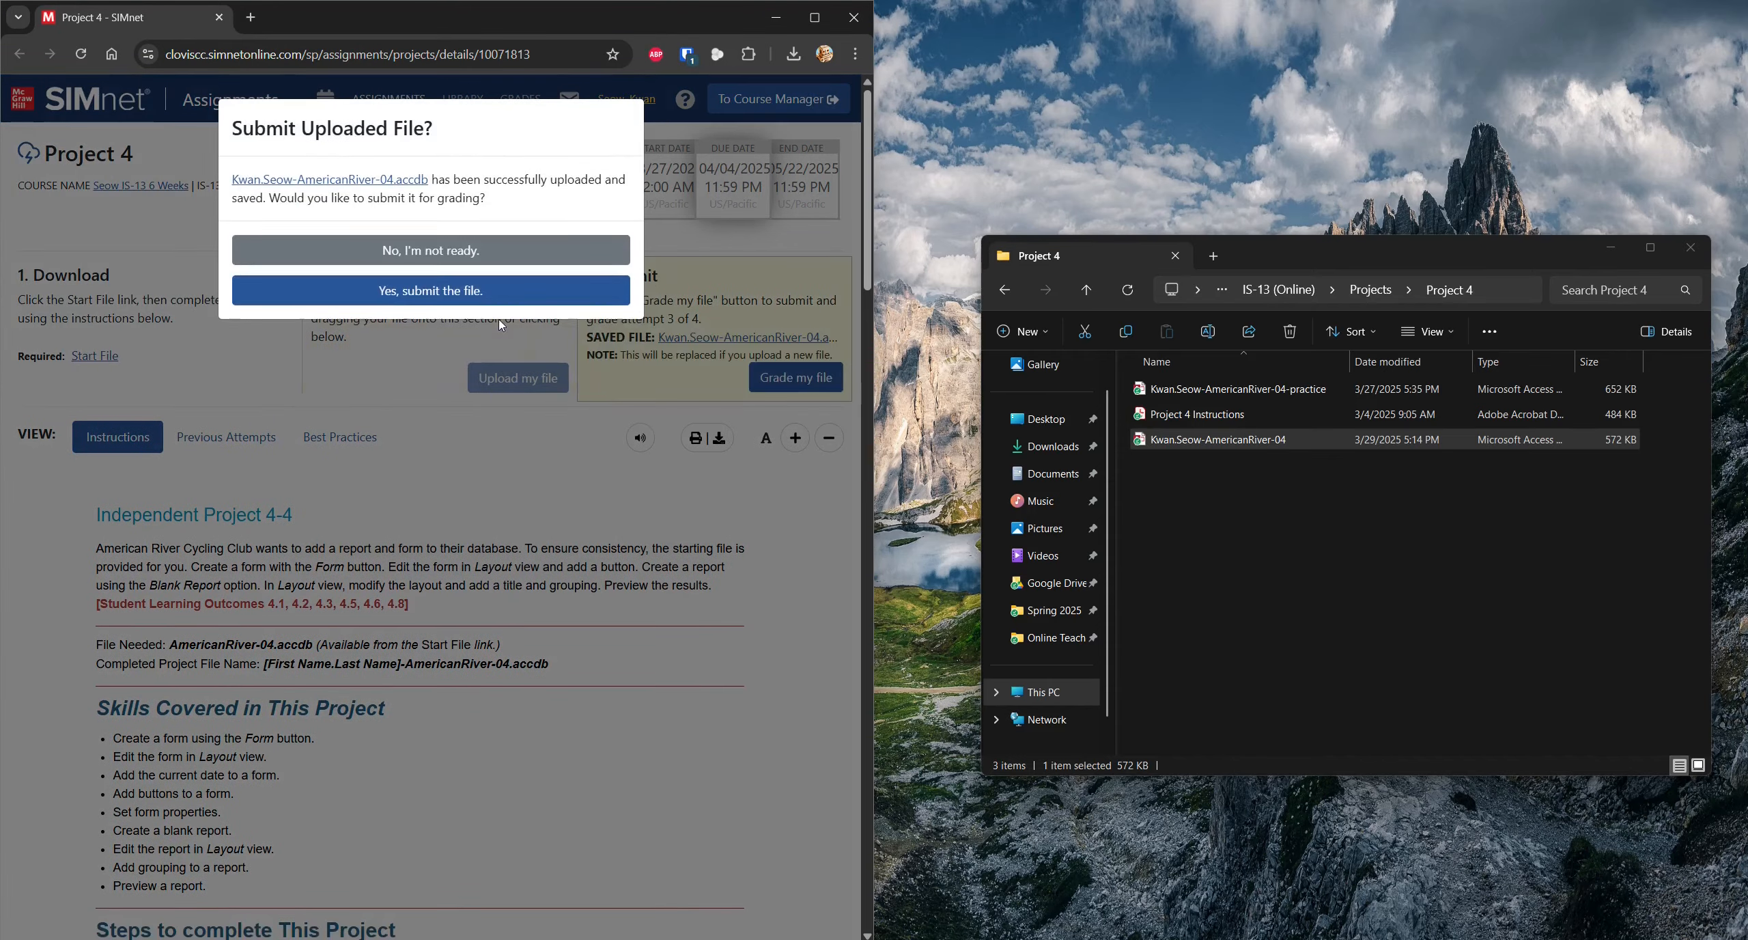
click(426, 290)
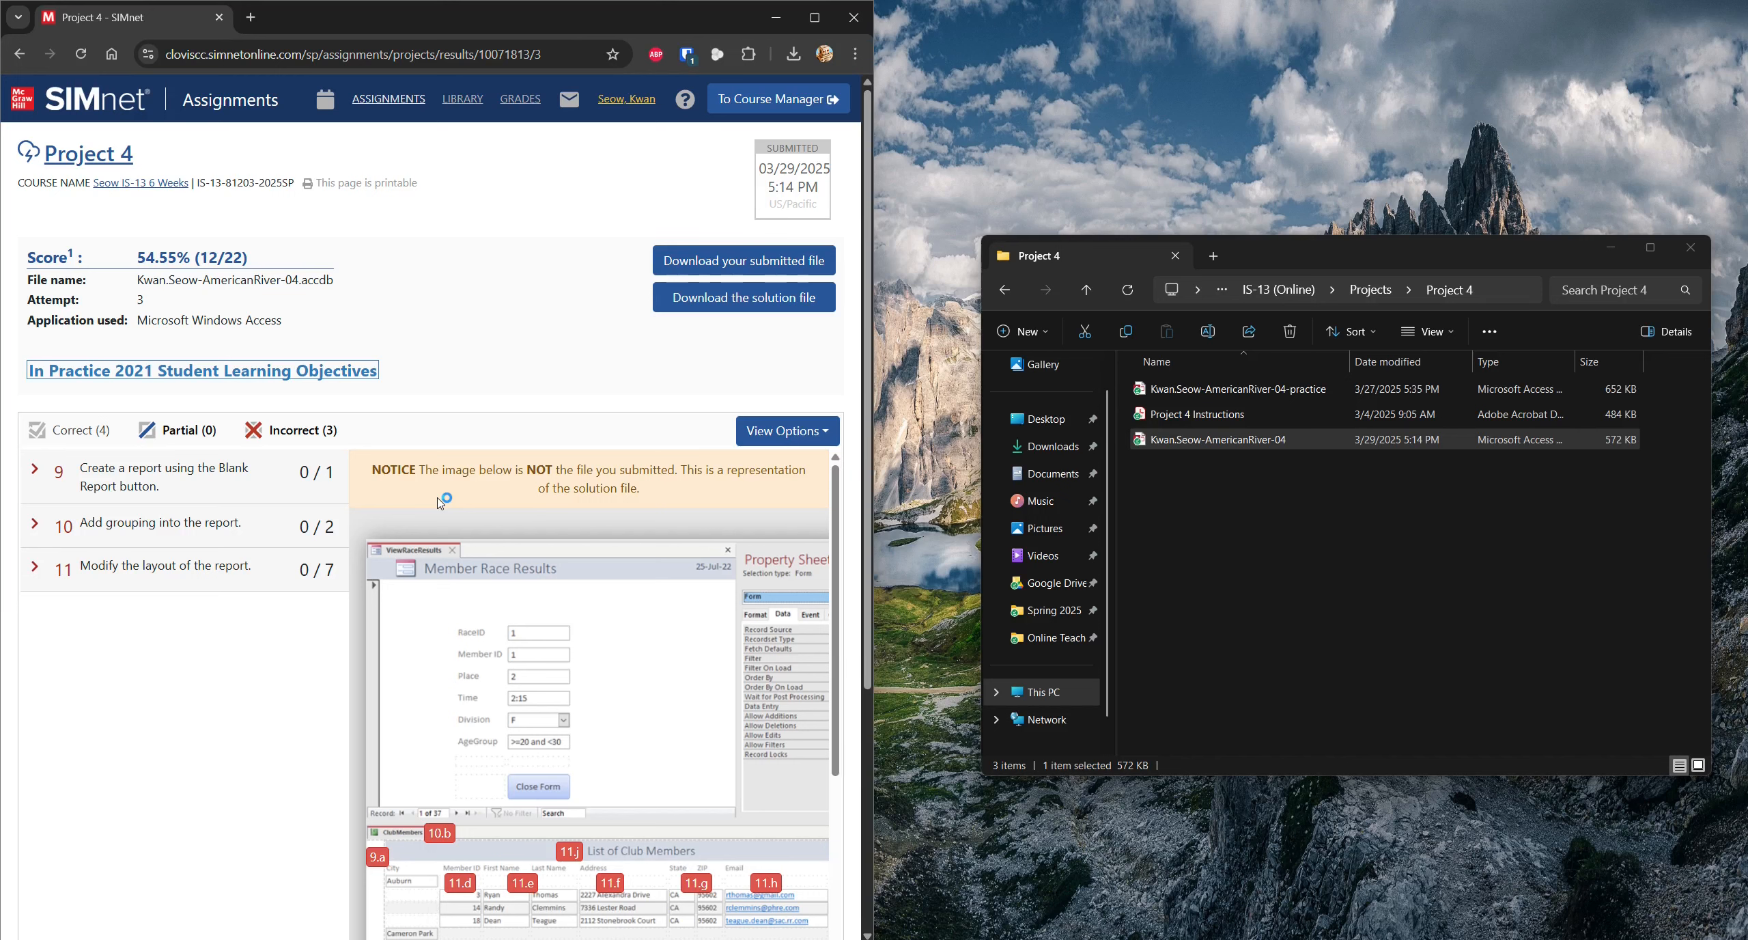
- Examine the grading feedback for incorrect items 9, 10 and 11 in the Project 4 results
click(34, 470)
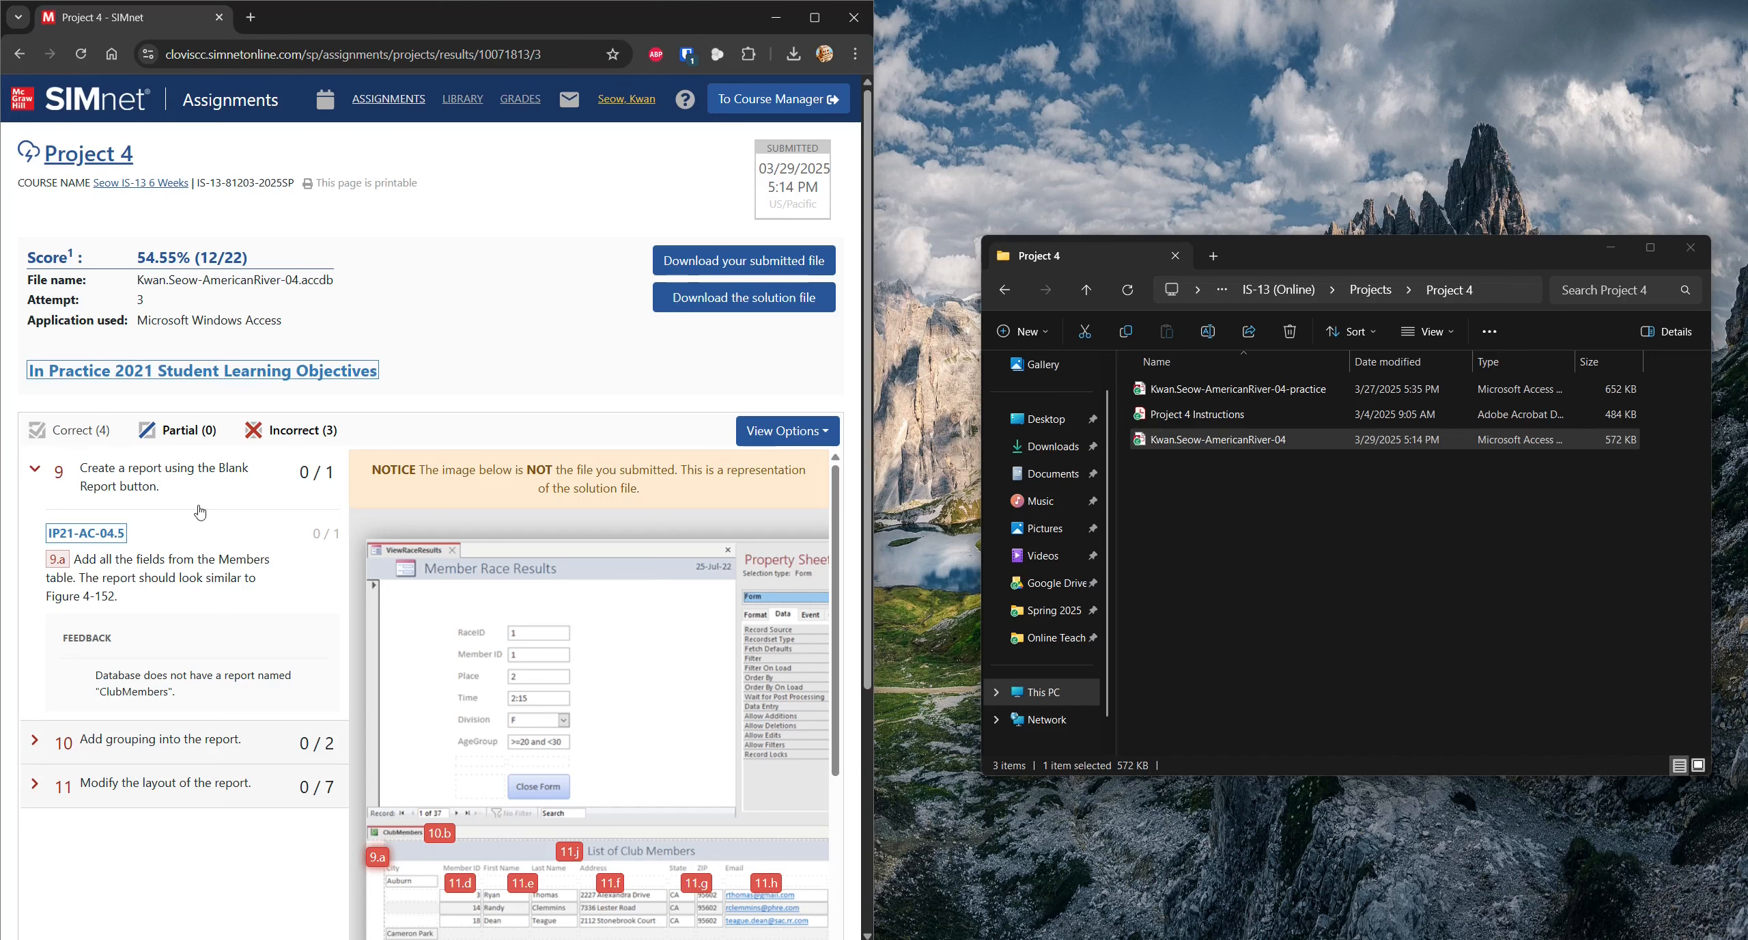
scroll(199, 512, down, 1)
scroll(201, 513, down, 1)
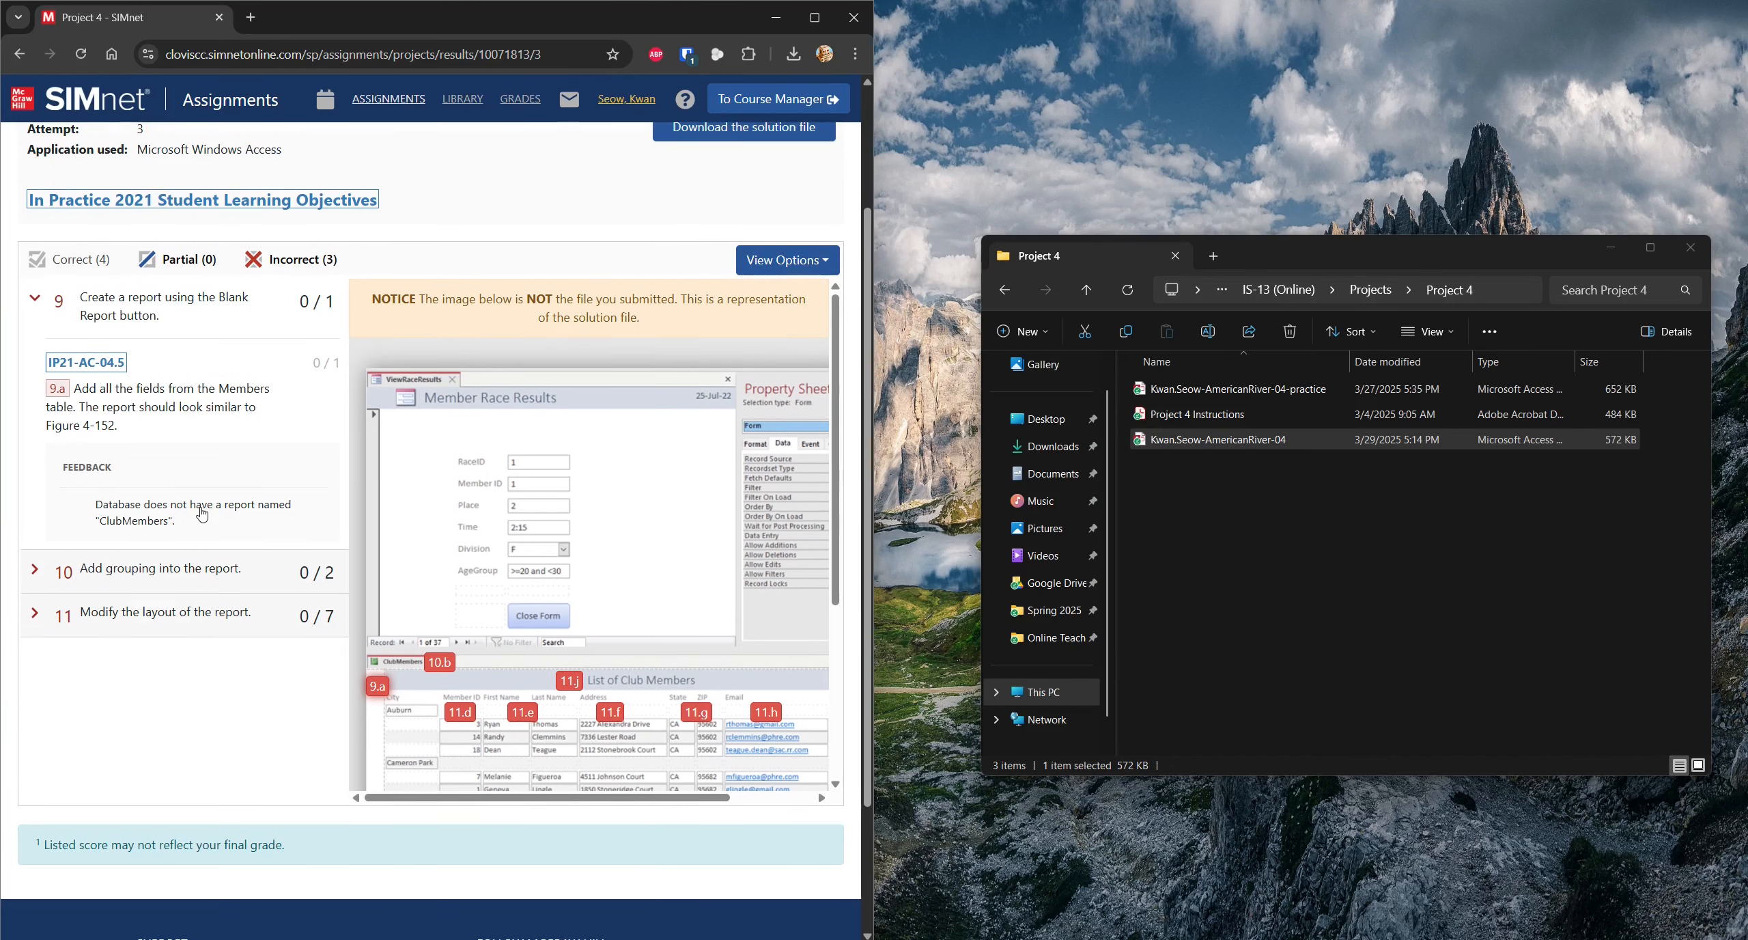
click(30, 572)
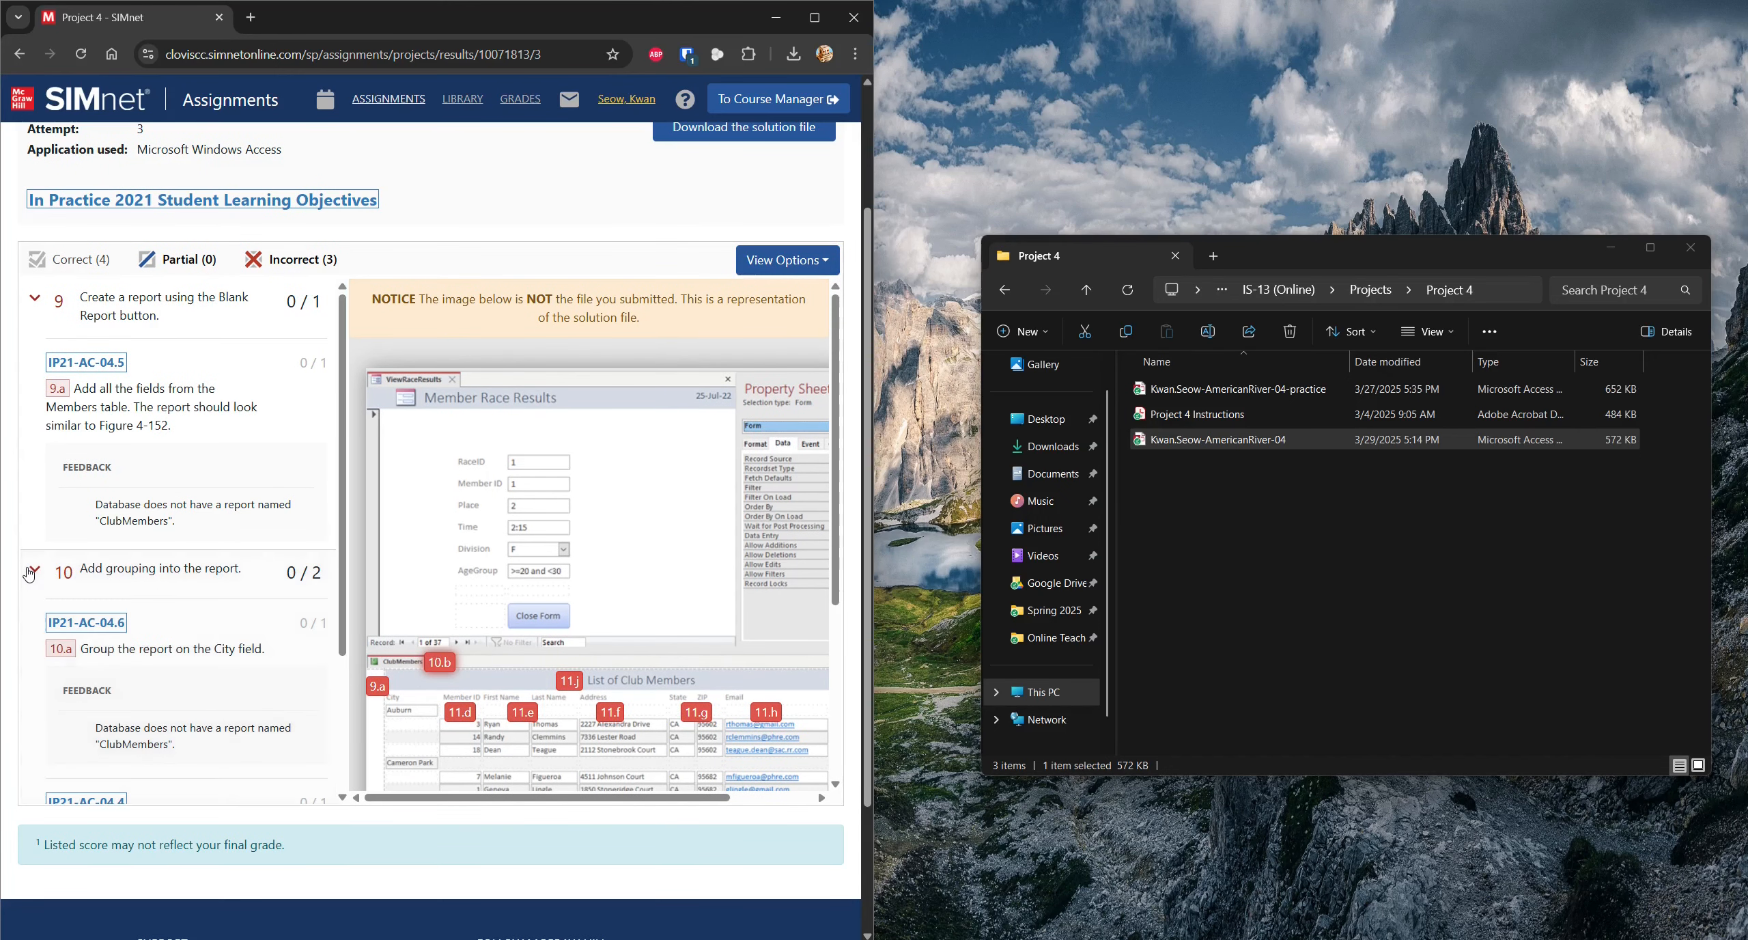
scroll(28, 574, down, 3)
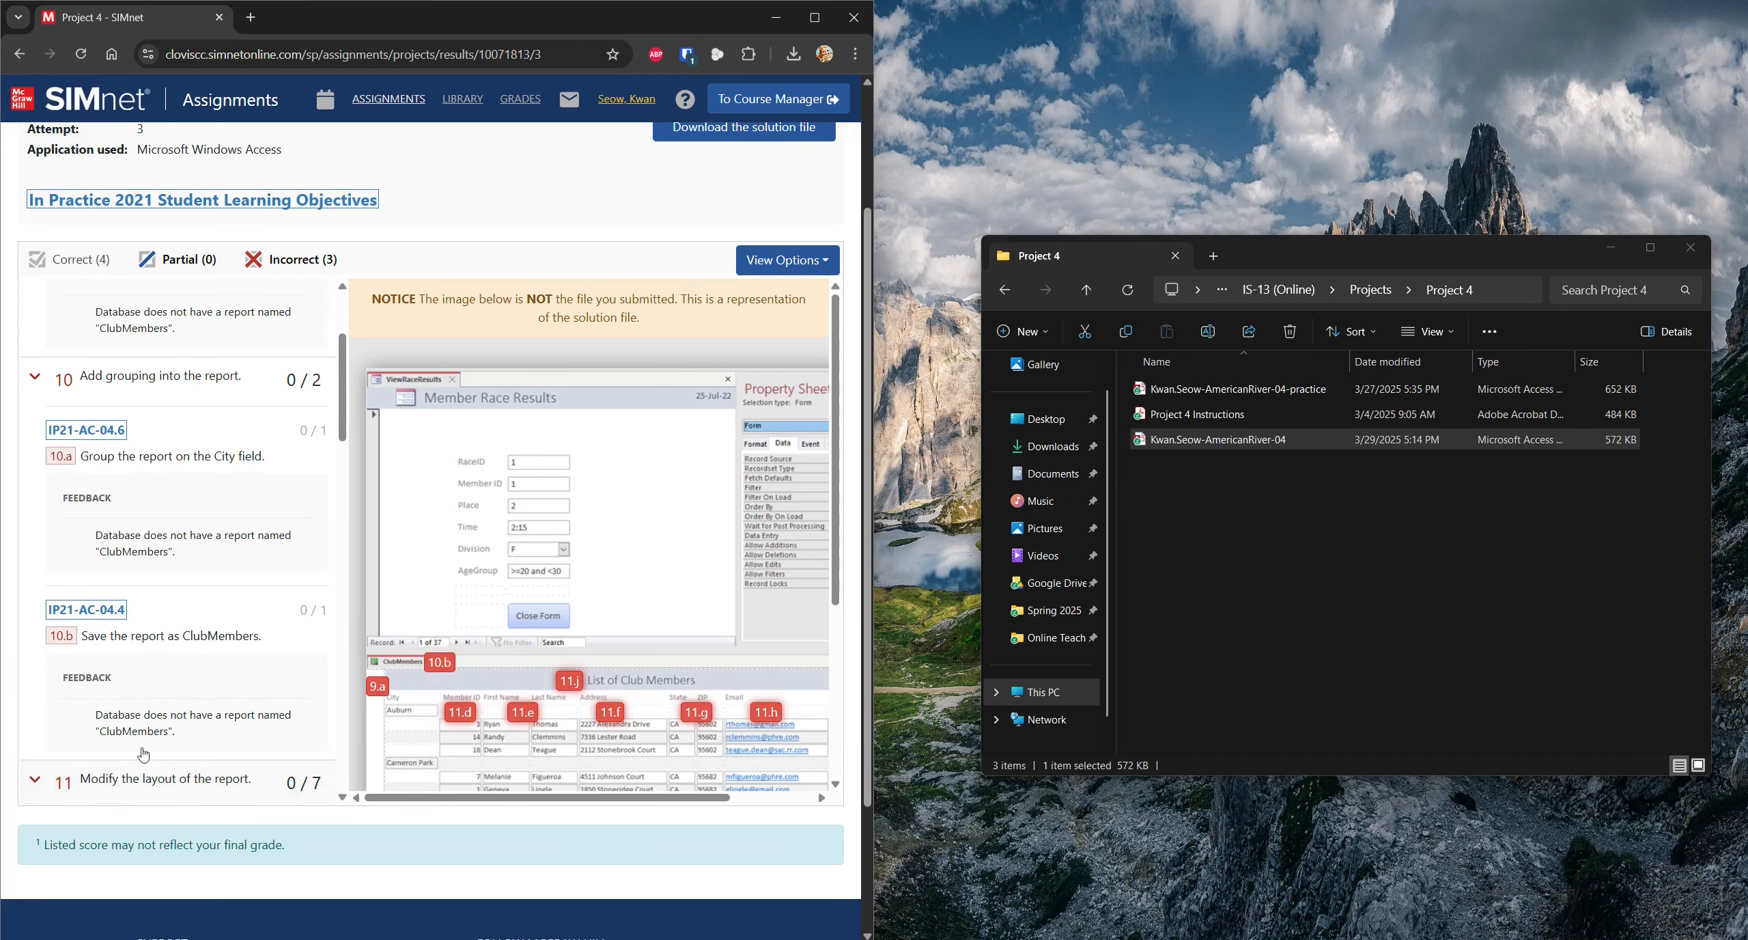
scroll(212, 728, up, 3)
scroll(218, 728, down, 6)
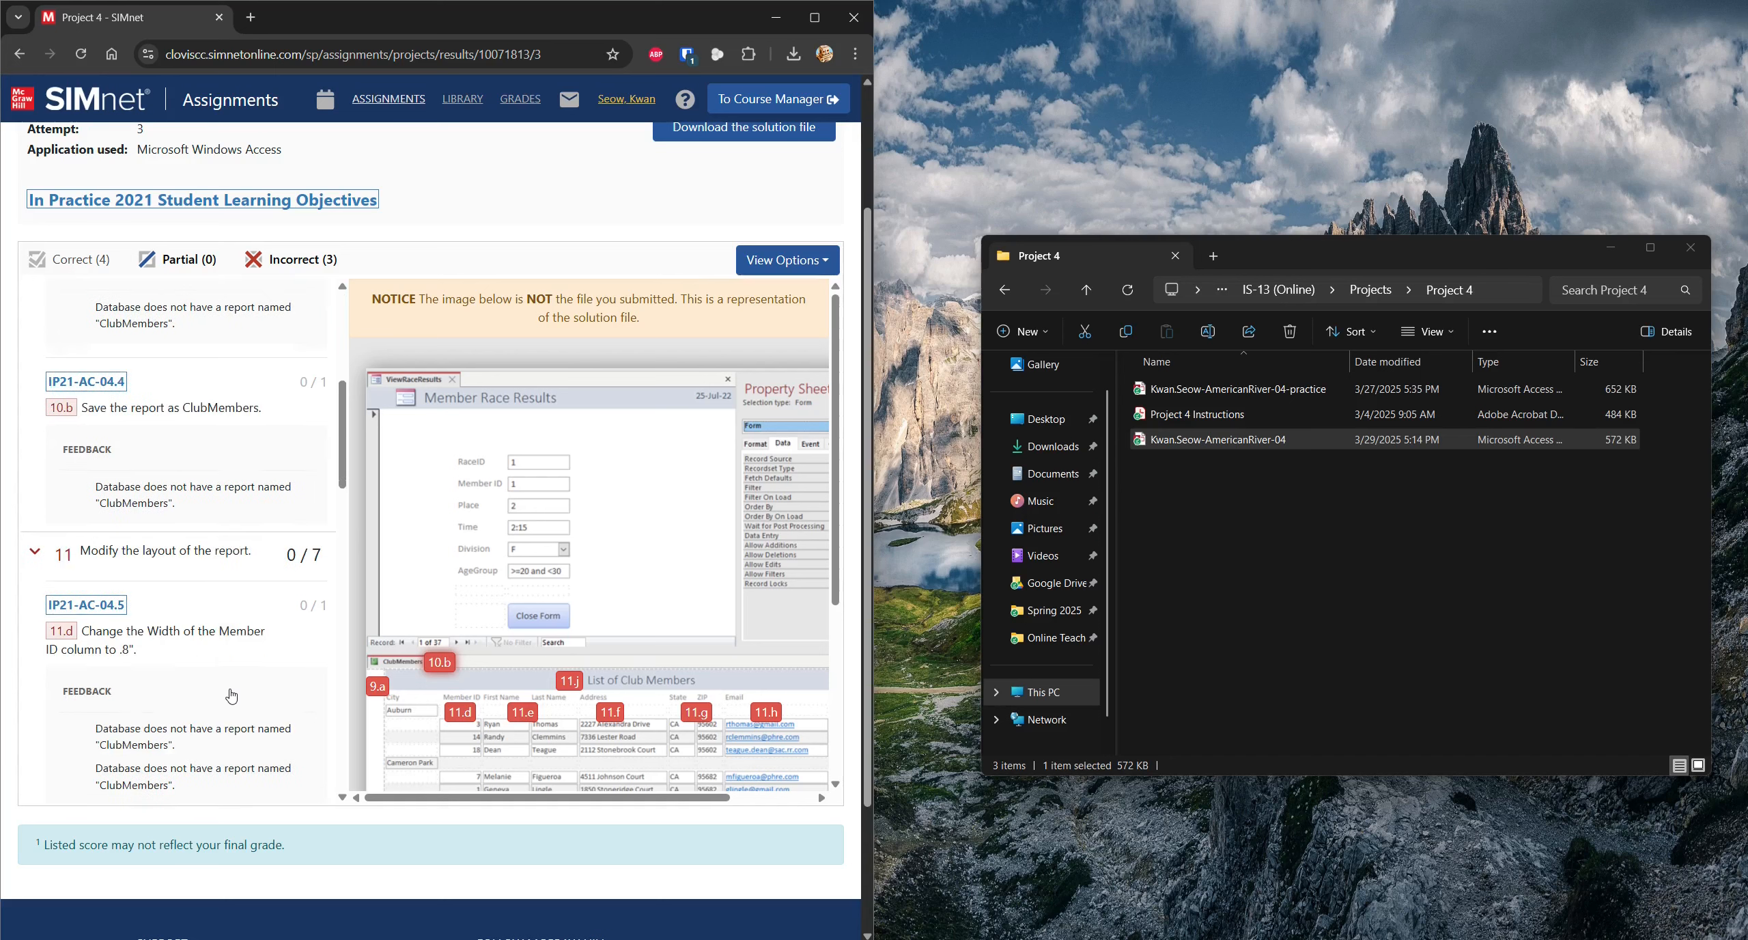
scroll(236, 687, down, 9)
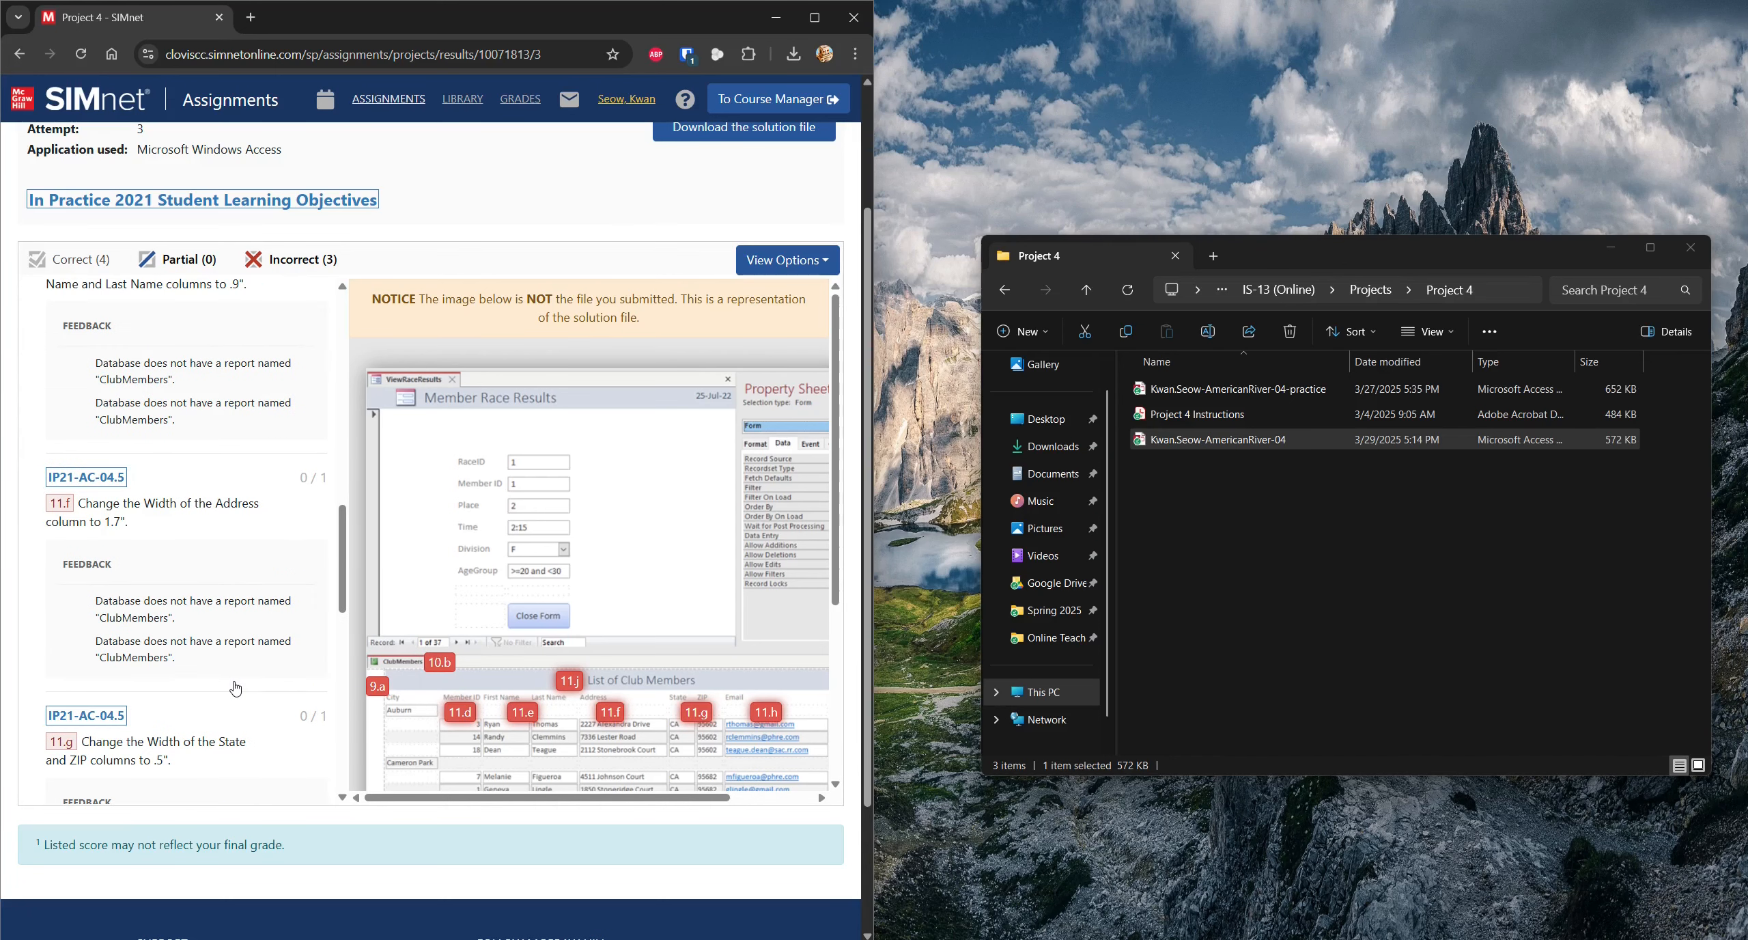
scroll(236, 687, down, 5)
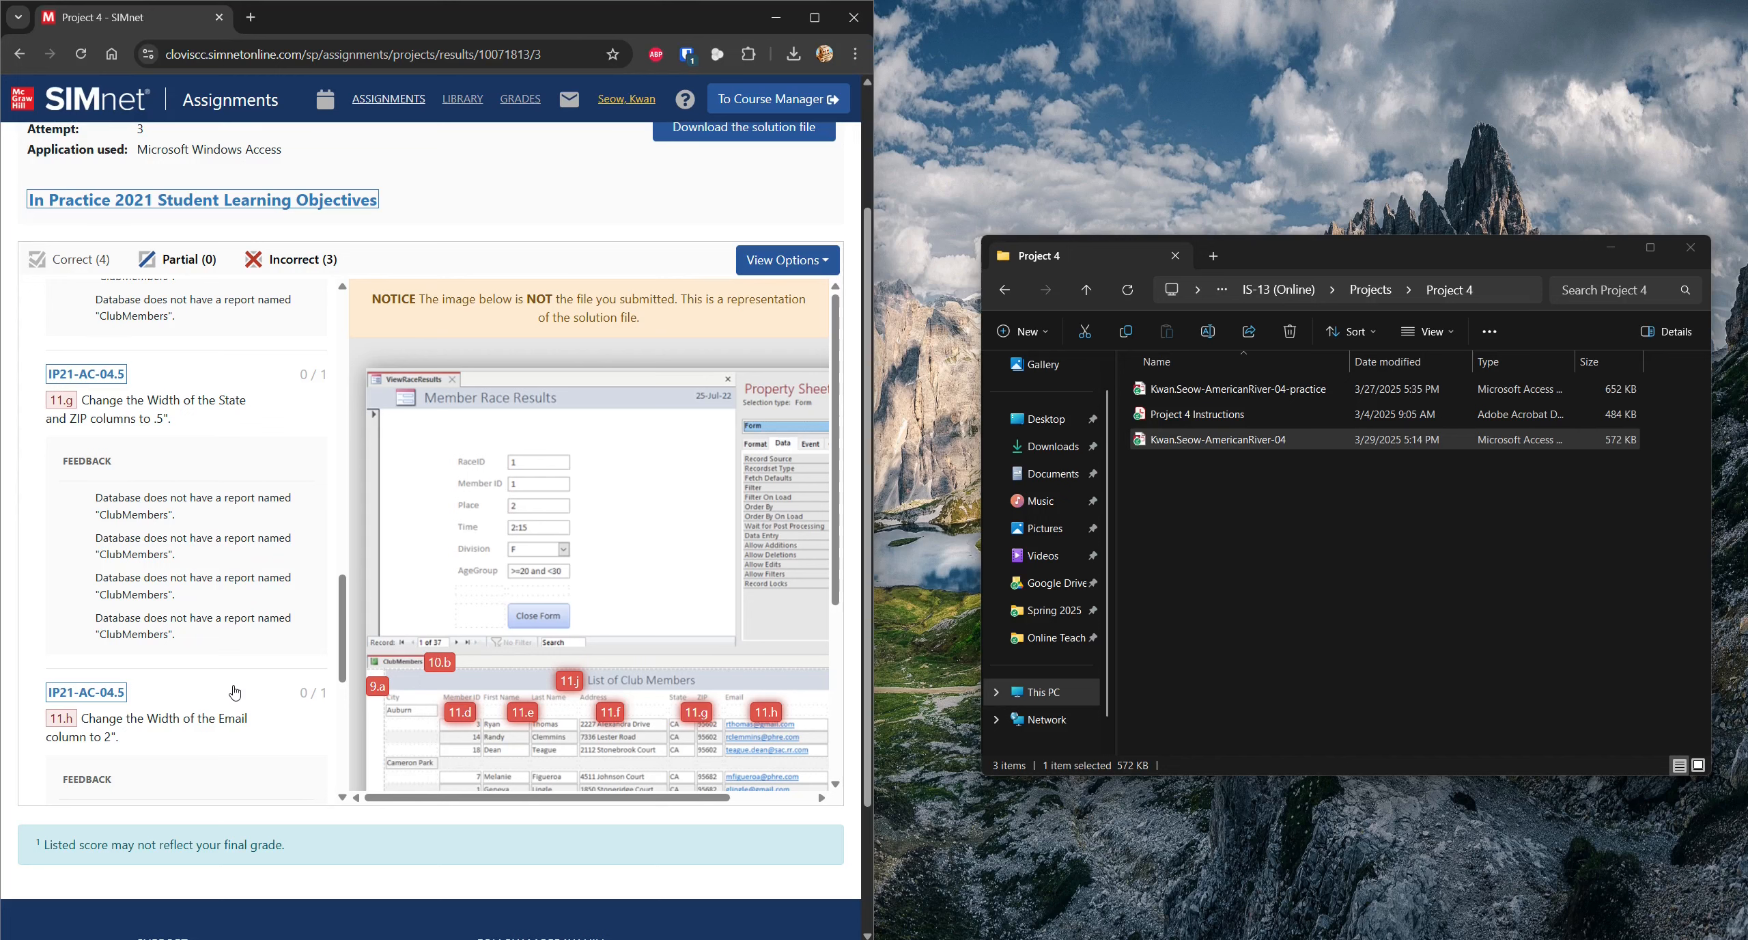
scroll(235, 691, down, 4)
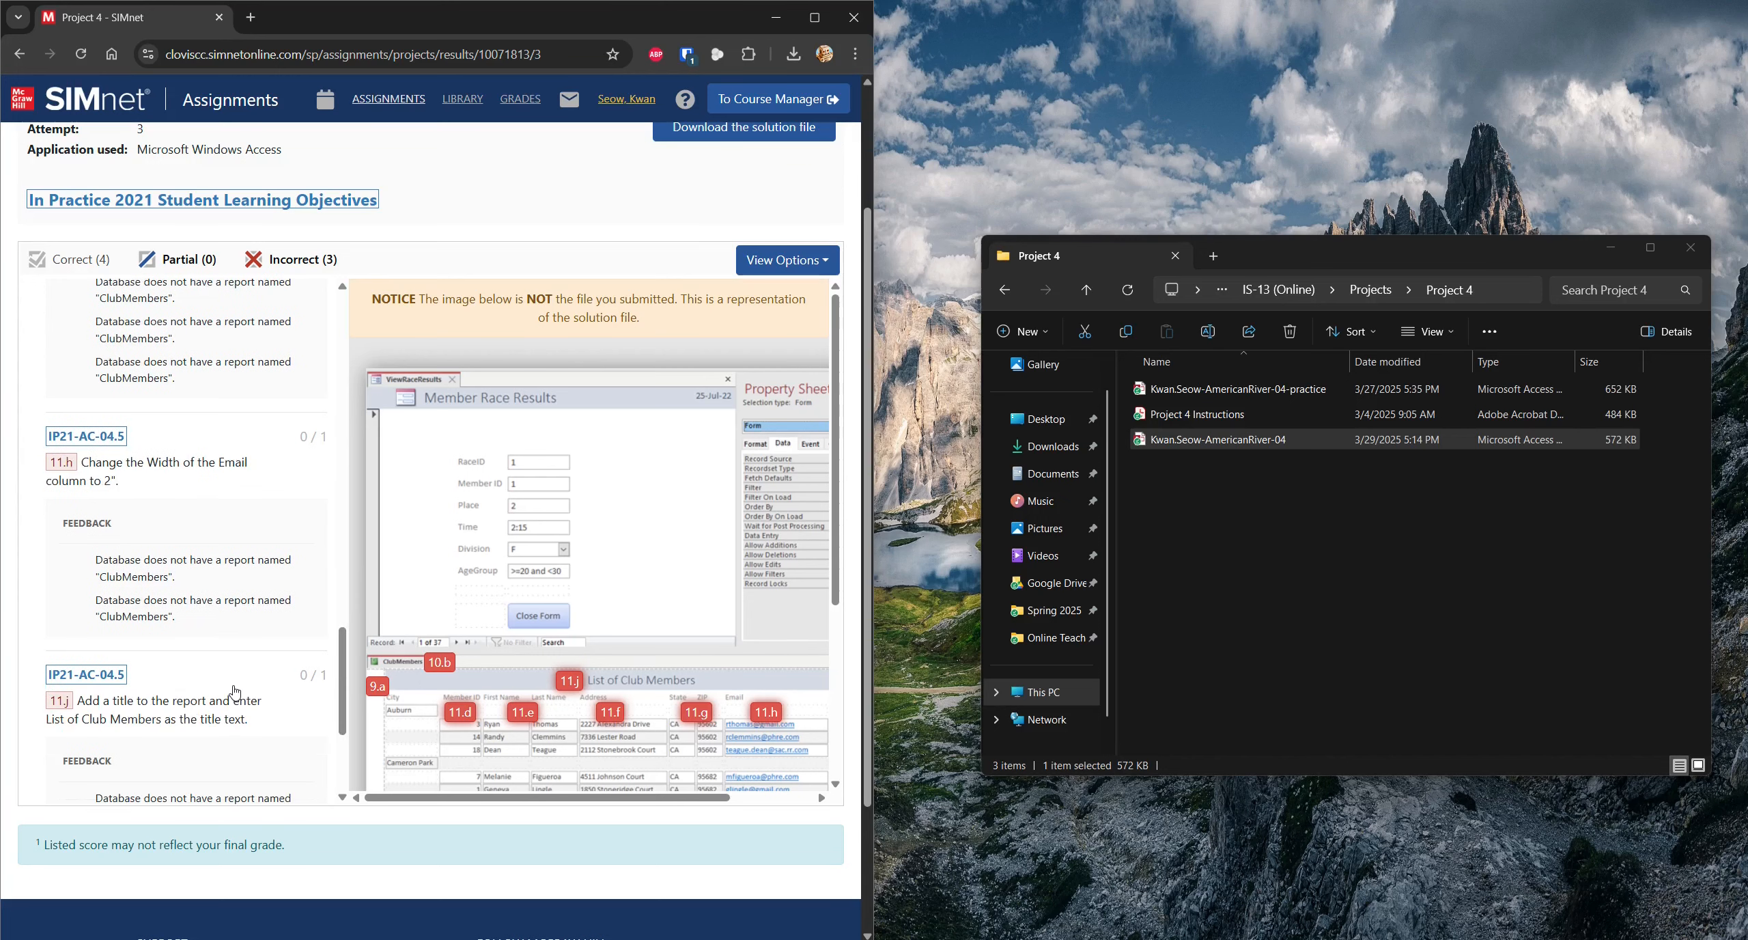
- Check the remaining item 11 feedback, collapse the feedback for items 9, 10 and 11, and view the score summary
scroll(235, 691, down, 4)
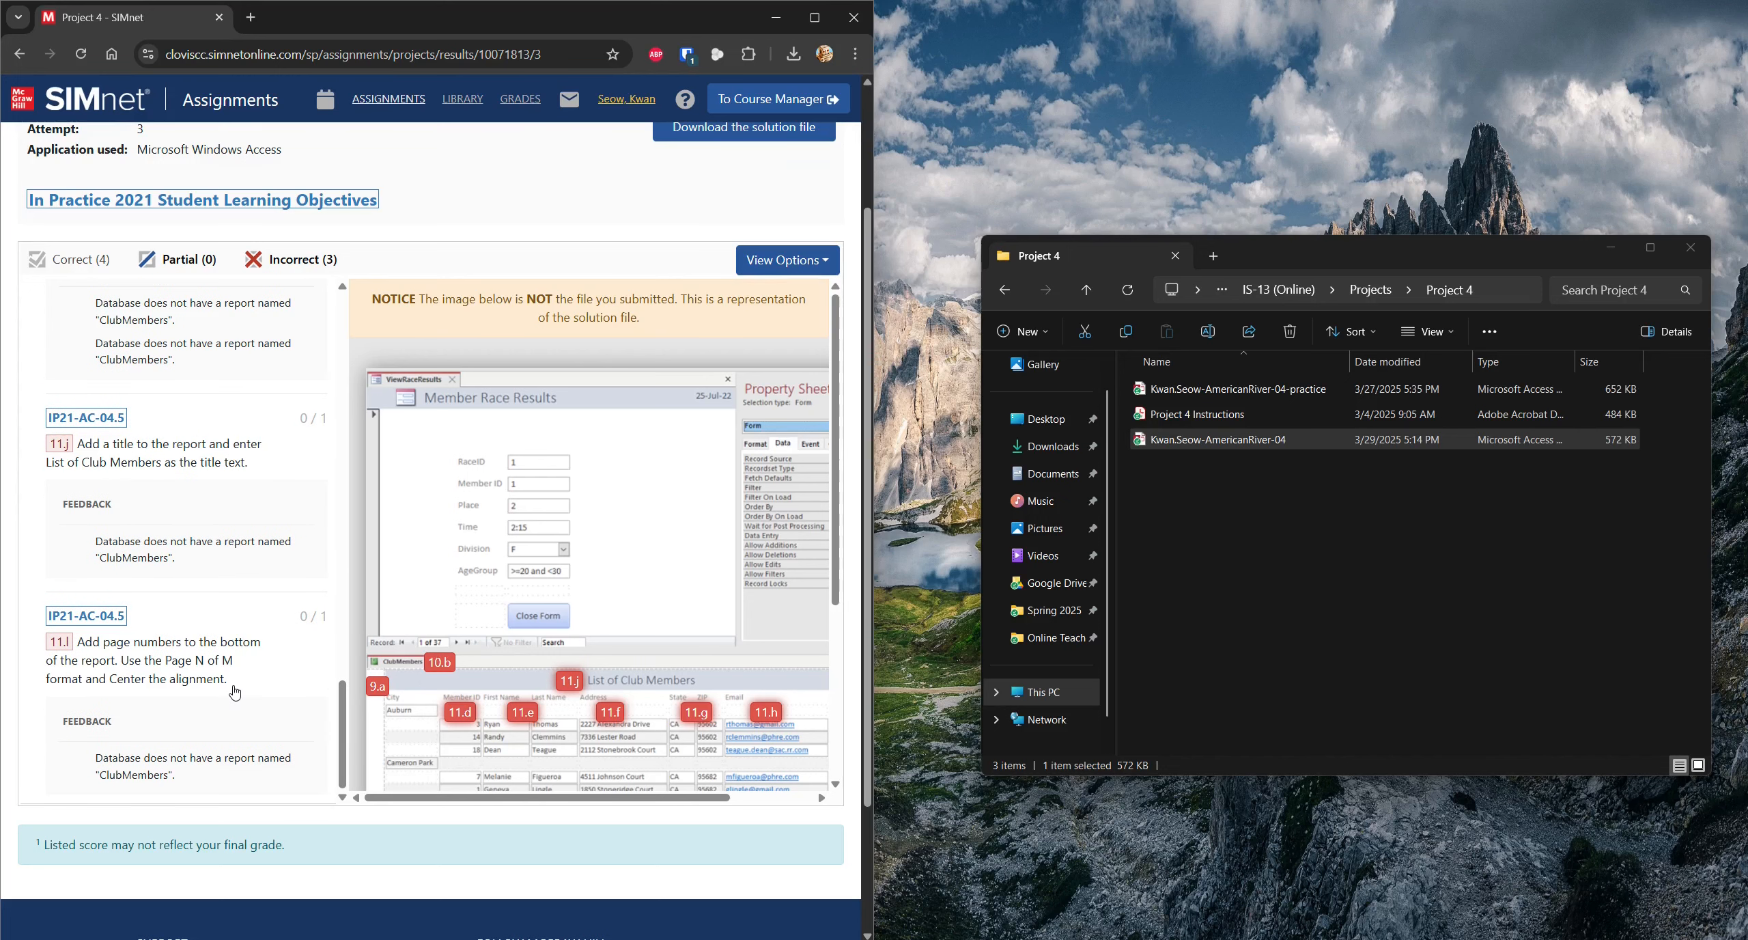
scroll(235, 692, up, 20)
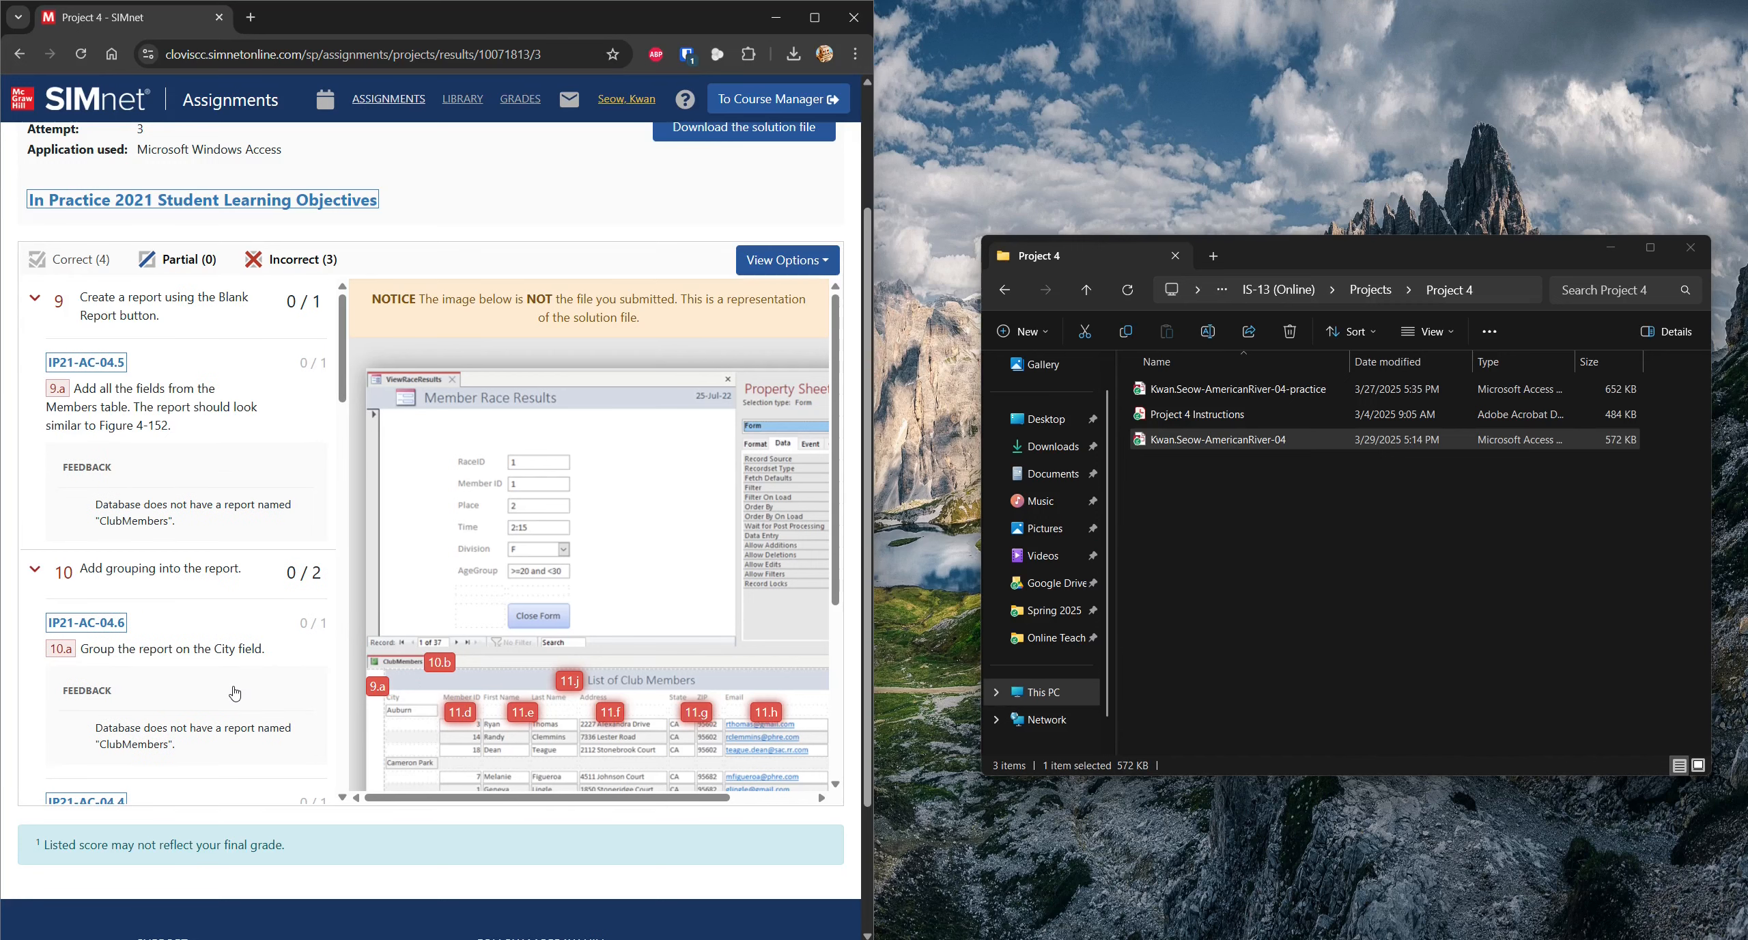
click(33, 298)
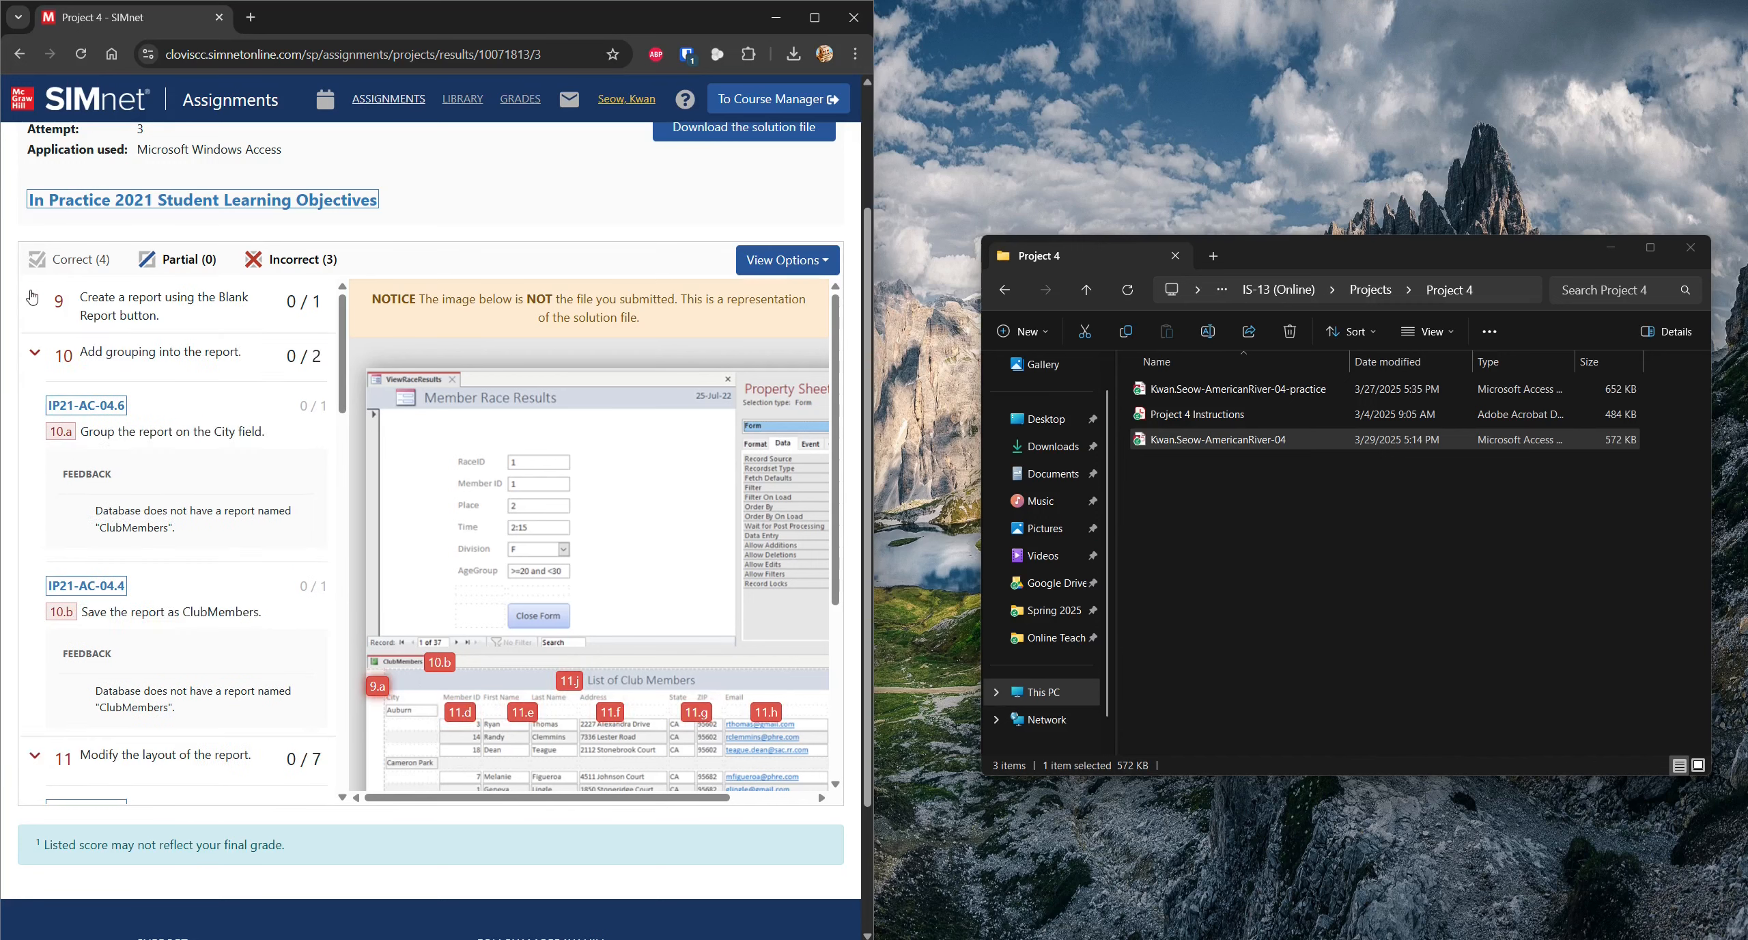
click(35, 352)
click(34, 396)
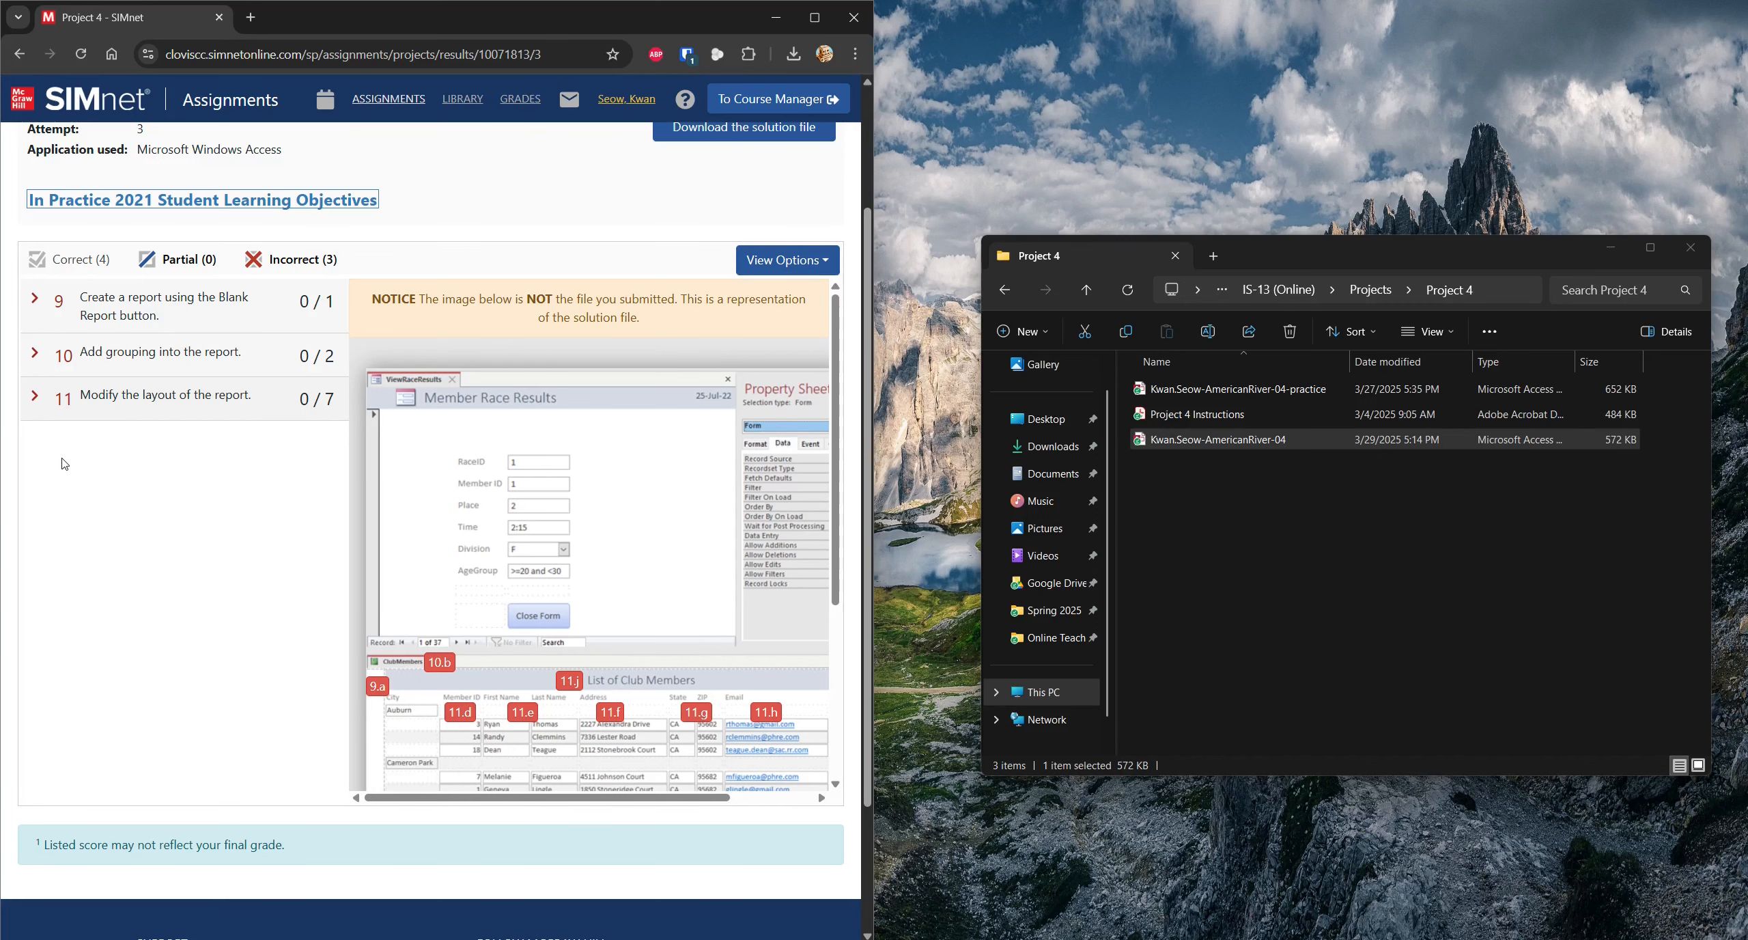
scroll(200, 309, up, 3)
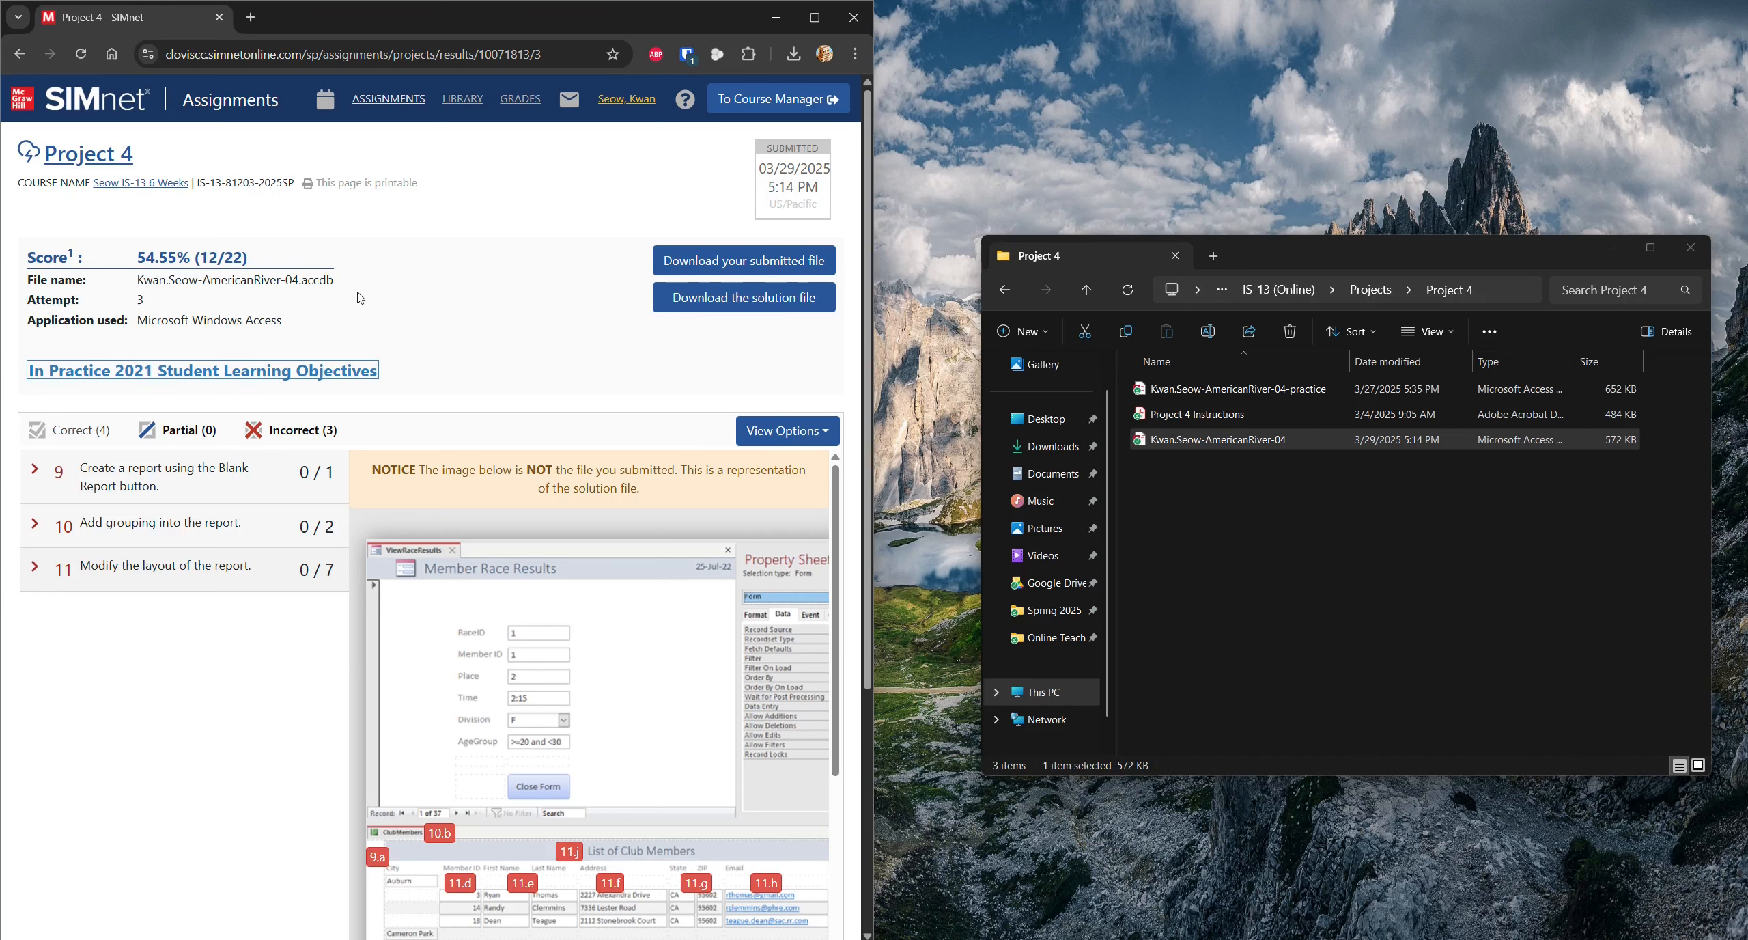
scroll(360, 298, down, 3)
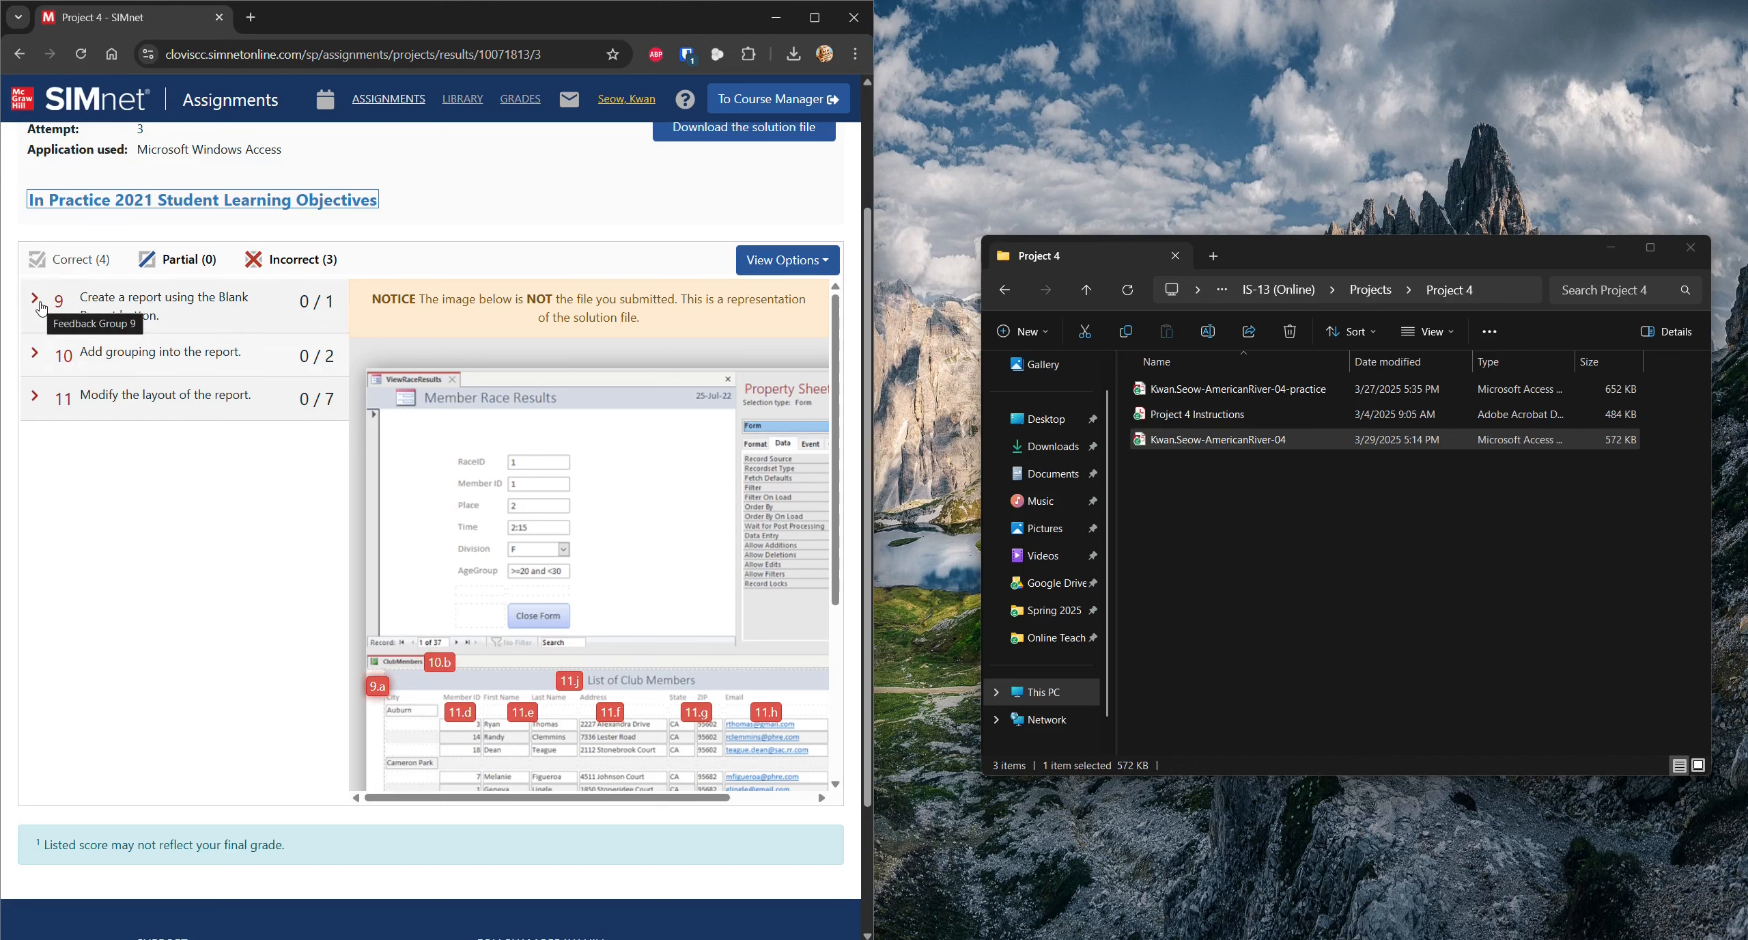
- Expand the feedback for items 9, 10 and 11 again and examine the reason given for each lost point
click(295, 317)
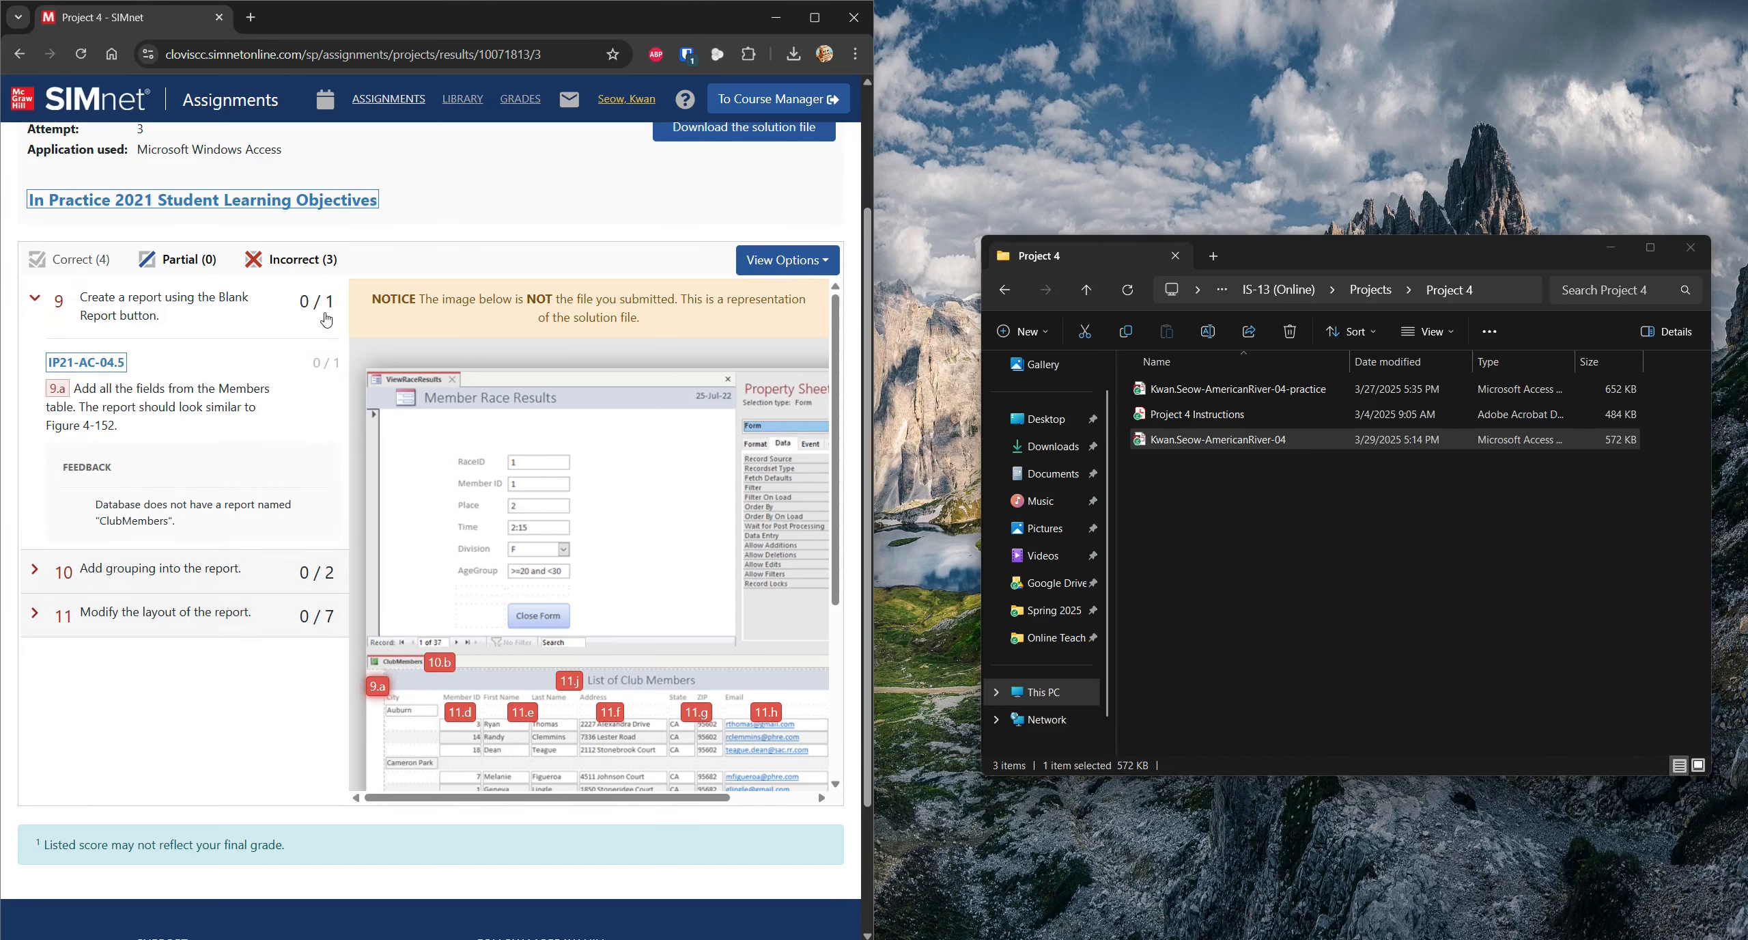
click(43, 577)
scroll(231, 621, down, 2)
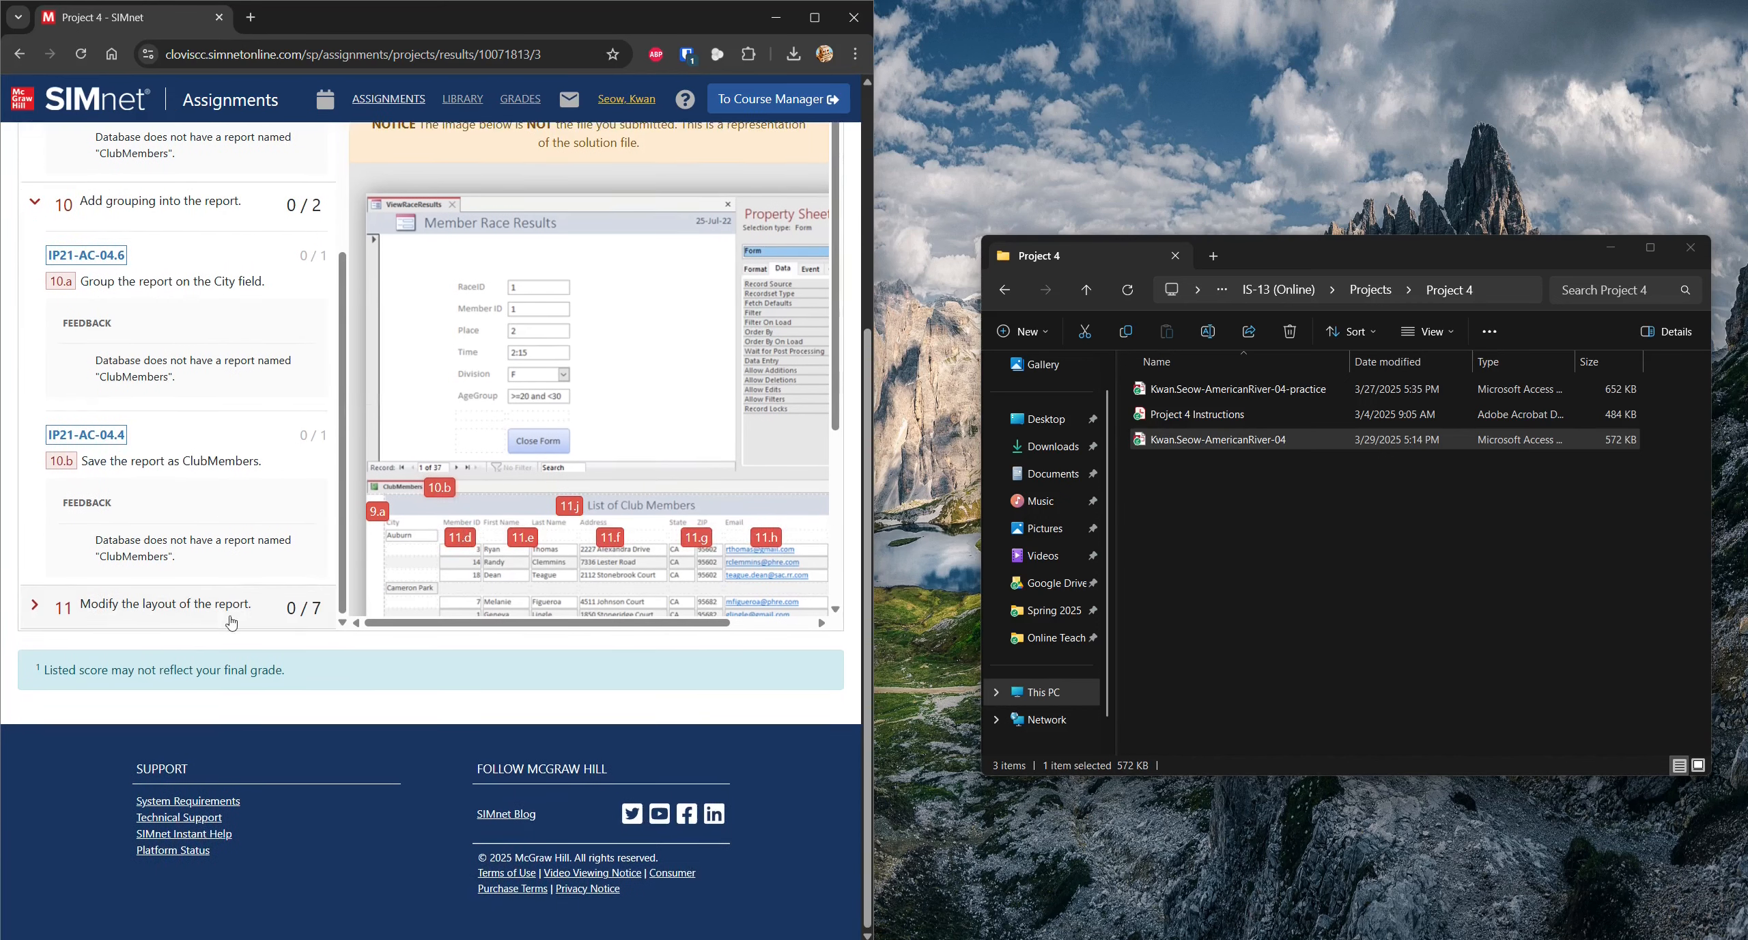
click(54, 618)
scroll(220, 579, down, 2)
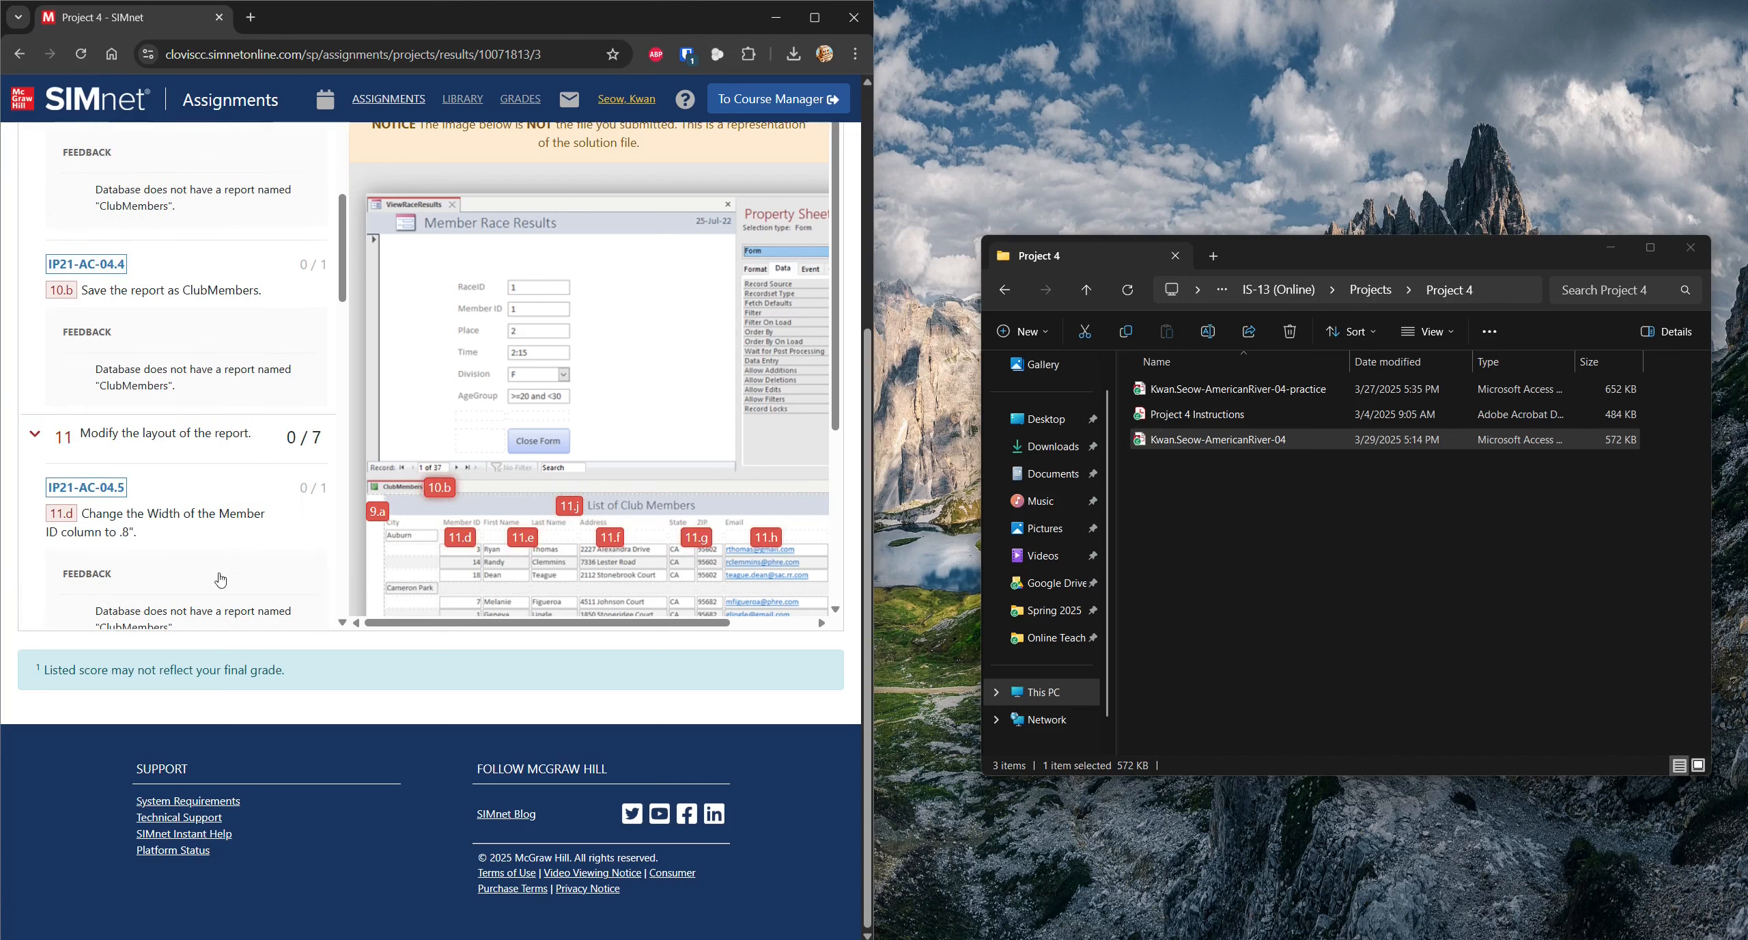
scroll(219, 579, down, 4)
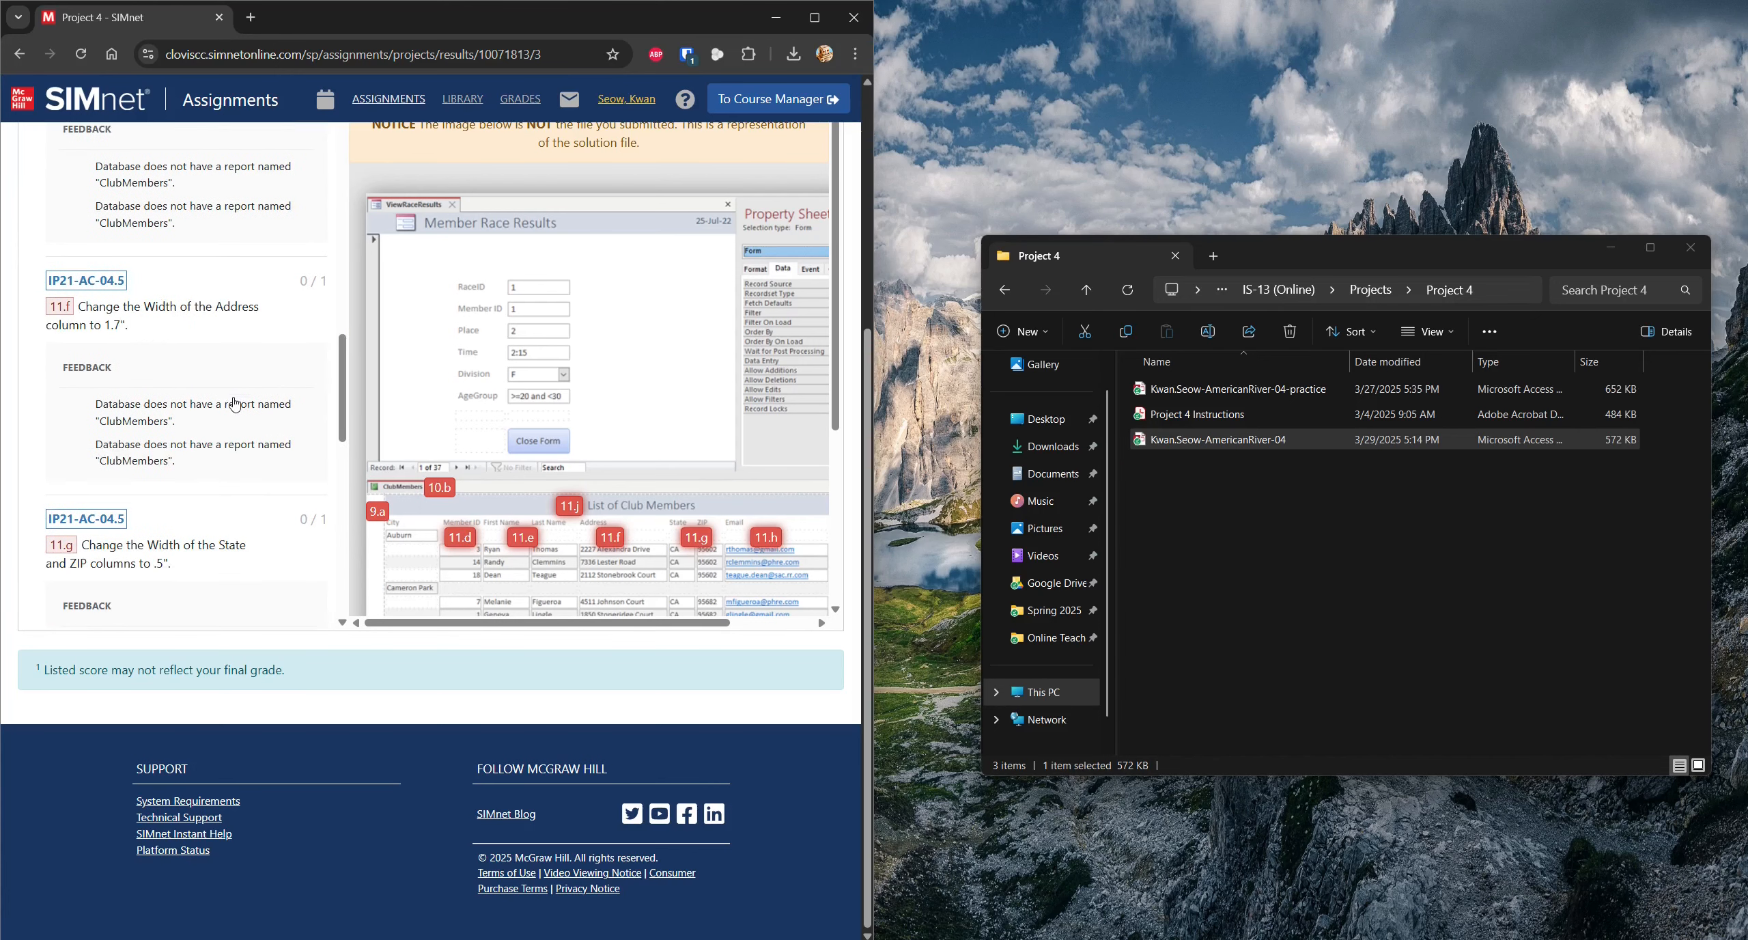
scroll(235, 404, down, 3)
scroll(235, 404, down, 8)
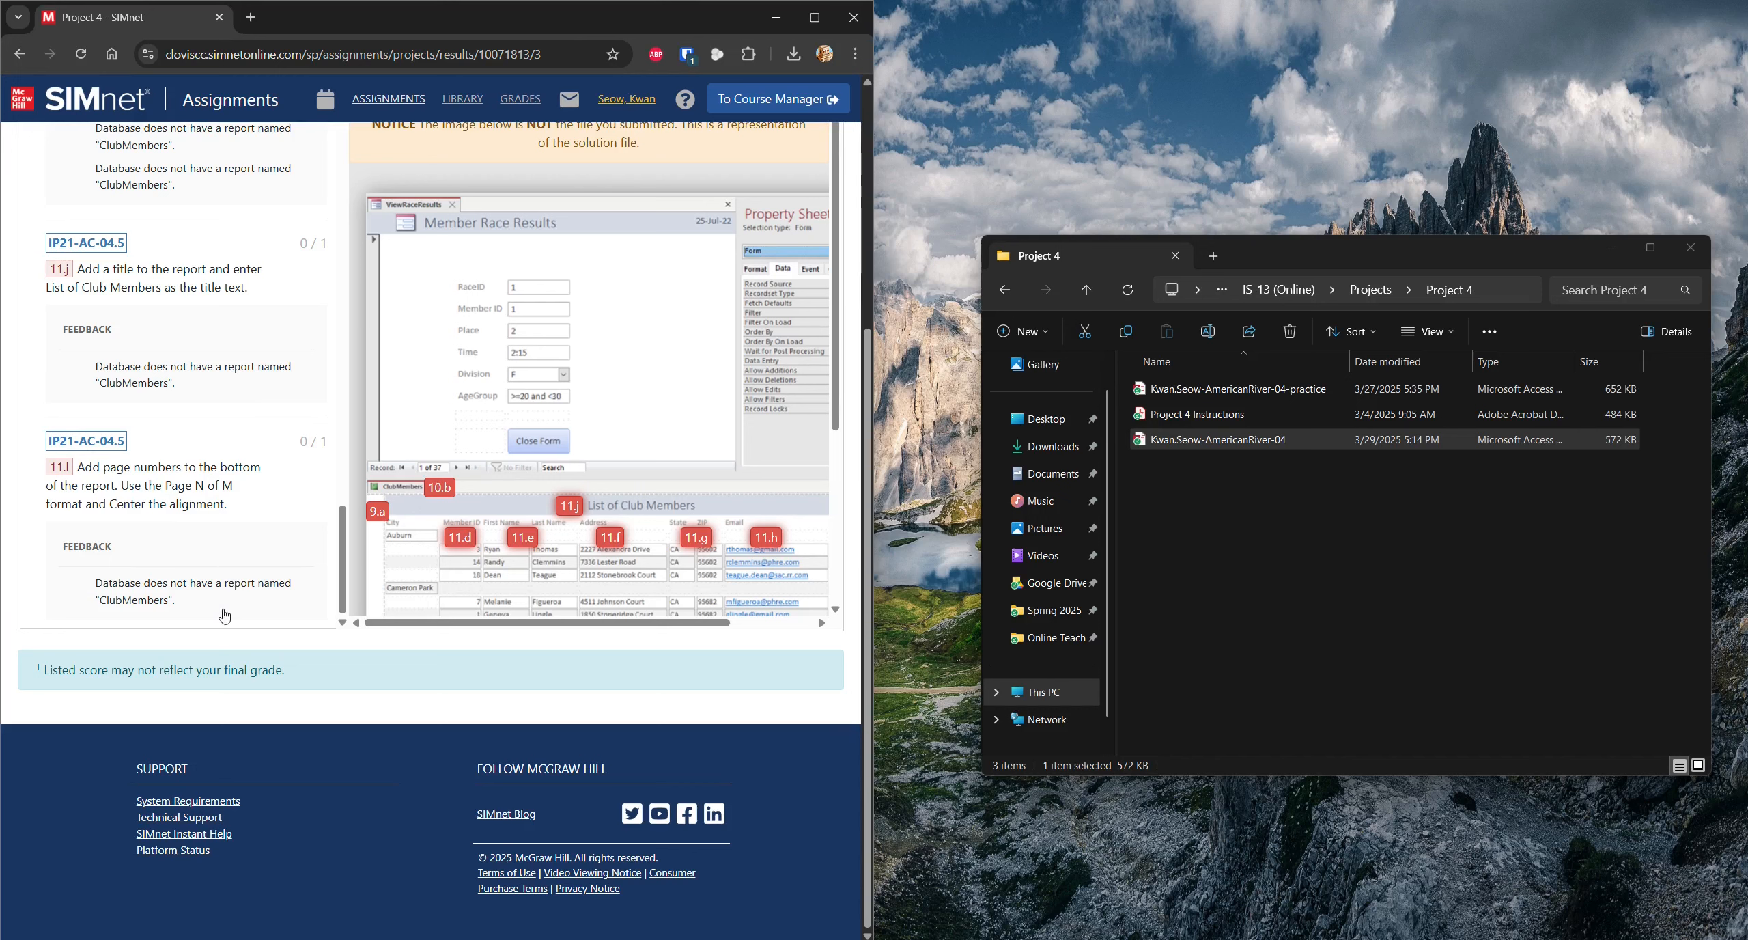
scroll(226, 614, up, 8)
scroll(184, 616, up, 10)
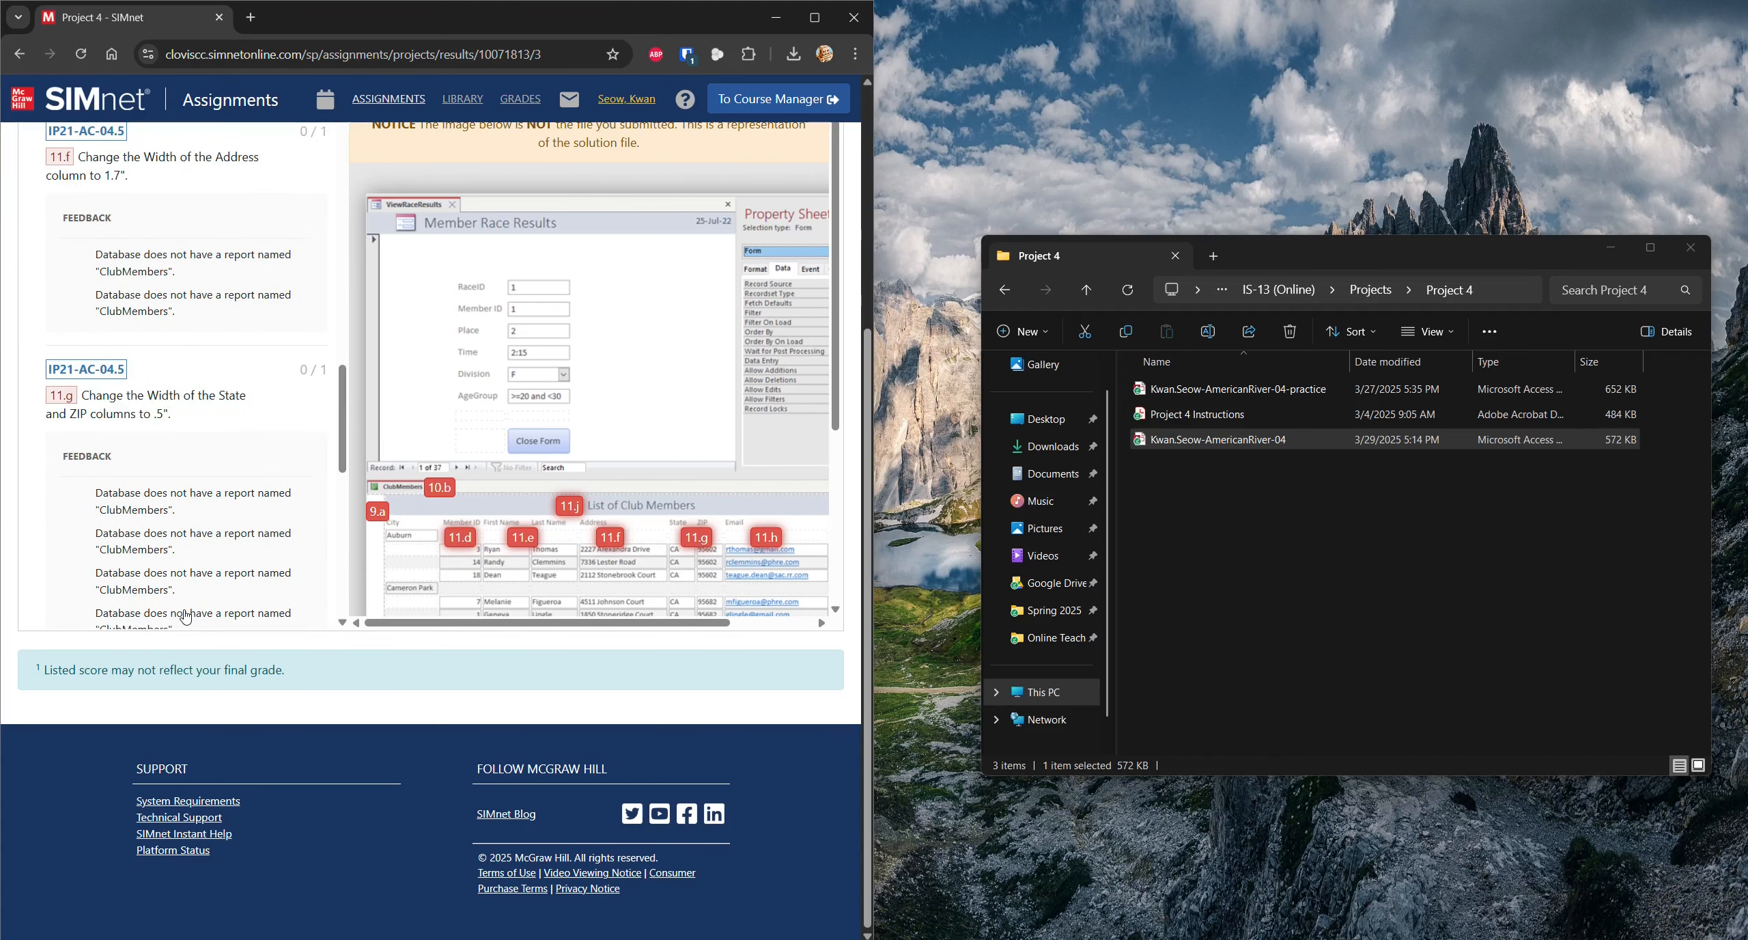
scroll(193, 606, up, 12)
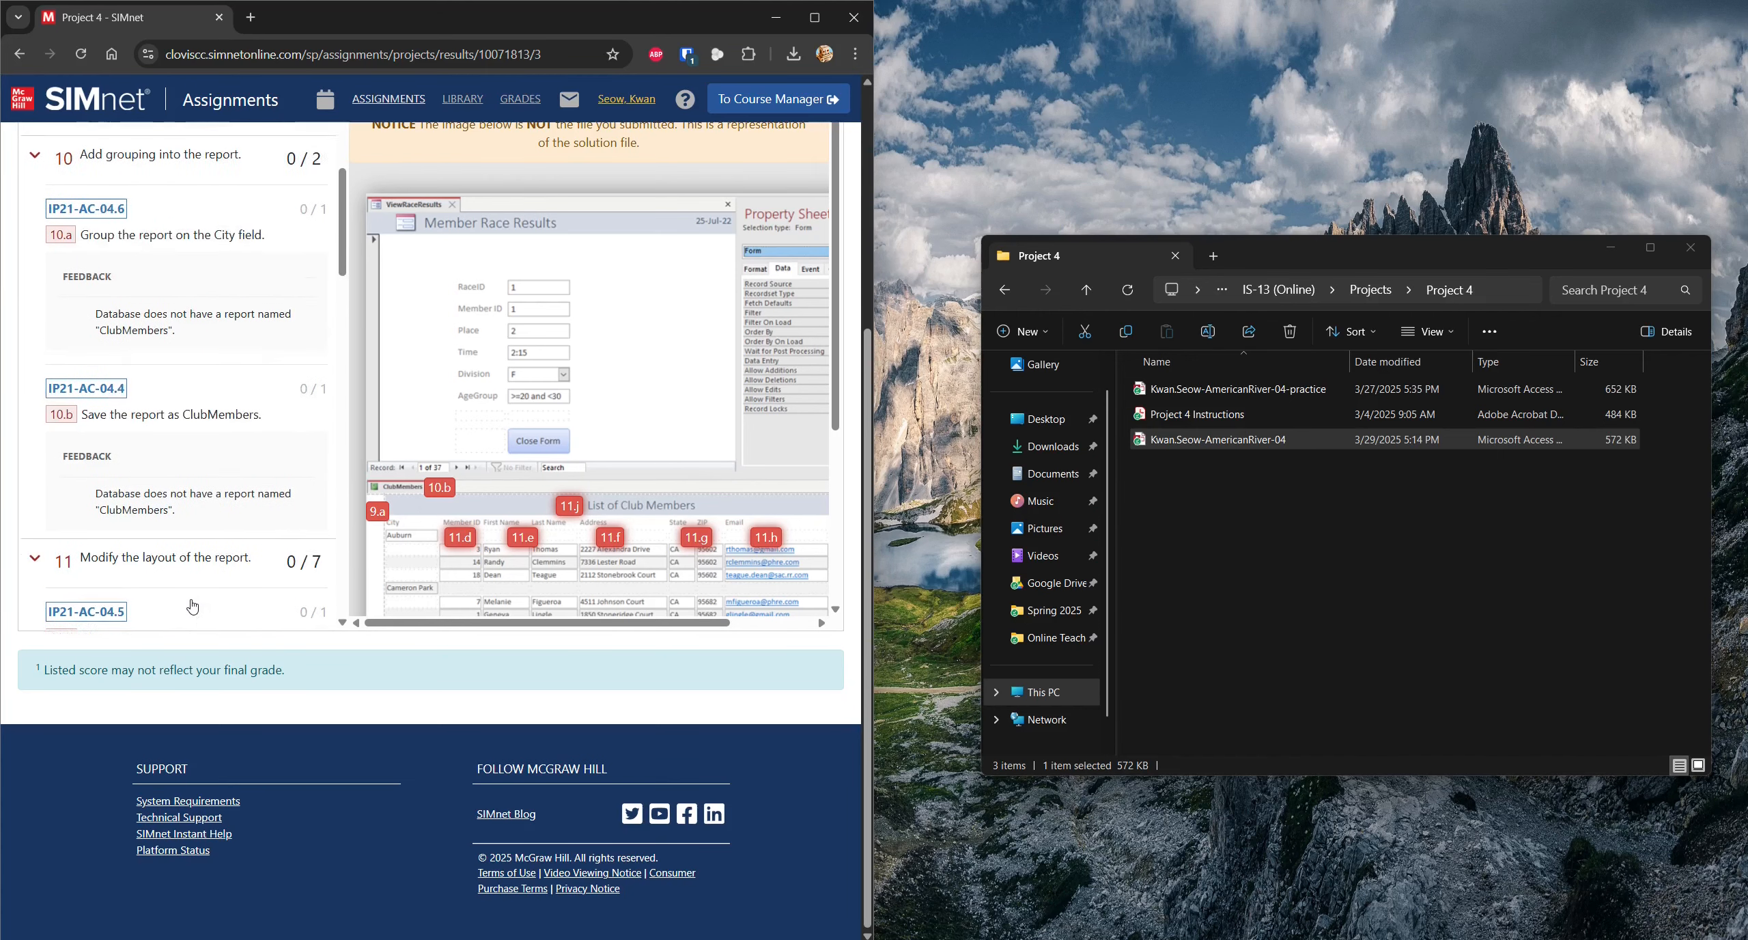
scroll(223, 502, up, 3)
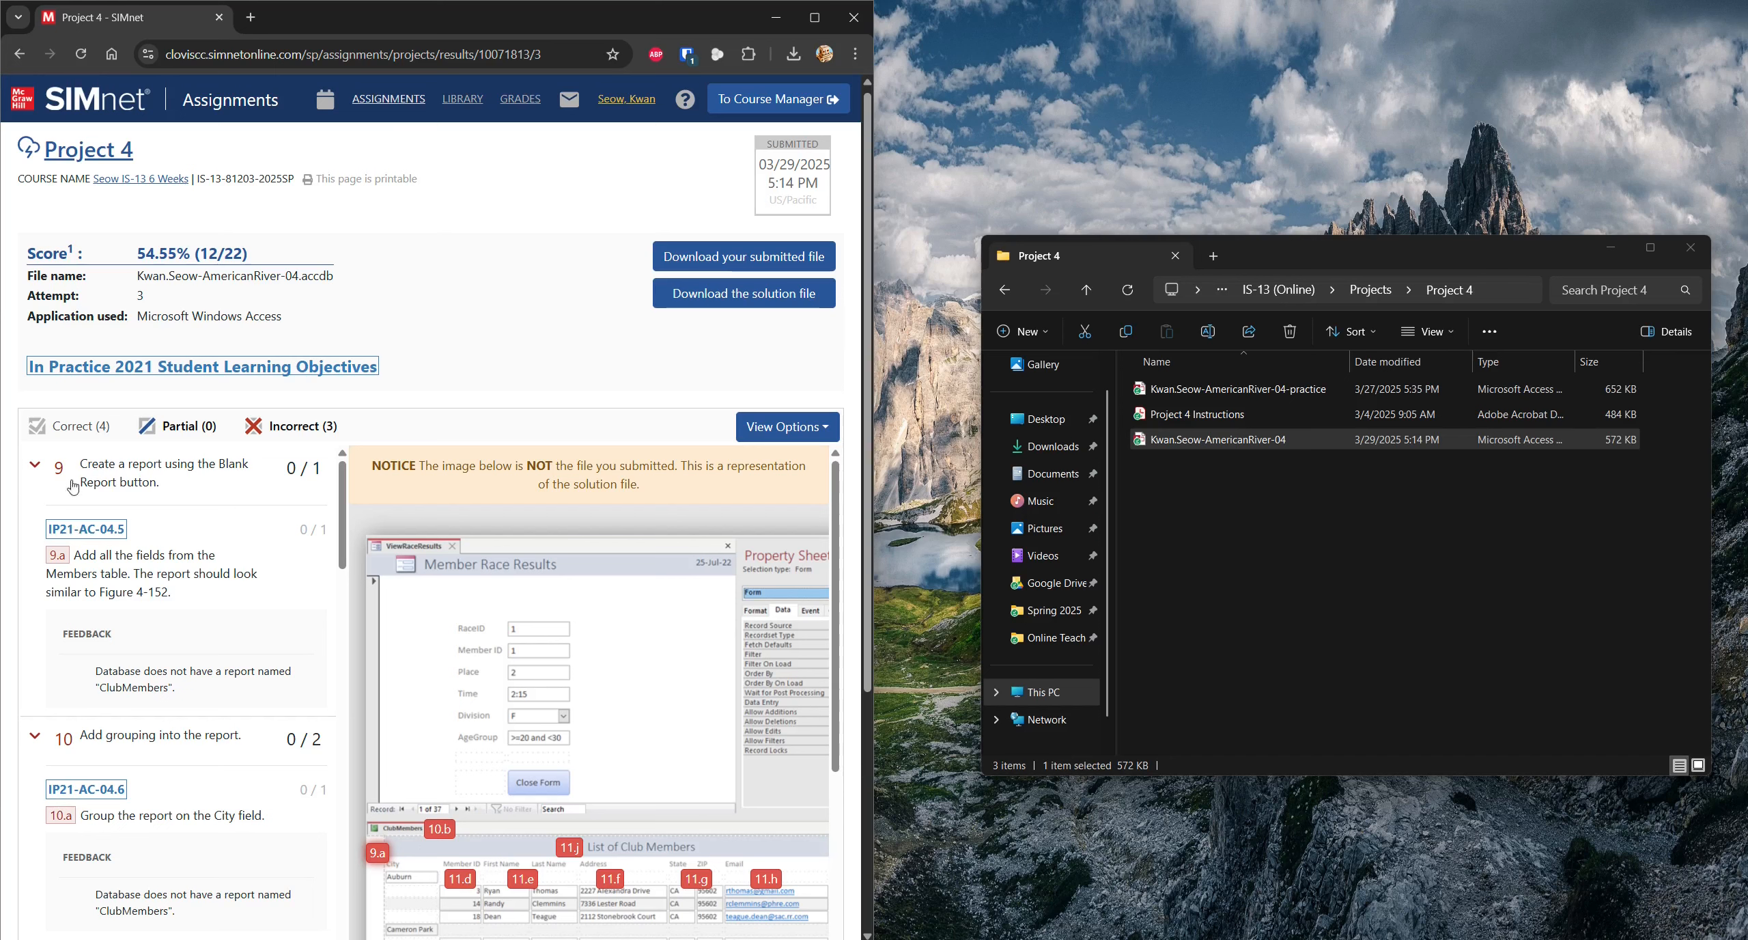
- Open the AmericanRiver-04 database from the Project 4 folder in Access, rename Report1 as ClubMembers, and close the database
double_click(1250, 446)
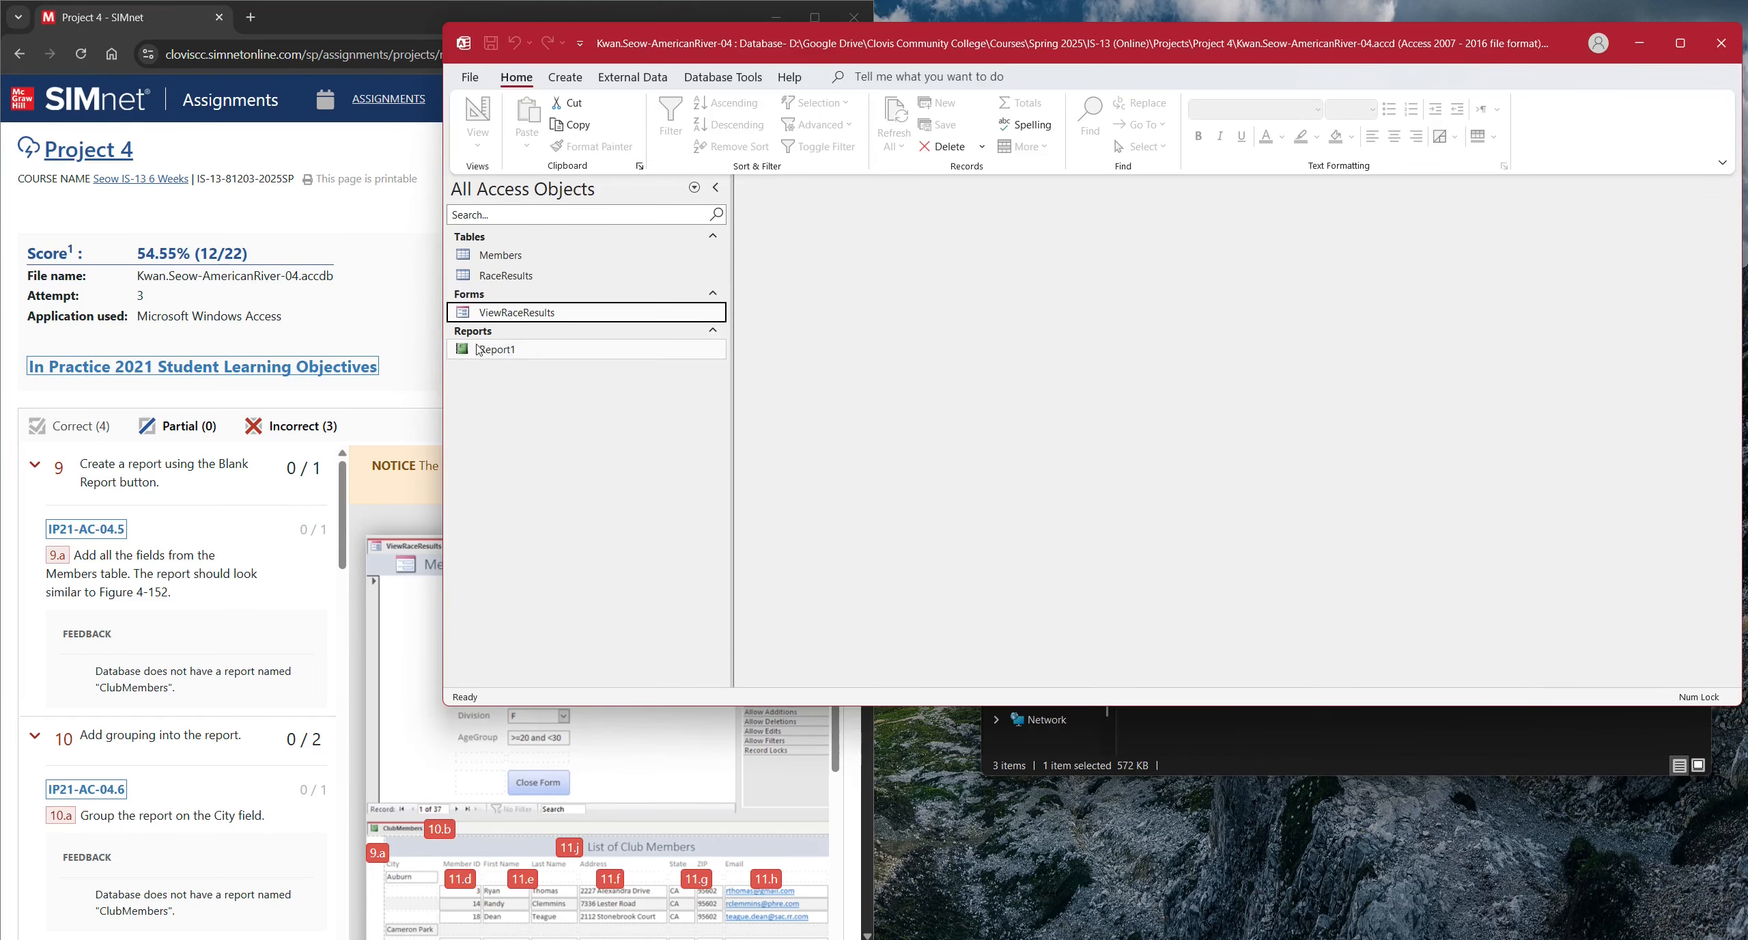
click(478, 350)
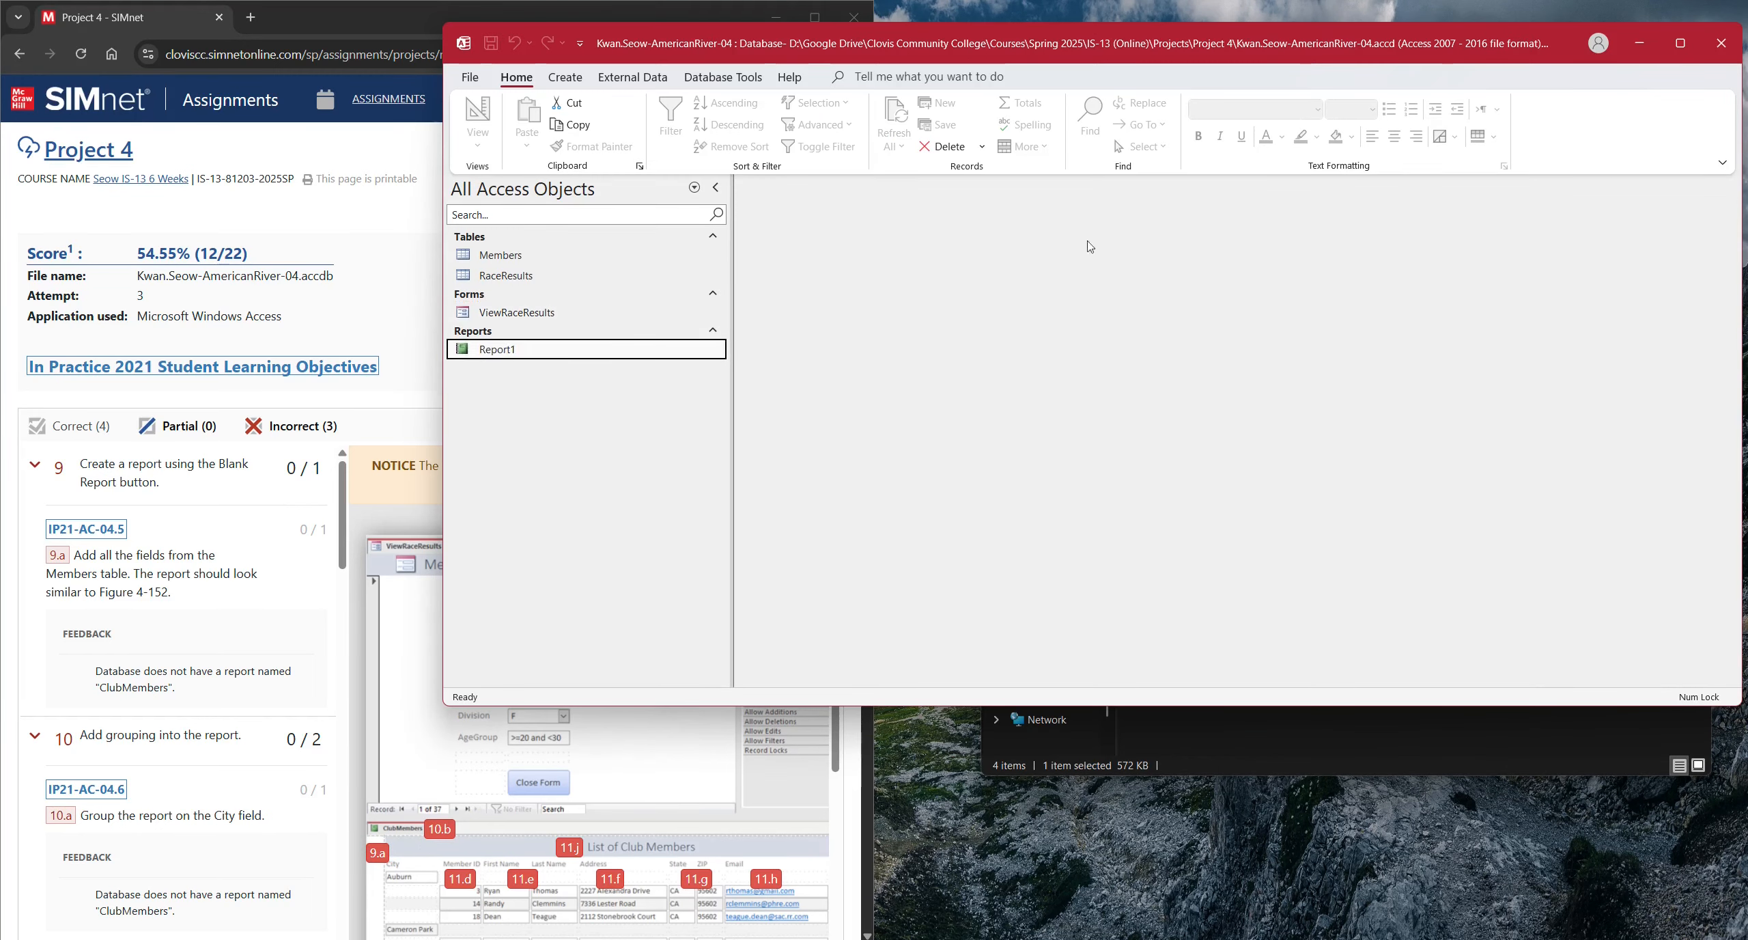
drag(1235, 54, 1745, 205)
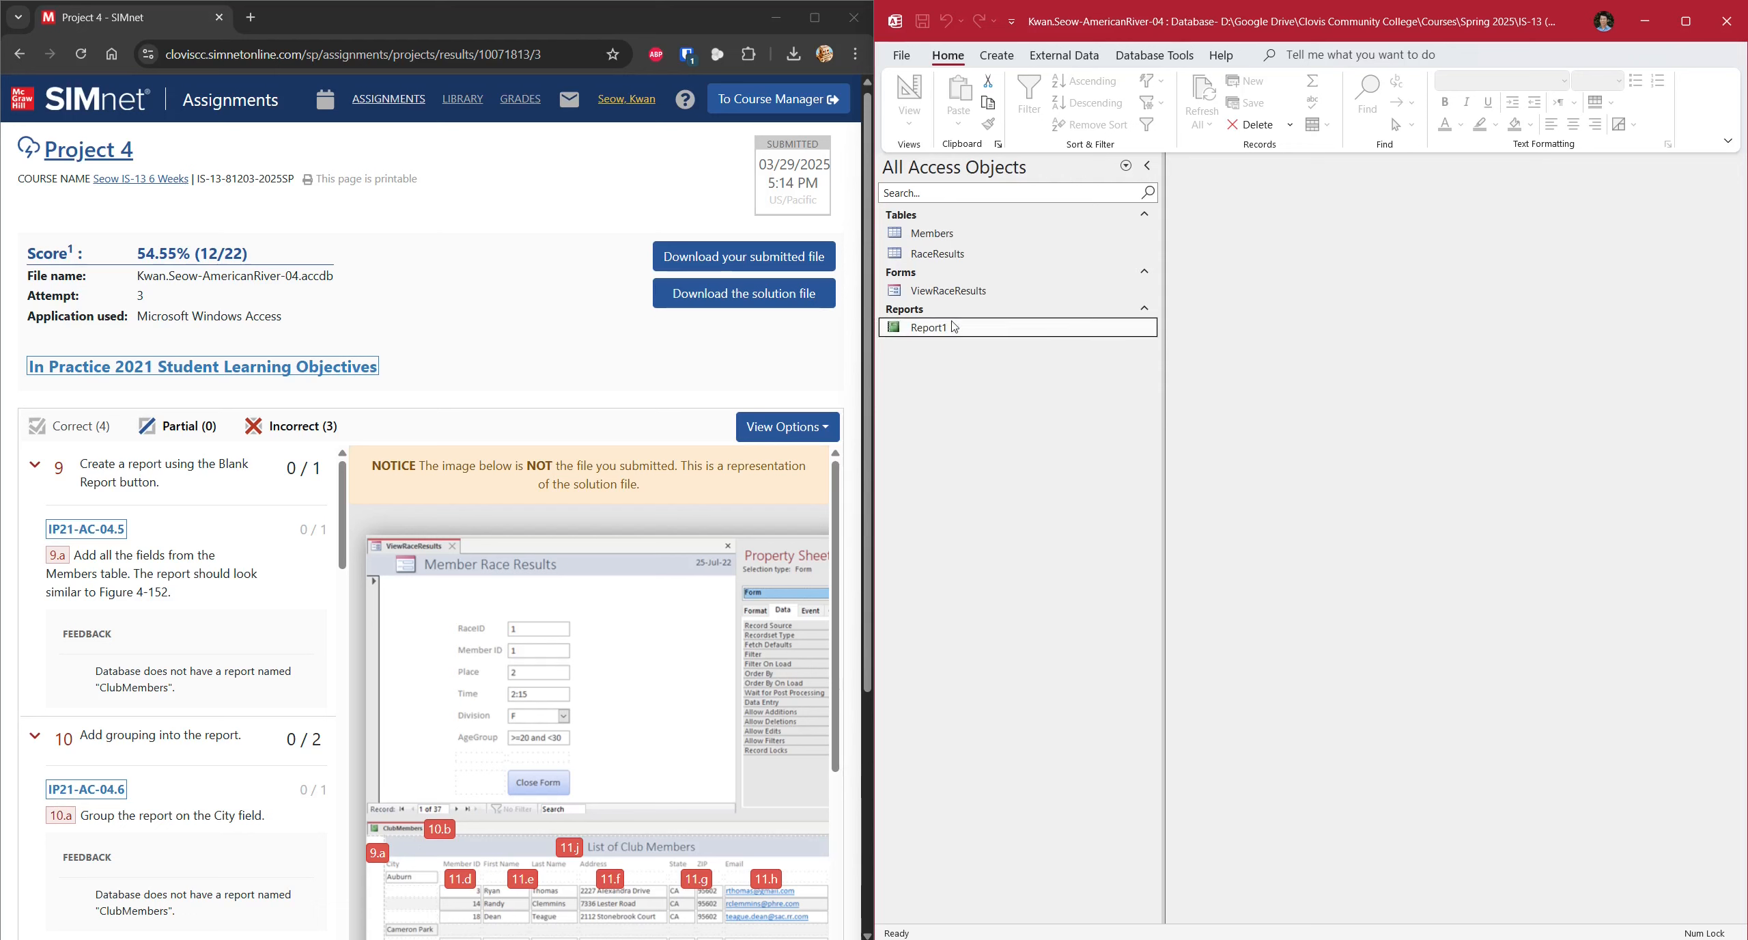
right_click(954, 330)
click(1016, 442)
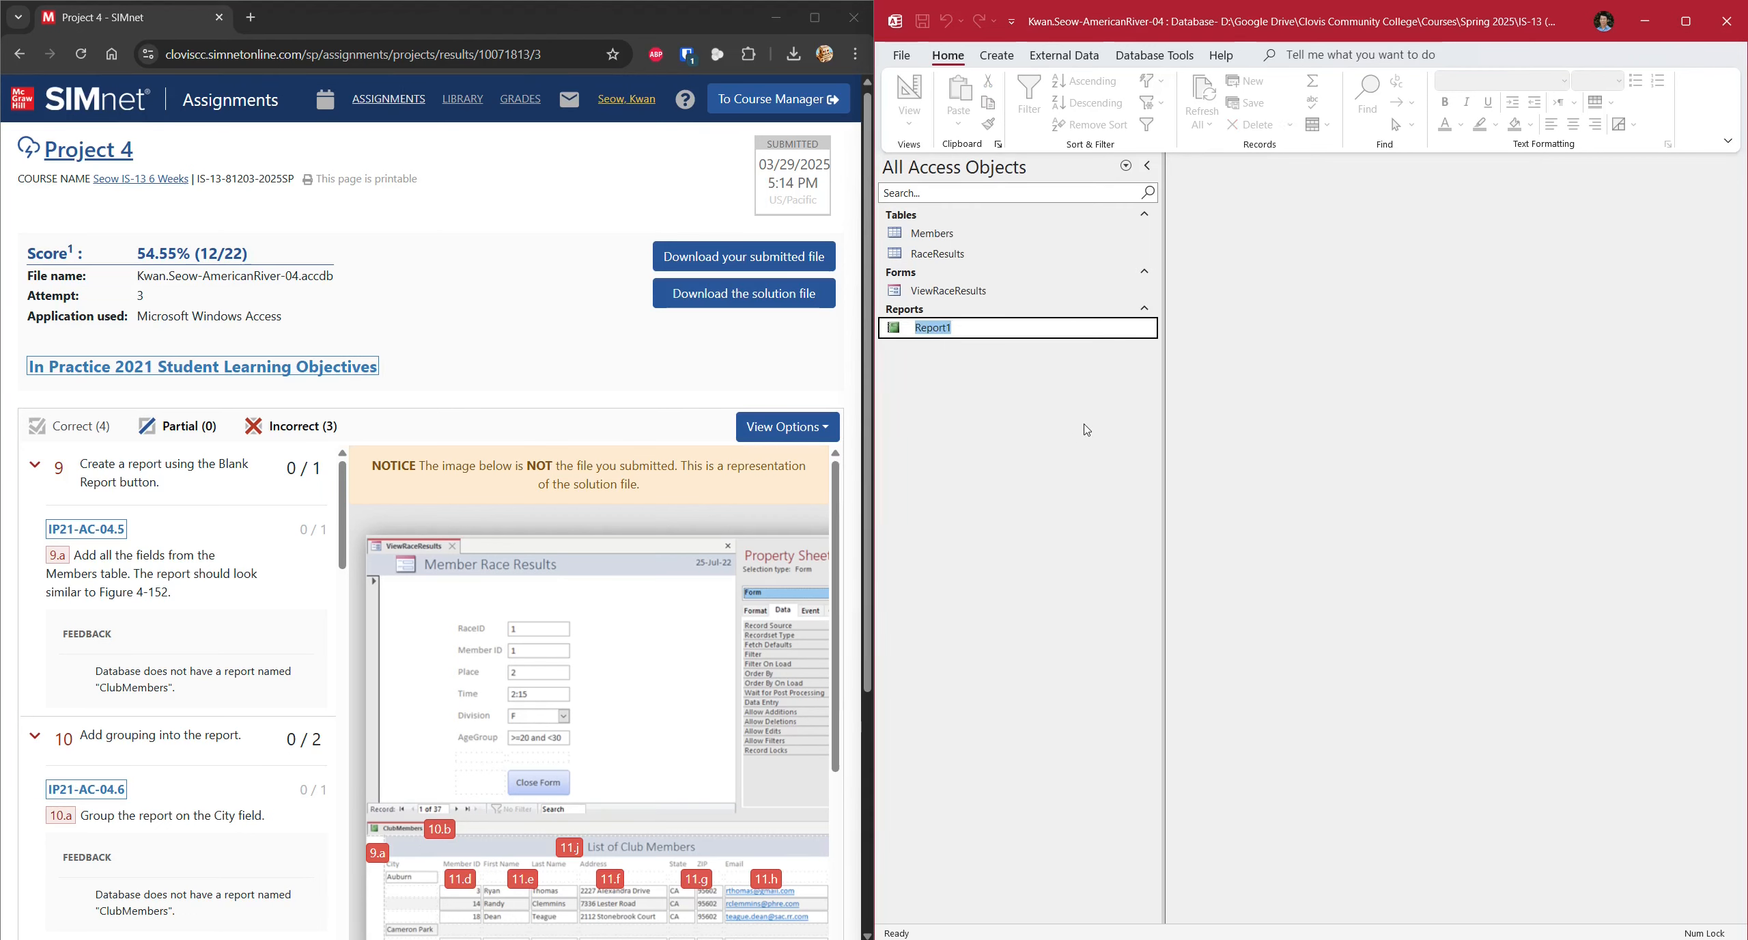
text(ClubMembers)
click(1001, 370)
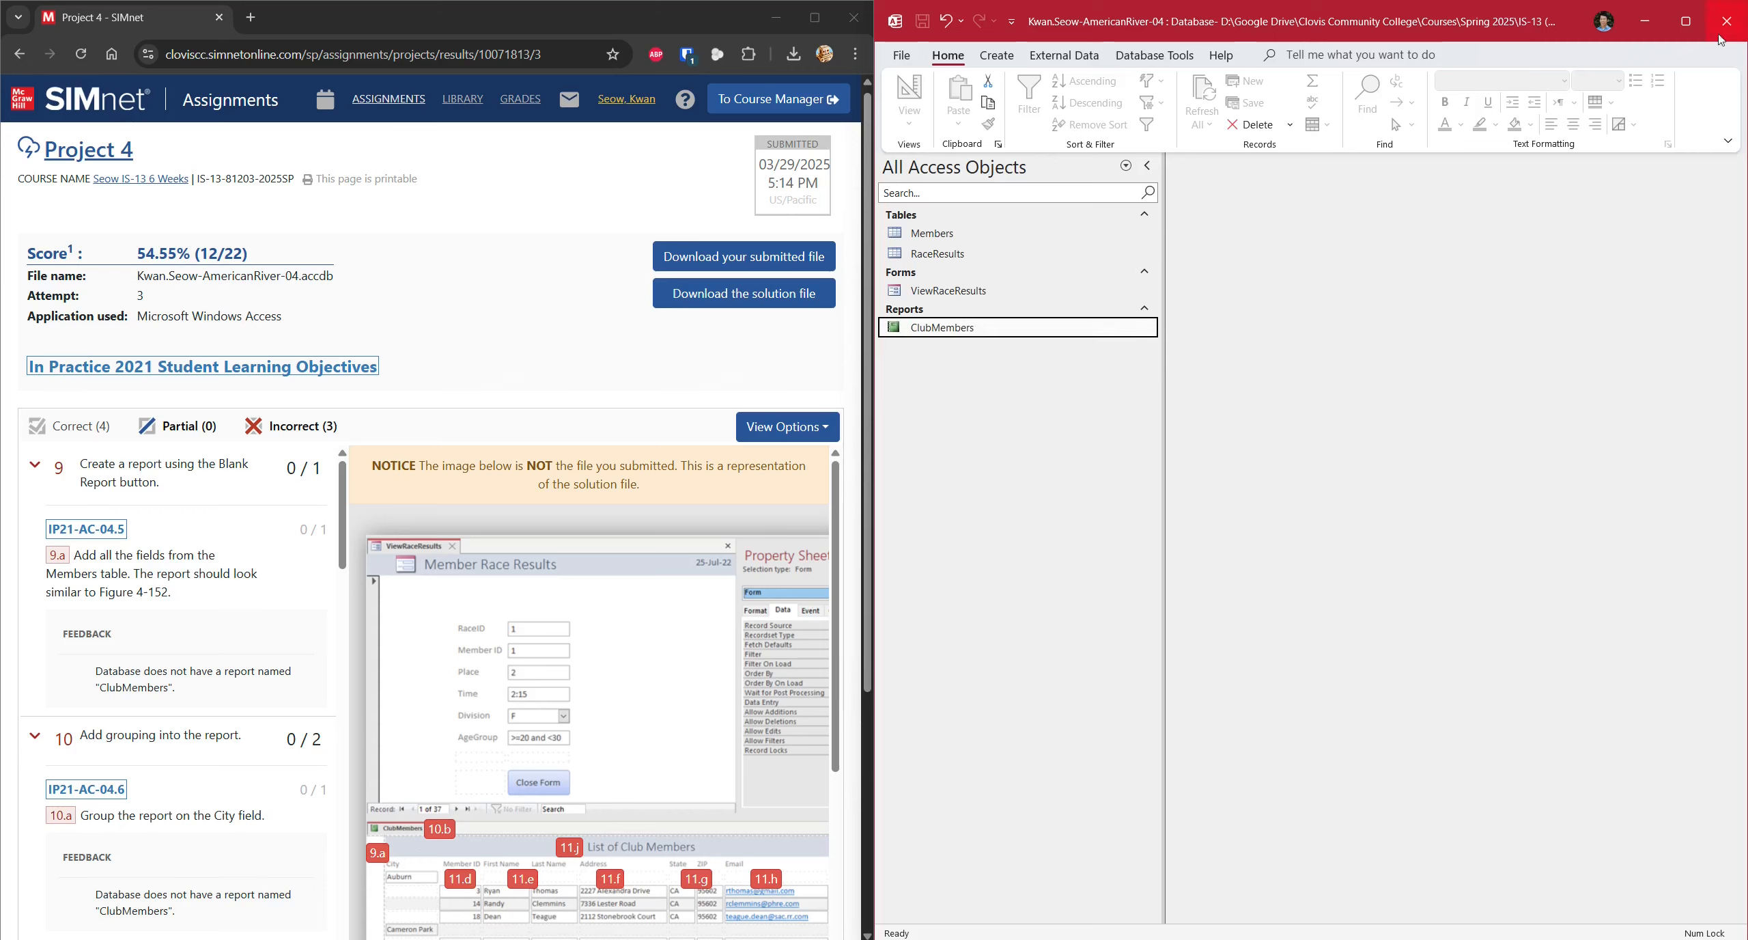
click(1736, 25)
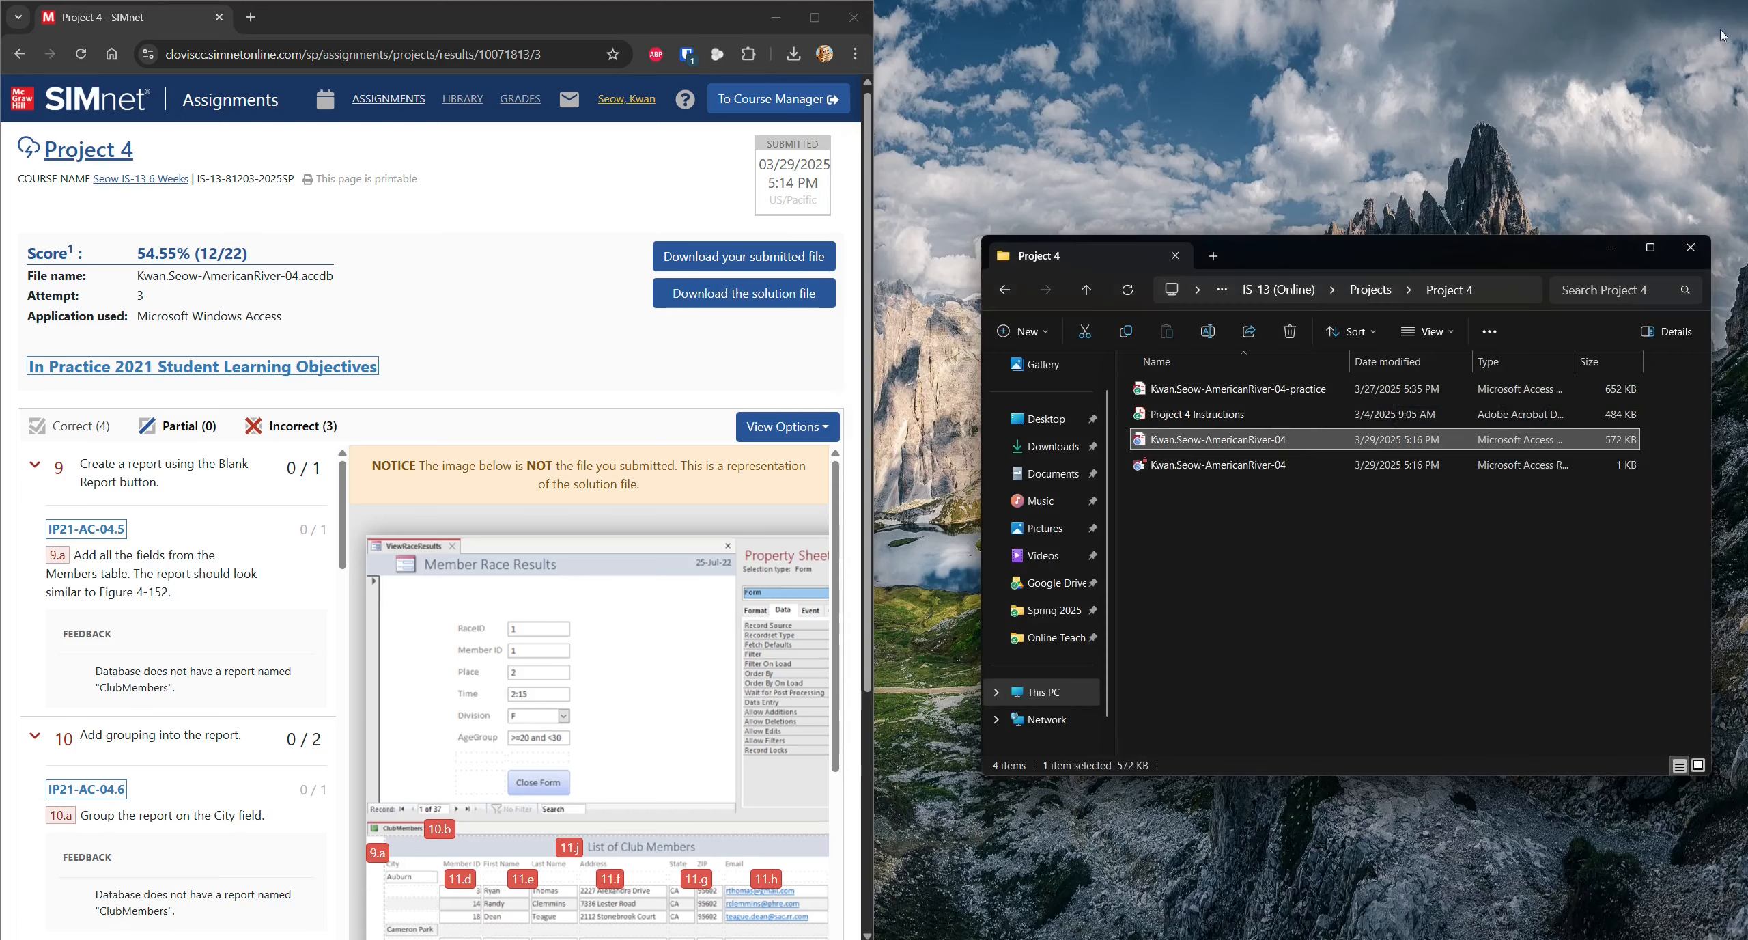
- Return to the Project 4 assignment page, upload the corrected AmericanRiver-04 database and submit it for grading
click(98, 152)
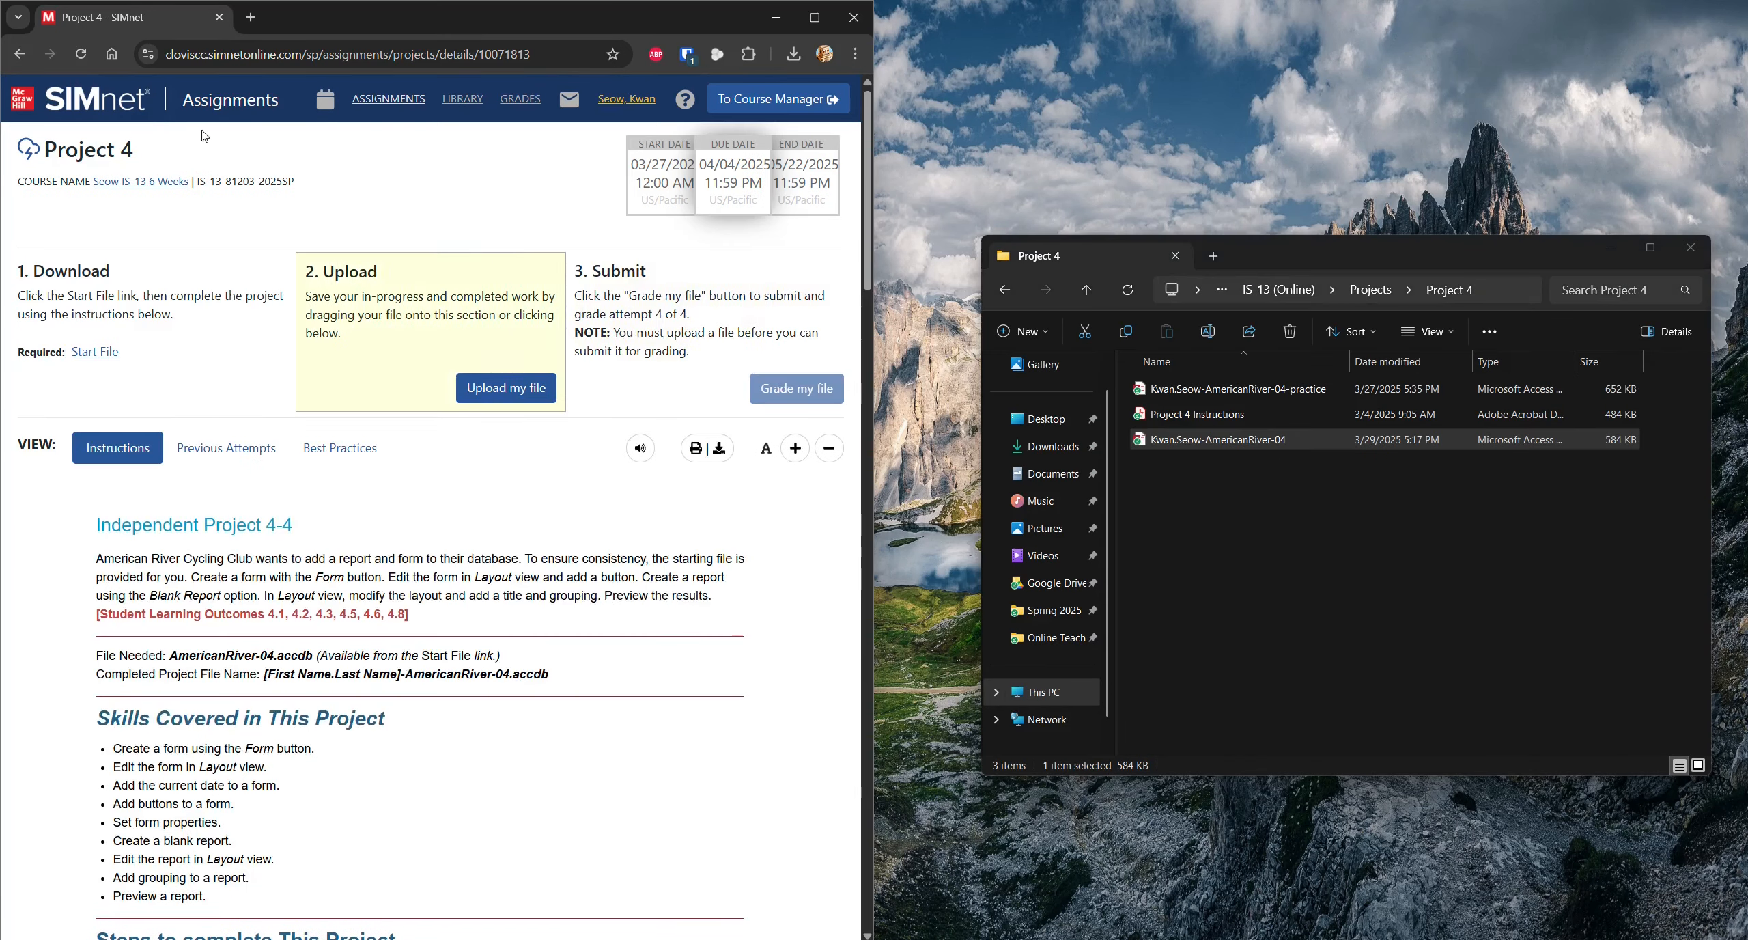
click(507, 393)
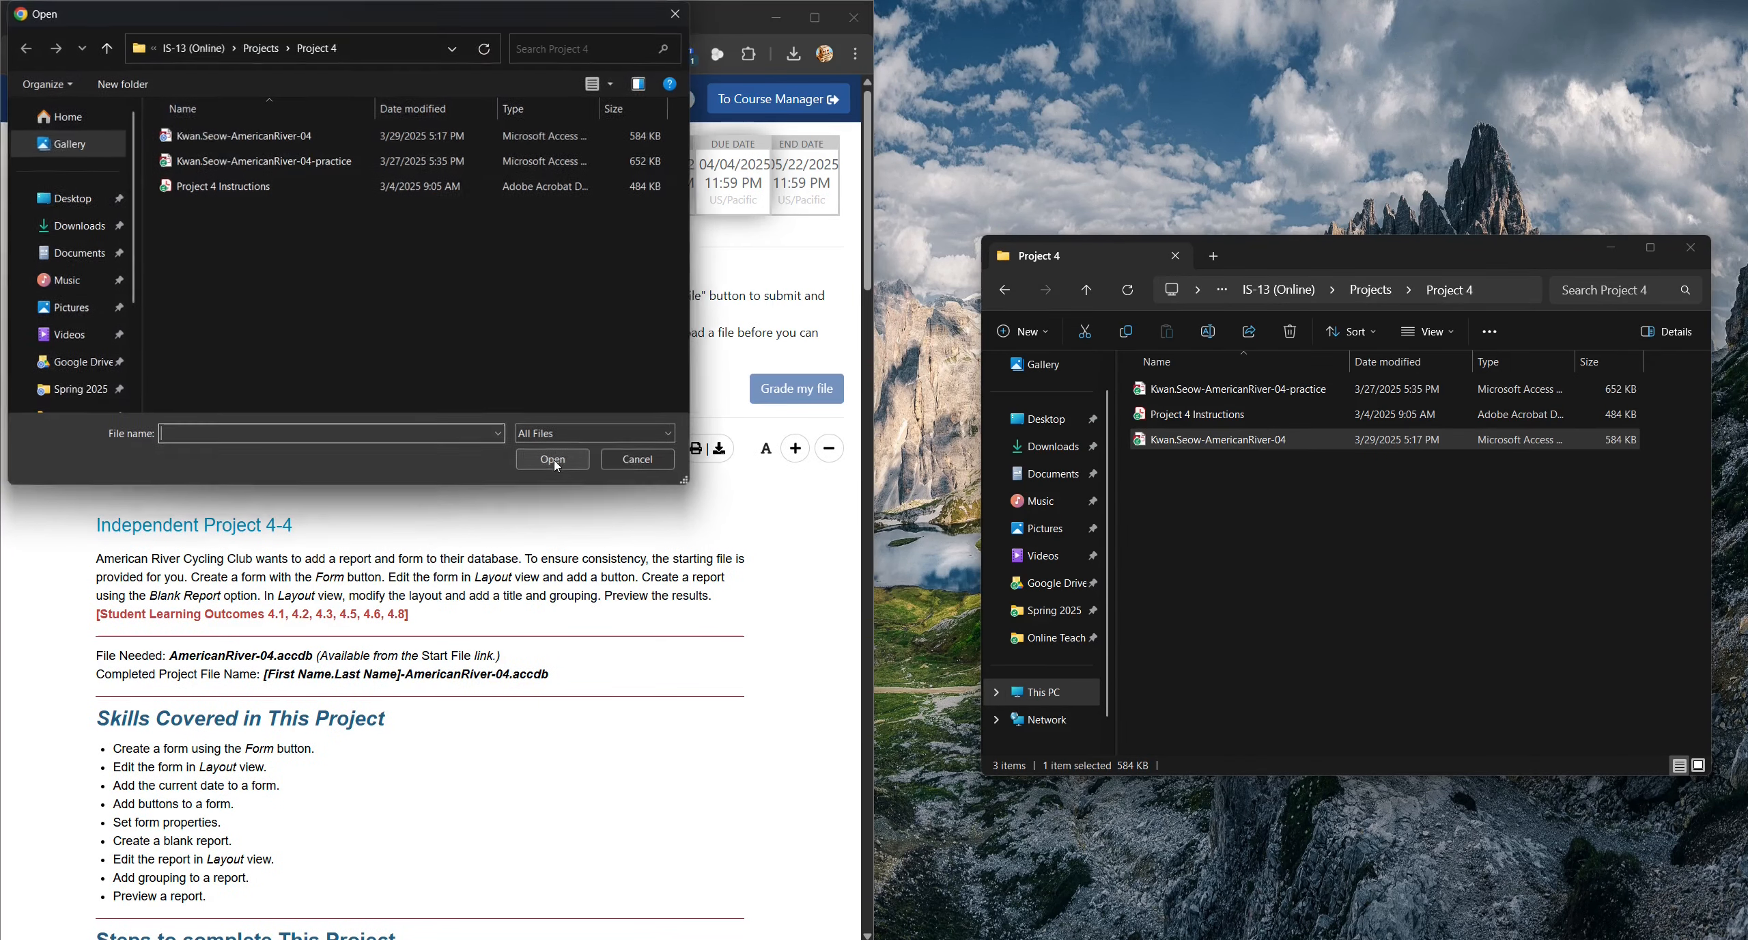
click(316, 140)
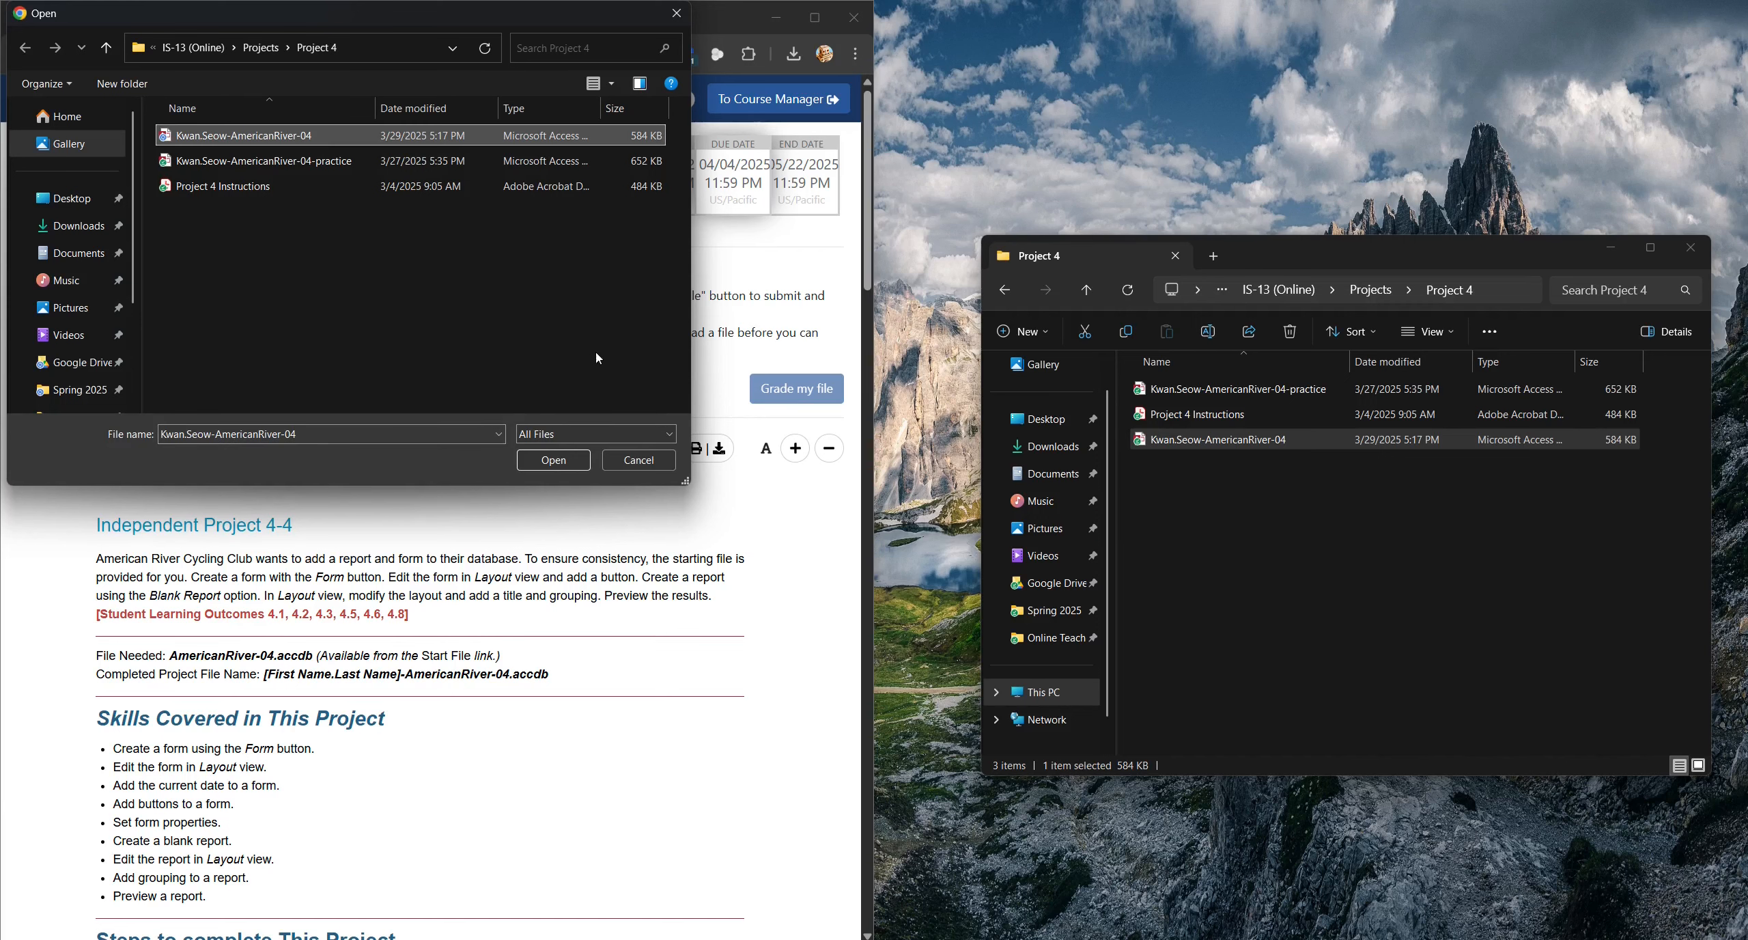
click(555, 462)
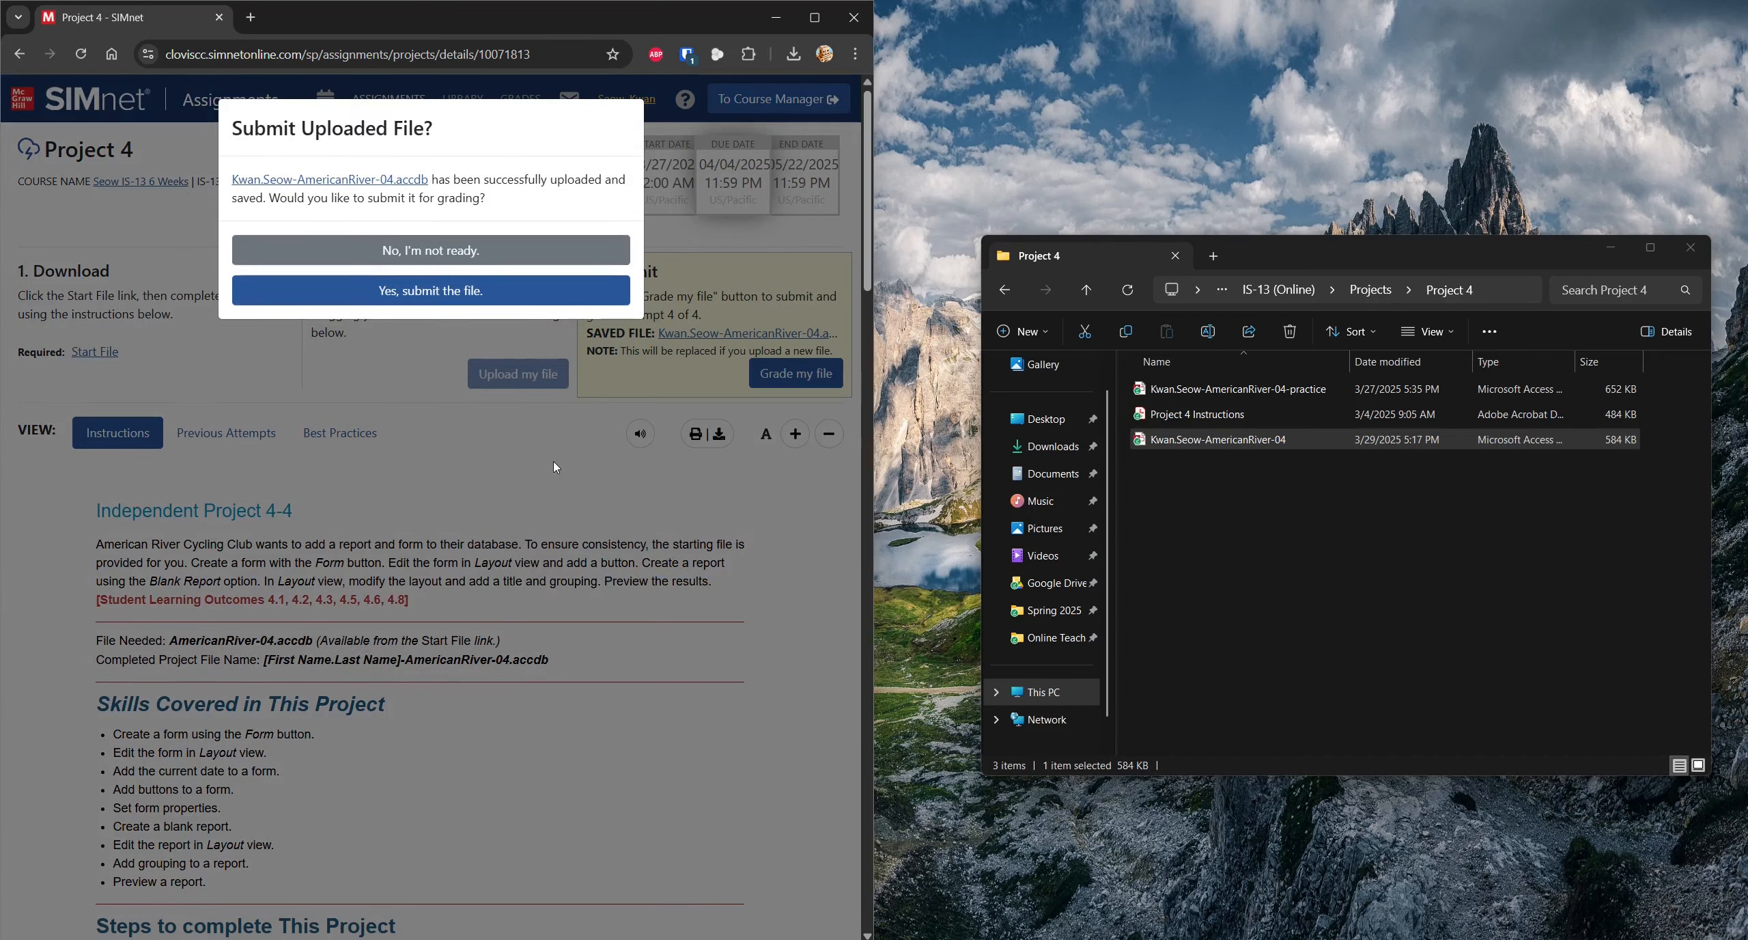
click(471, 288)
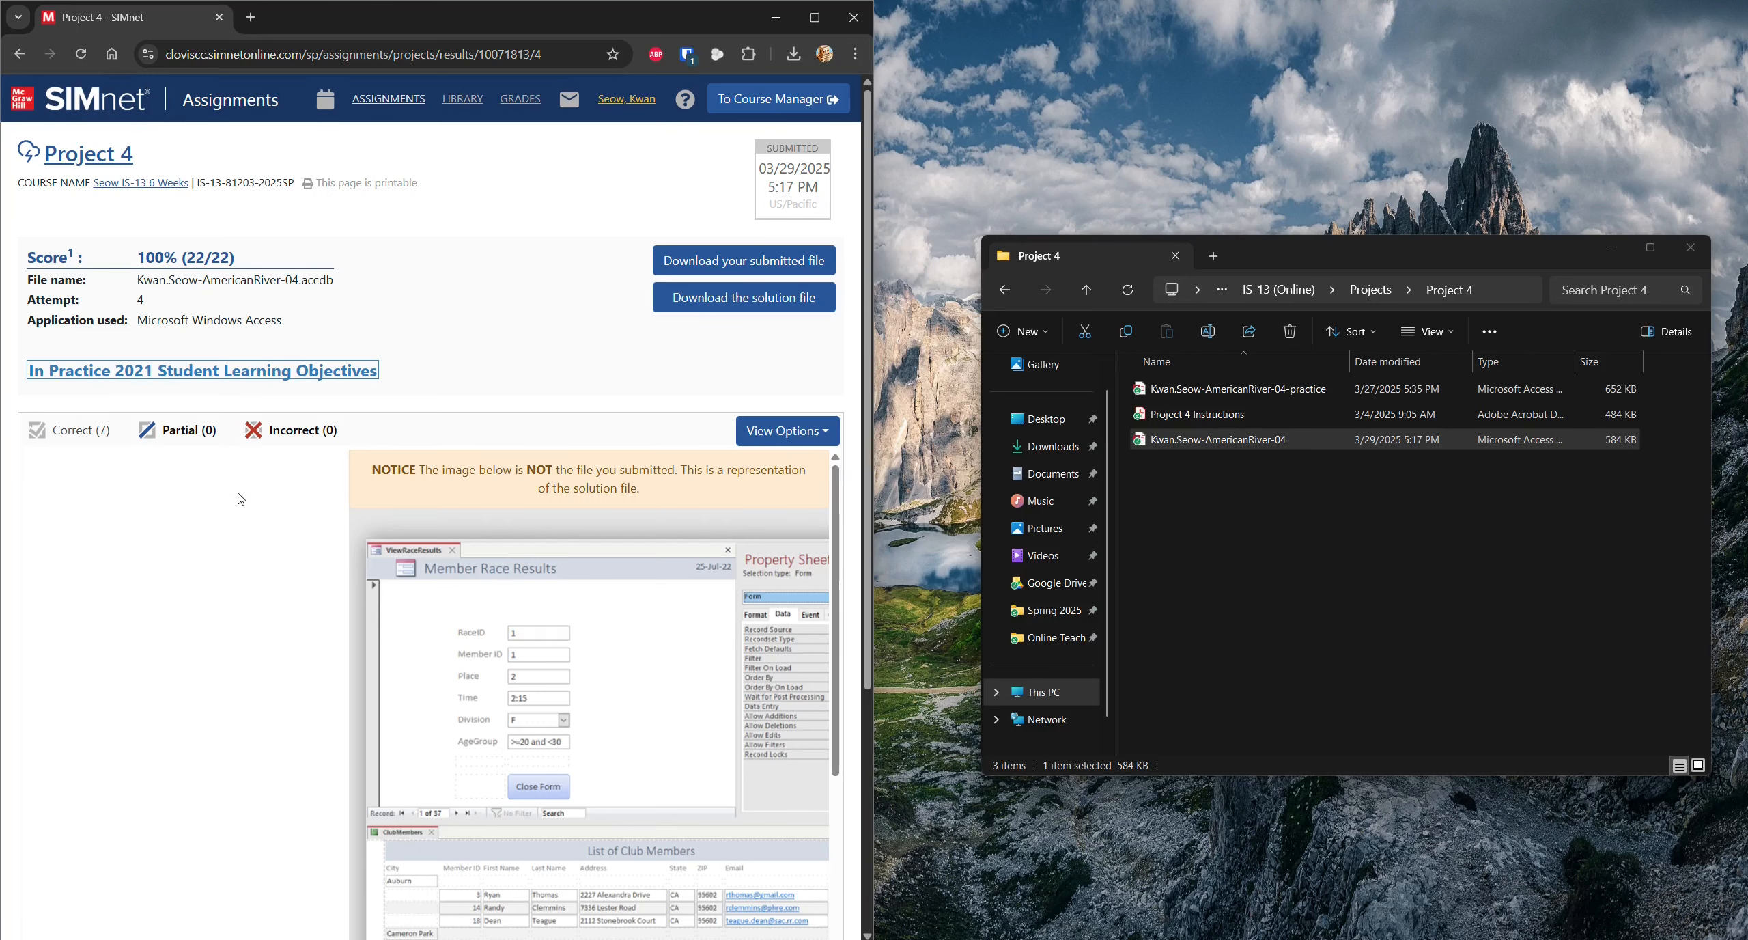
- Review the score and the solution preview in the new Project 4 grading results
scroll(246, 505, down, 5)
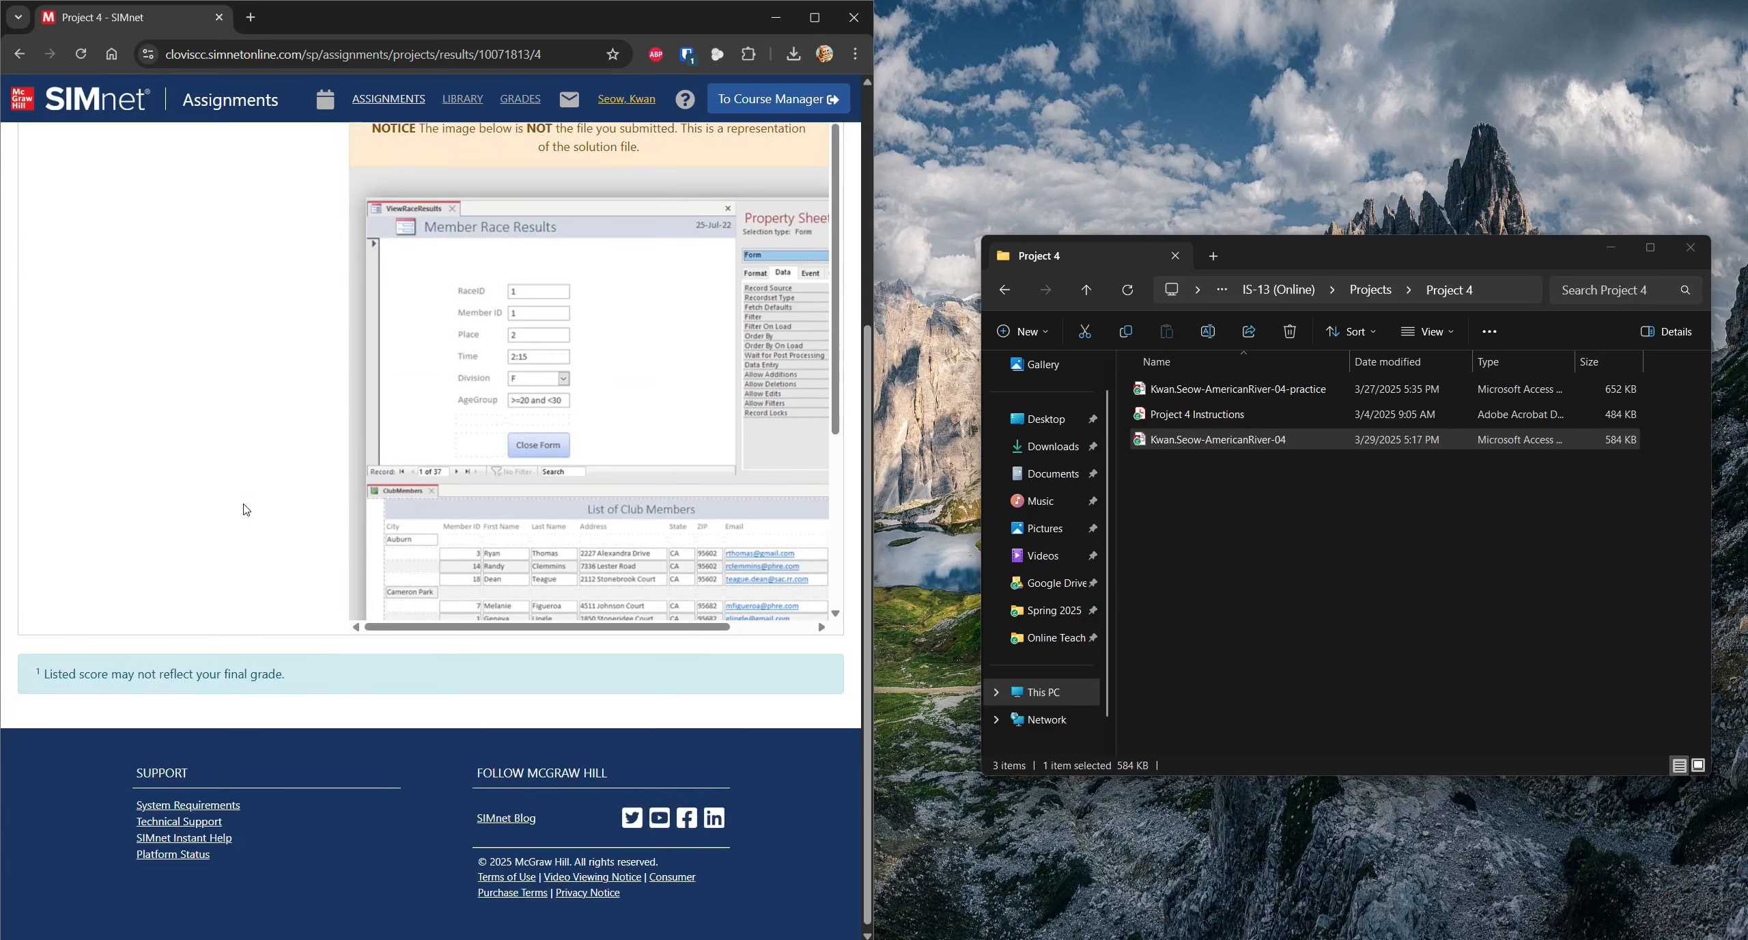
scroll(249, 512, up, 5)
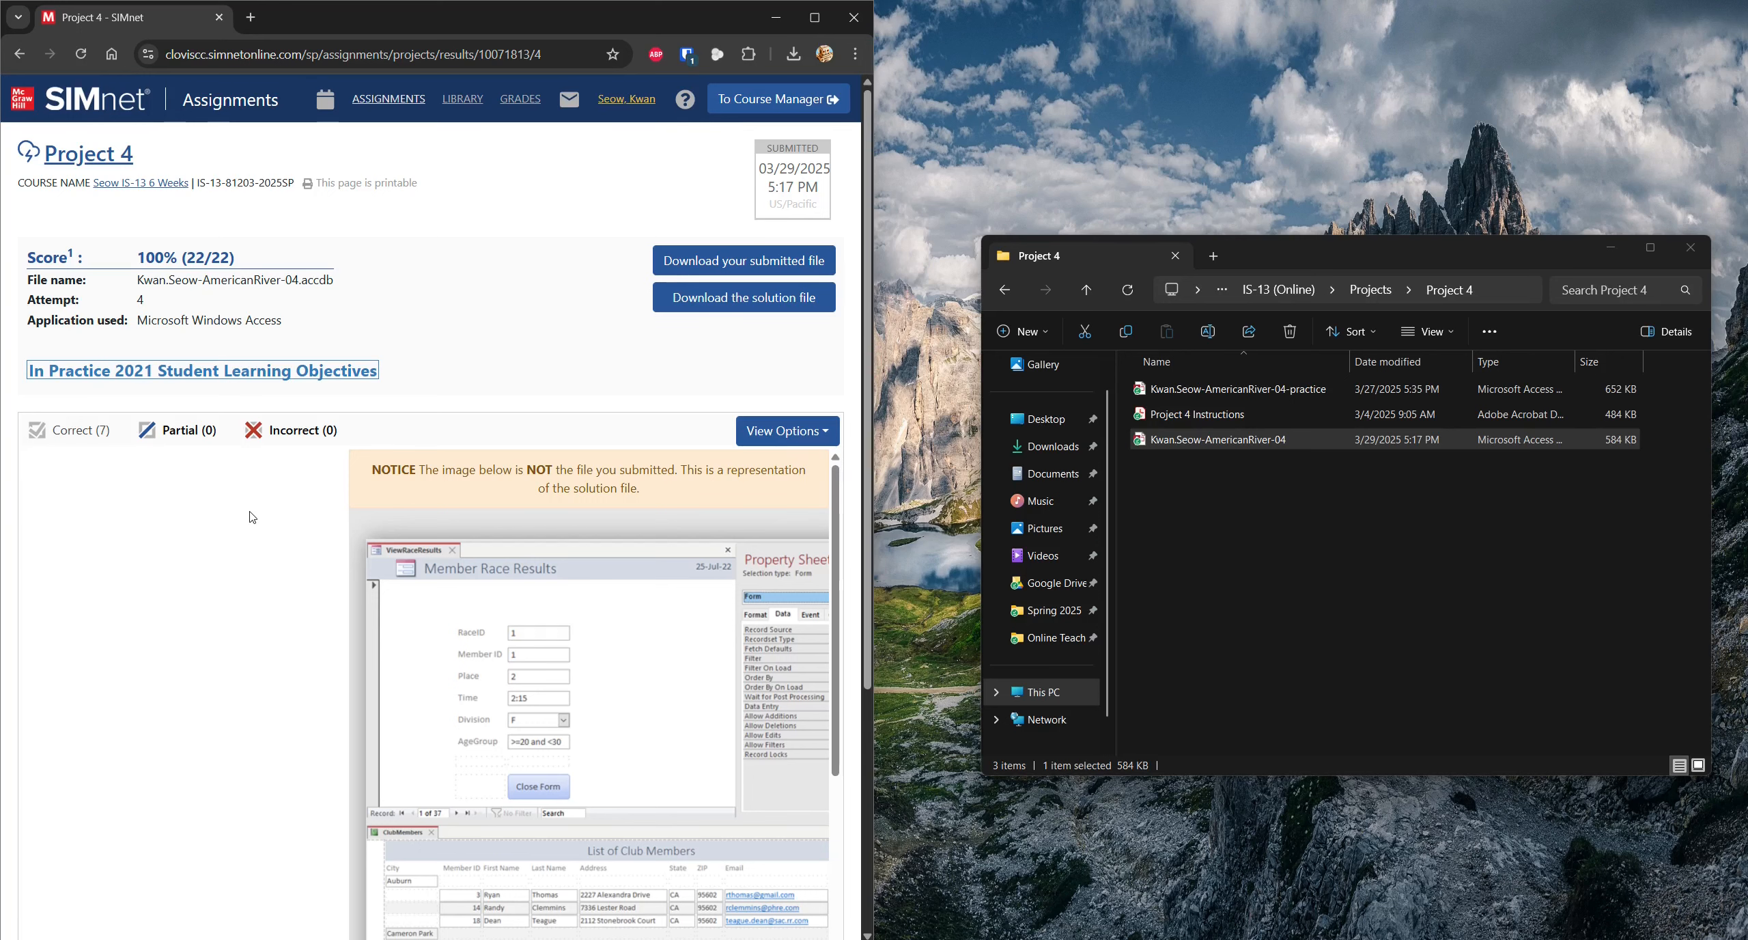
scroll(252, 518, down, 3)
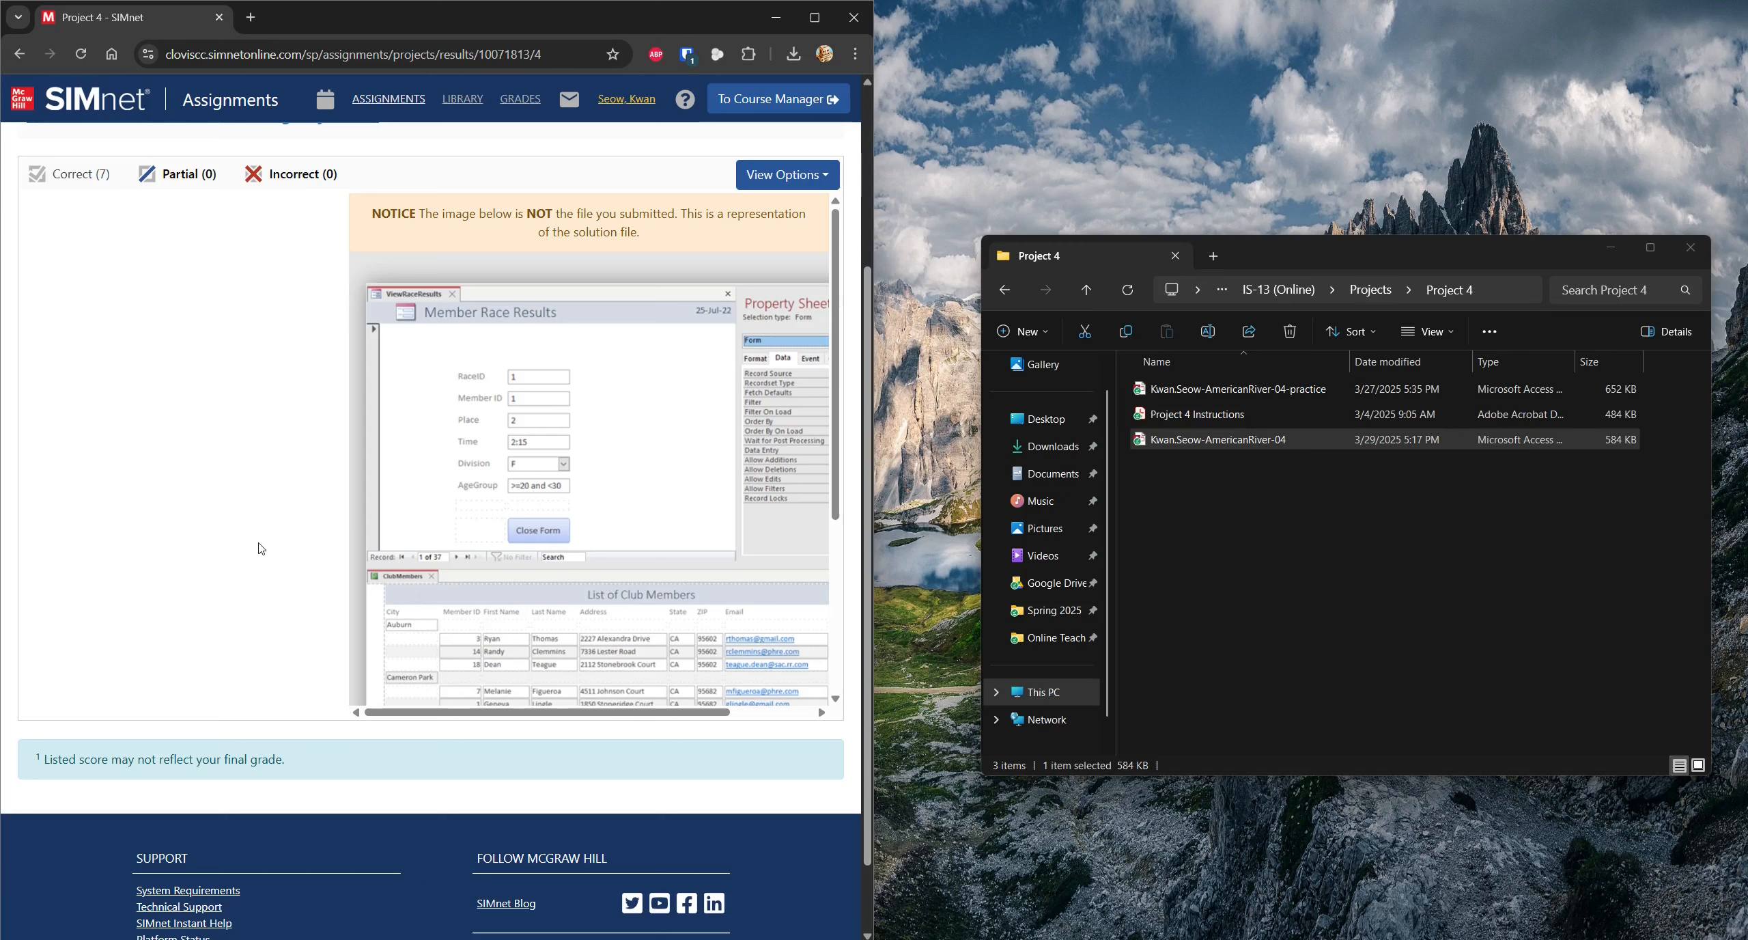
scroll(259, 548, up, 3)
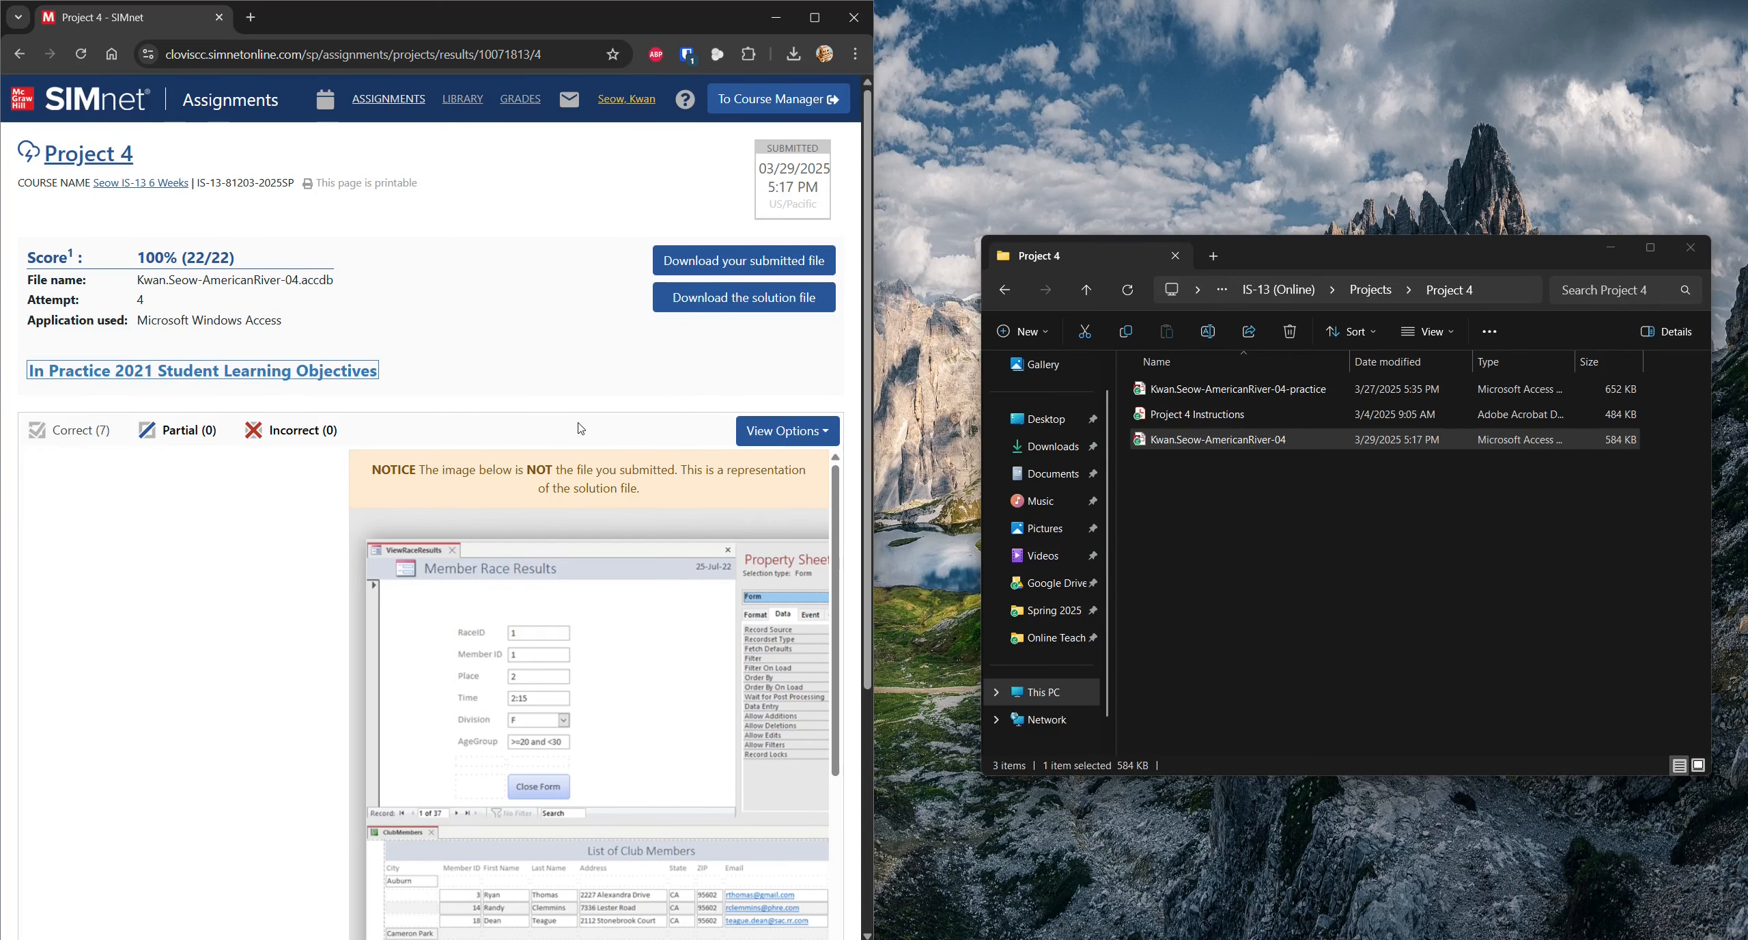